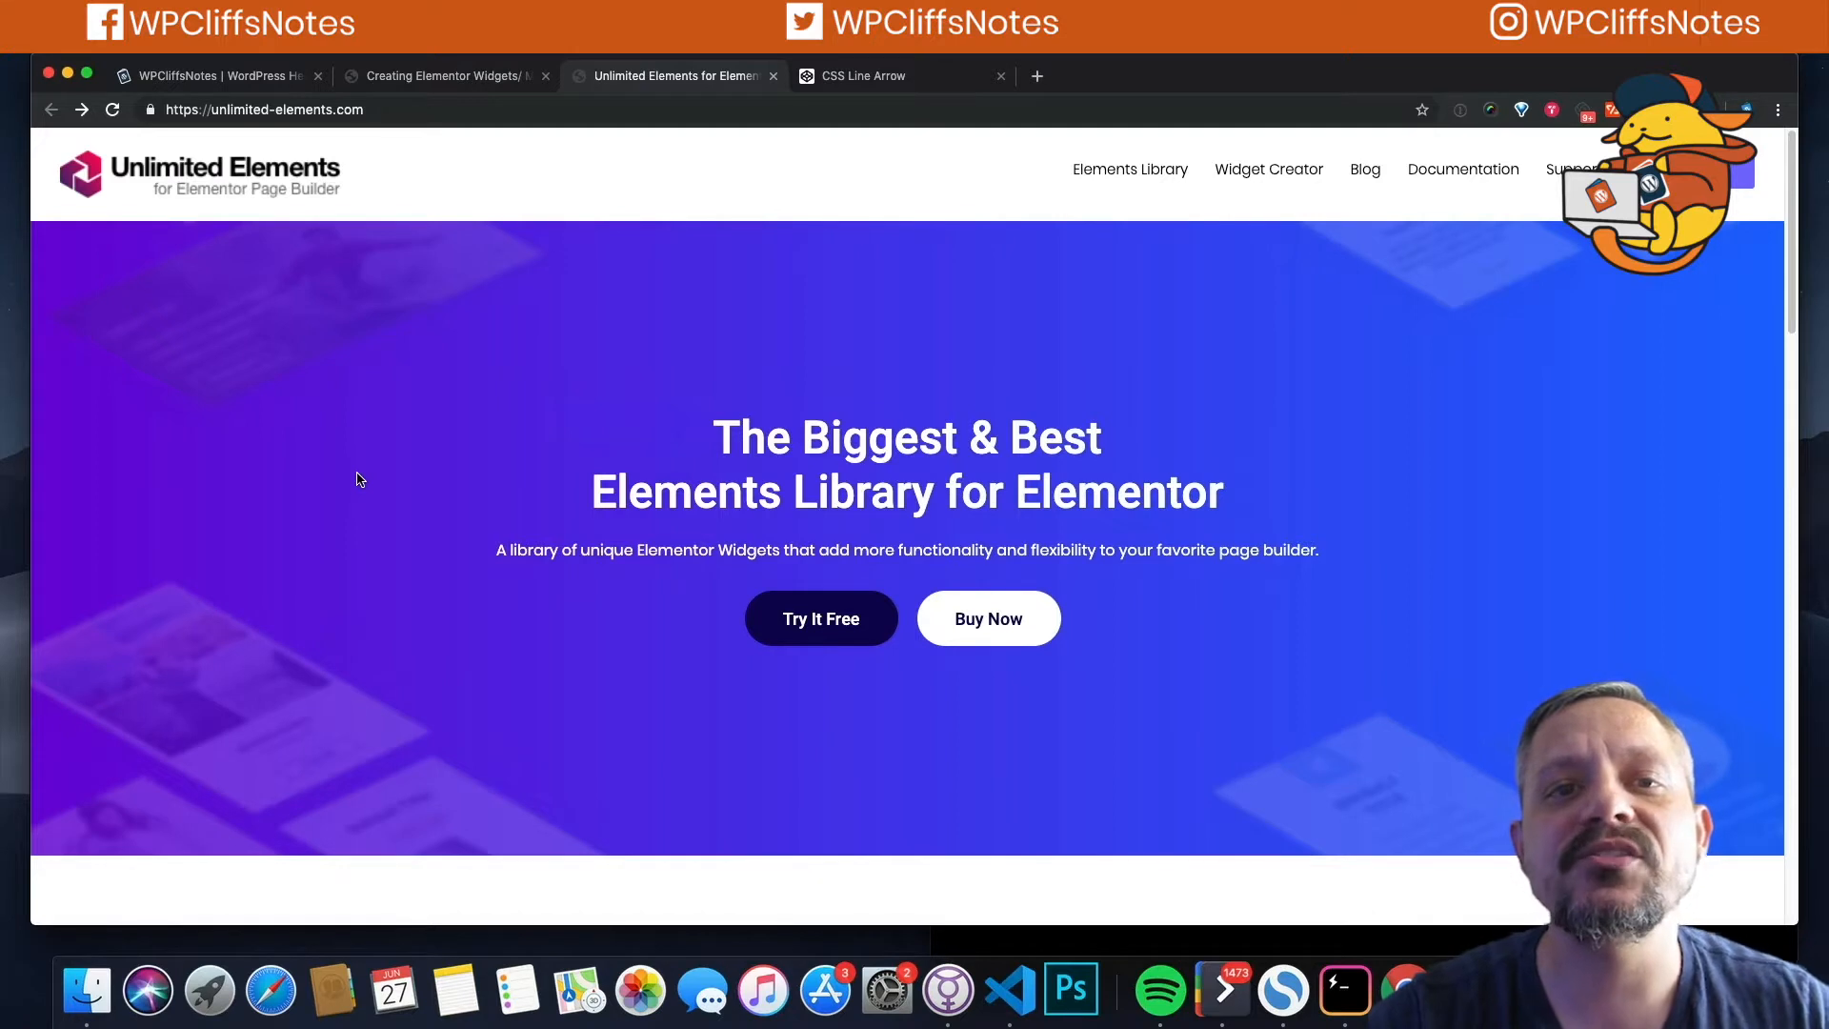
Step: Look over the CSS Line Arrow pen in CodePen, then return to the empty Creating Elementor Widgets/ Modules page
click(844, 78)
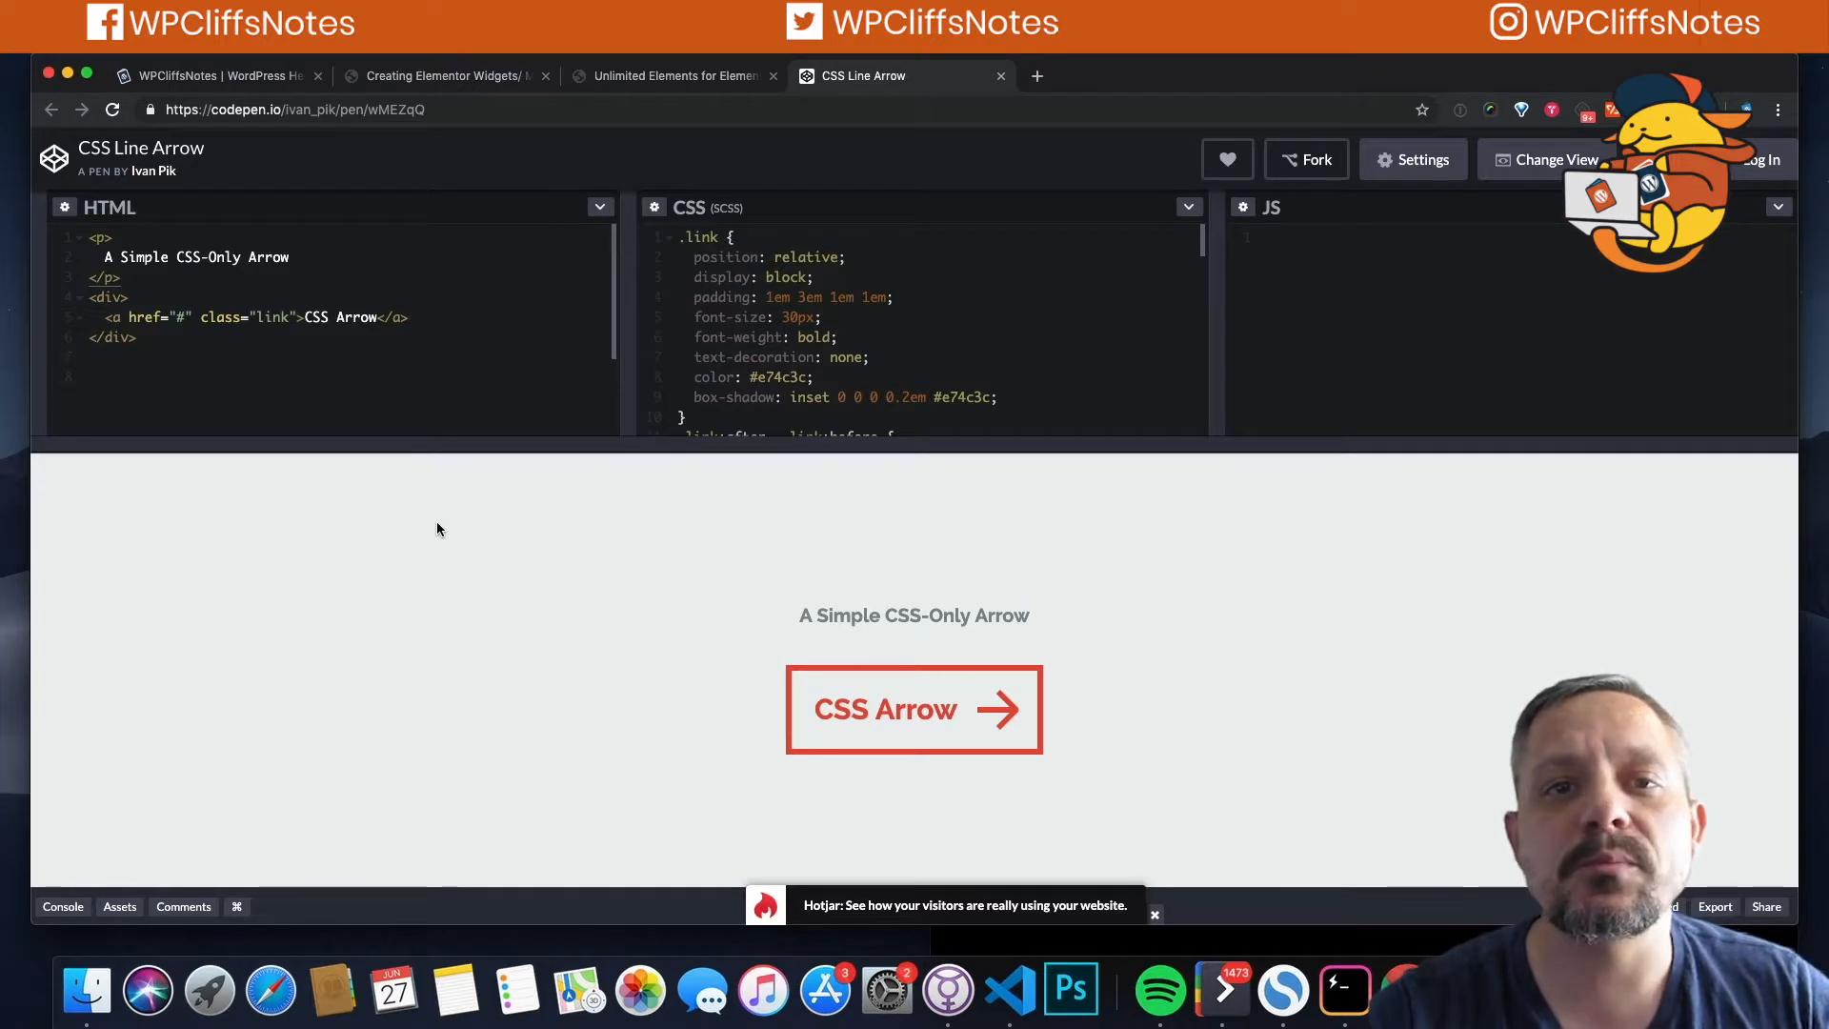
click(391, 78)
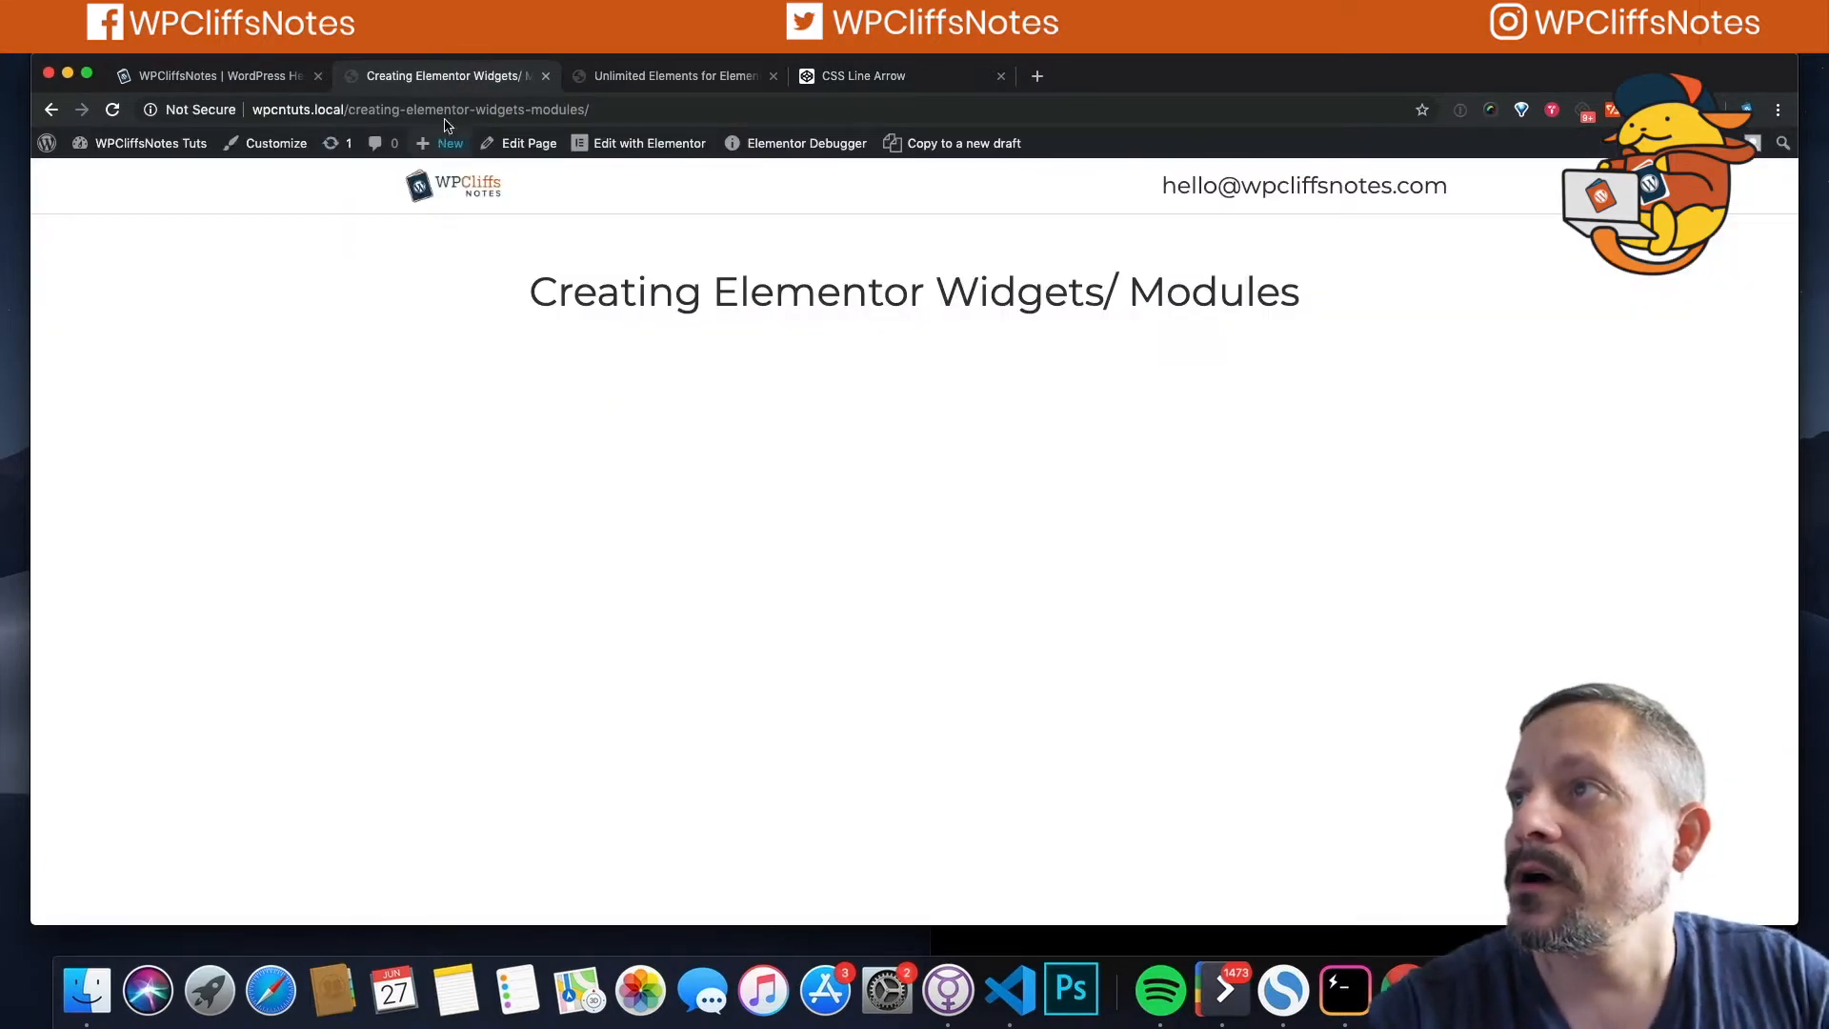
mouse_move(638, 146)
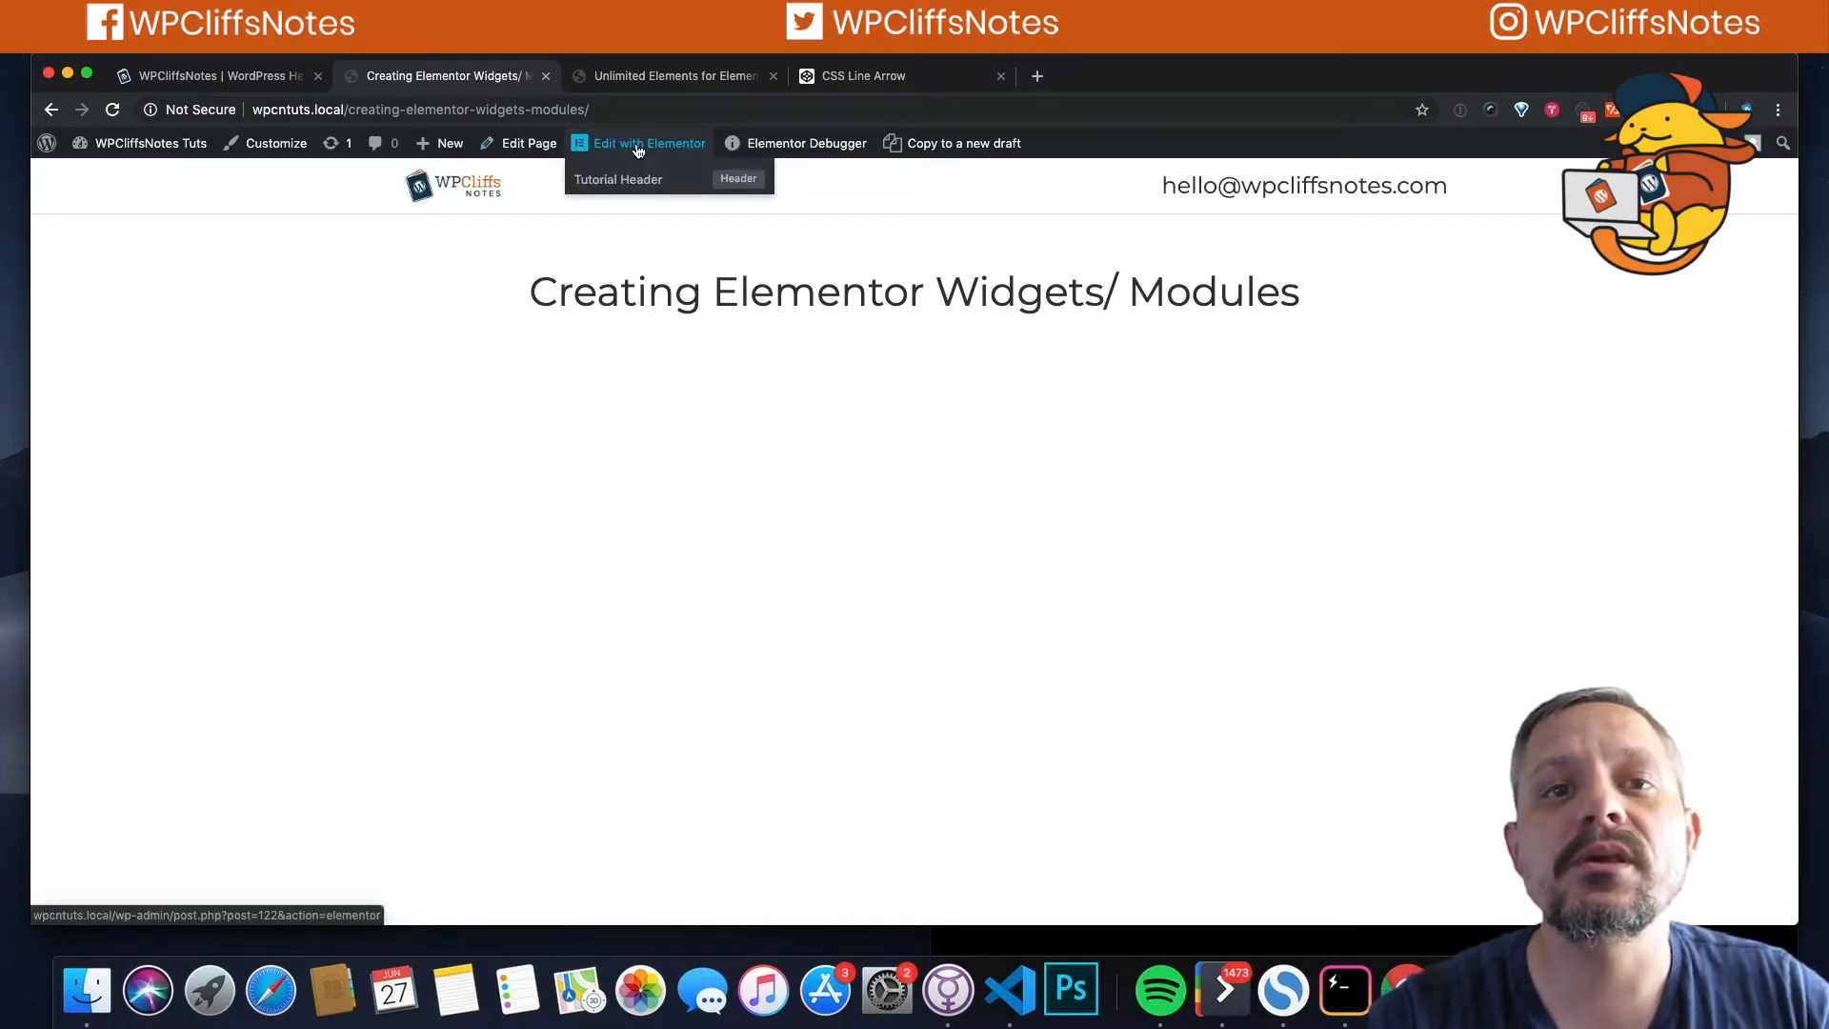
Step: Open the WordPress dashboard in a new tab and go to Plugins > Add New
super+click(138, 155)
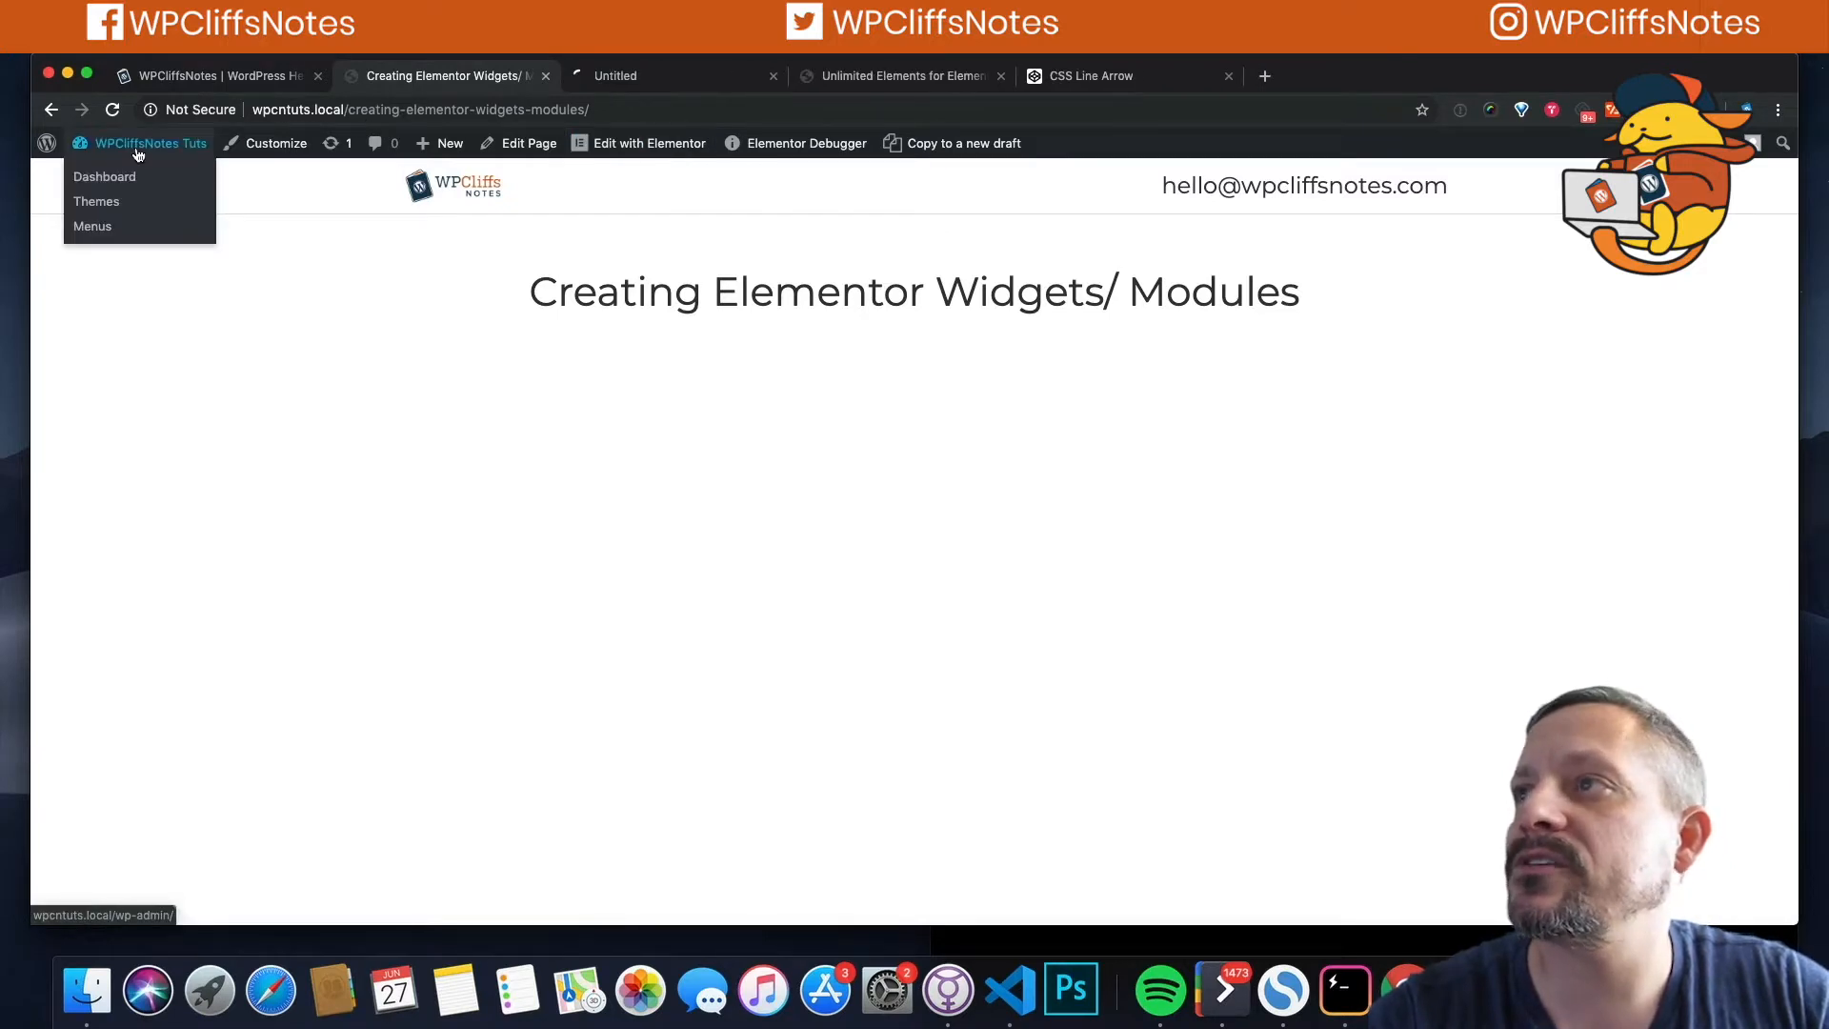
click(614, 75)
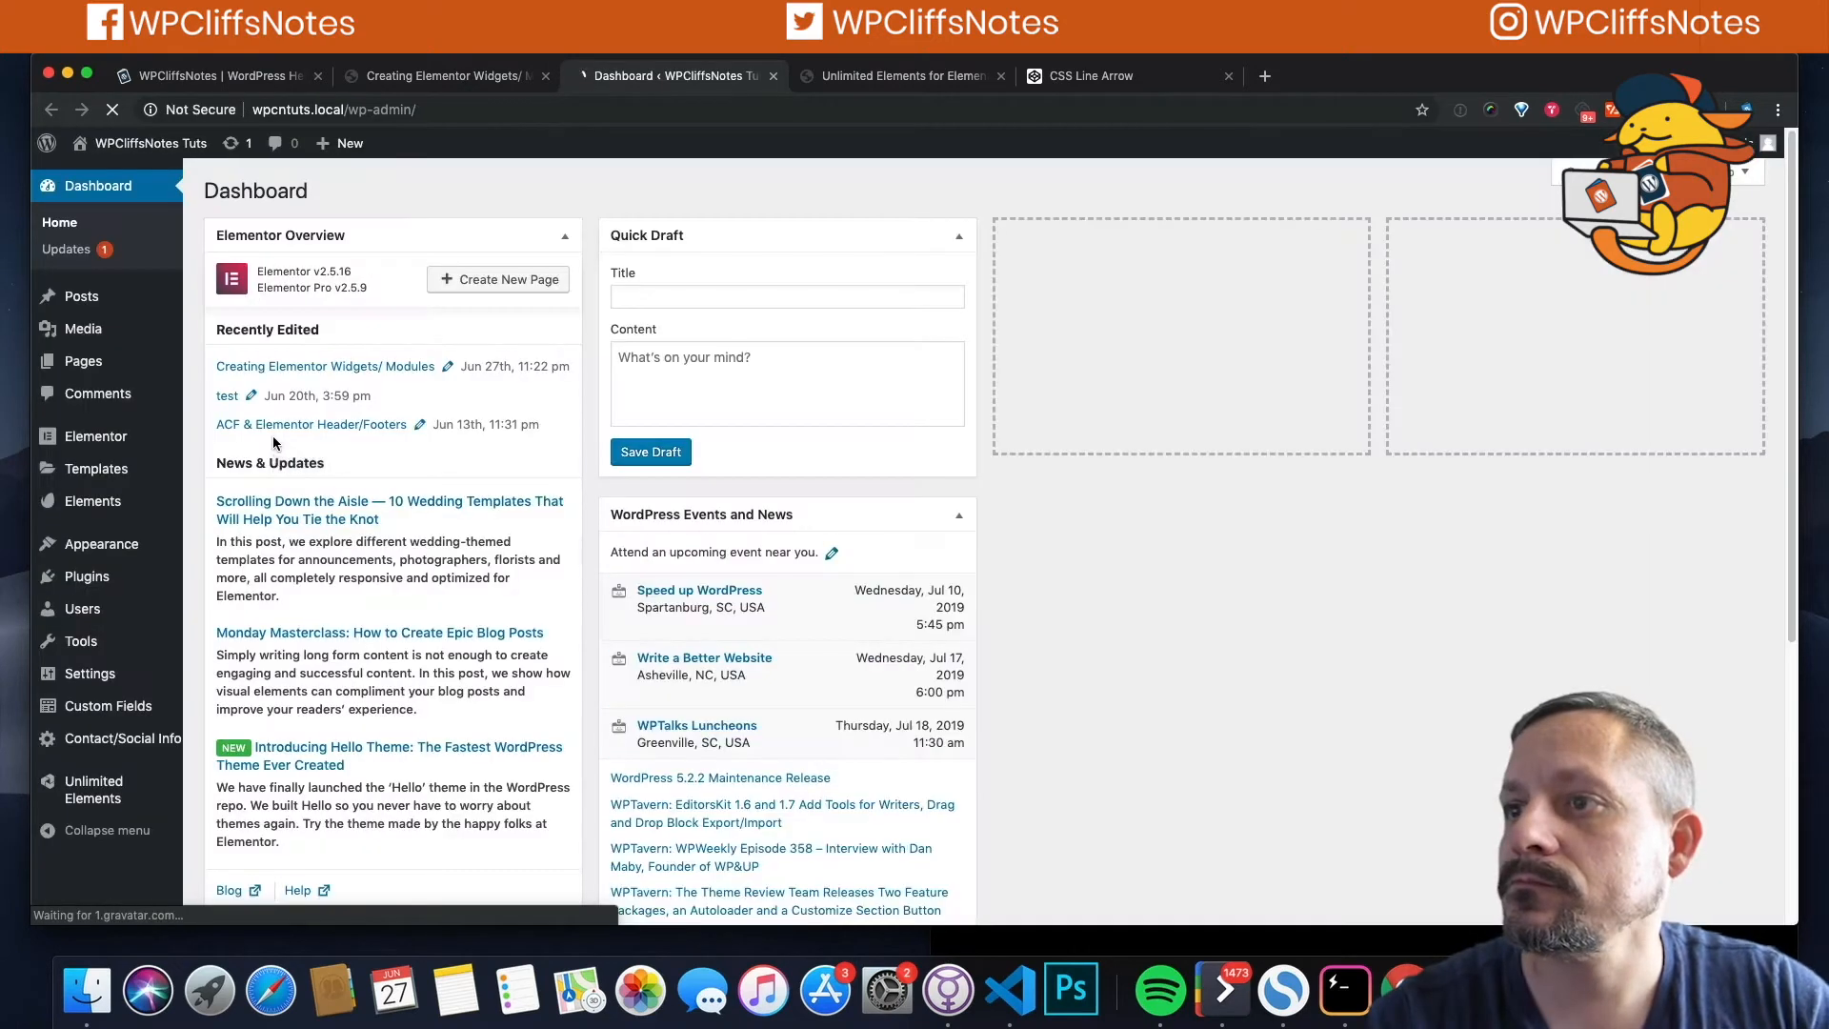
click(84, 581)
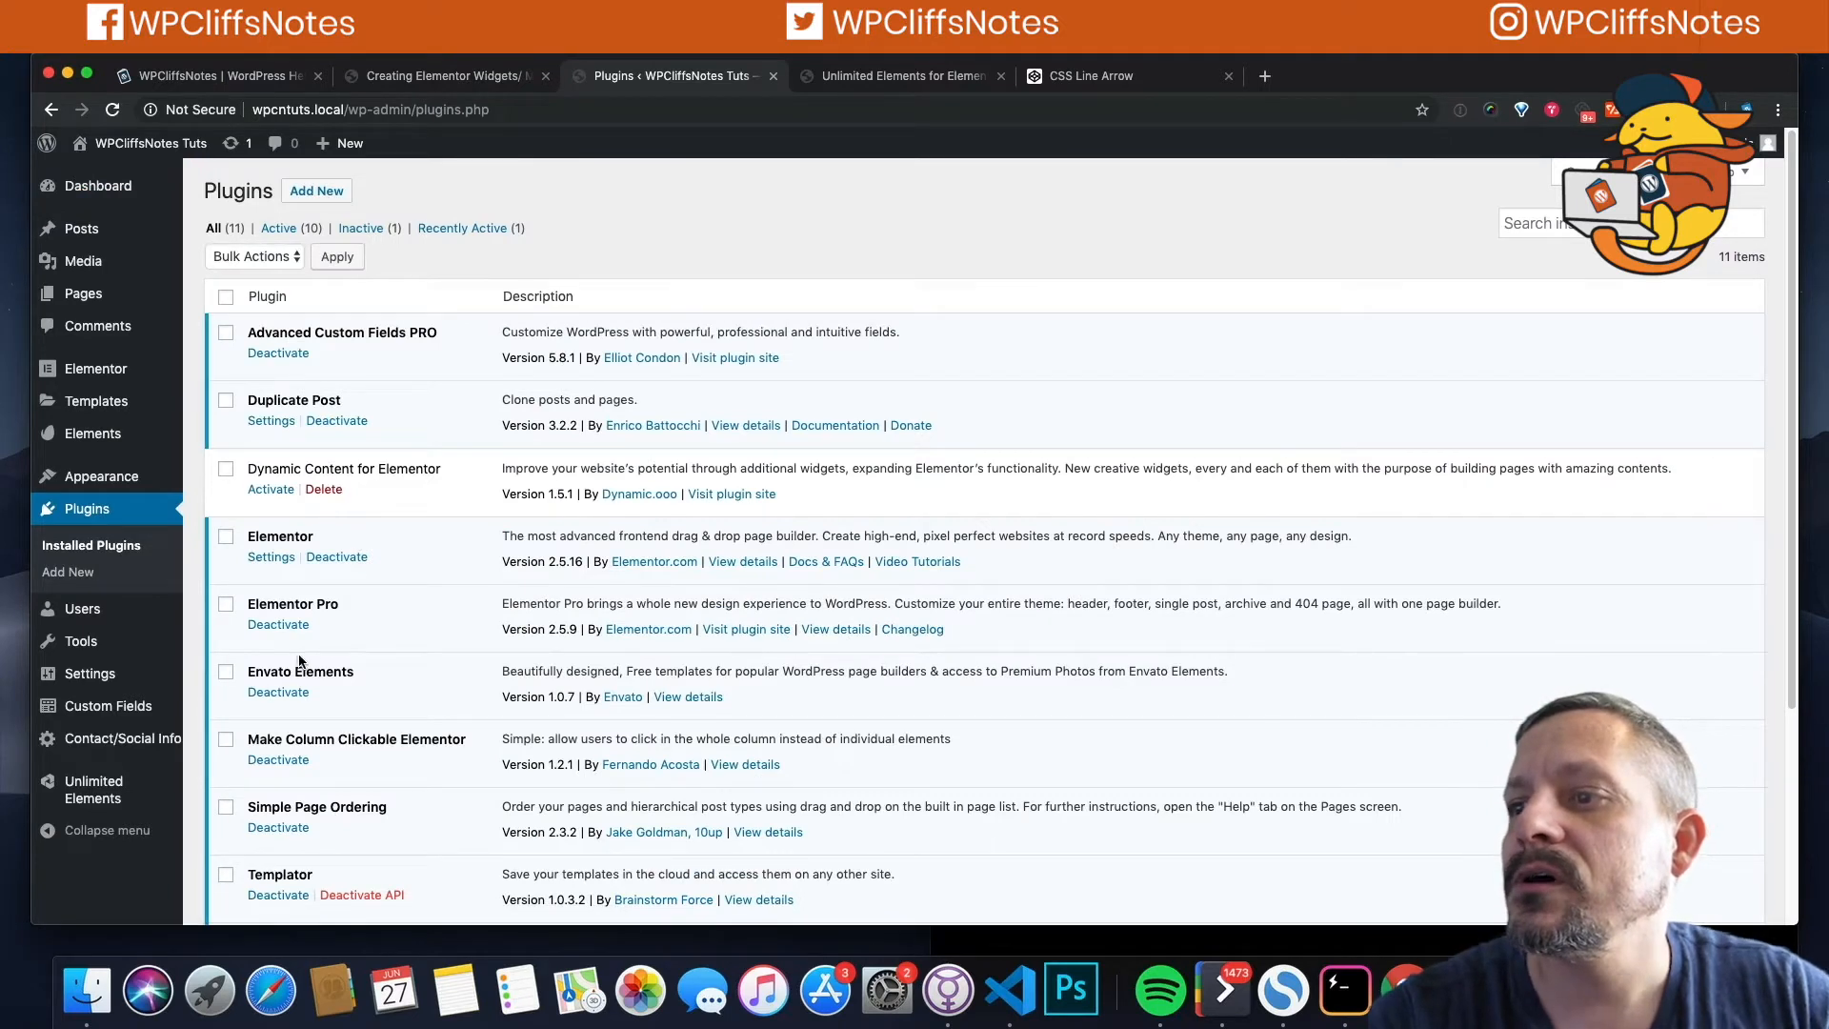
click(353, 202)
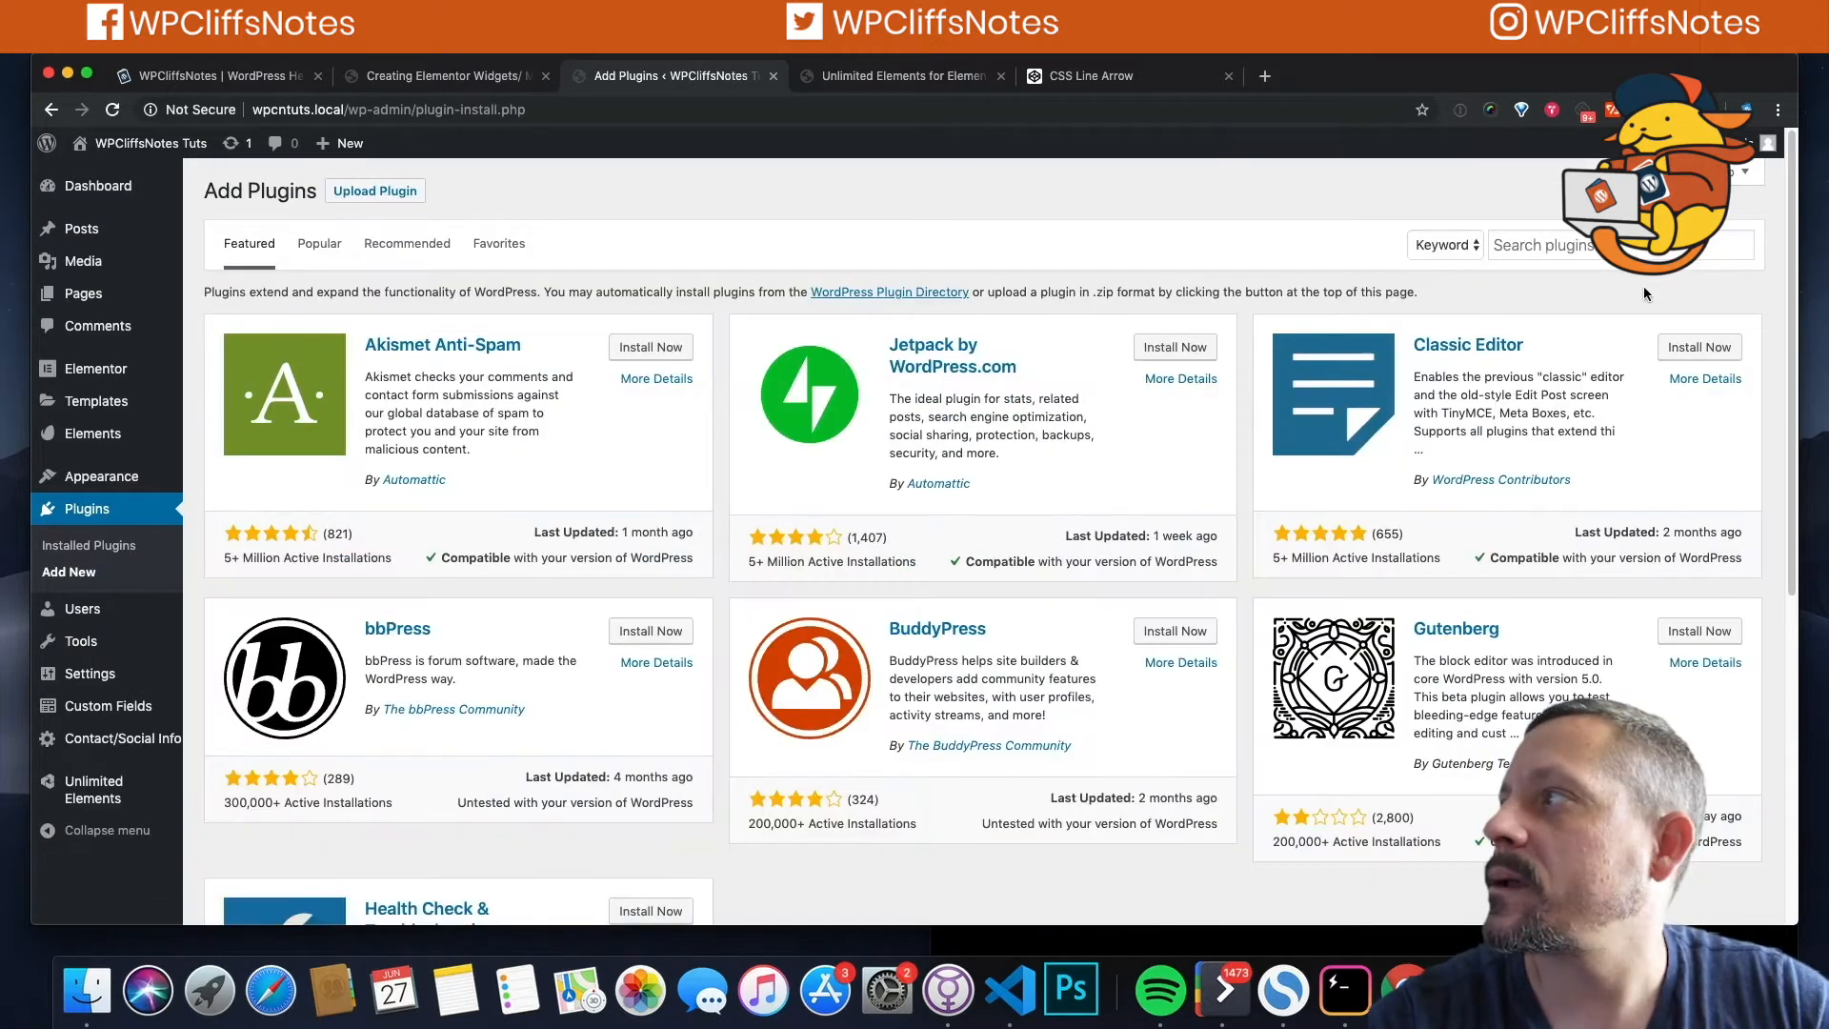
Step: Search the plugin directory for 'Unlimited Elements for Elementor' and see that it is already Active
click(1555, 247)
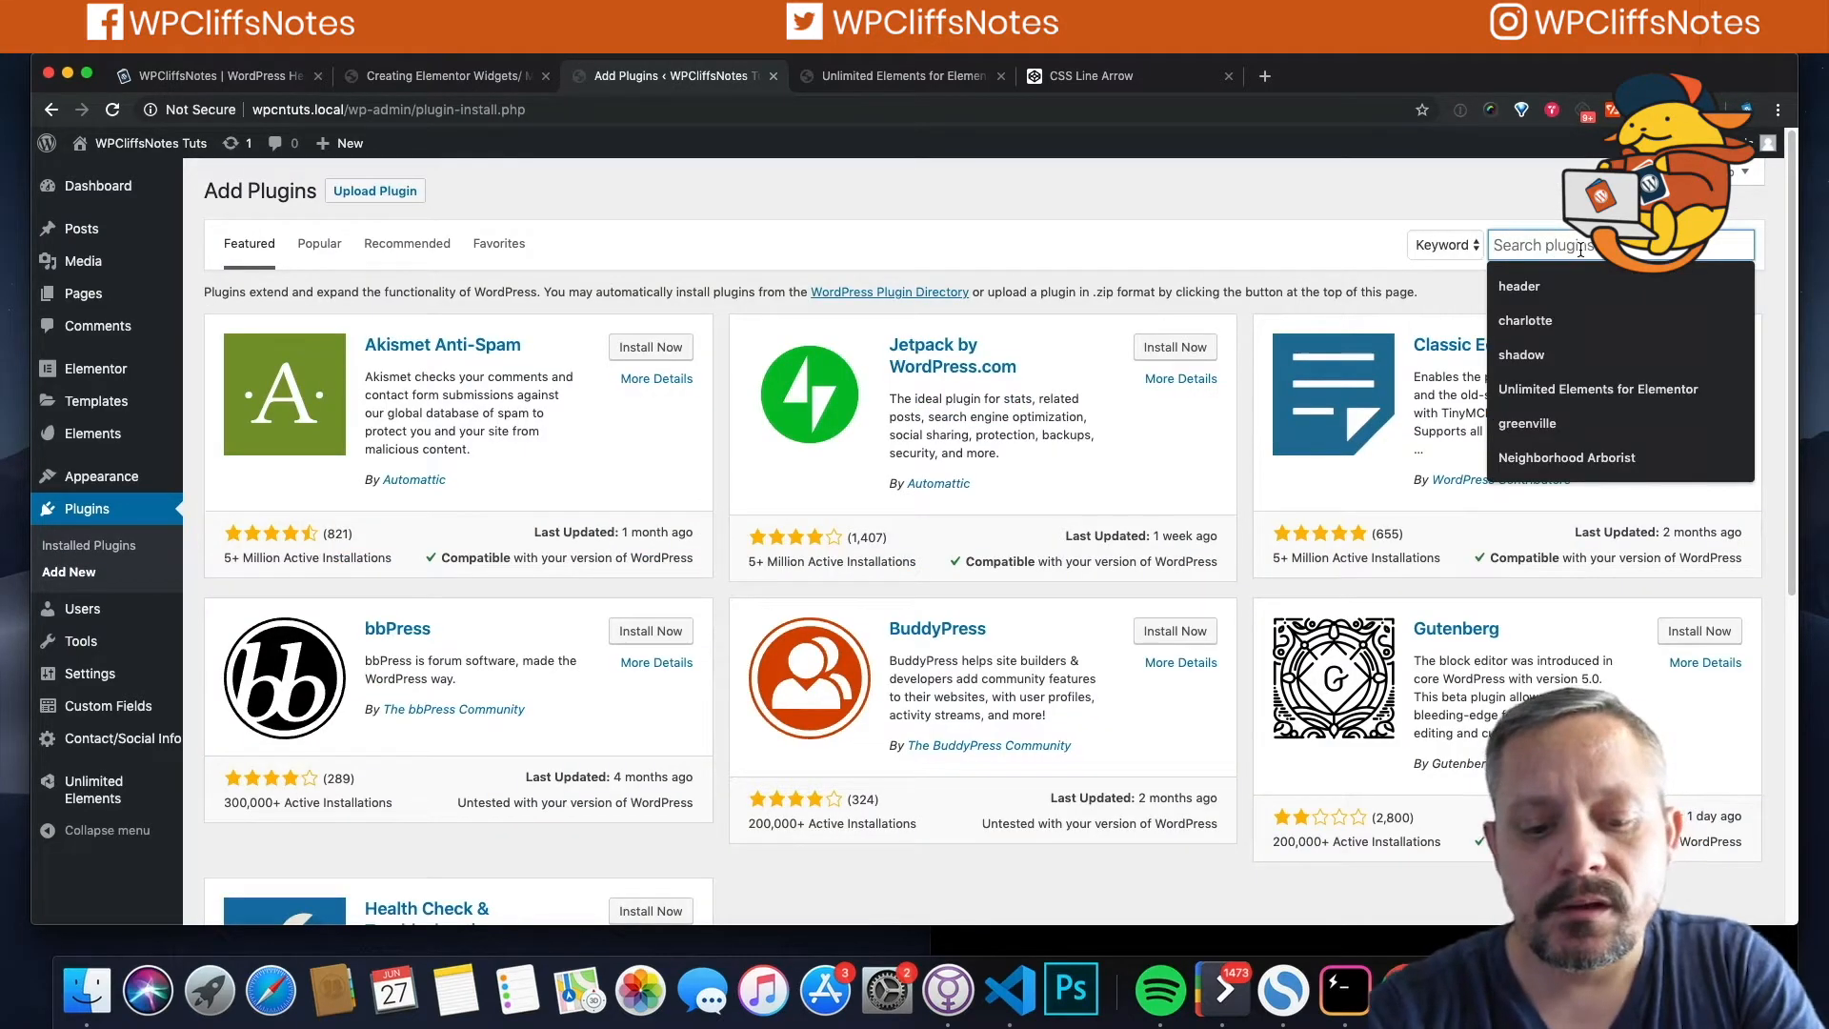
text(unl)
key(Down)
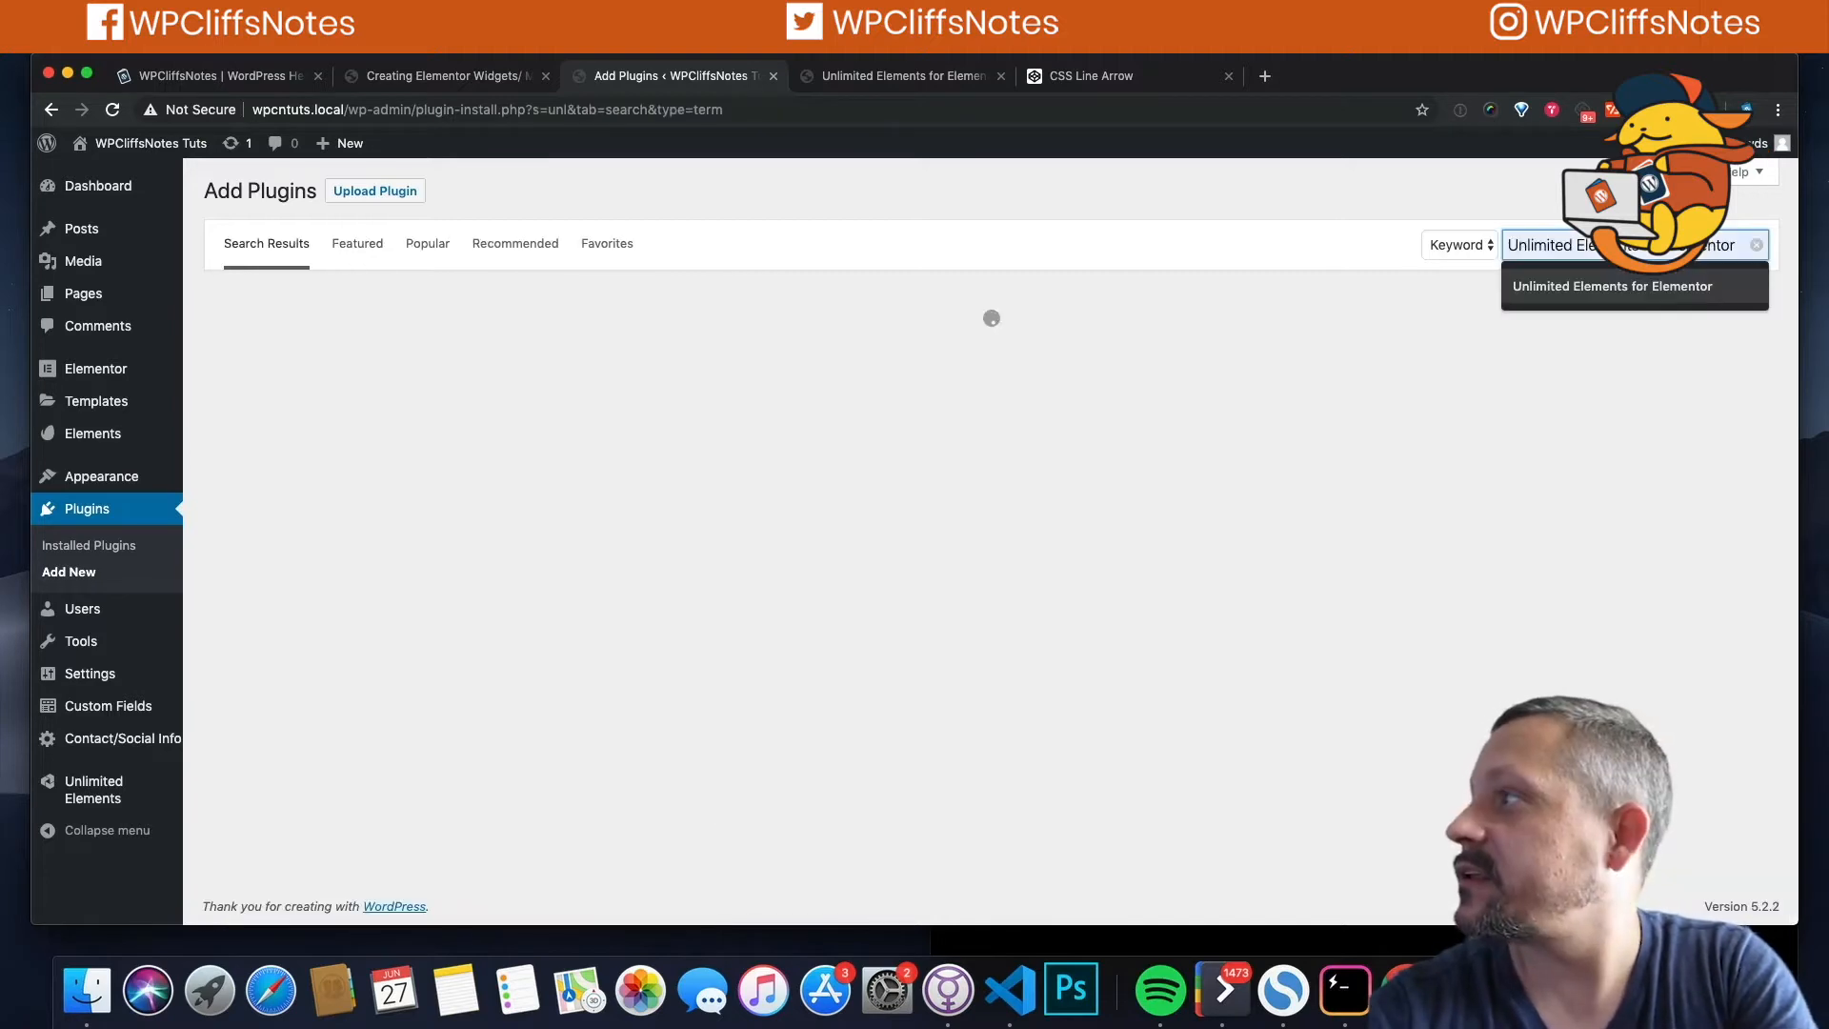
key(Return)
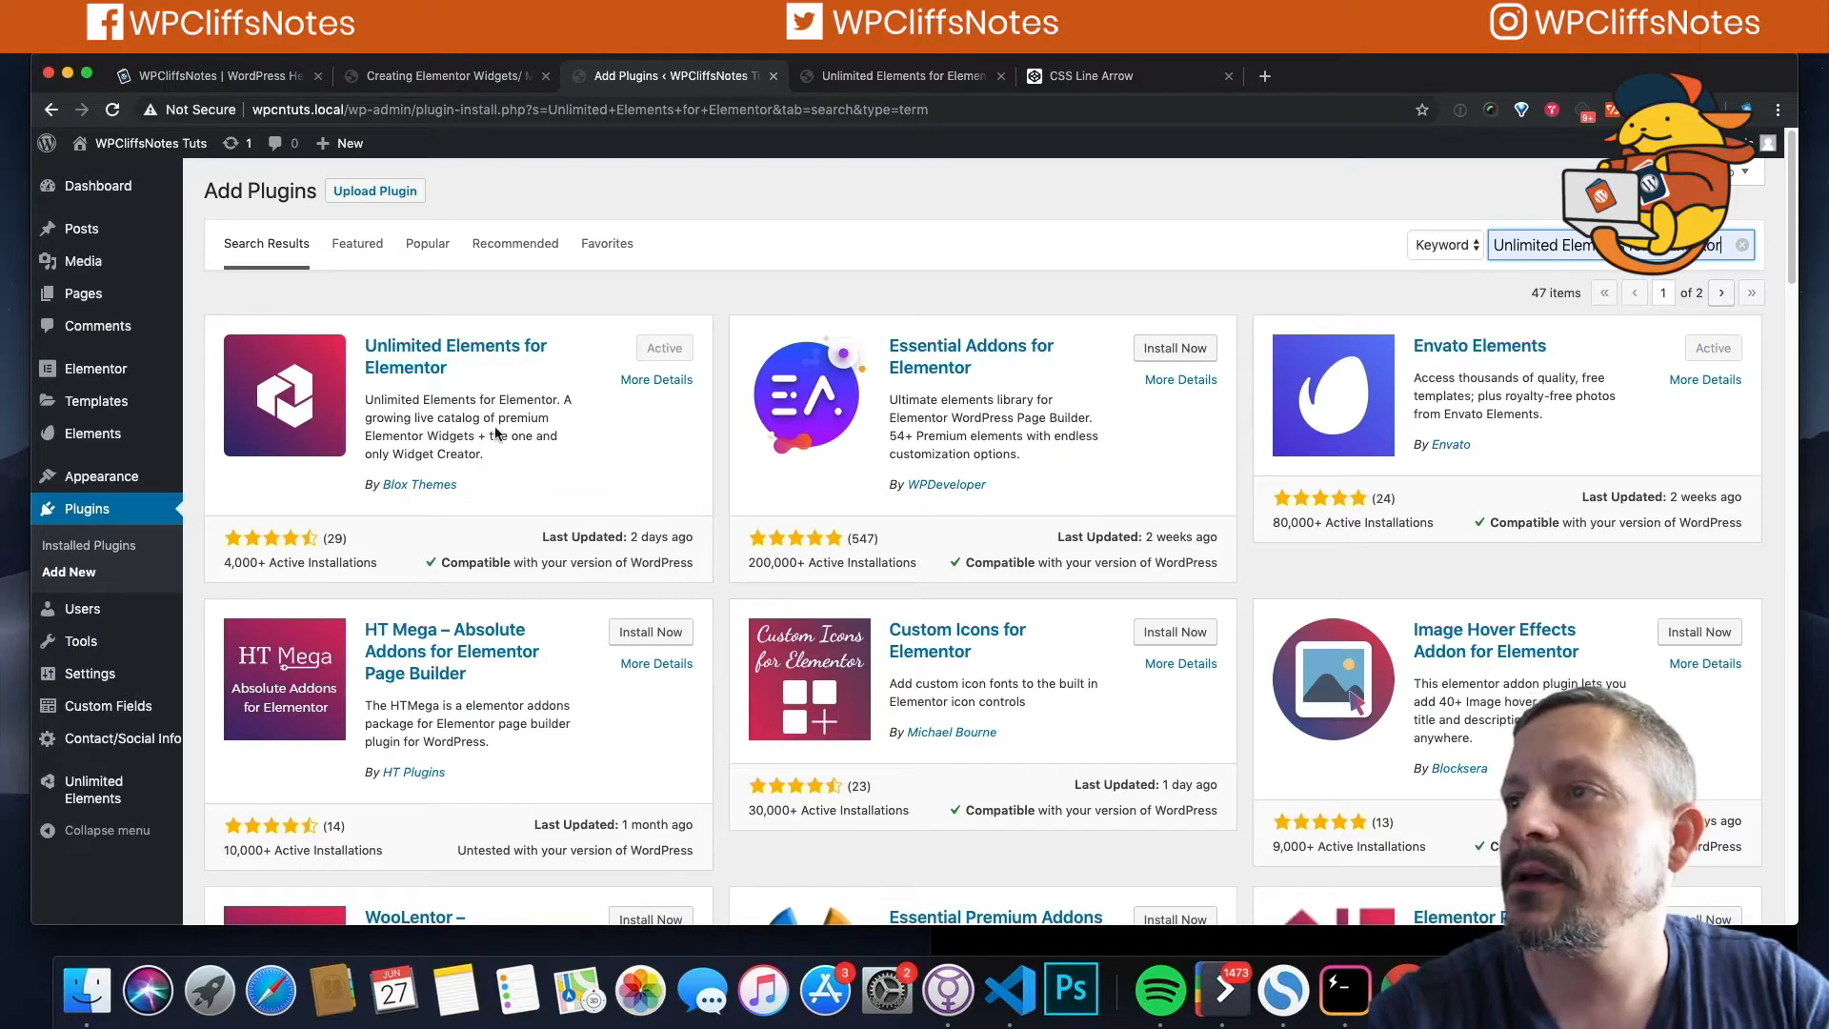
mouse_move(97, 788)
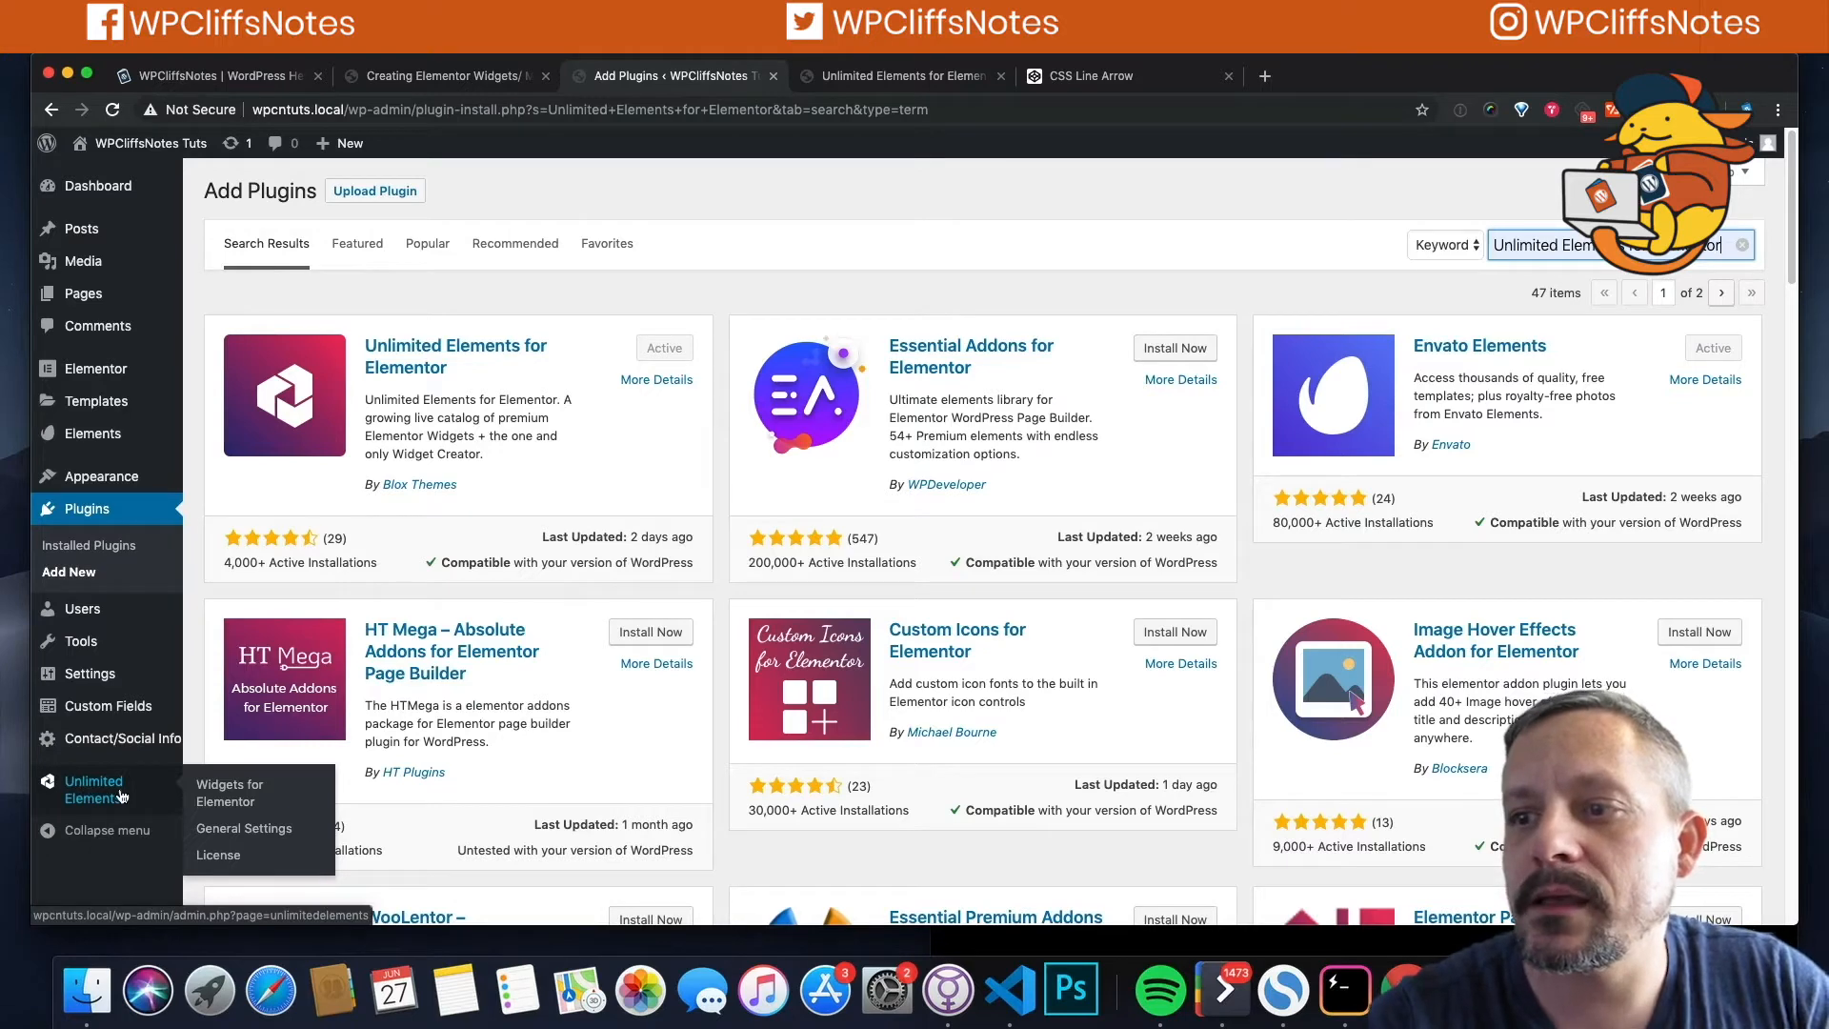
Step: View the CodeCanyon Unlimited Elements for Elementor Page Builder page, highlighting its $29 price and reviewing details
click(114, 800)
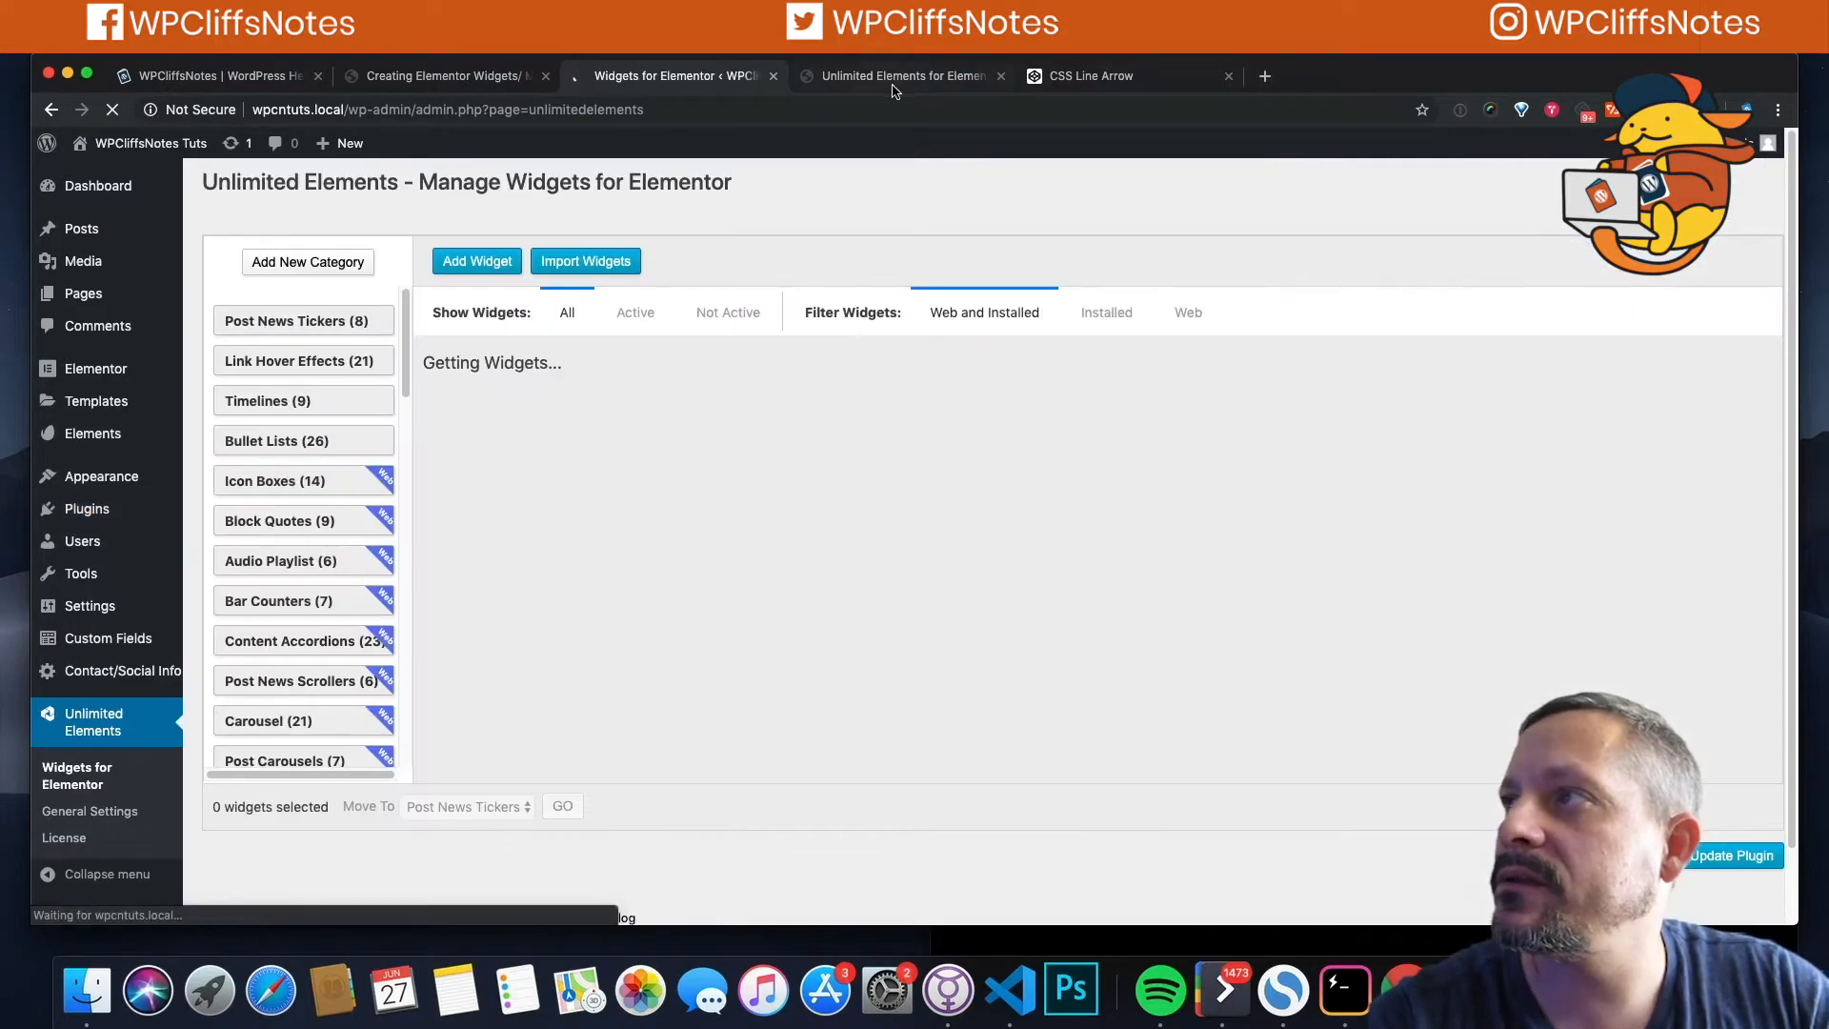
click(893, 84)
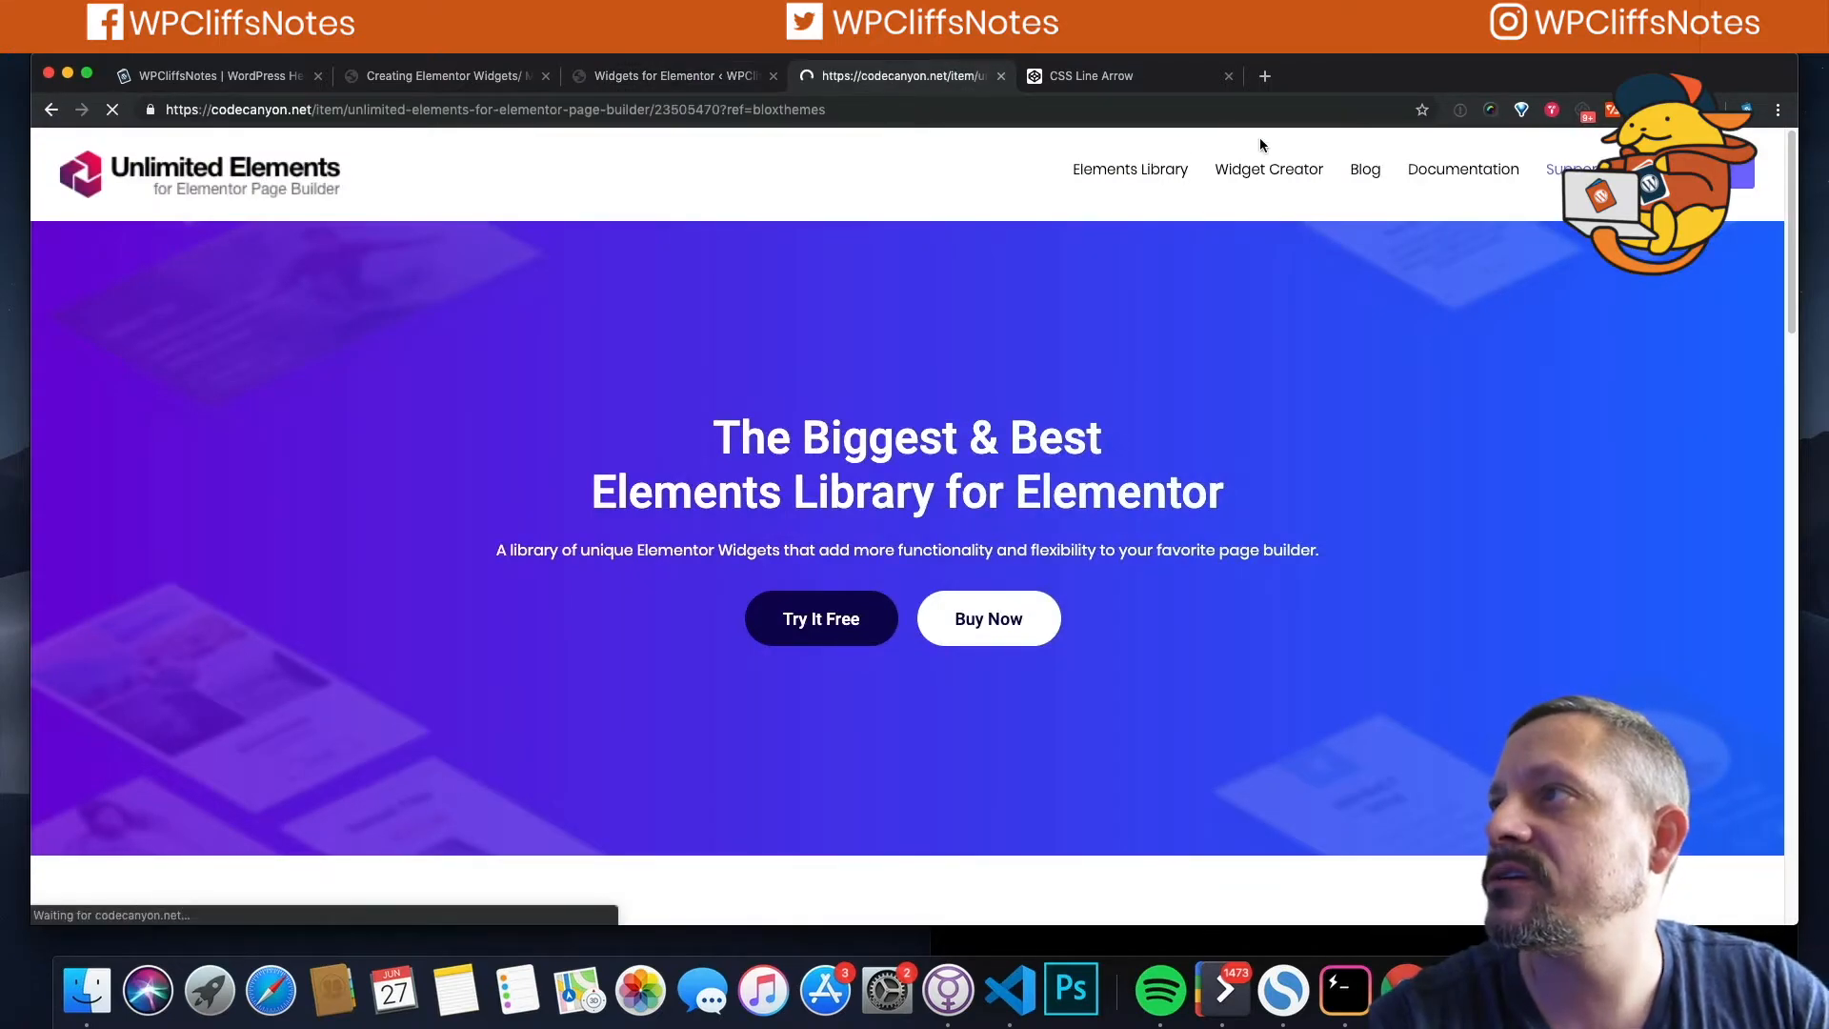
scroll(1307, 526, down, 1)
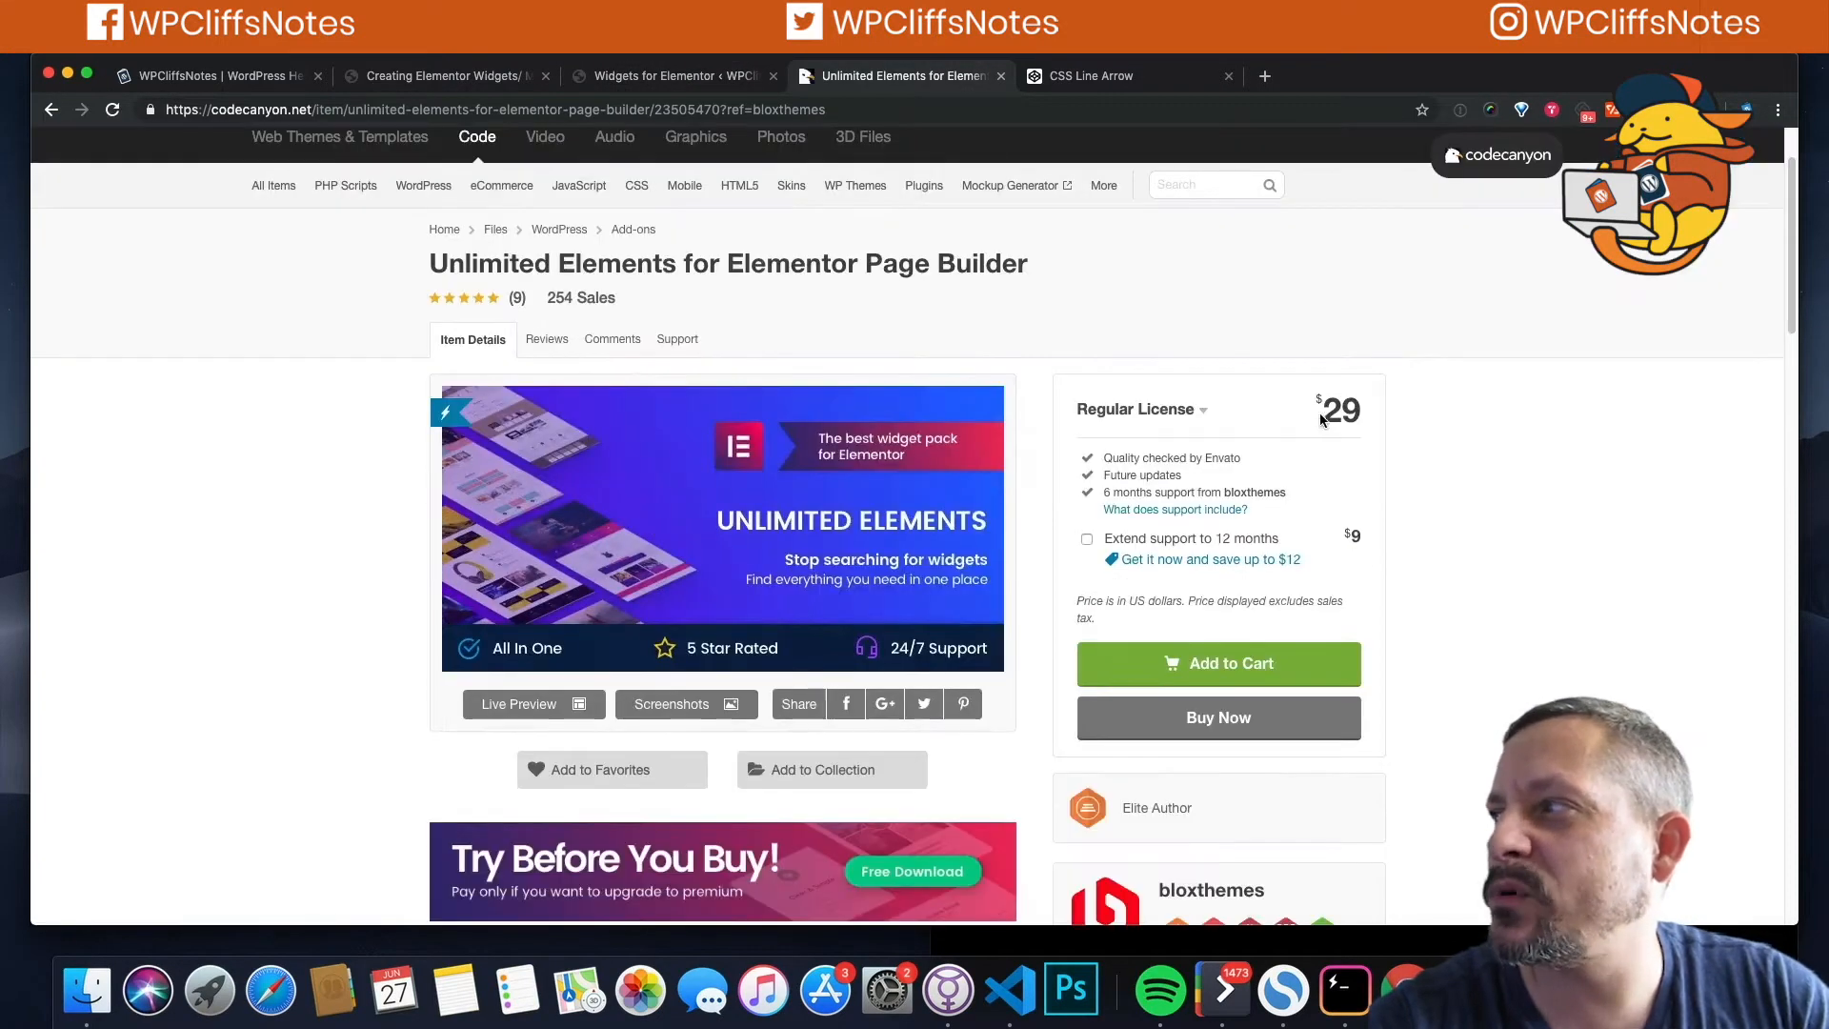
drag(1322, 419, 1371, 415)
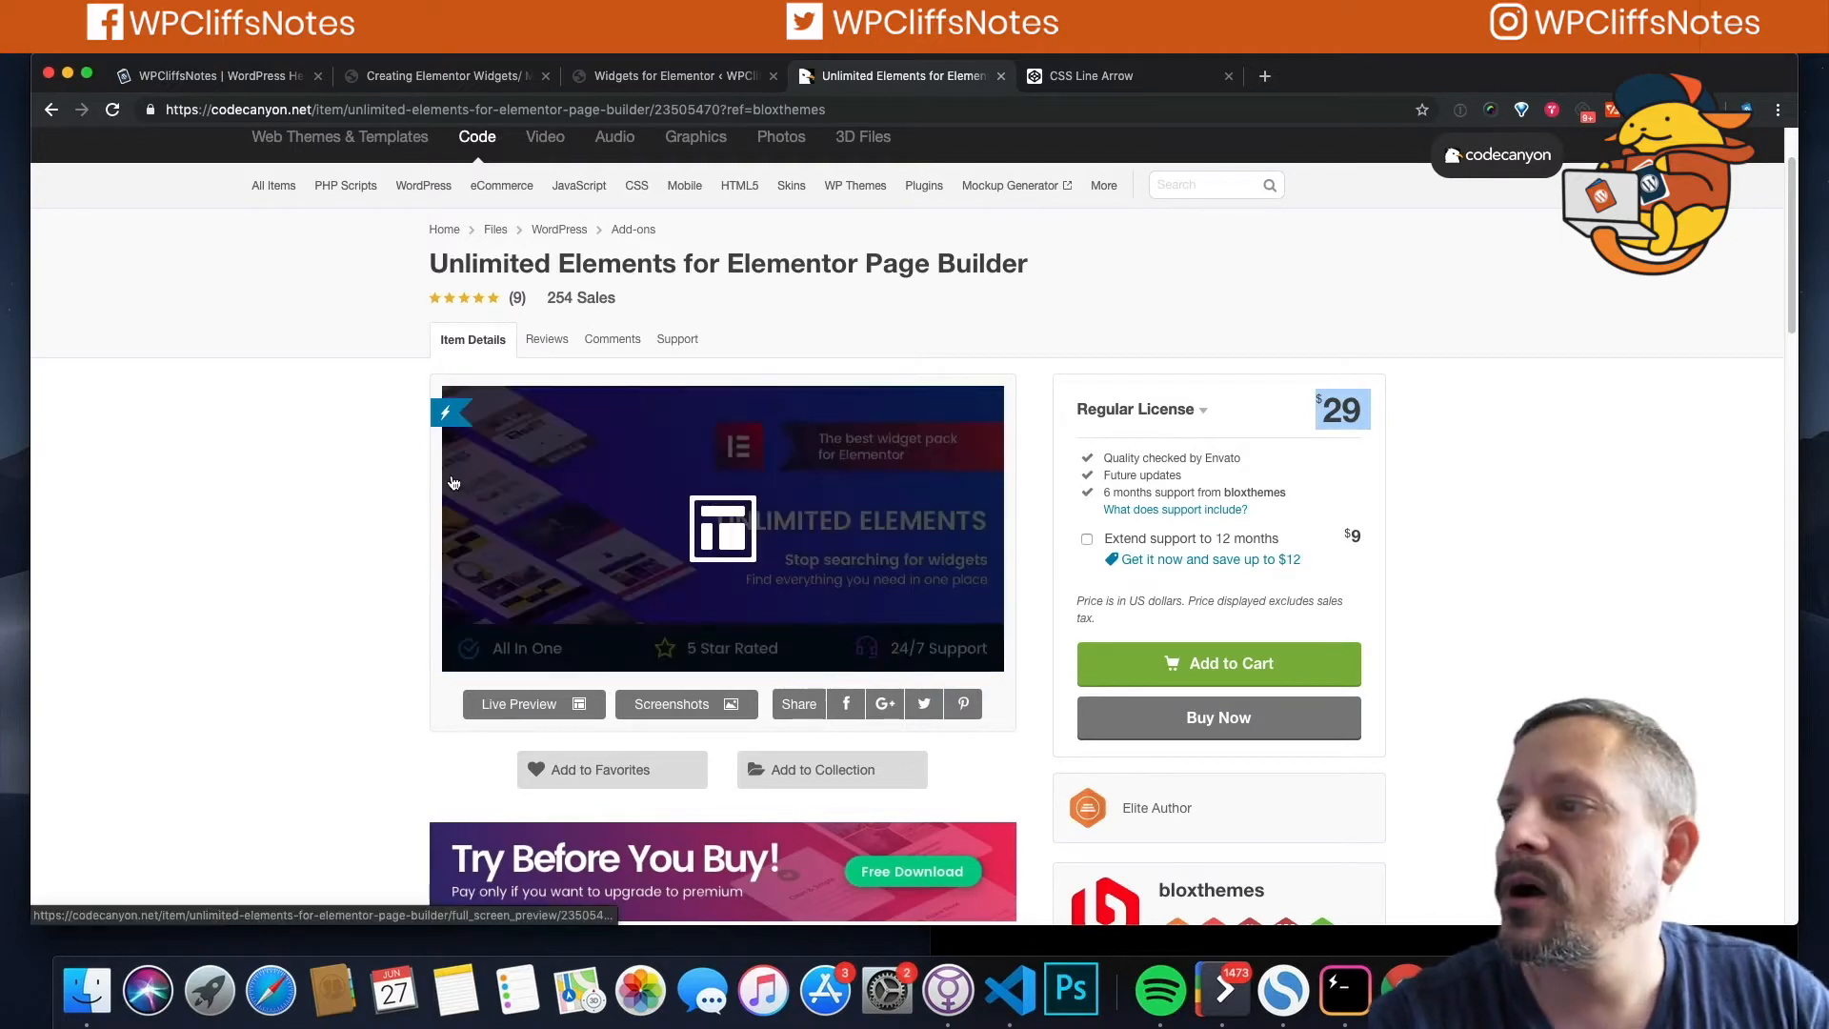
scroll(270, 568, down, 9)
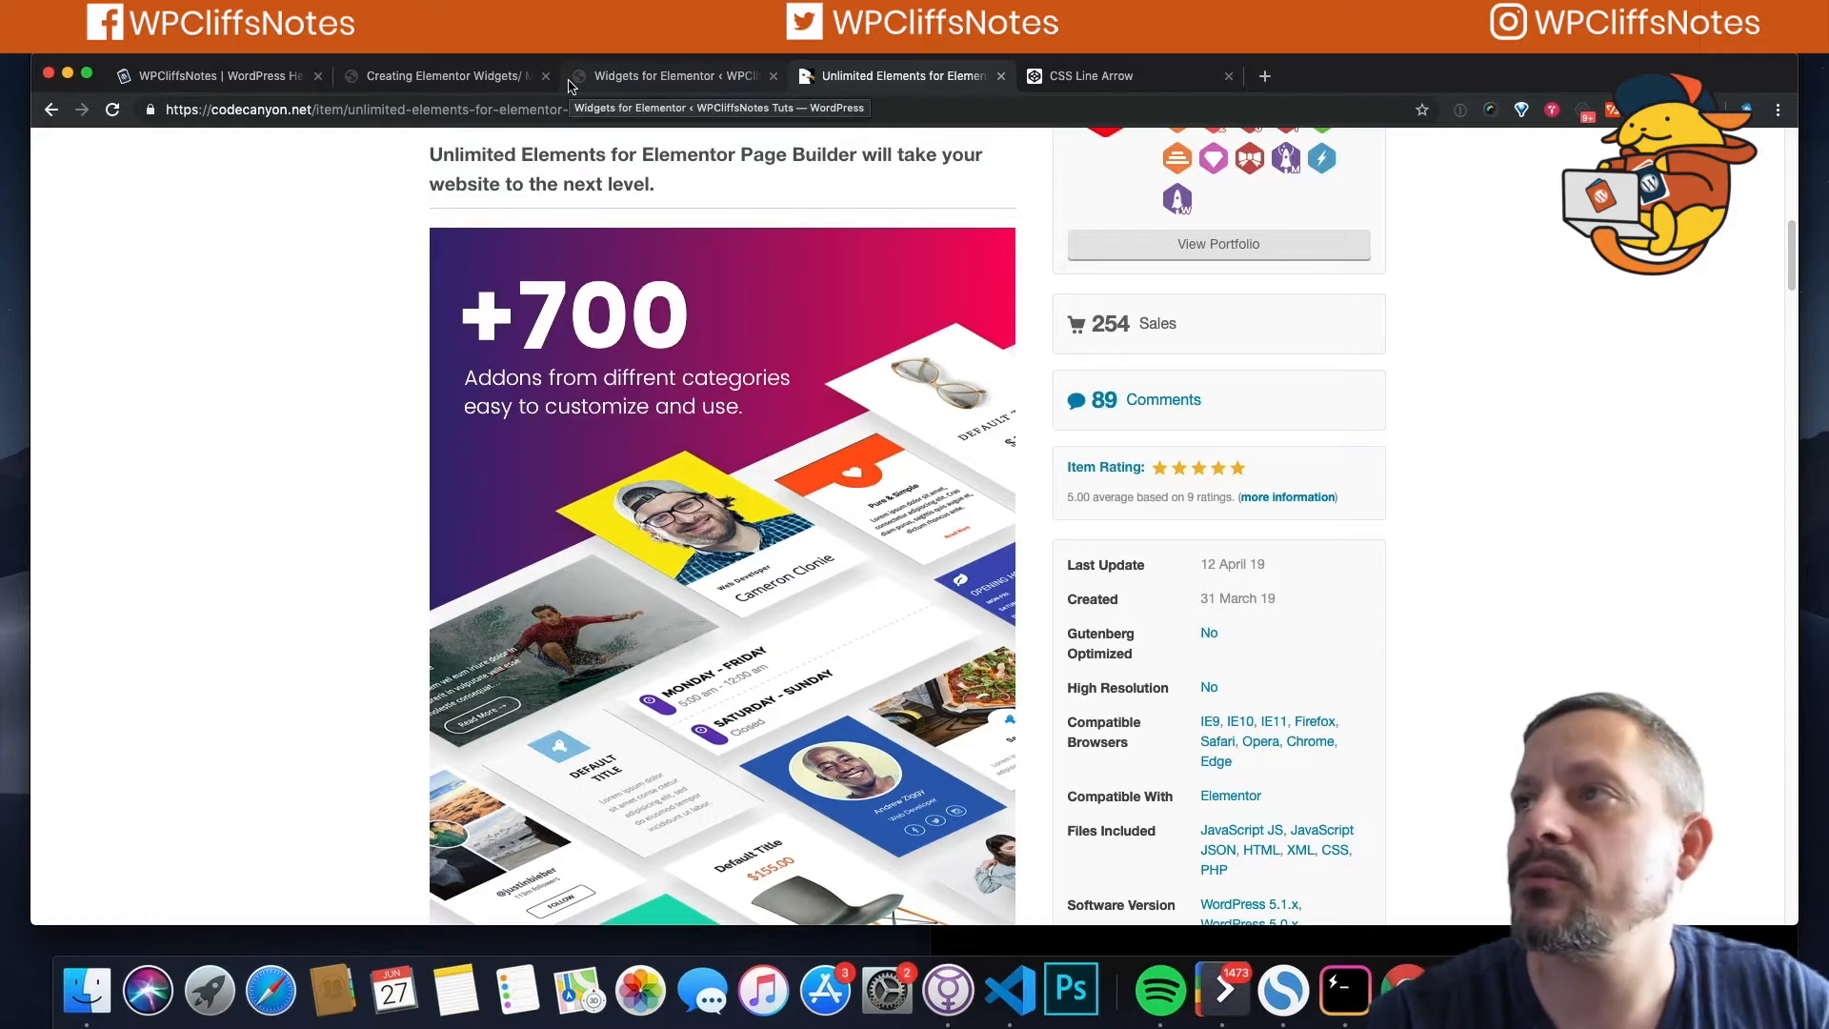
Step: Close the WPCliffsNotes homepage browser tab
click(390, 88)
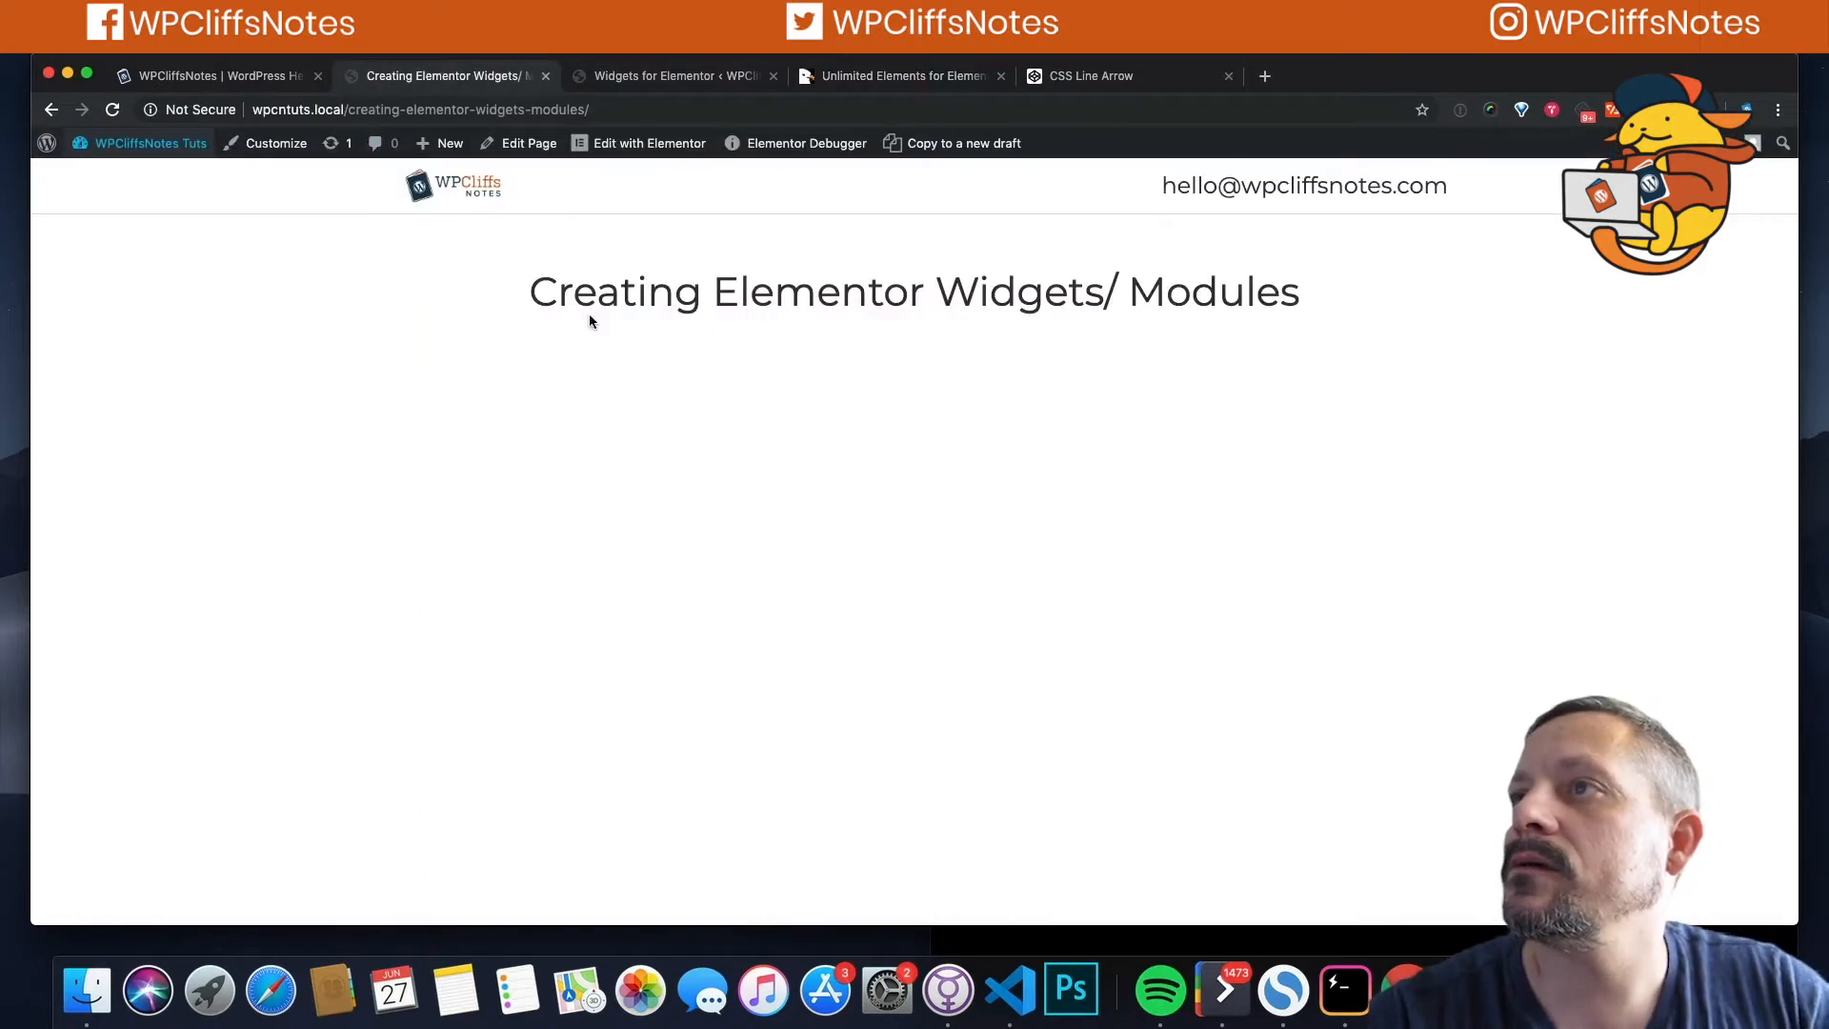
click(215, 80)
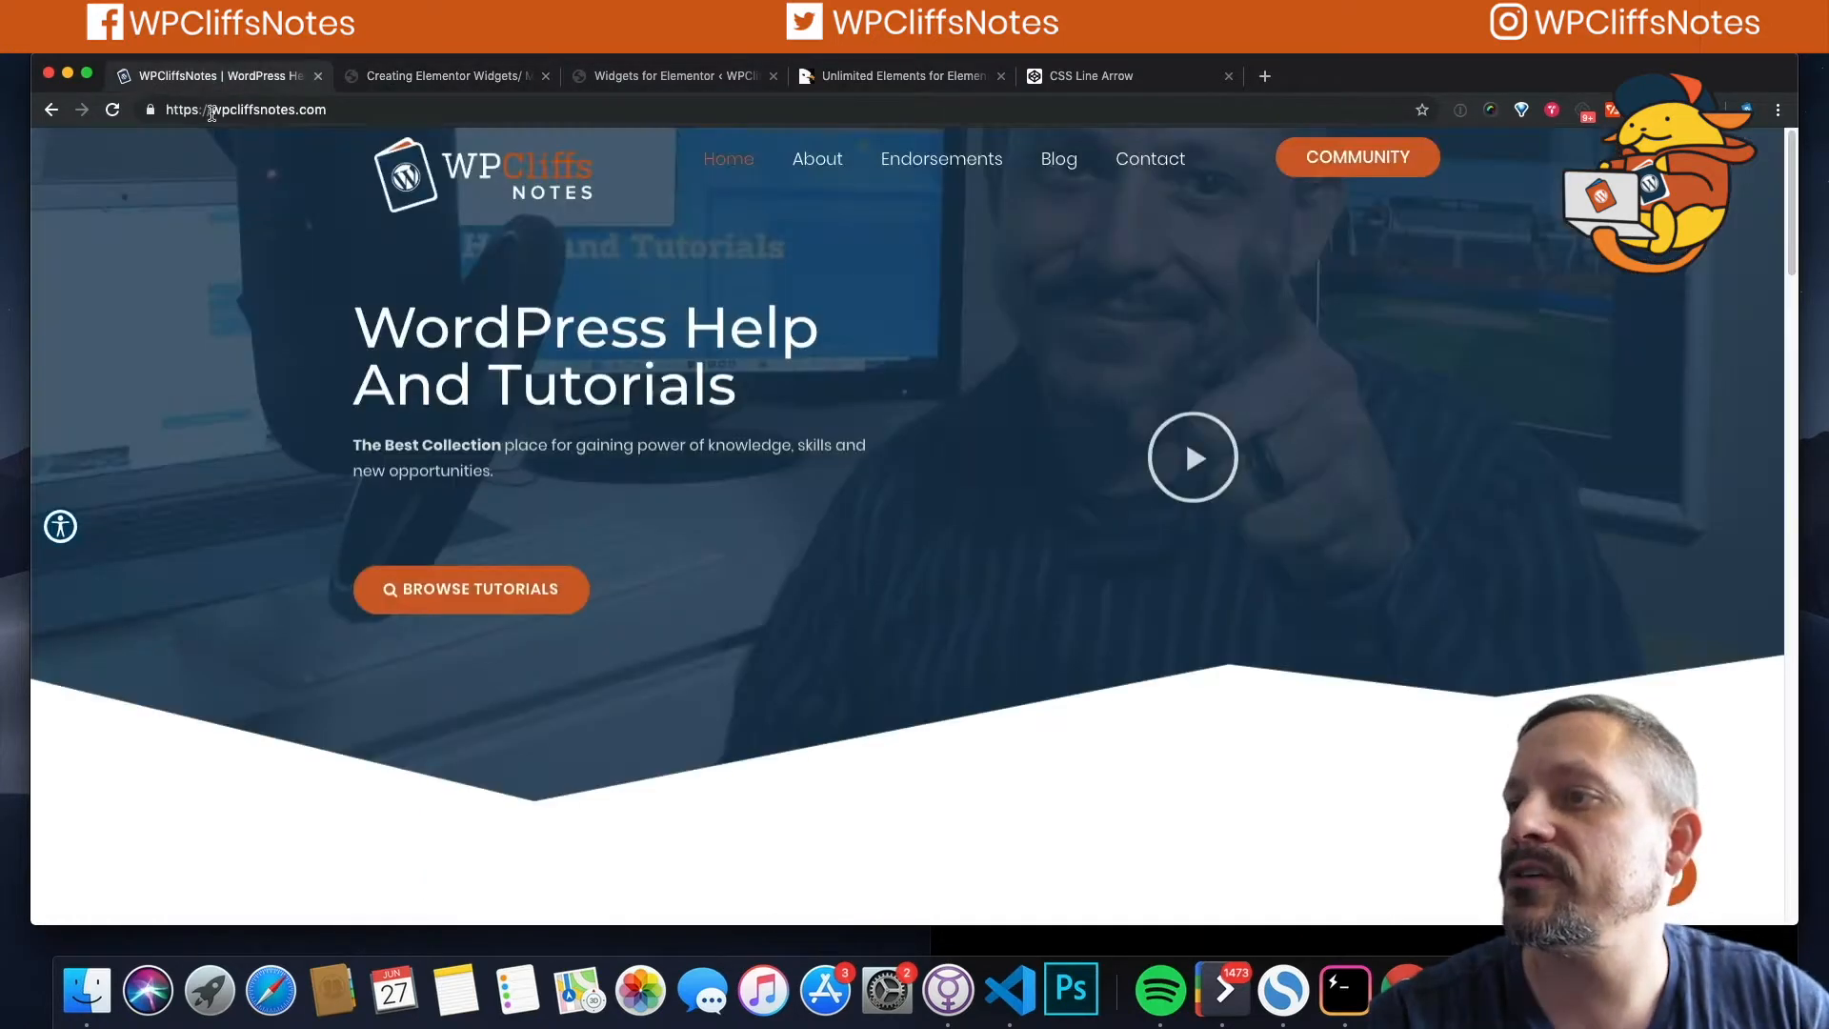
click(318, 77)
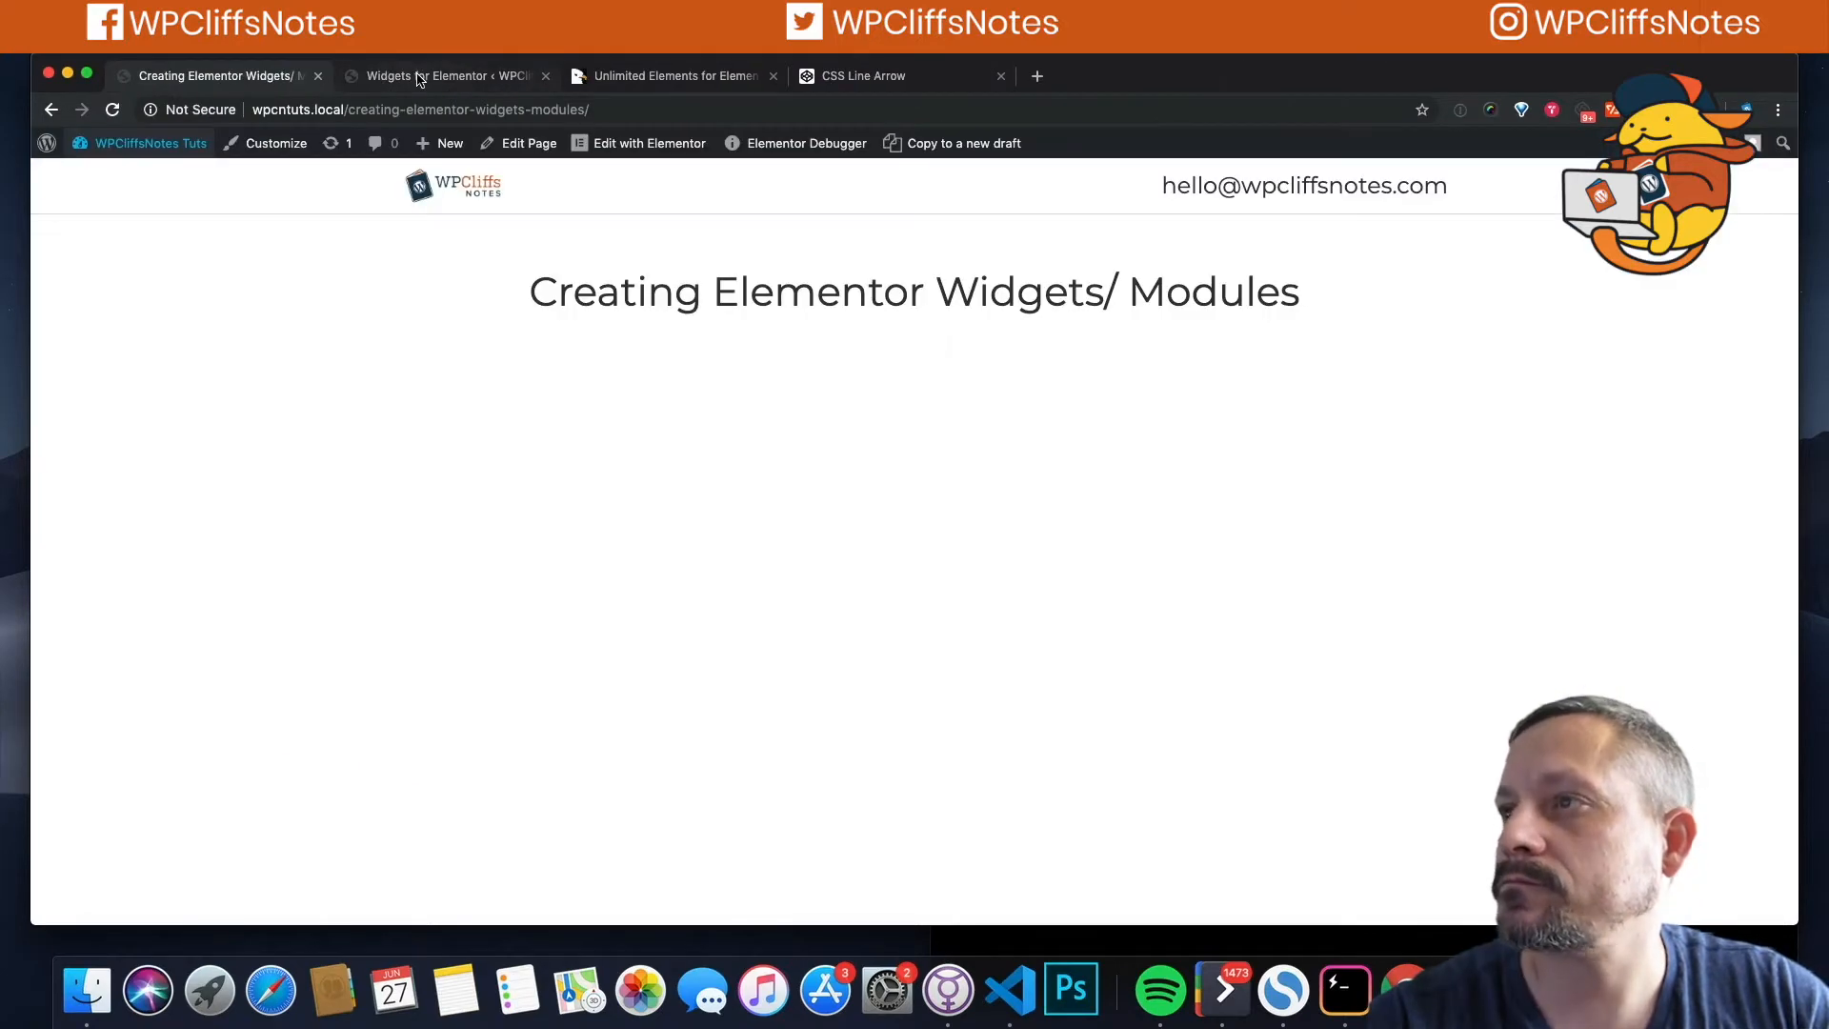
Step: Reload the Unlimited Elements widget manager and show the Widgets (9) category's widgets
click(455, 82)
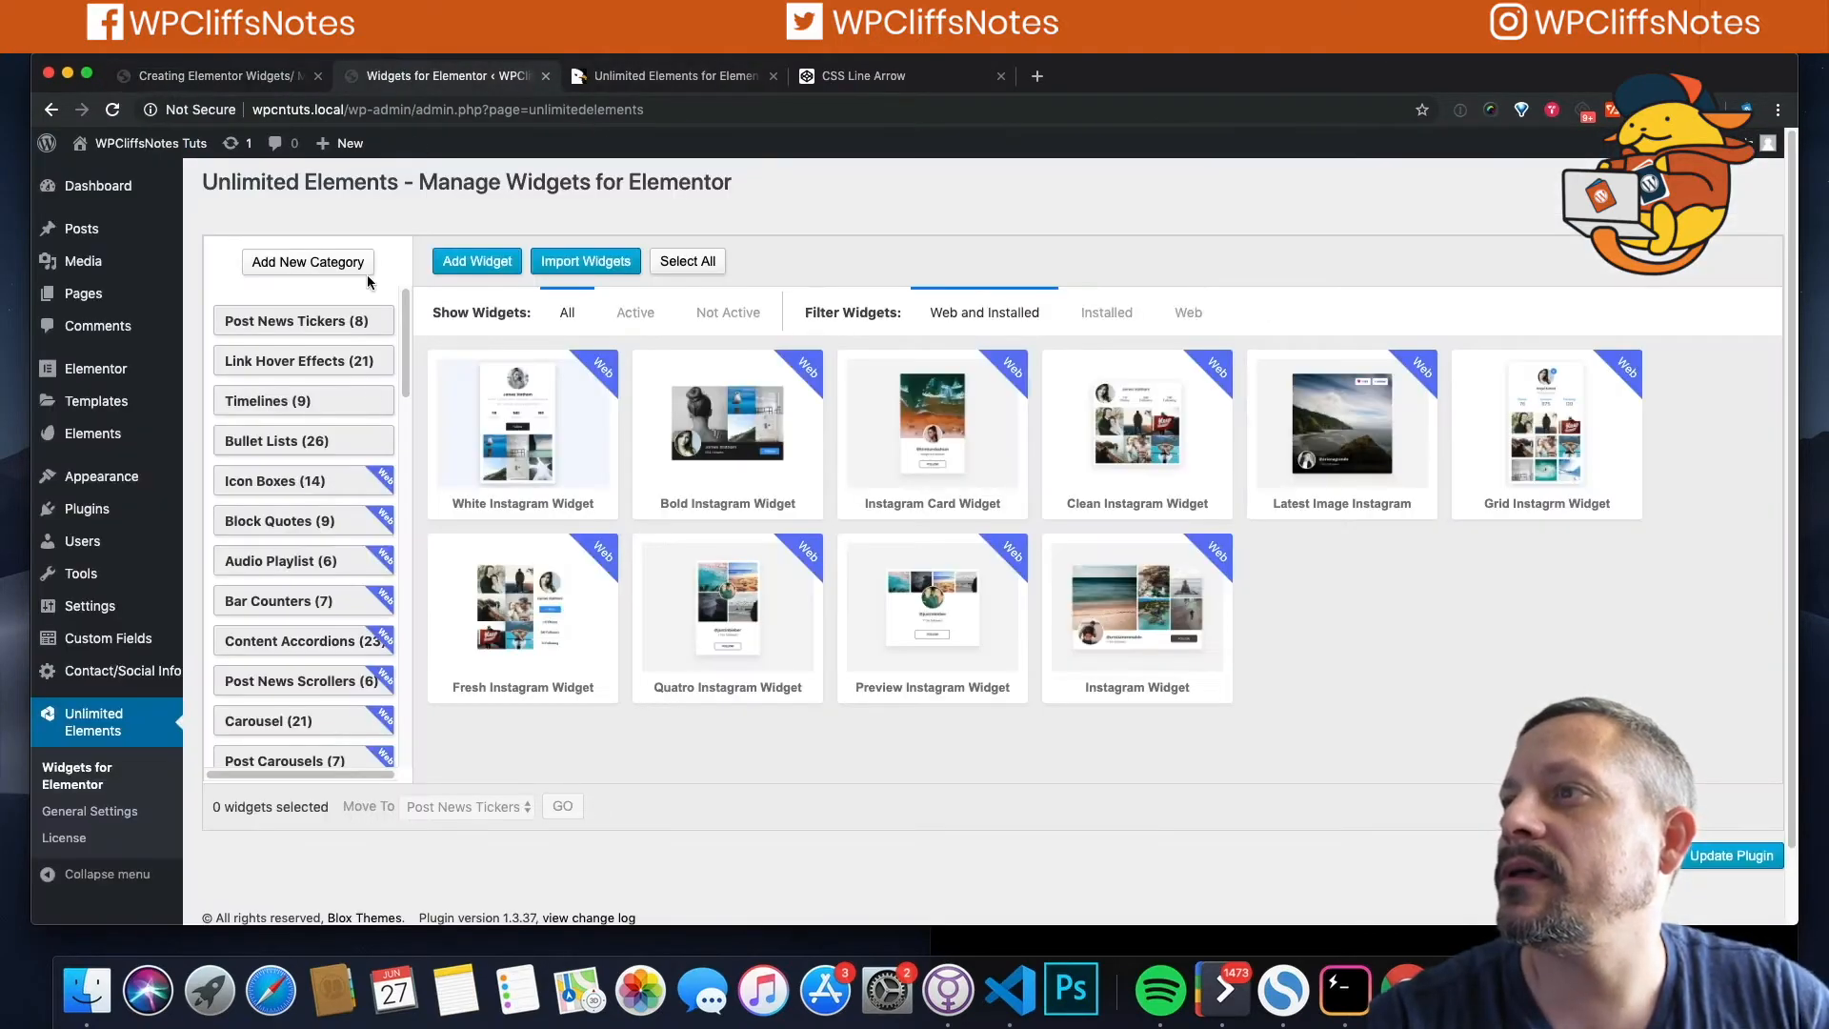
click(69, 779)
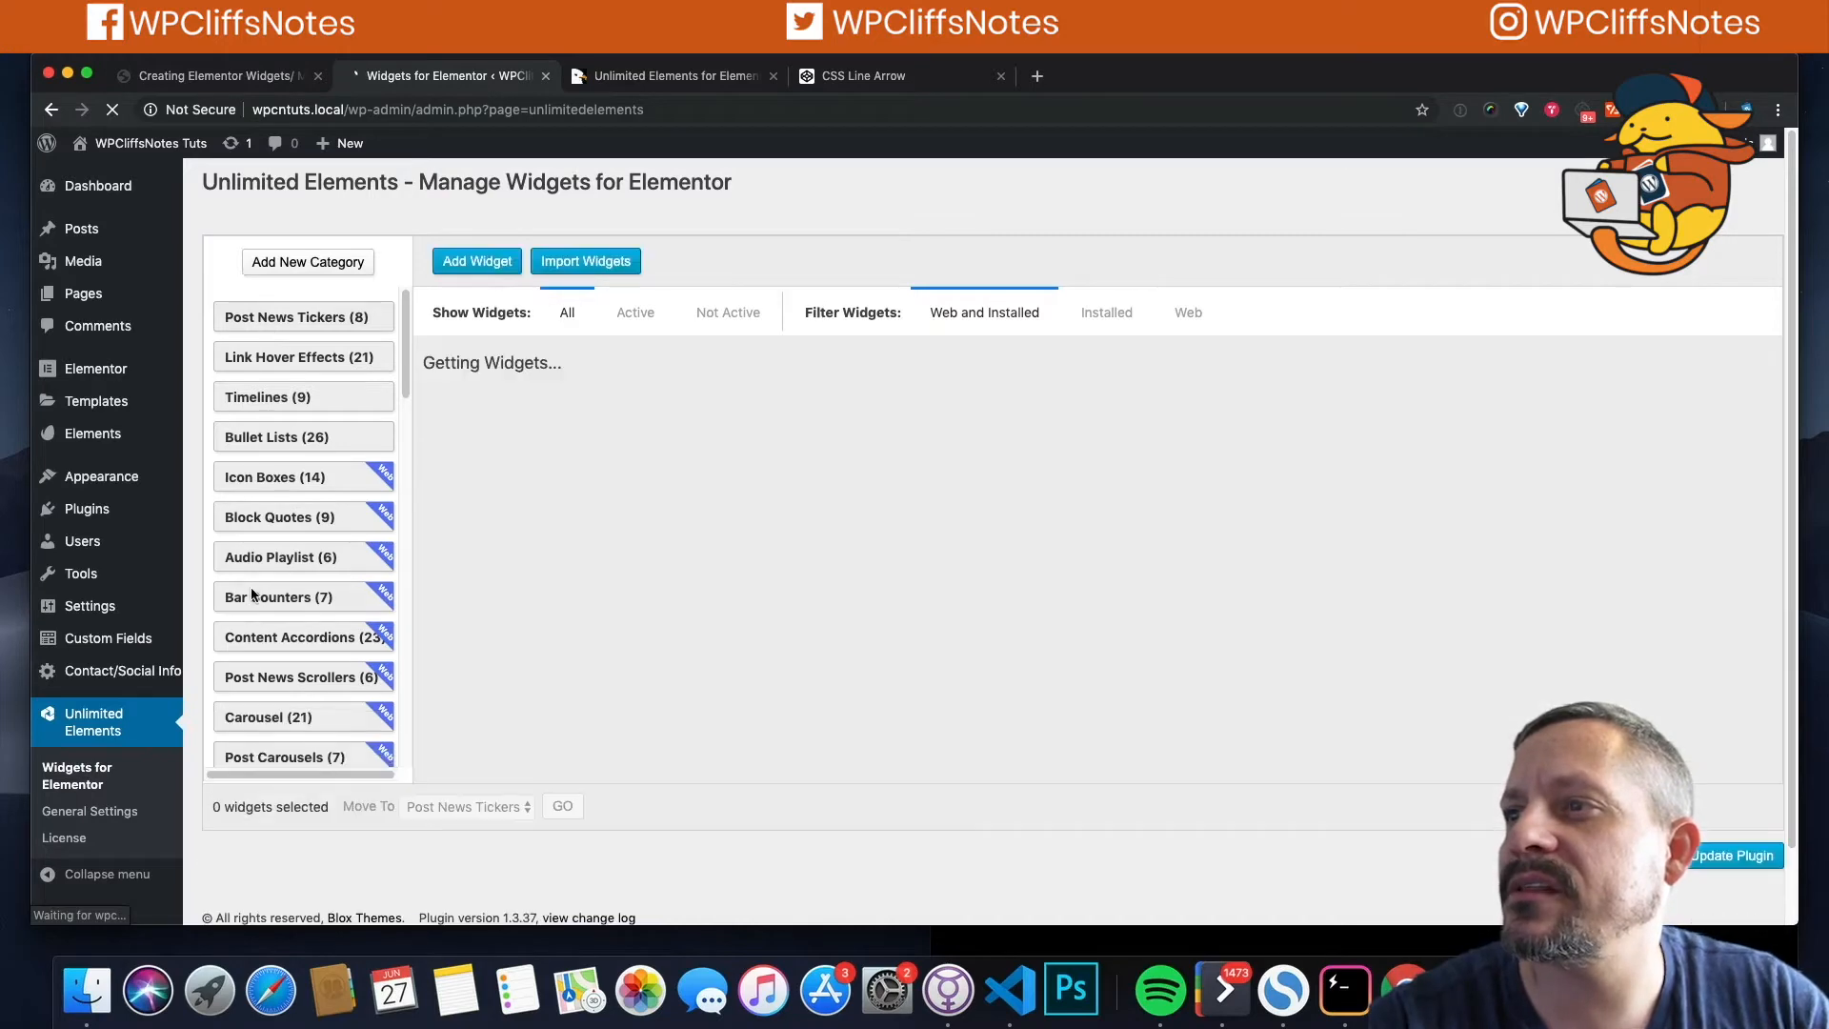
scroll(252, 594, down, 10)
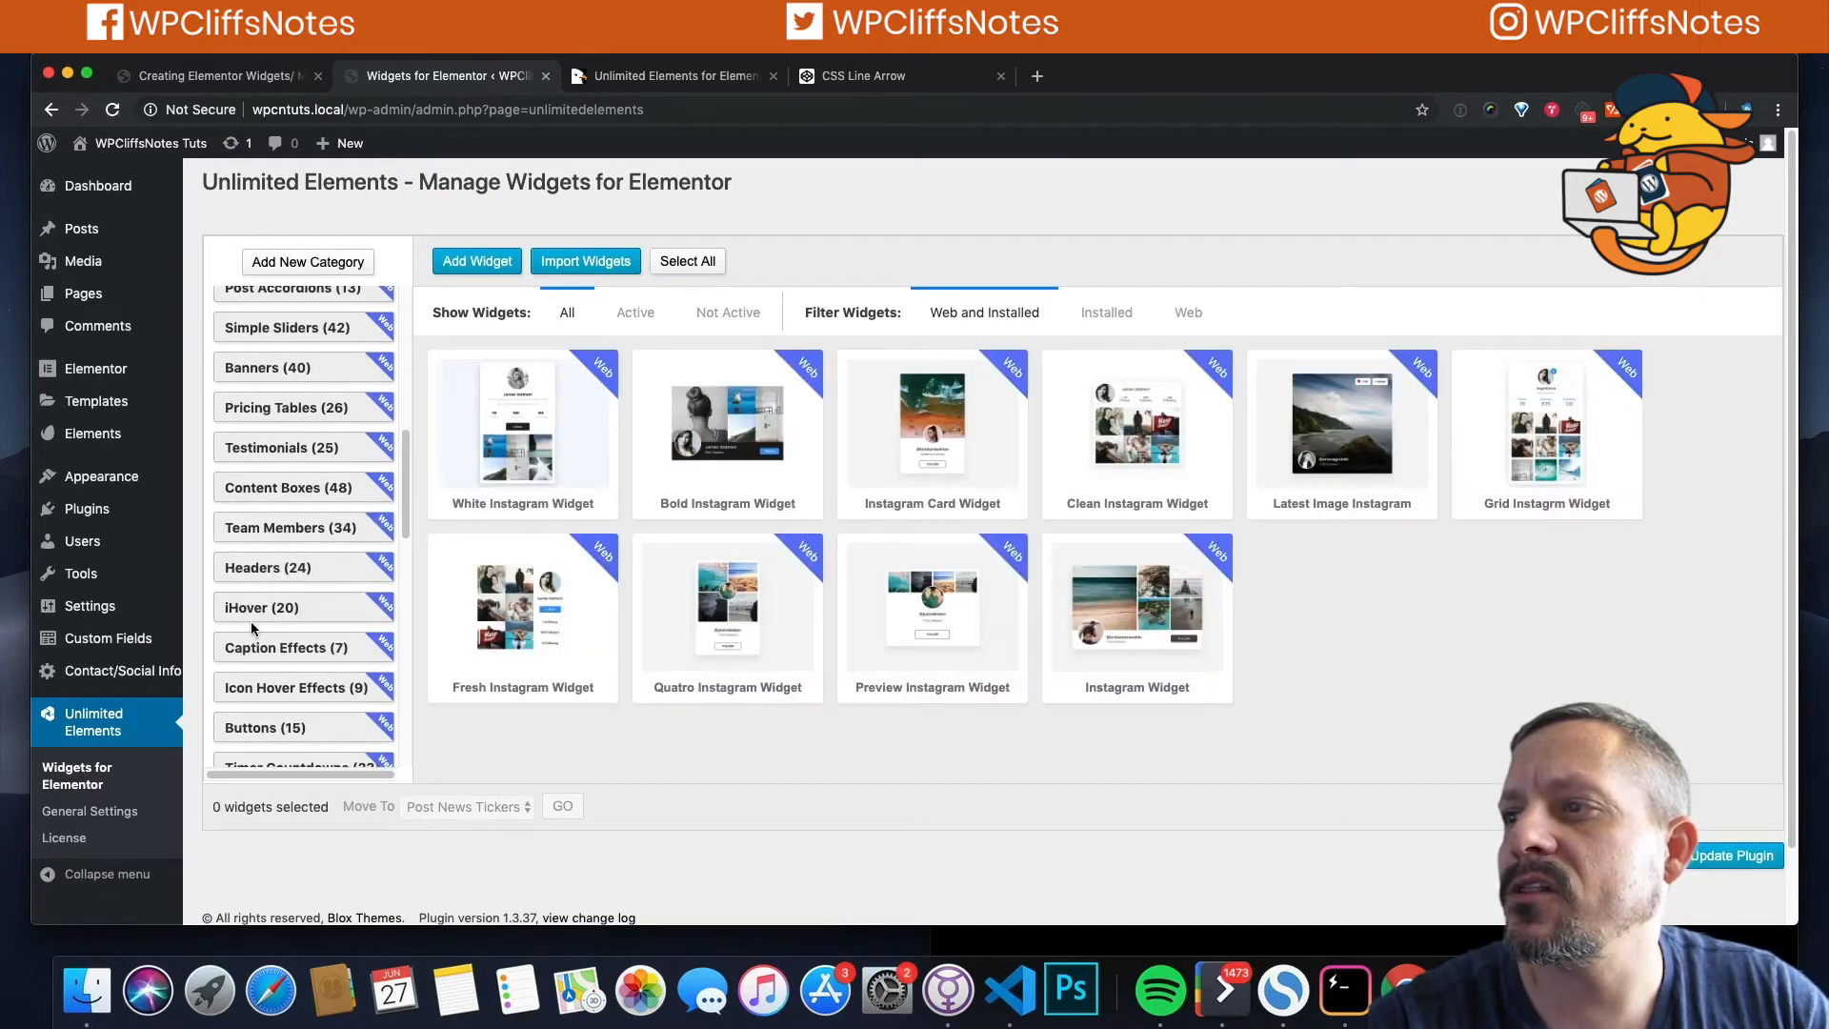
scroll(250, 621, down, 10)
click(257, 351)
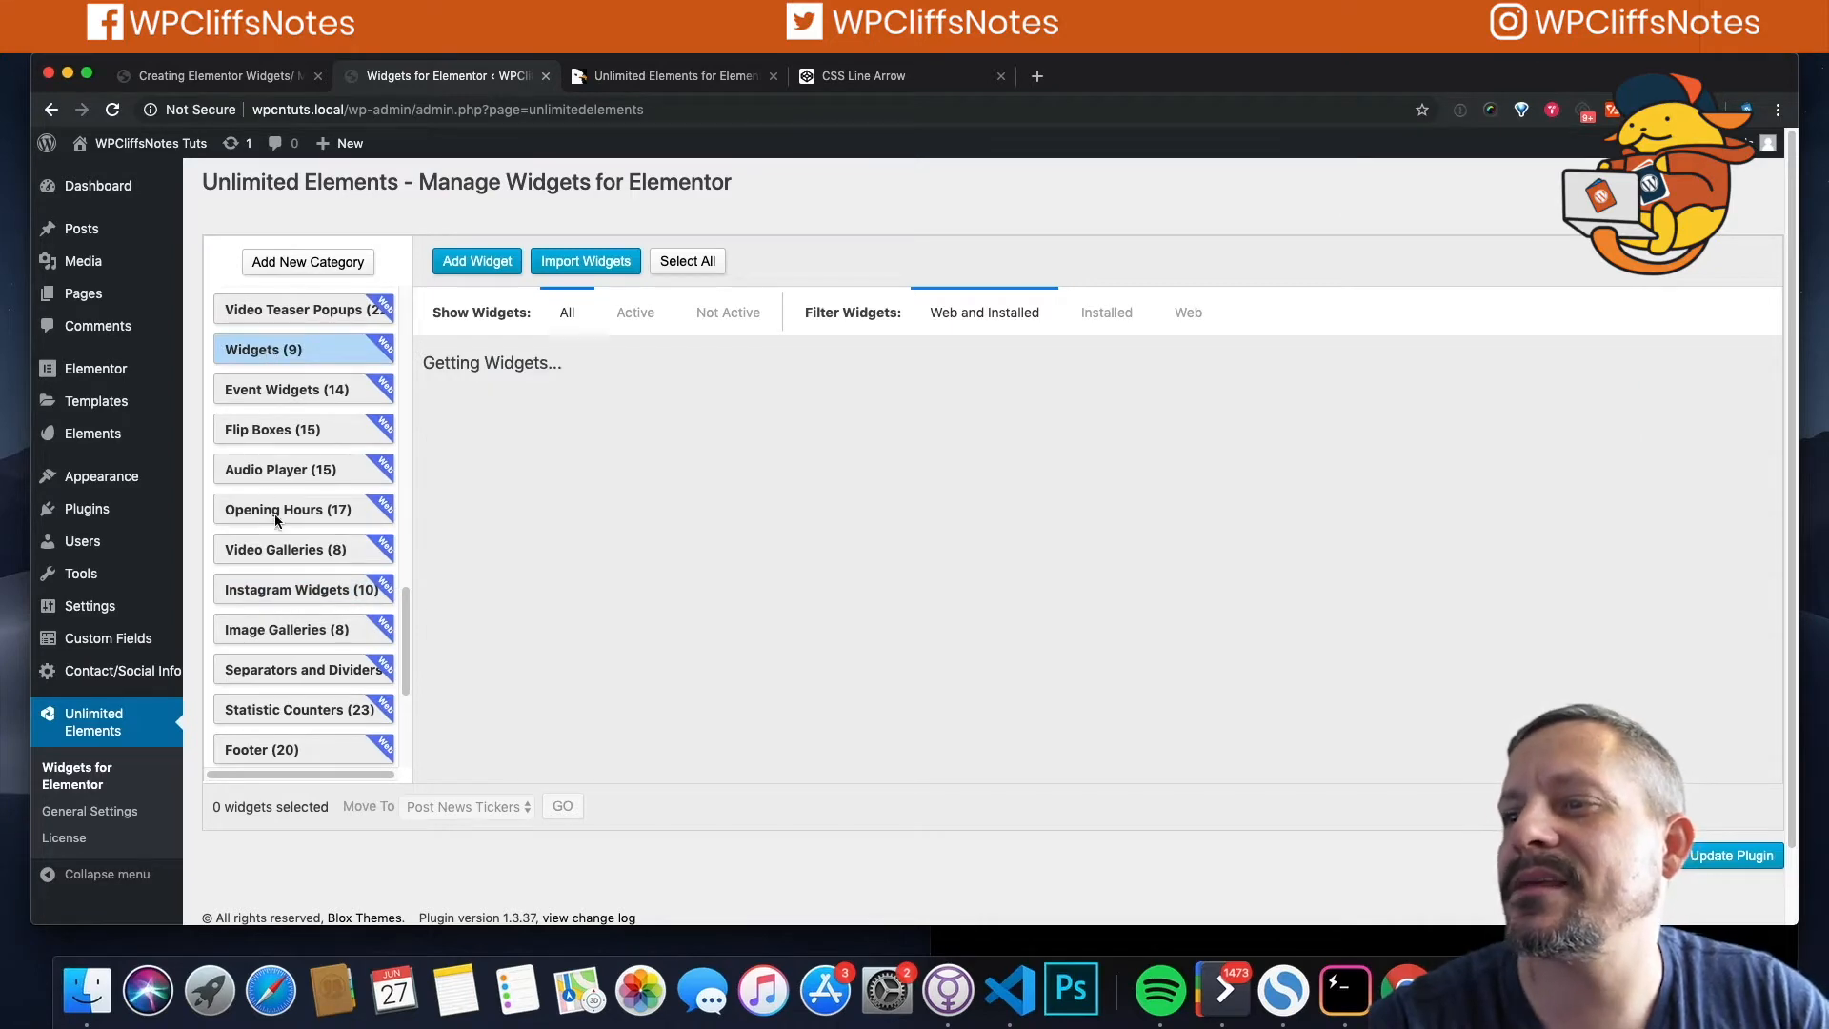
scroll(278, 568, down, 4)
scroll(277, 568, down, 2)
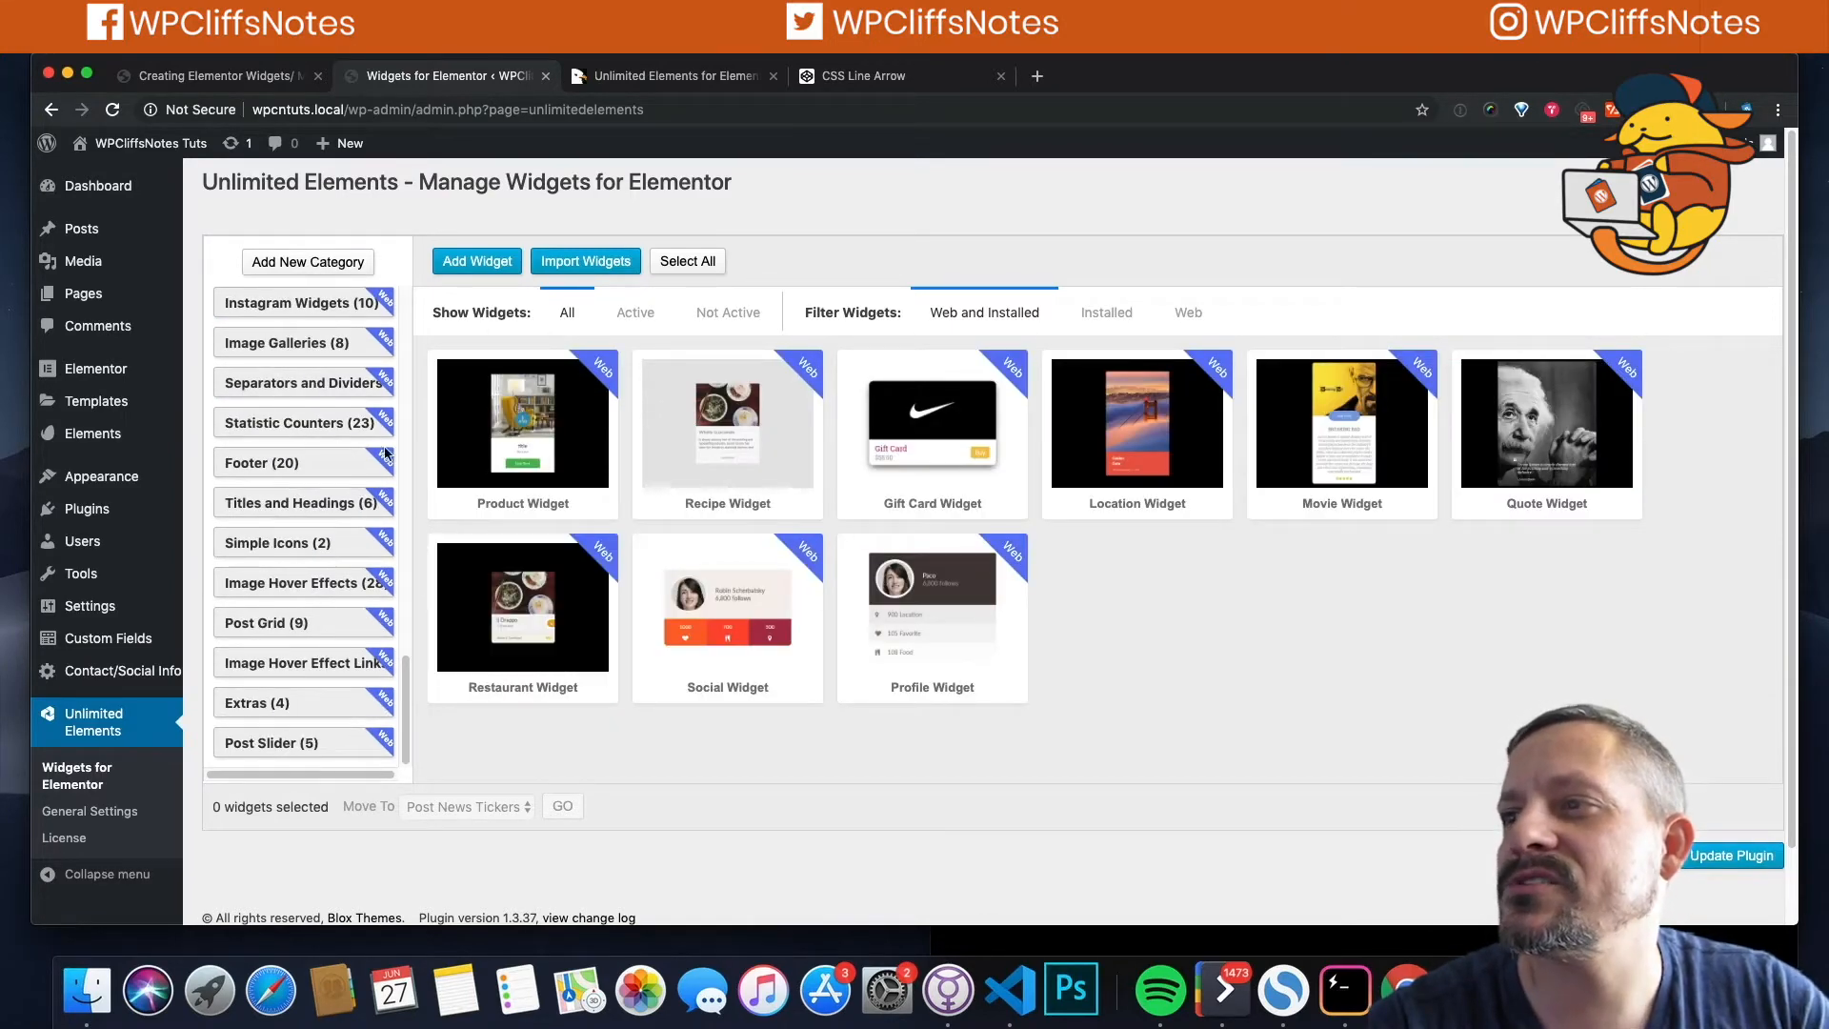
scroll(226, 412, up, 15)
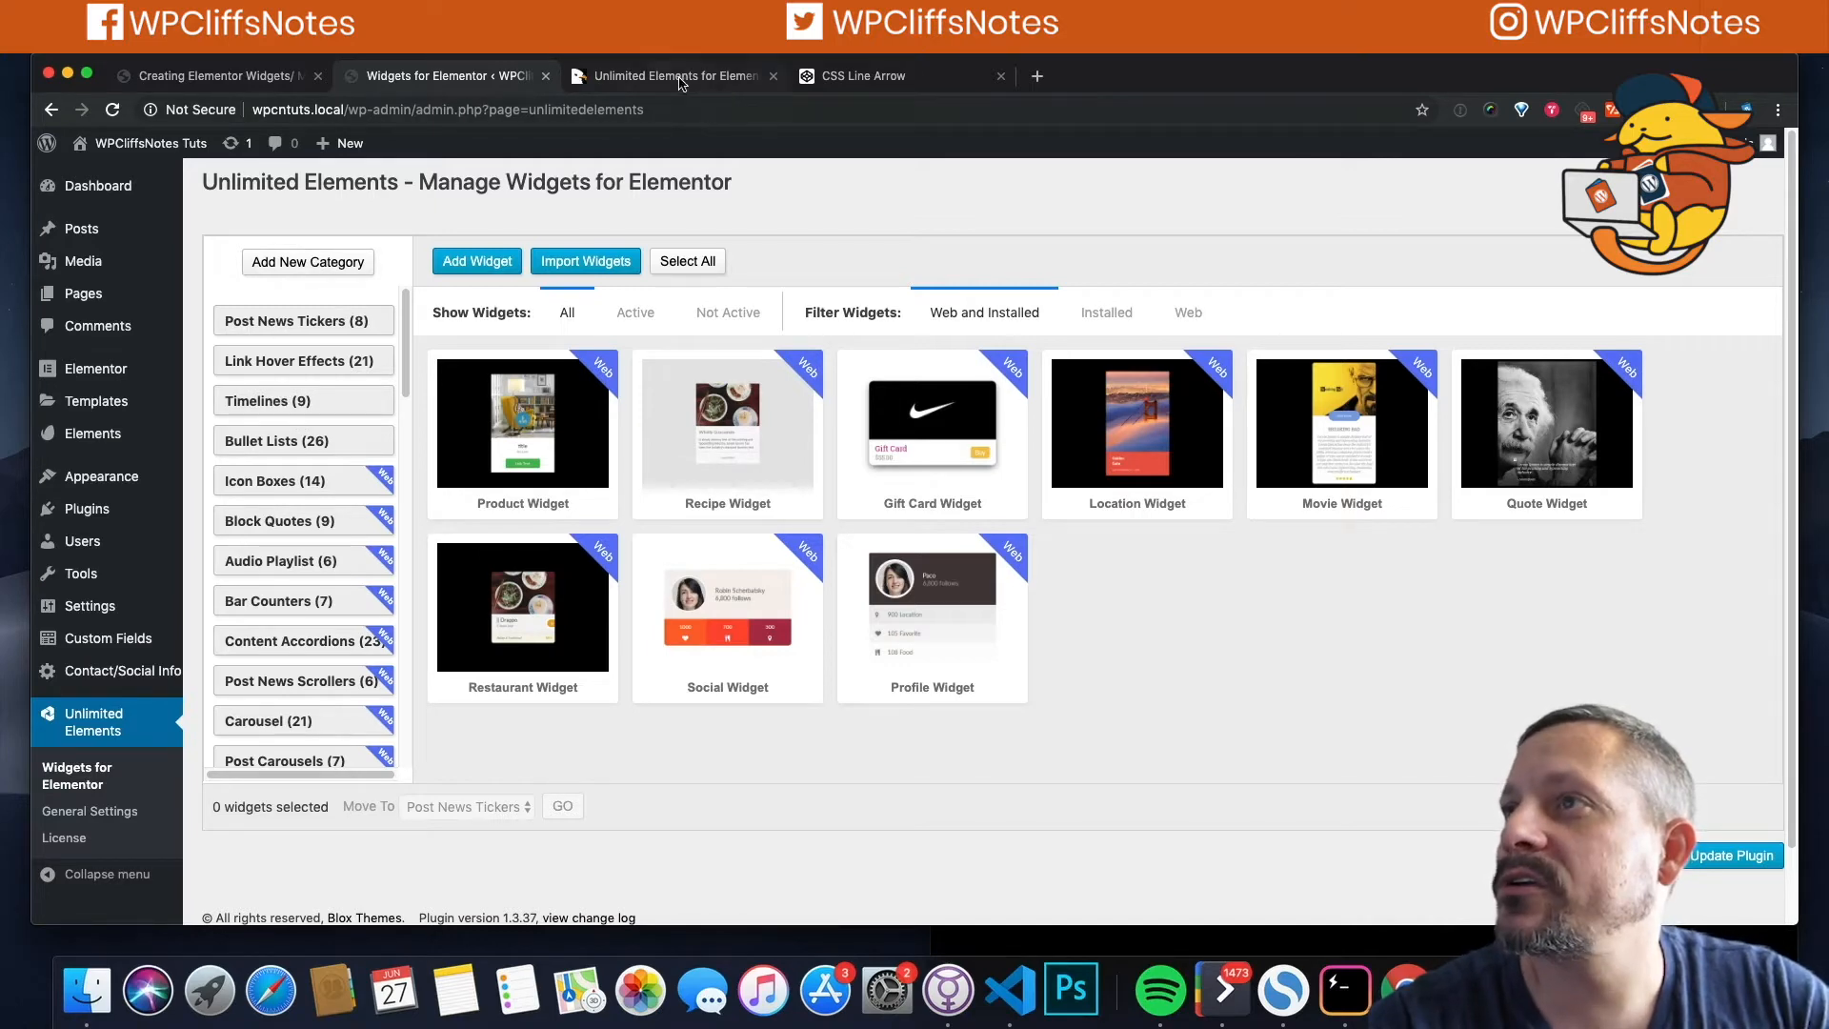
click(857, 76)
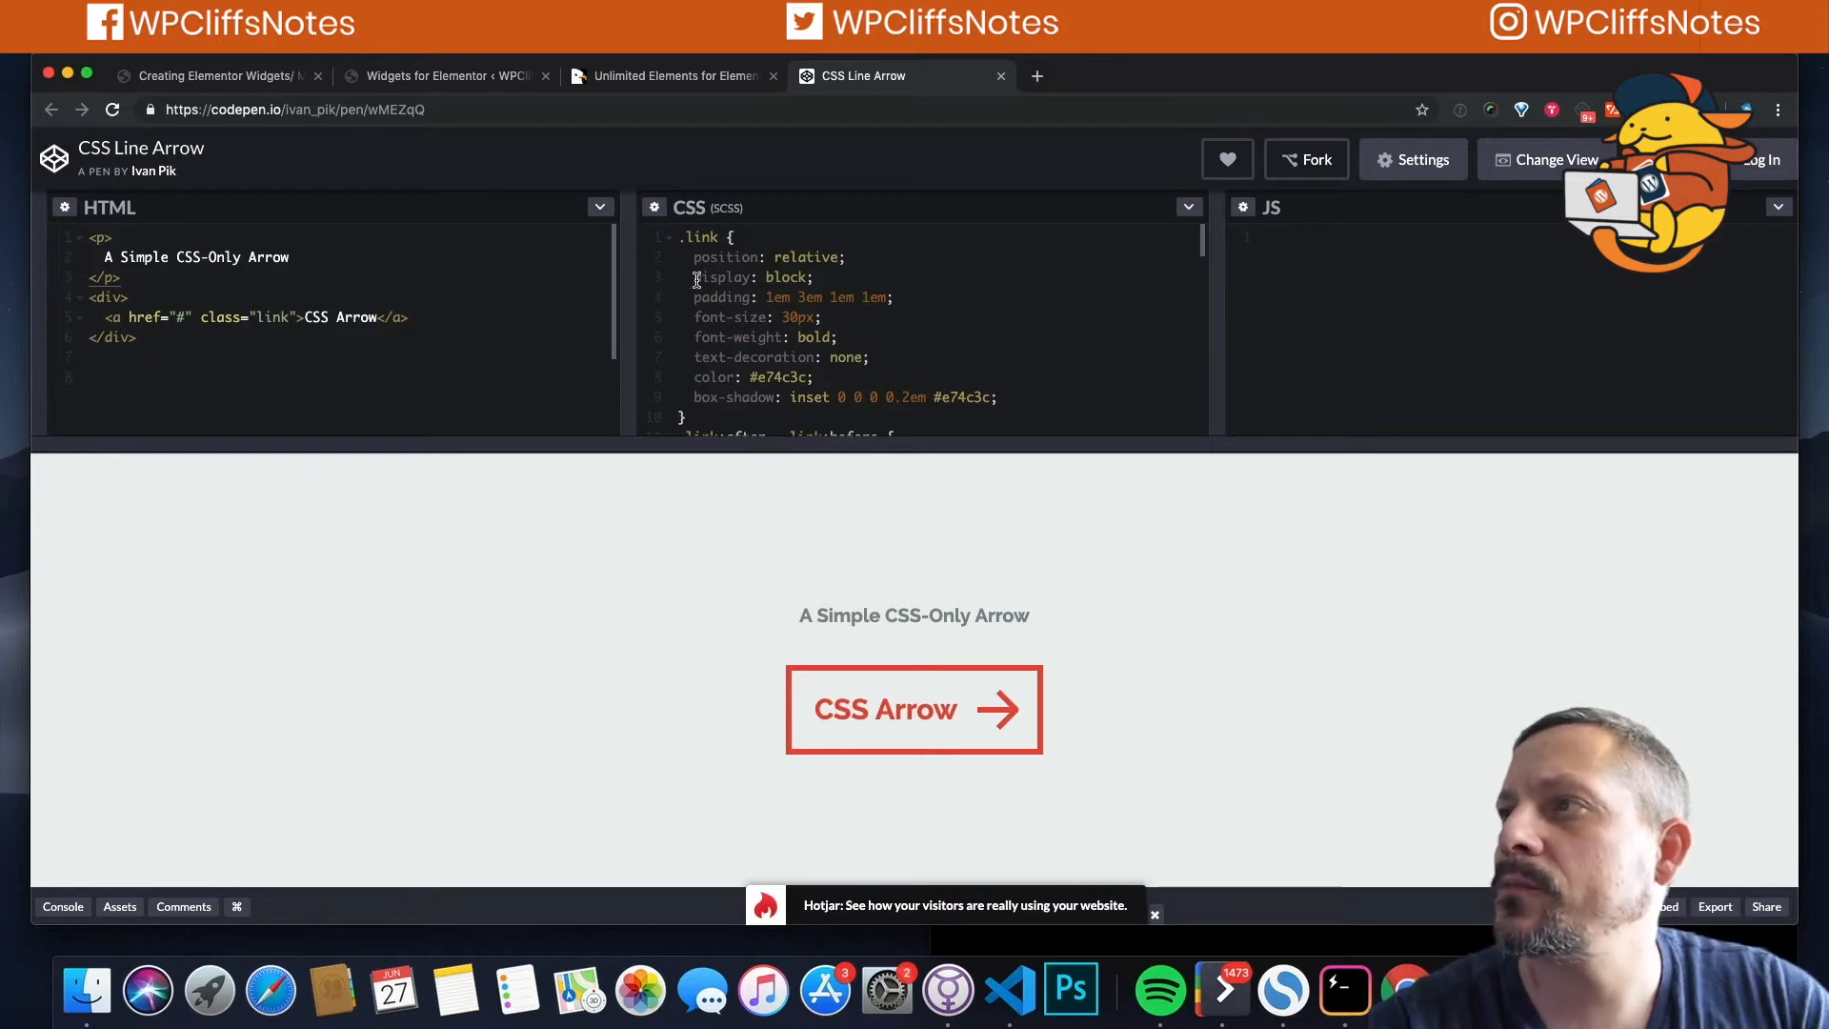
click(451, 76)
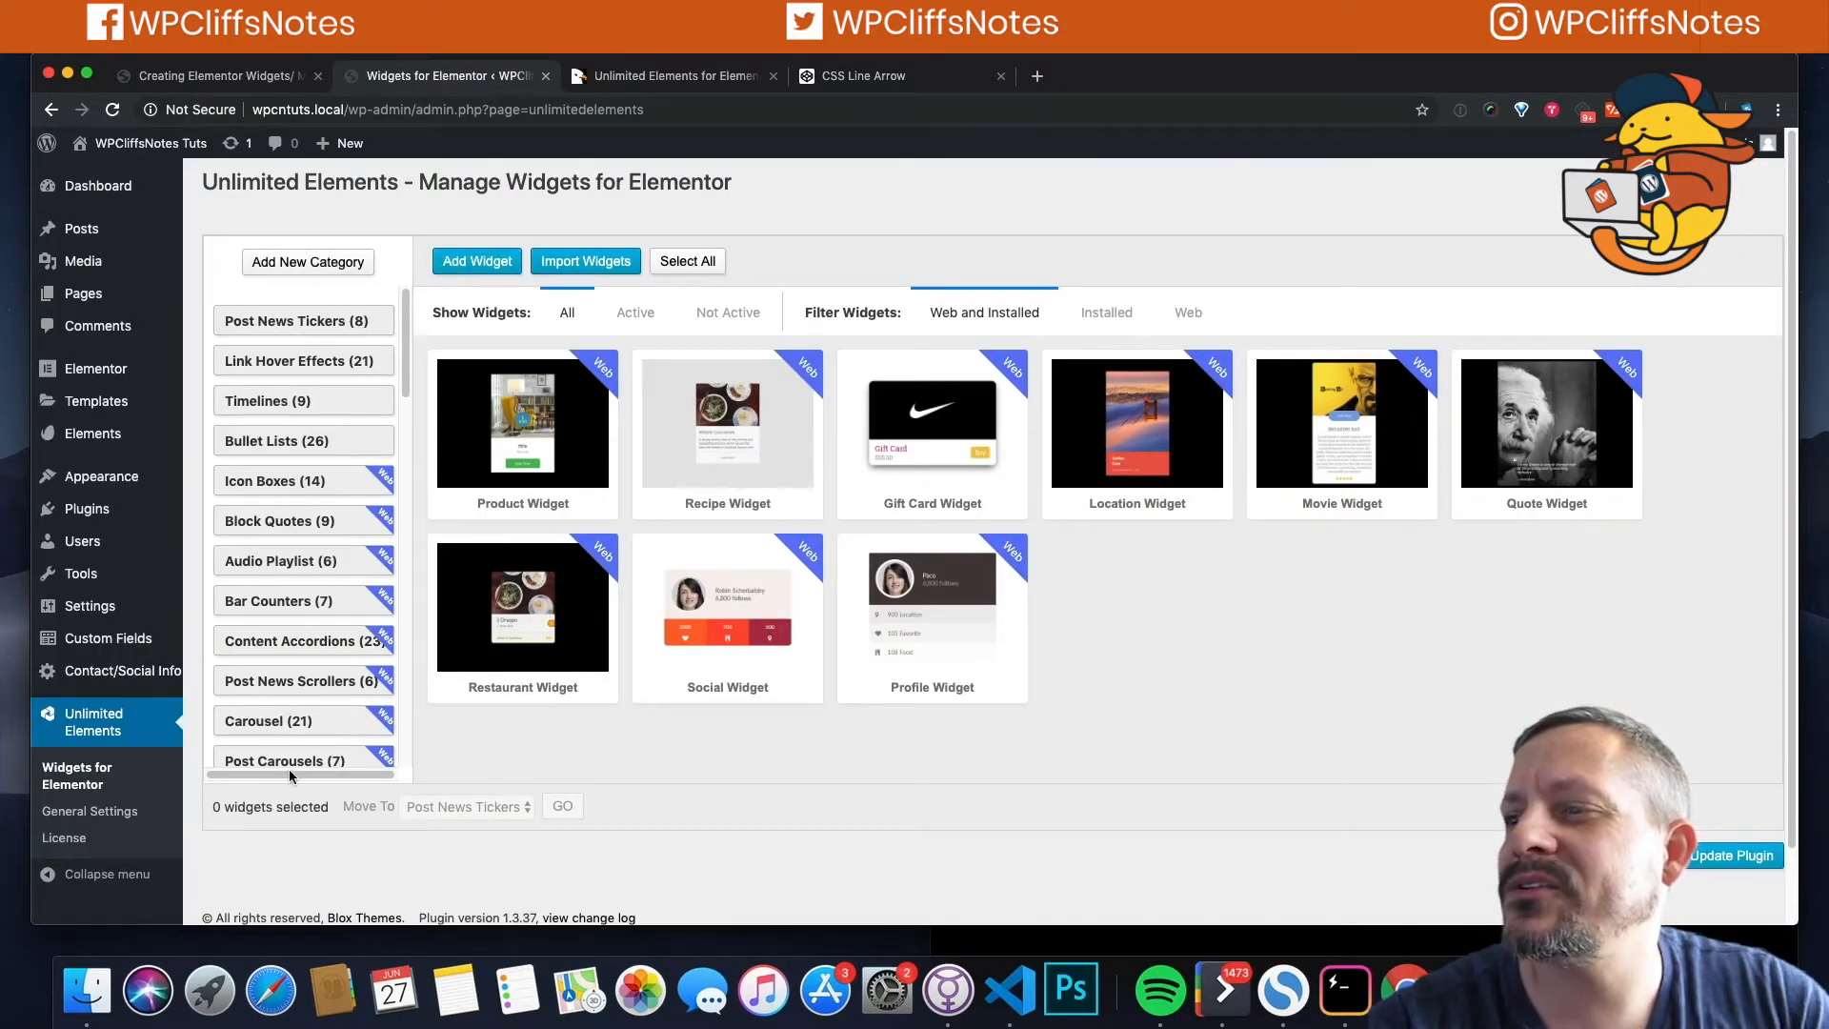
Step: Create the 'My Elementor Widgets' category and locate it at the end of the category list
click(298, 263)
text(Ej)
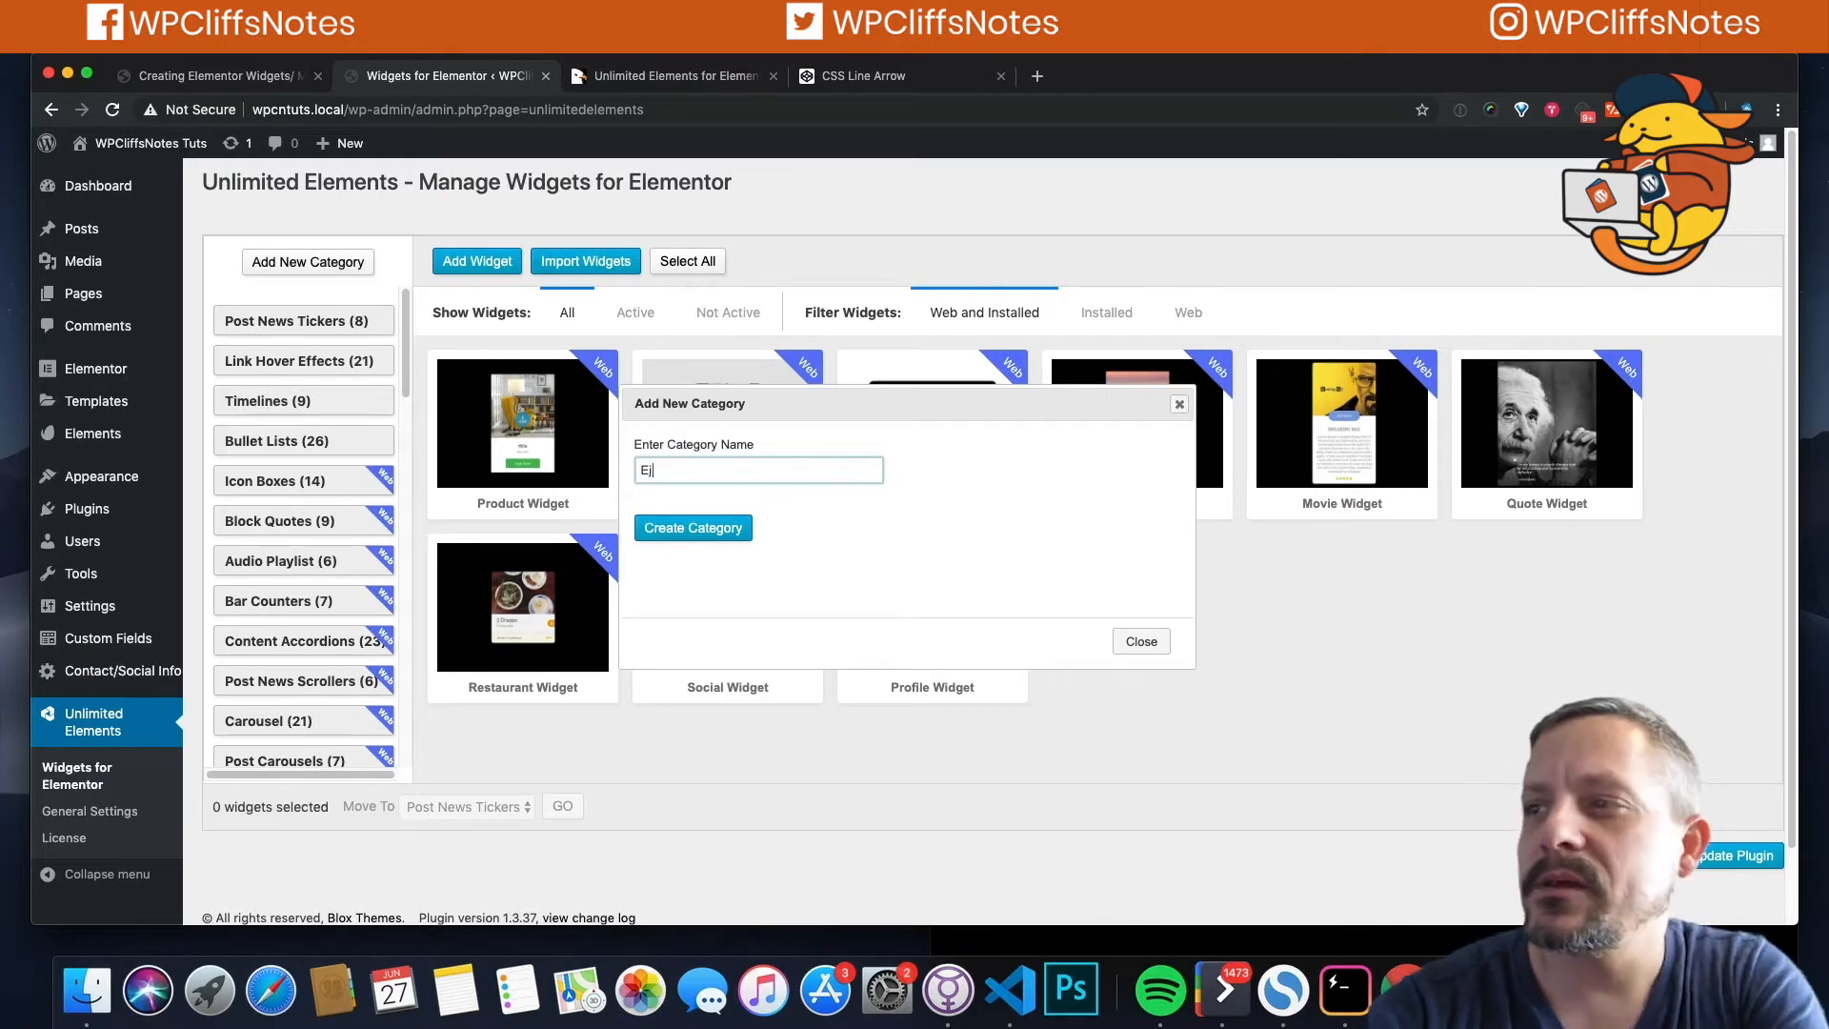
key(BackSpace)
text(lem)
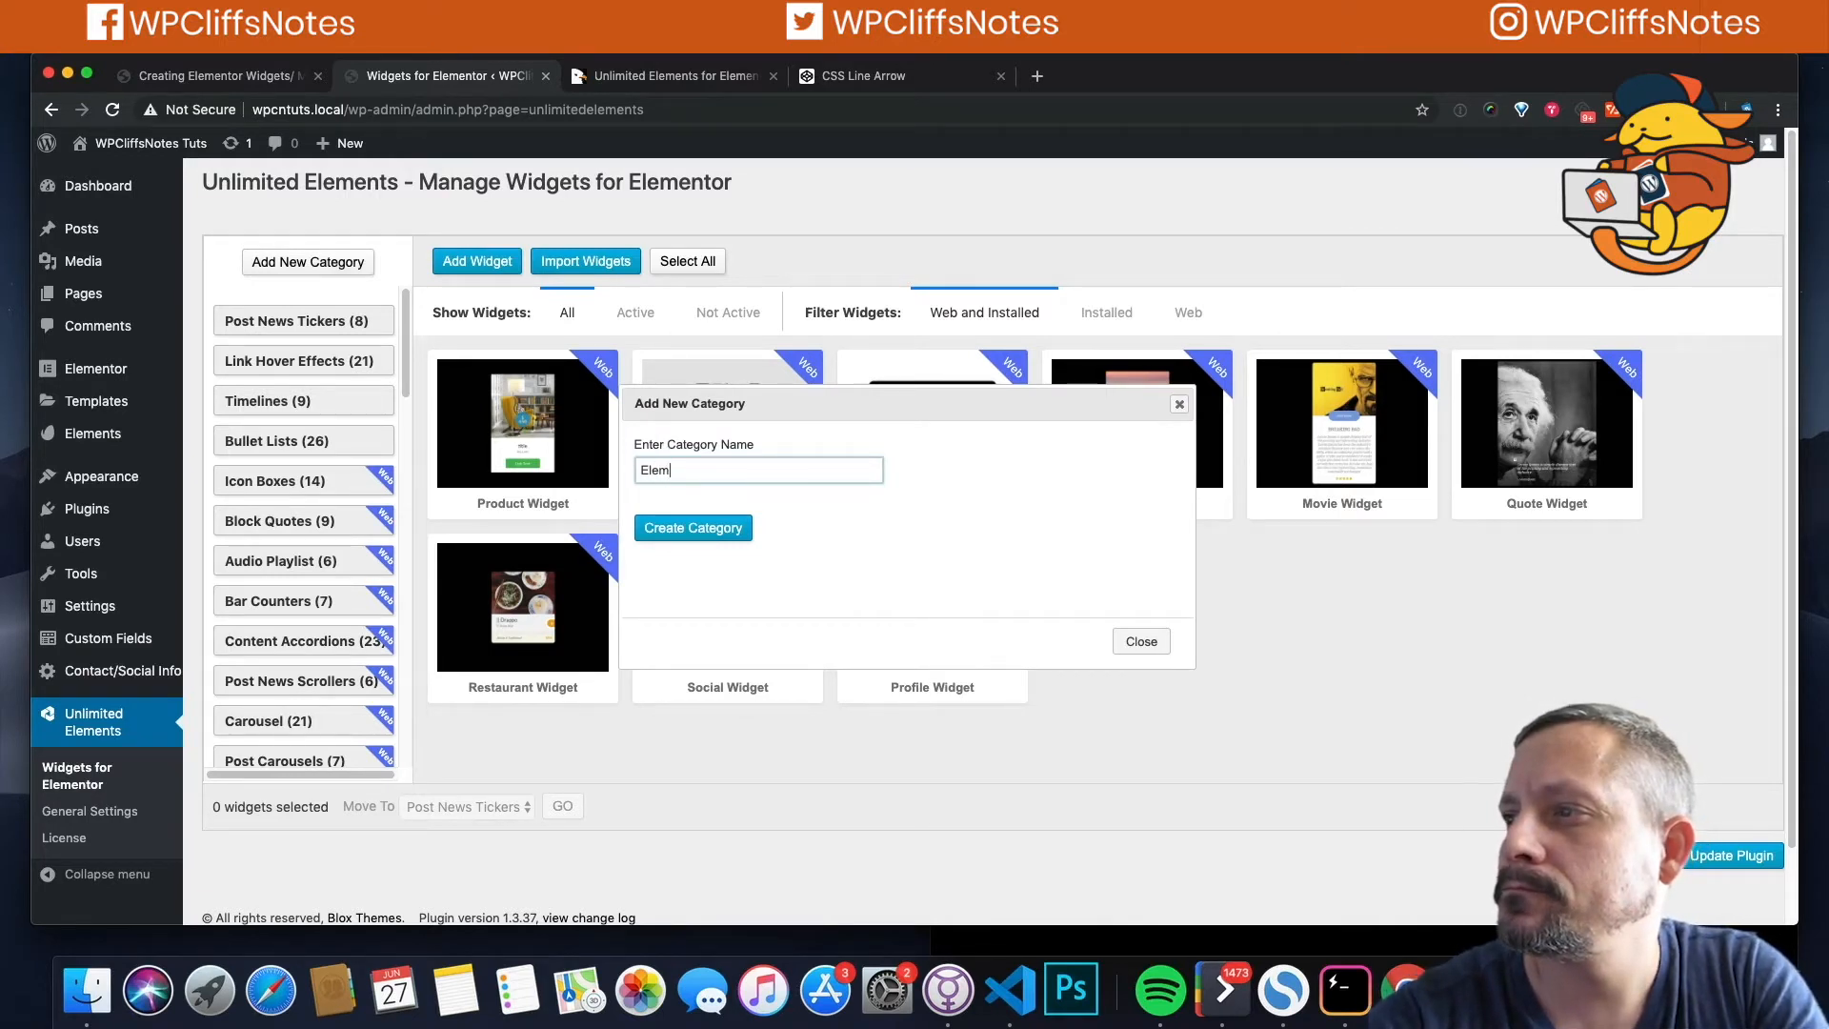
text(entor Widgets)
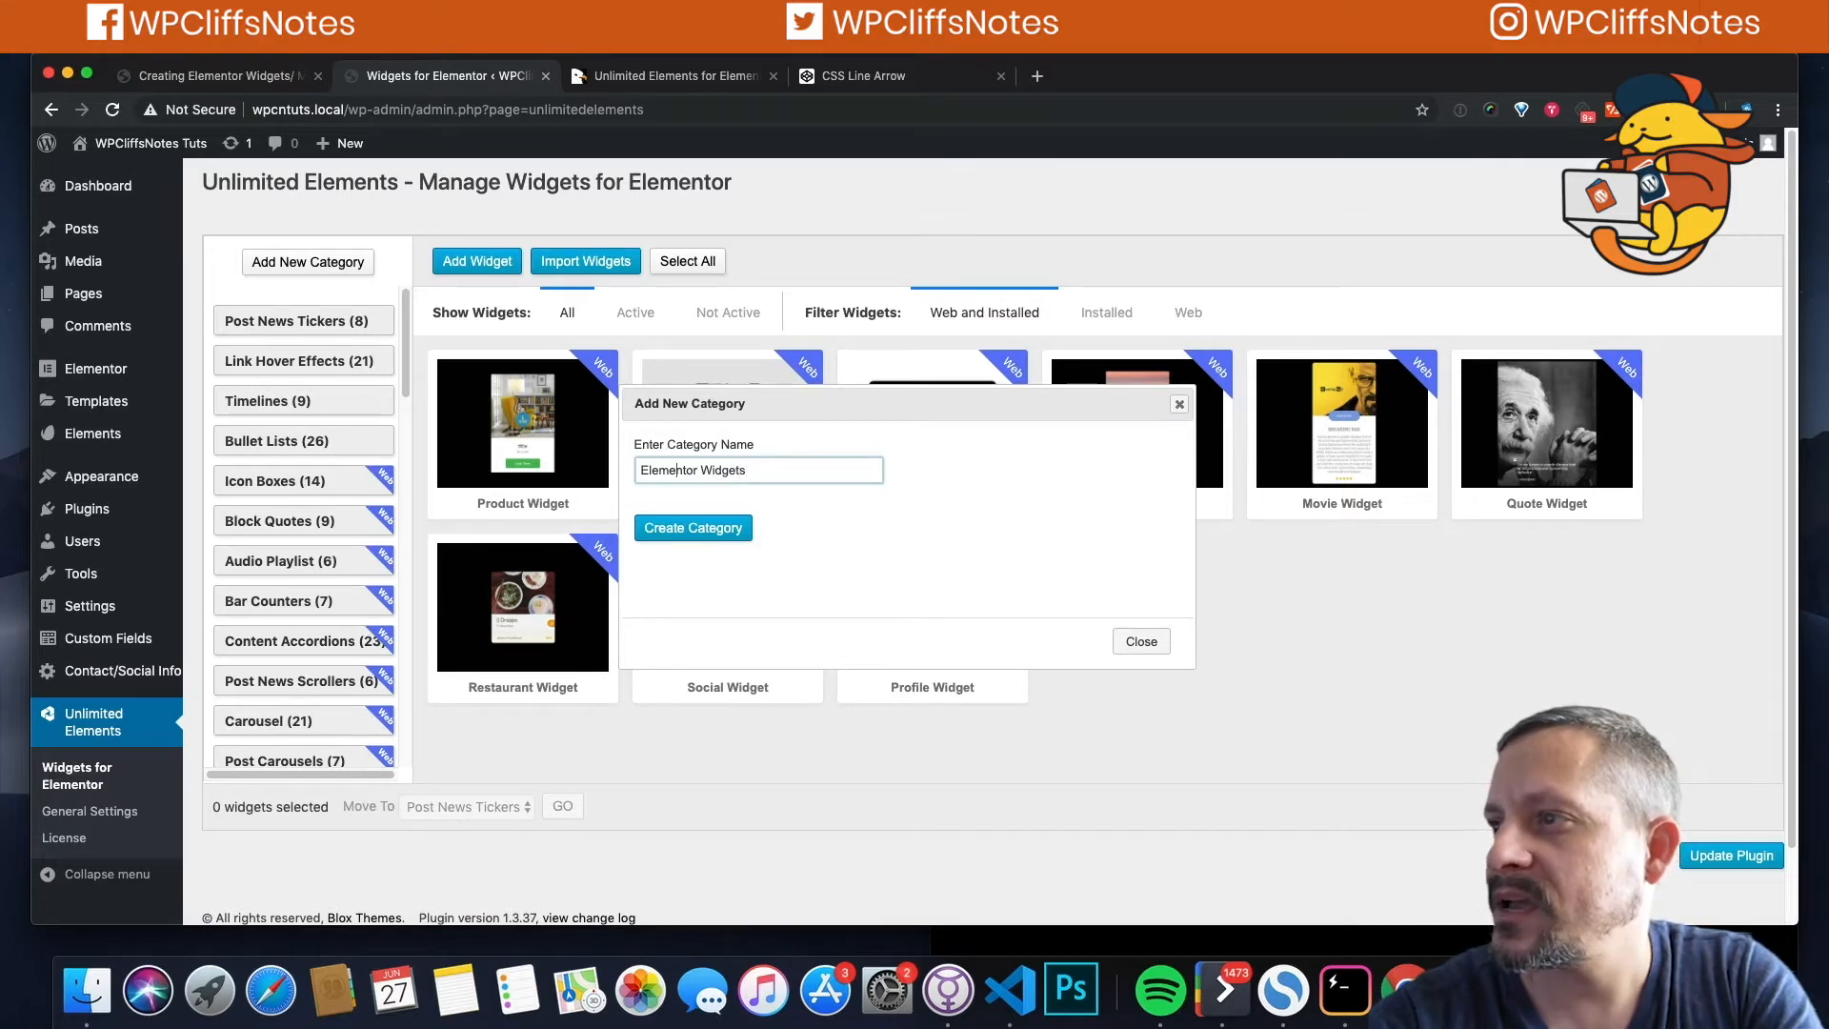
text(J)
key(BackSpace)
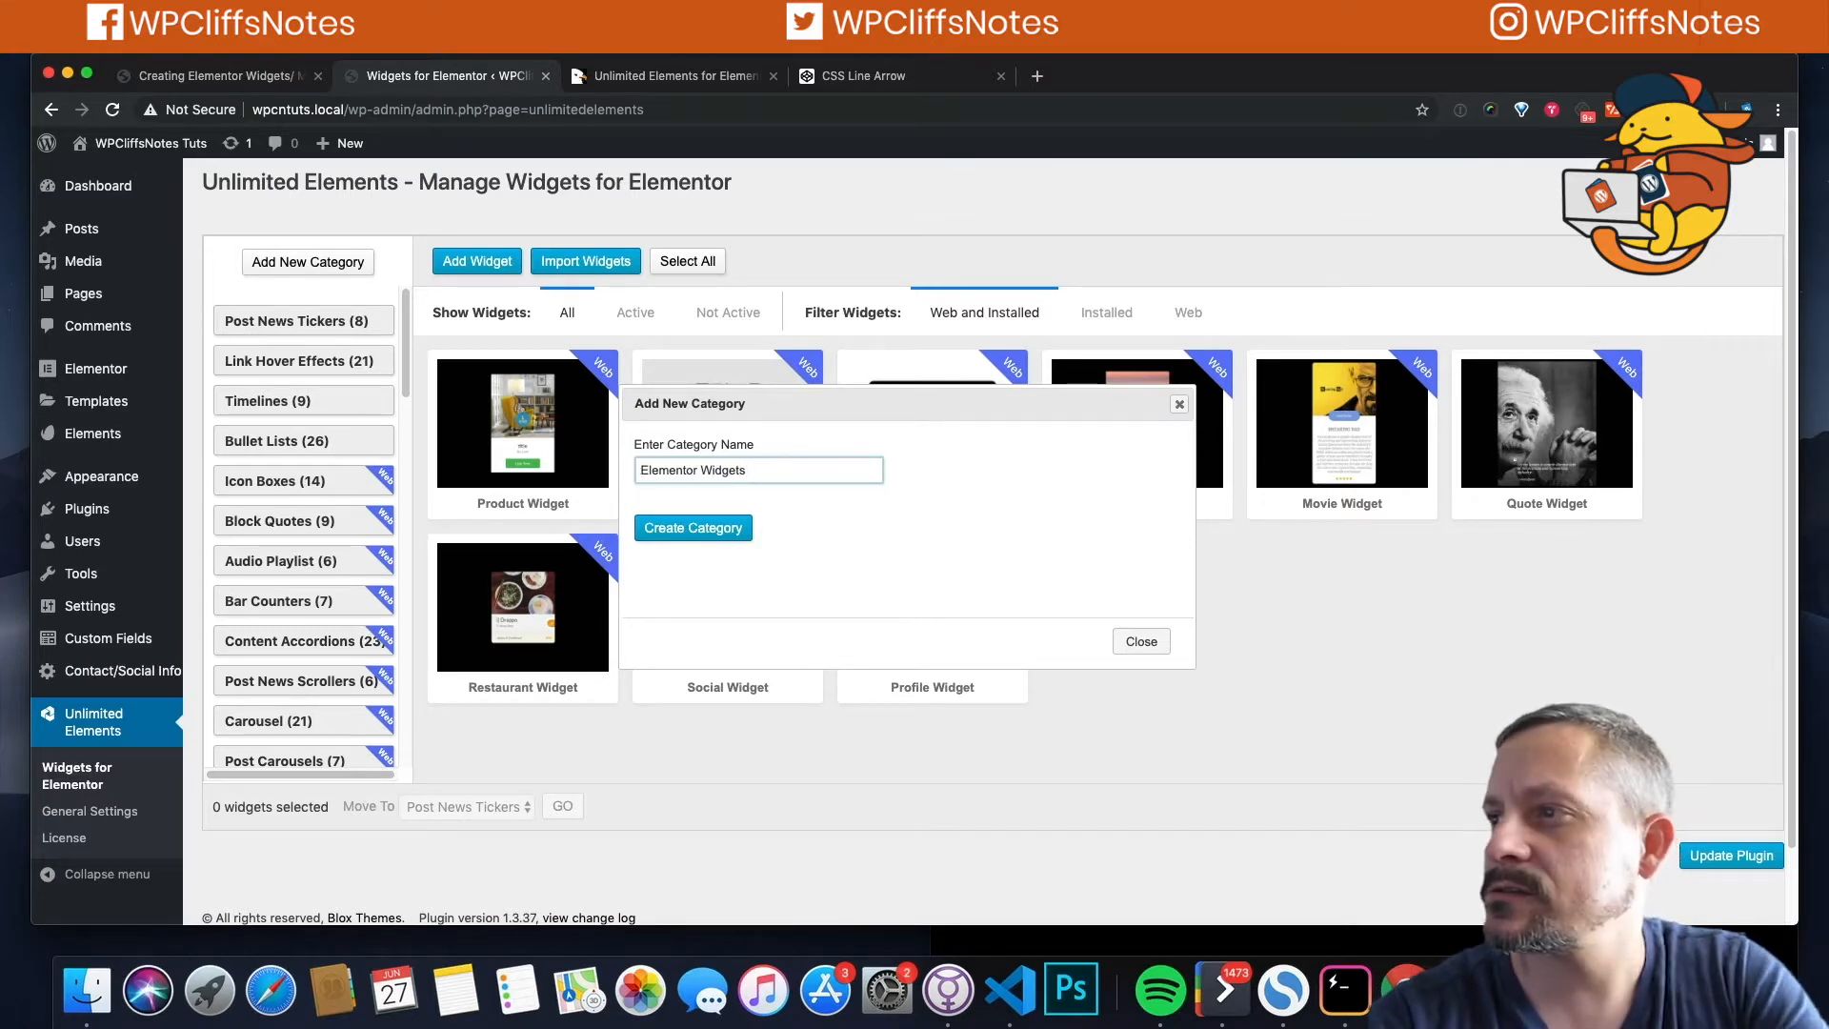
text(My)
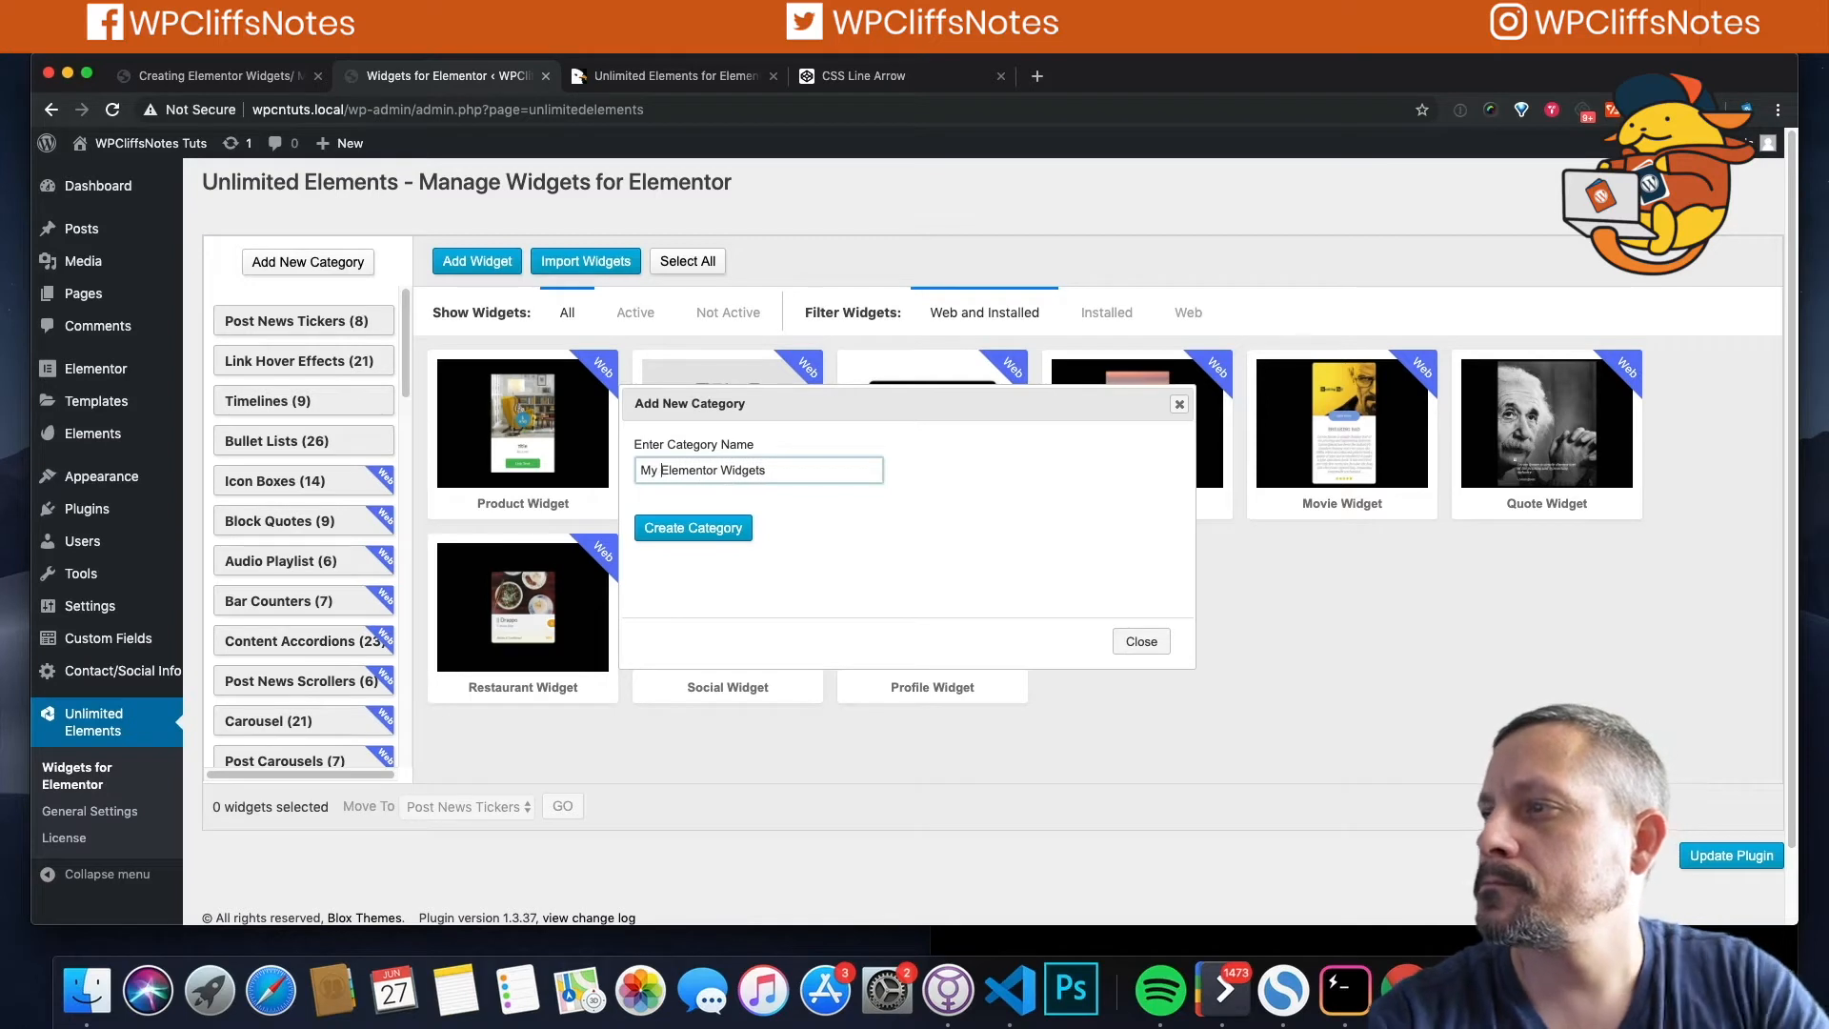
click(690, 530)
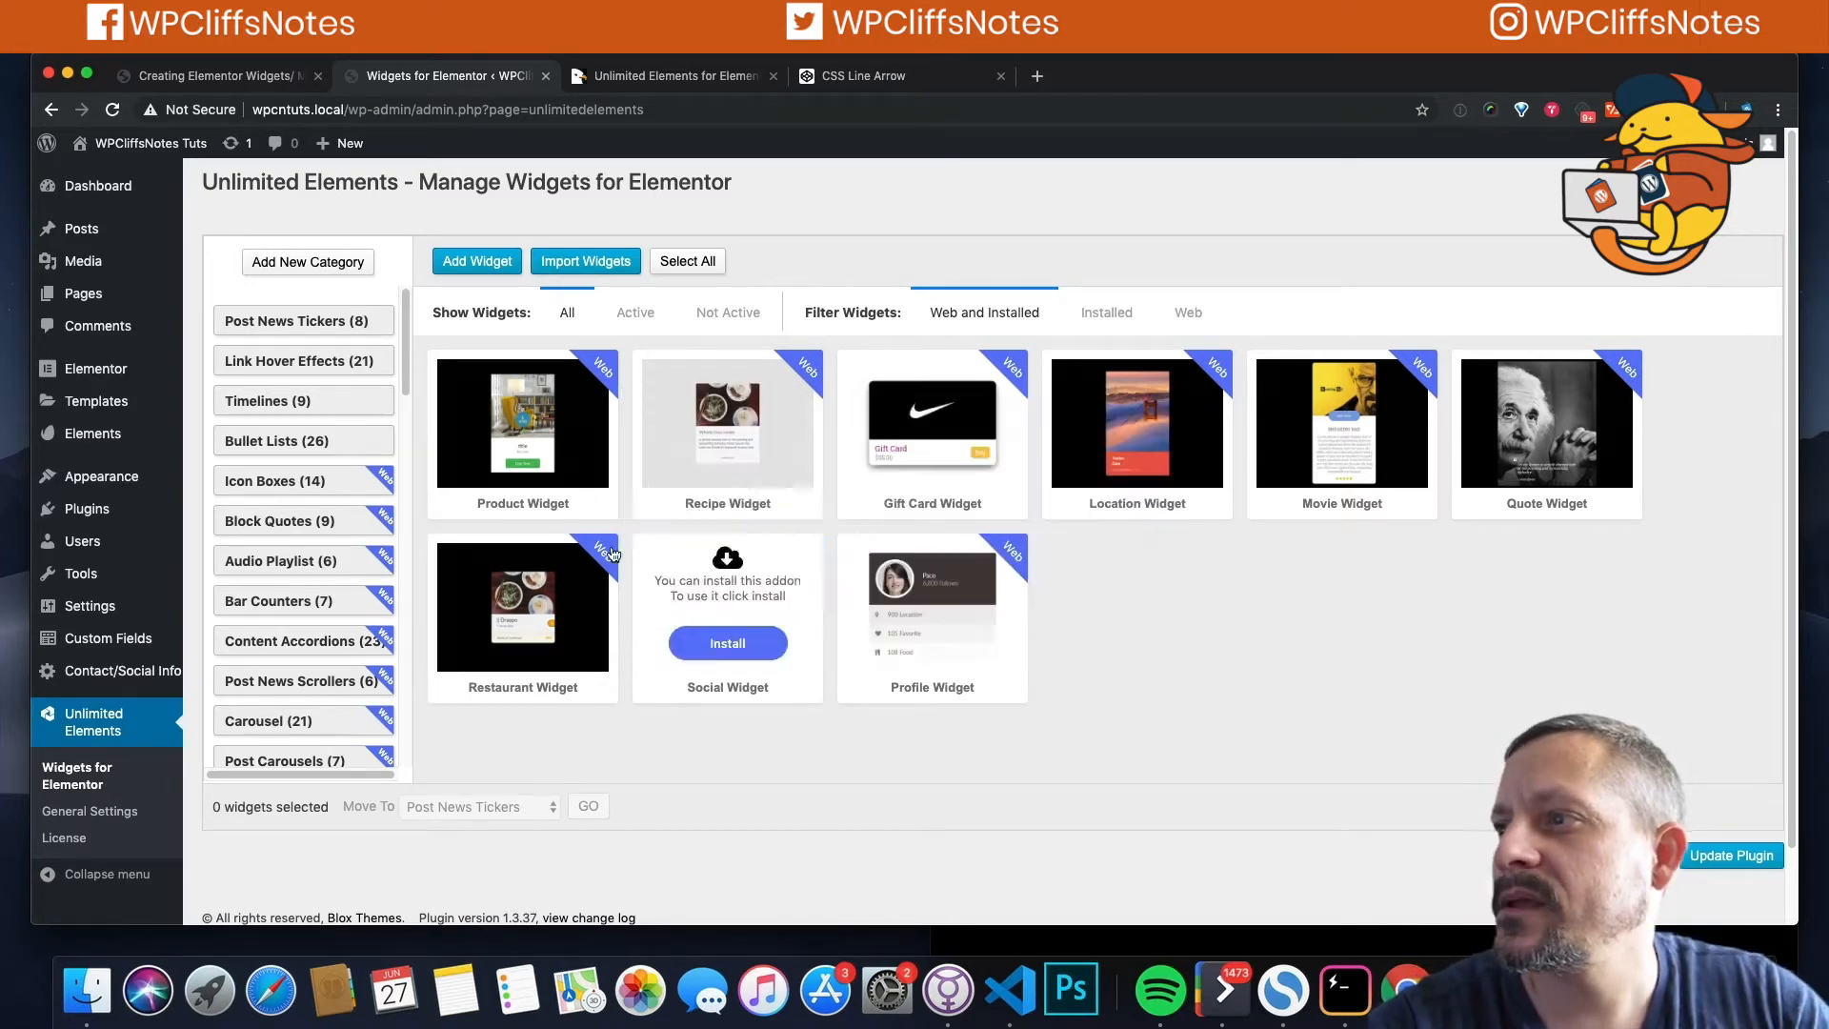
scroll(277, 687, down, 5)
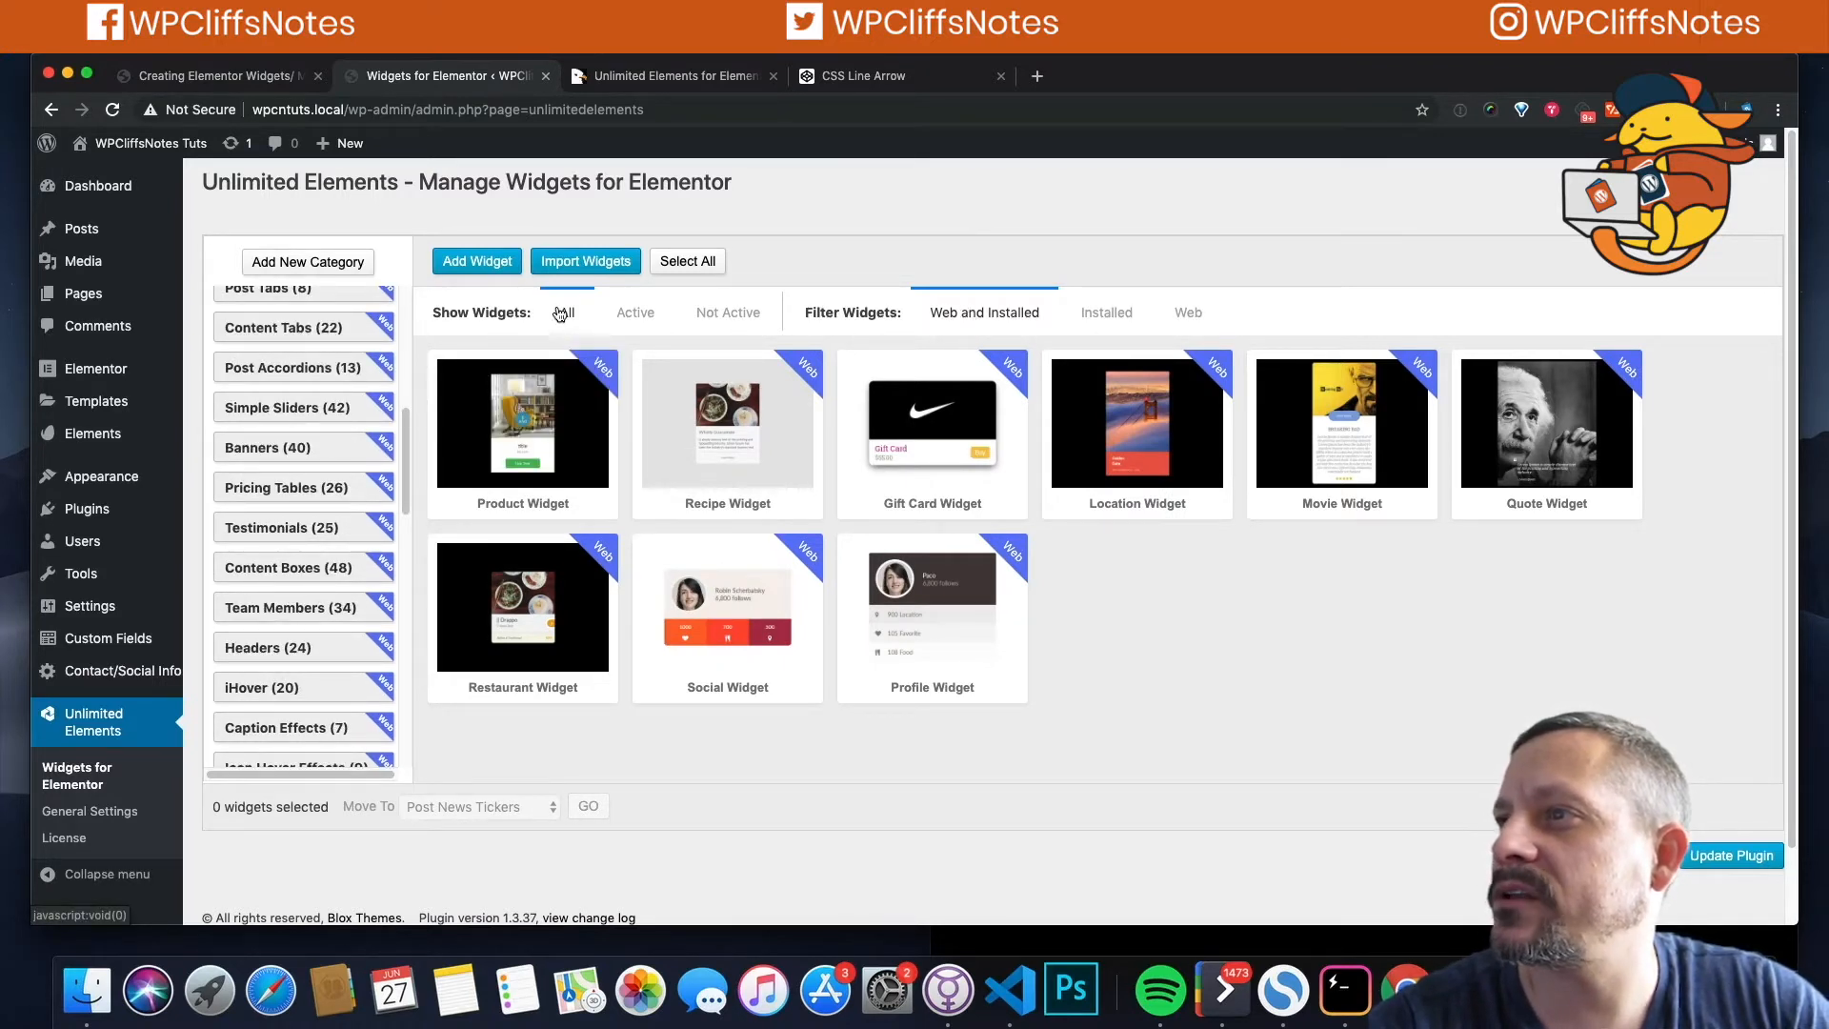
scroll(285, 676, down, 5)
scroll(285, 676, down, 5)
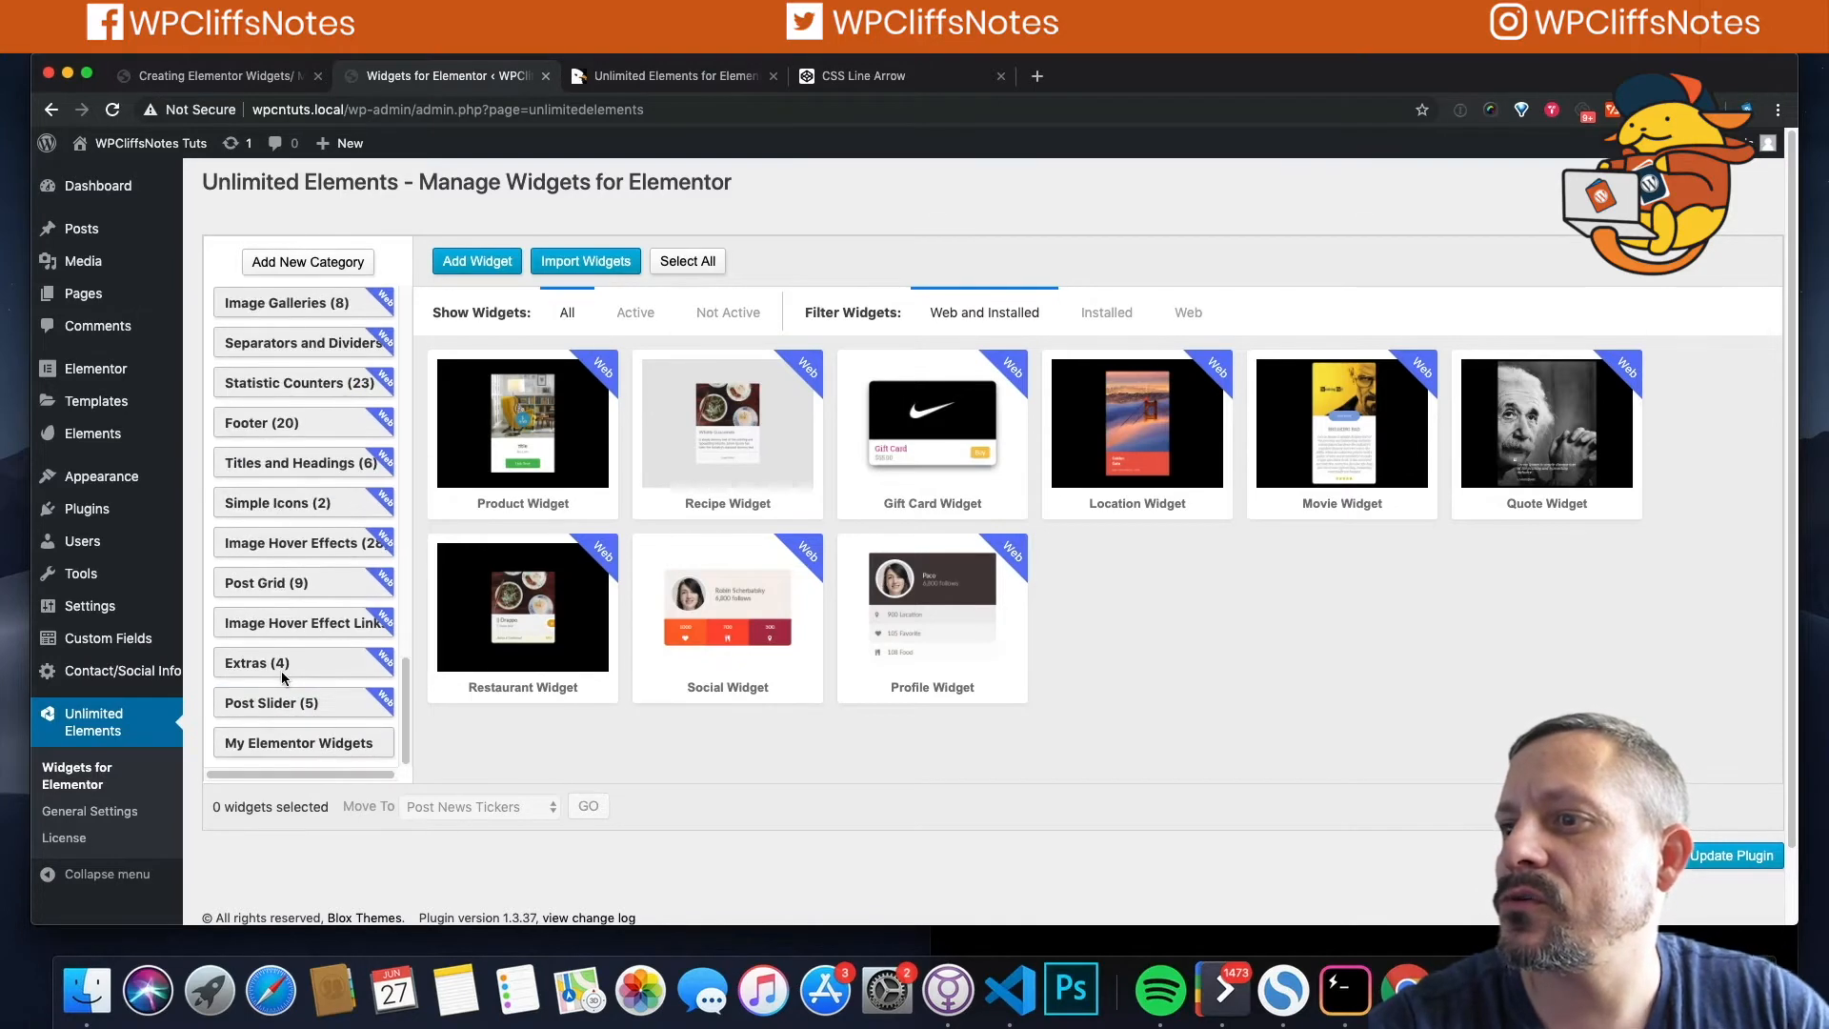
Step: In My Elementor Widgets, add a widget titled 'Simple Button' with the name 'simple_button'
click(312, 741)
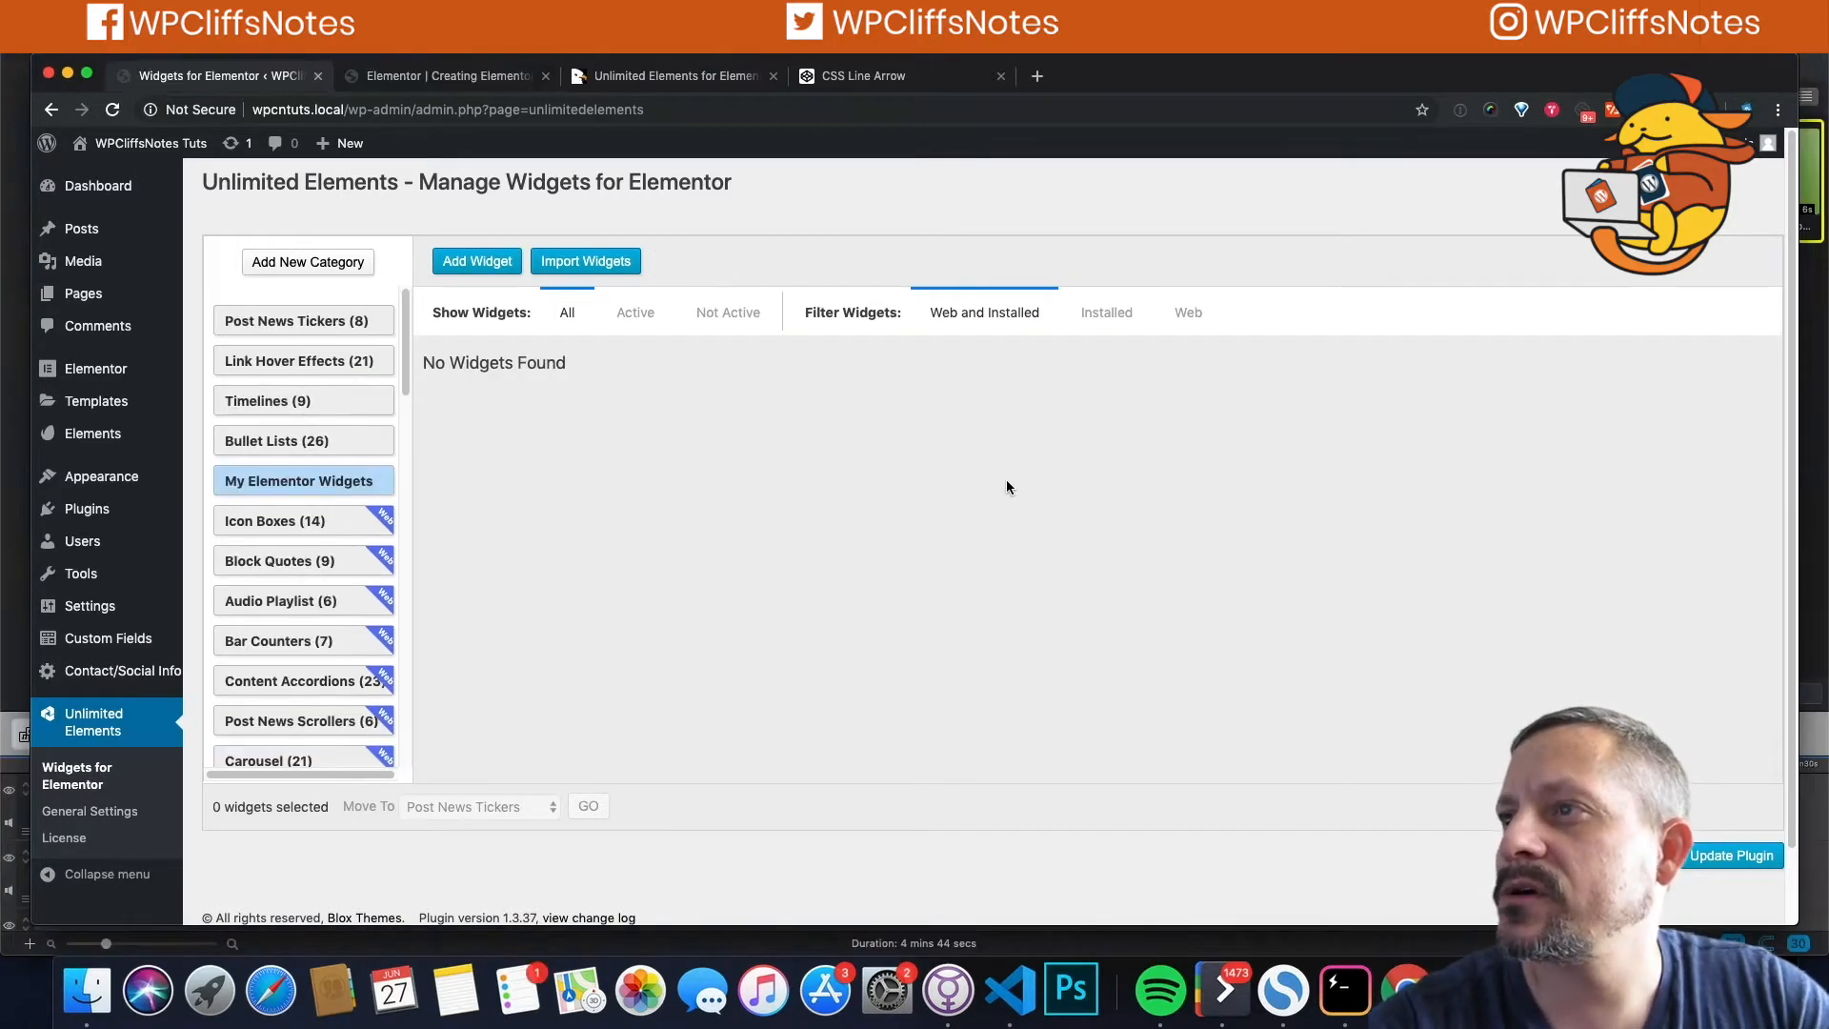
click(477, 261)
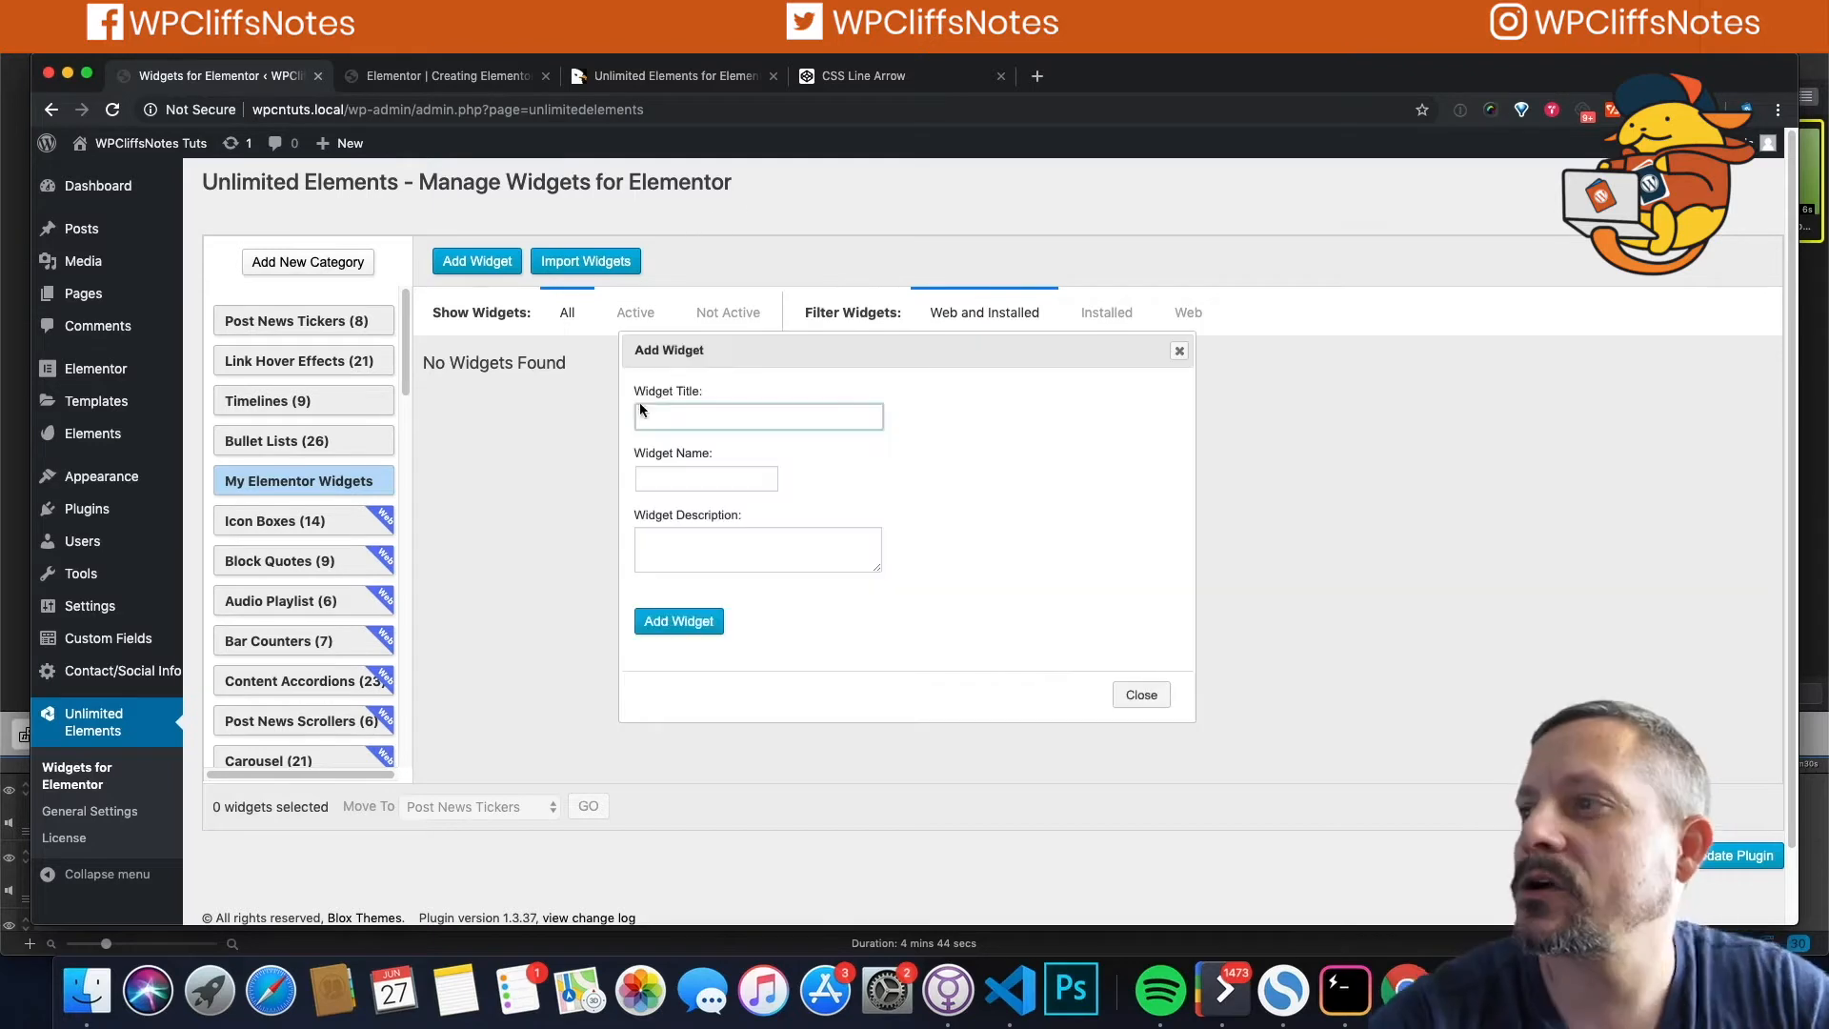
text(Simple)
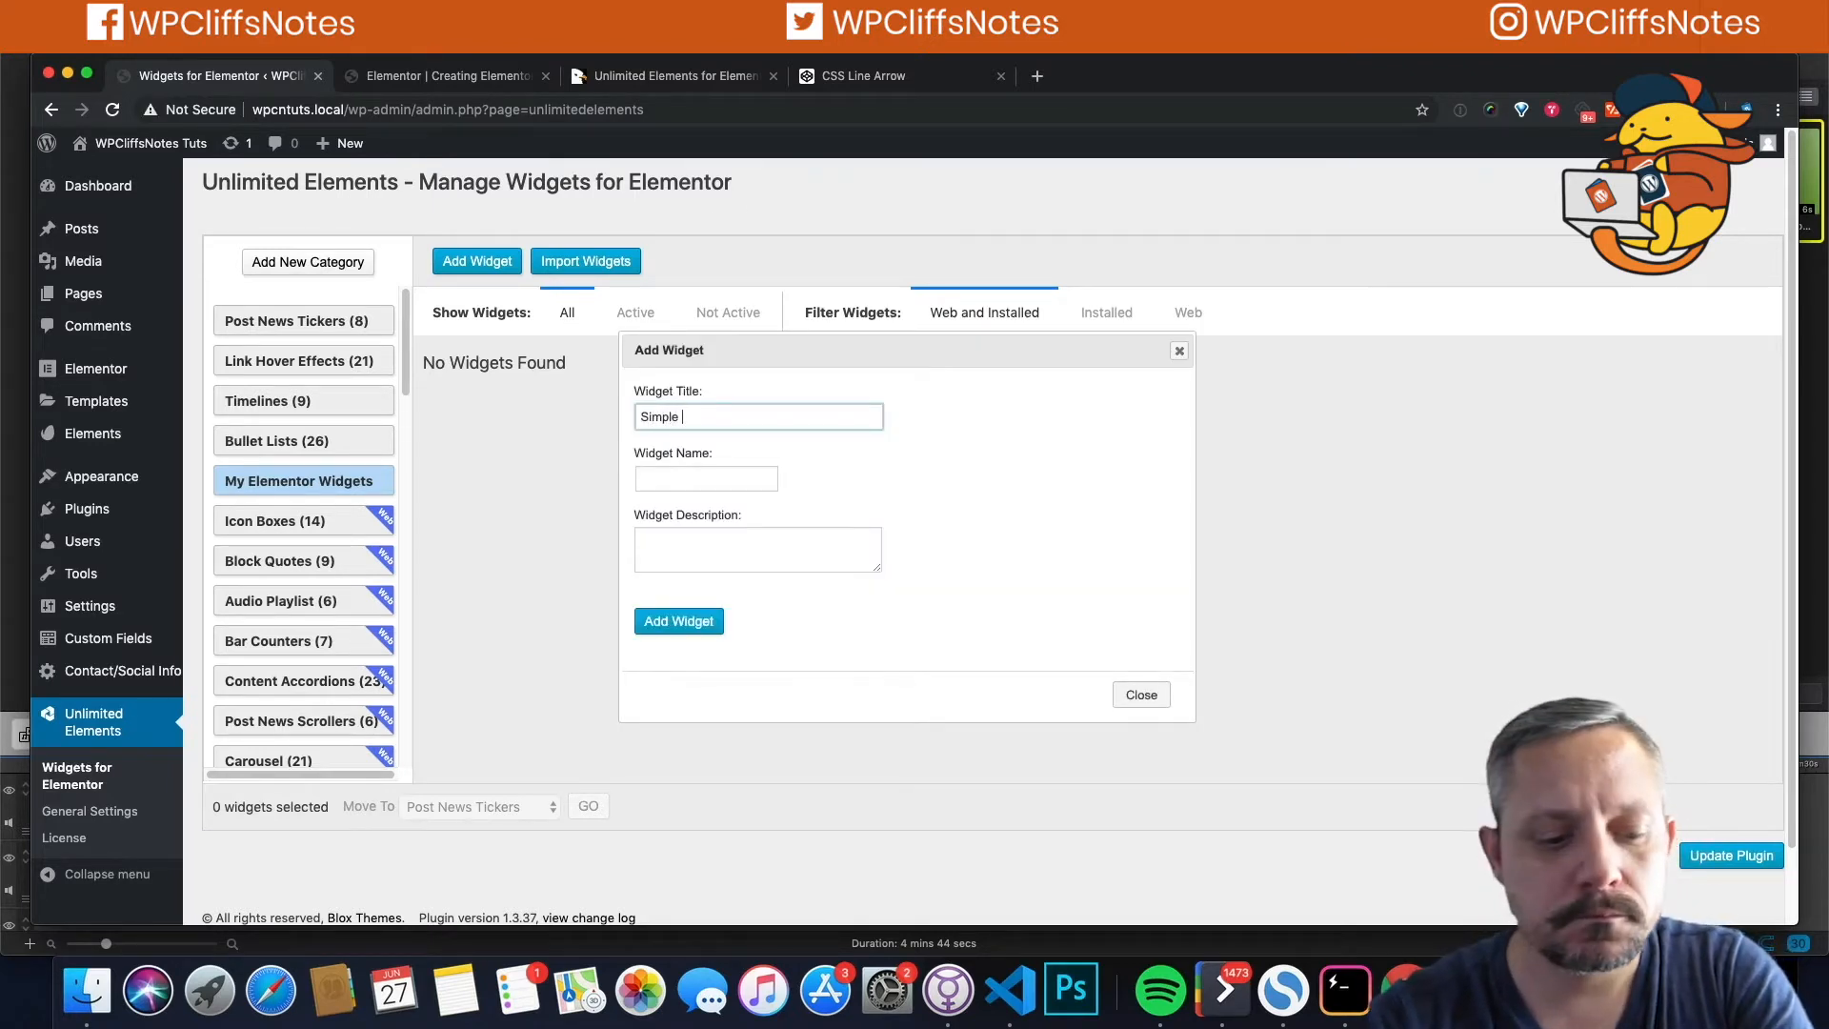
text( Button)
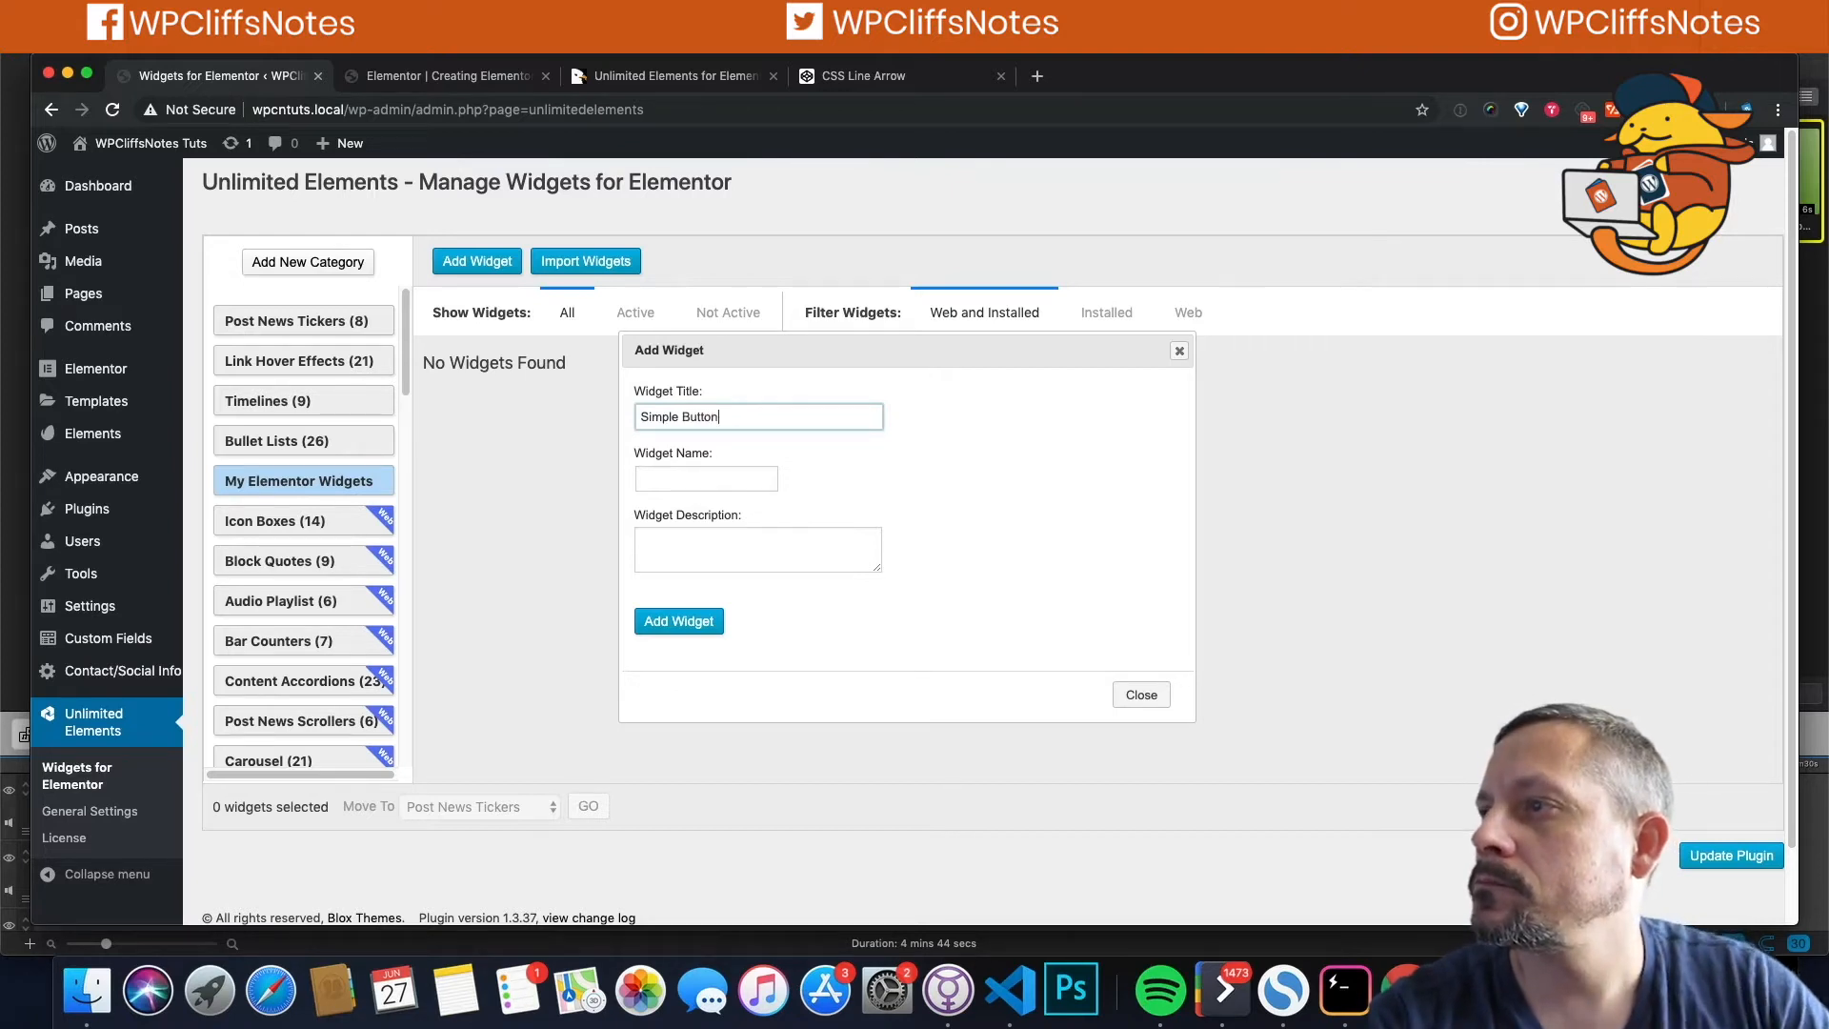
click(673, 481)
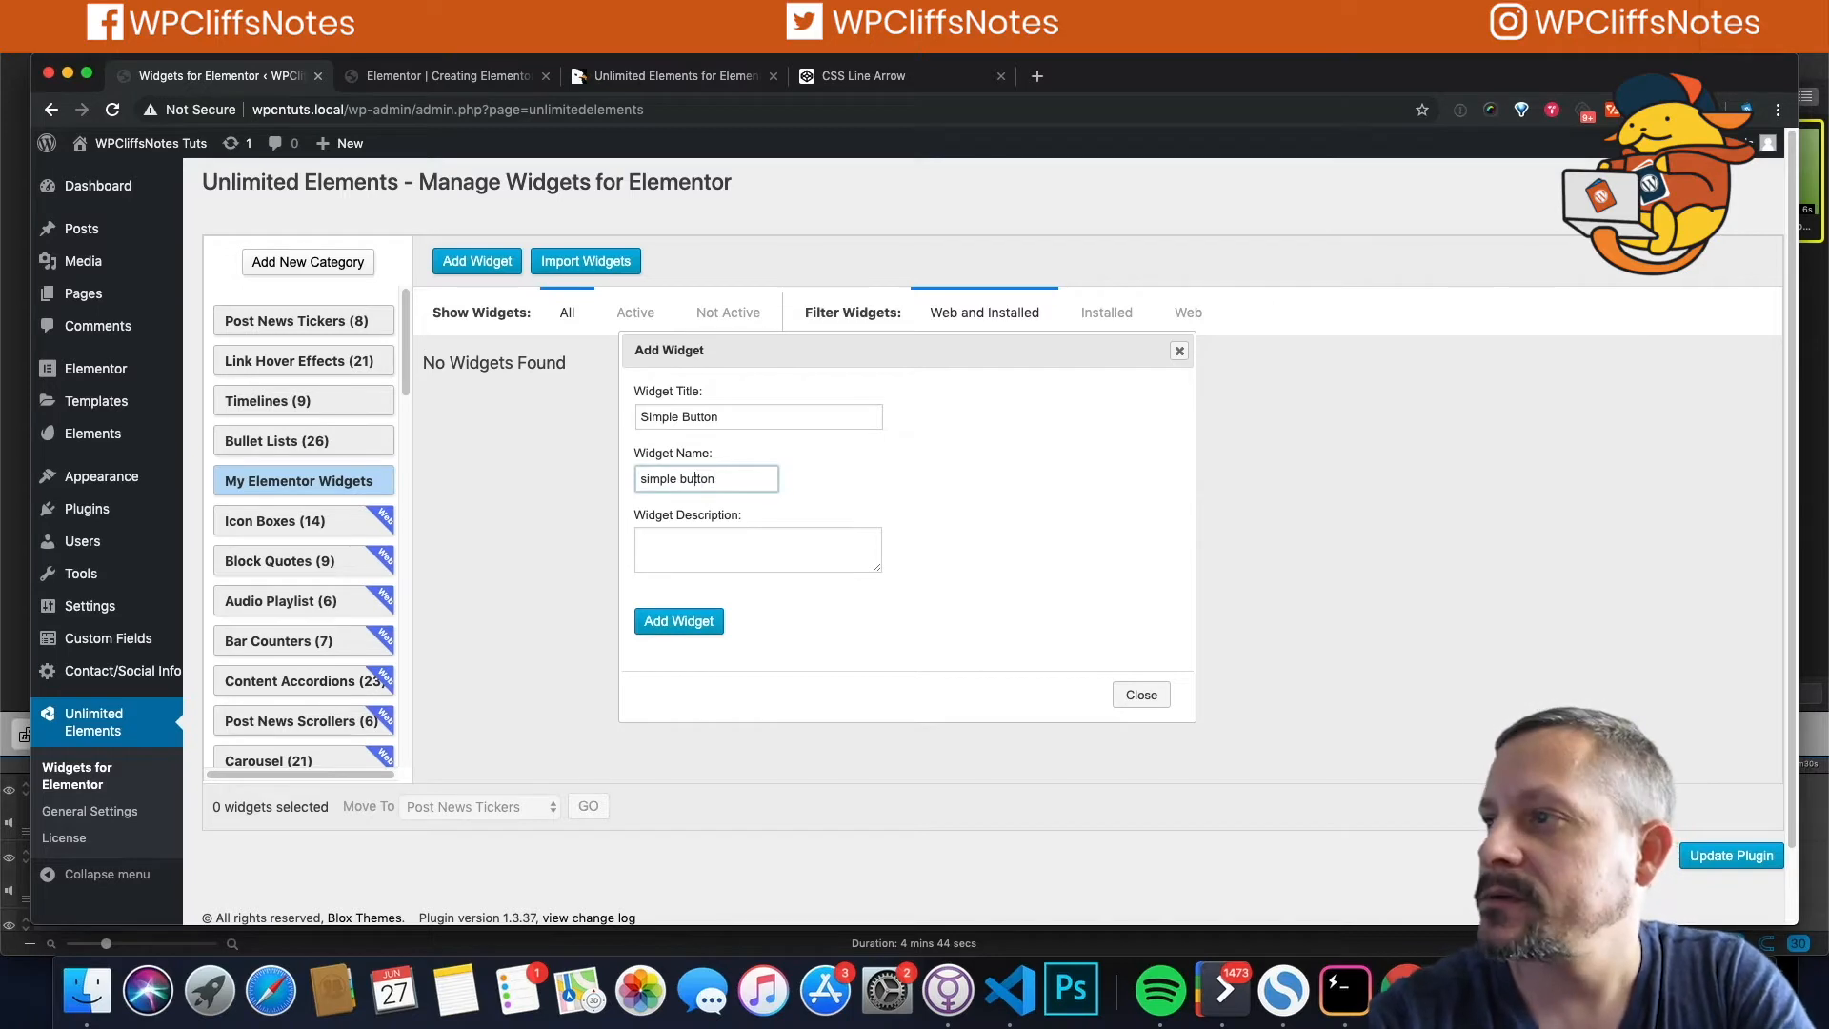
key(BackSpace)
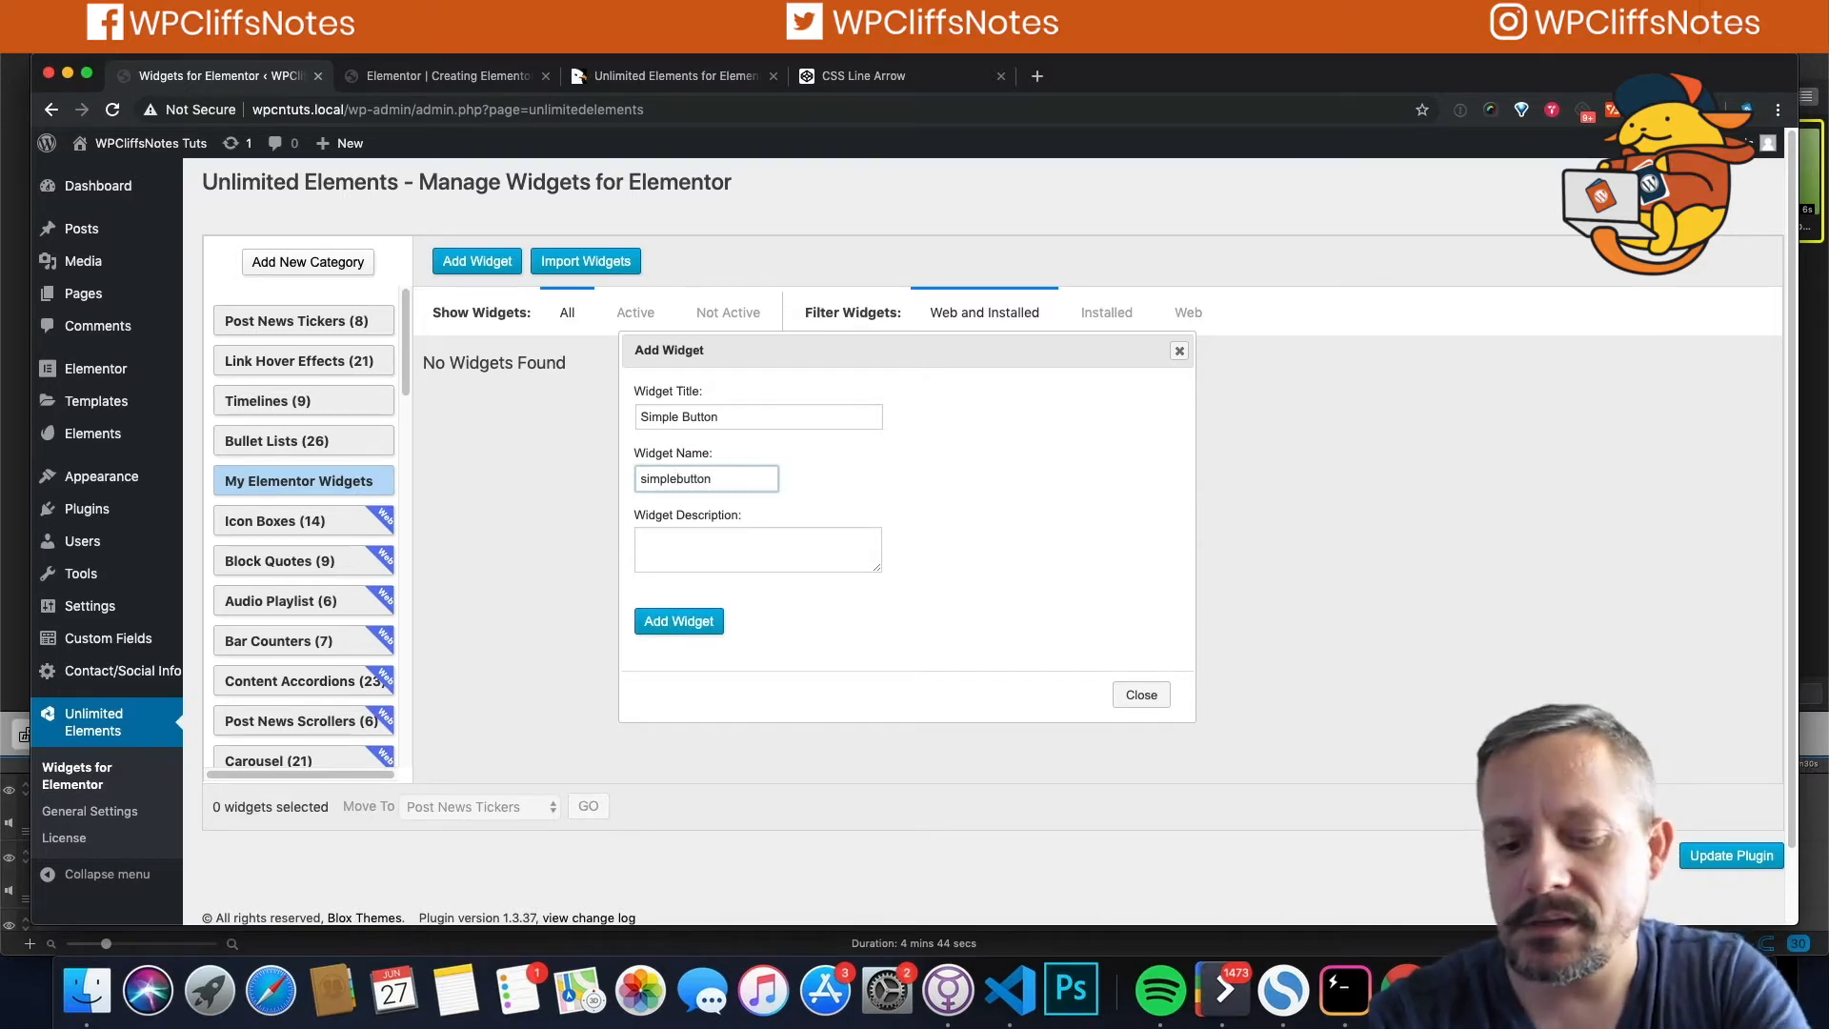
text(_)
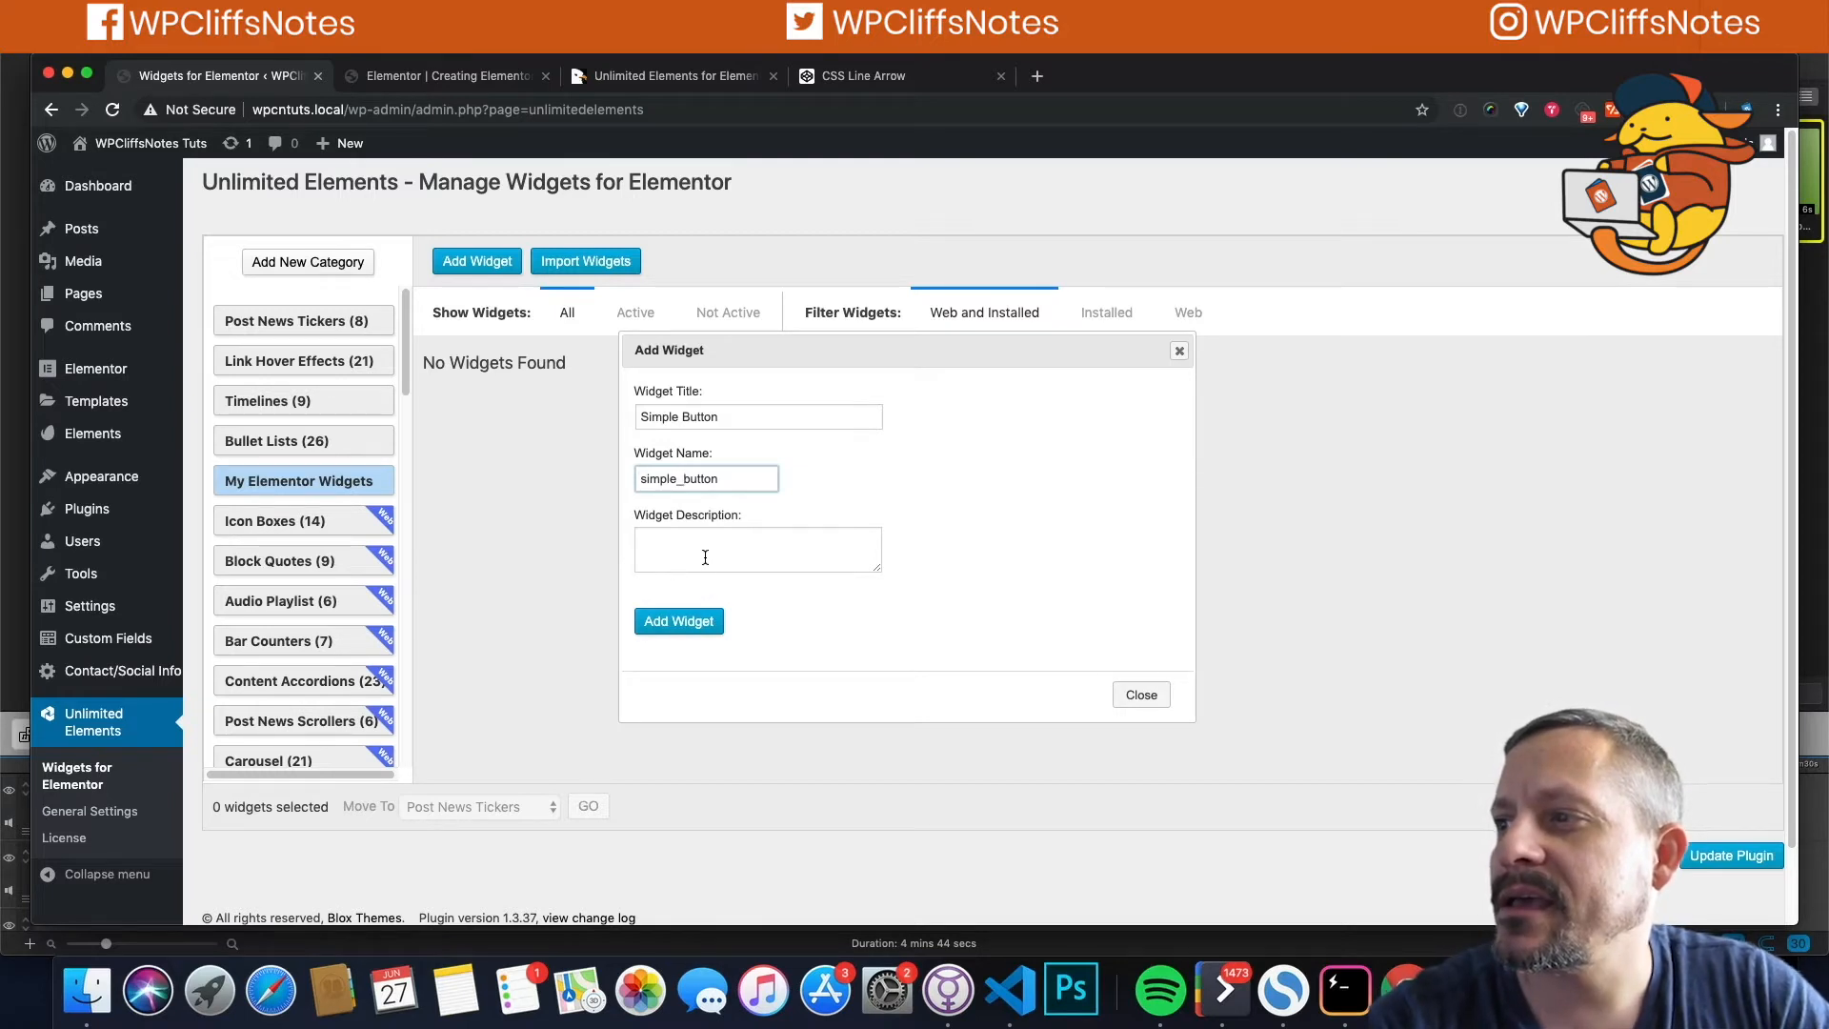
click(638, 614)
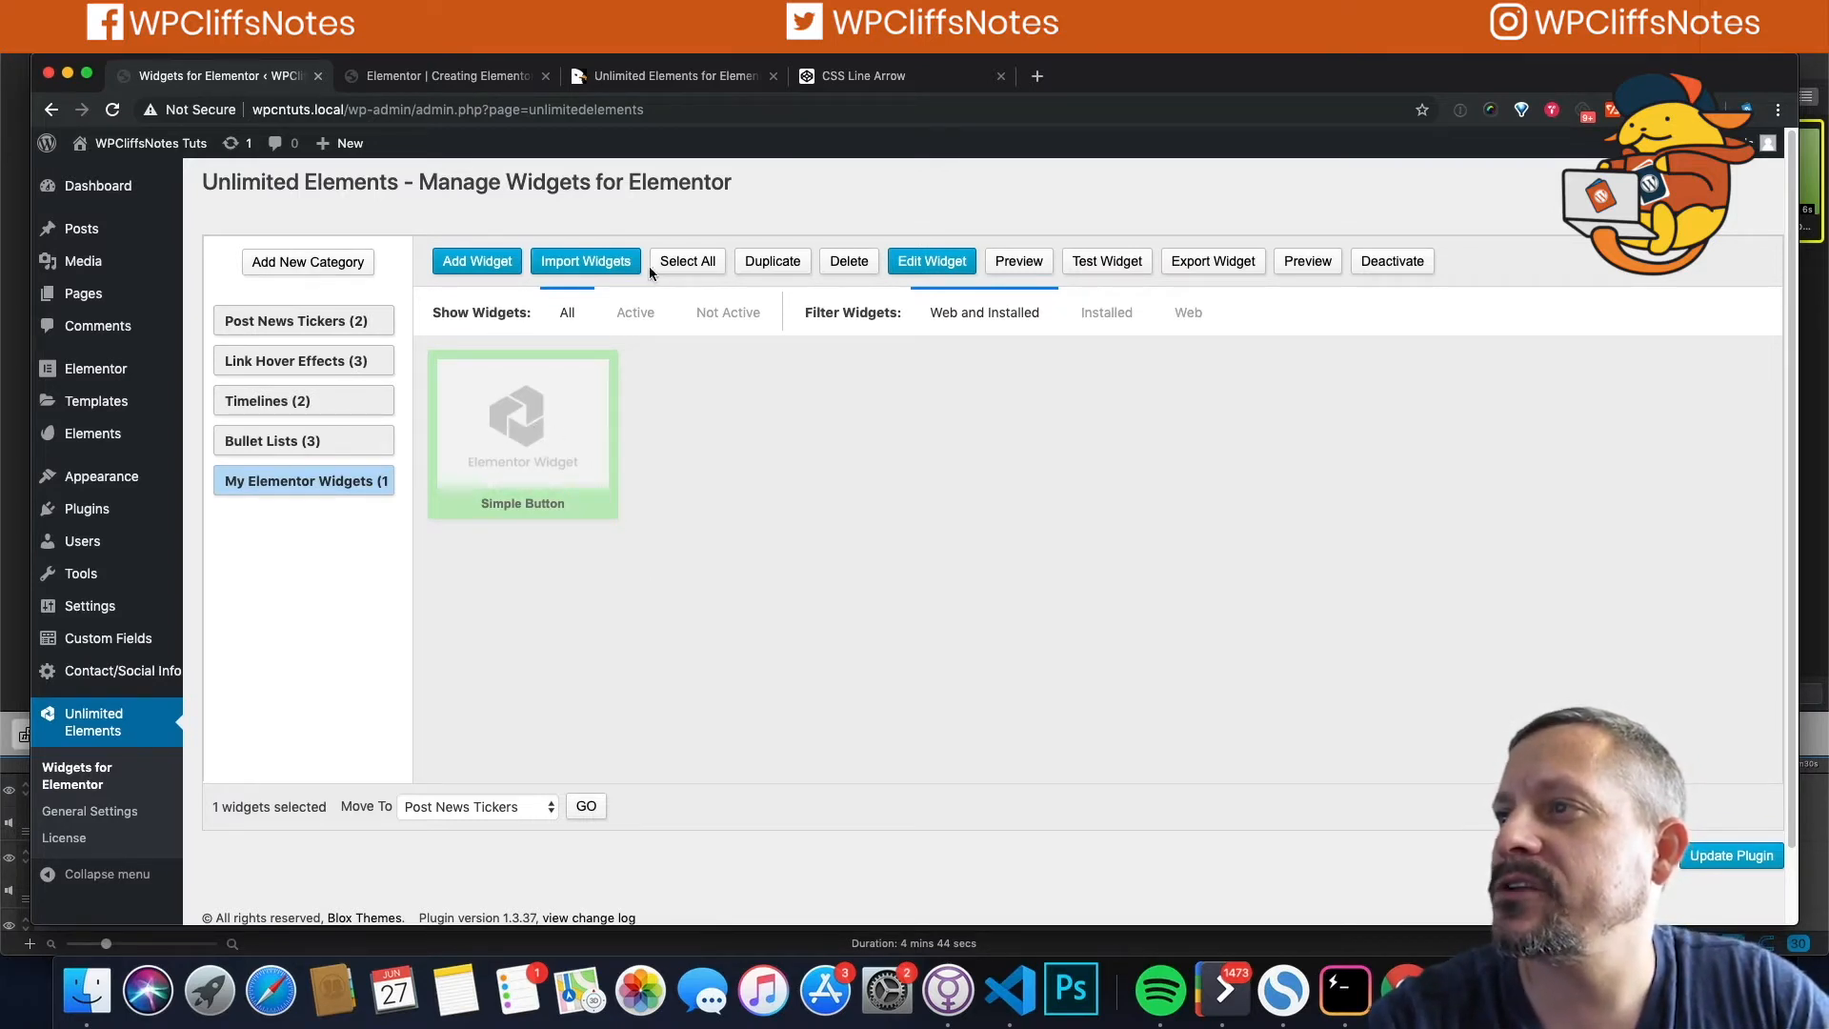
Step: Edit Simple Button and paste the CSS Line Arrow pen's URL into its Link field
click(921, 268)
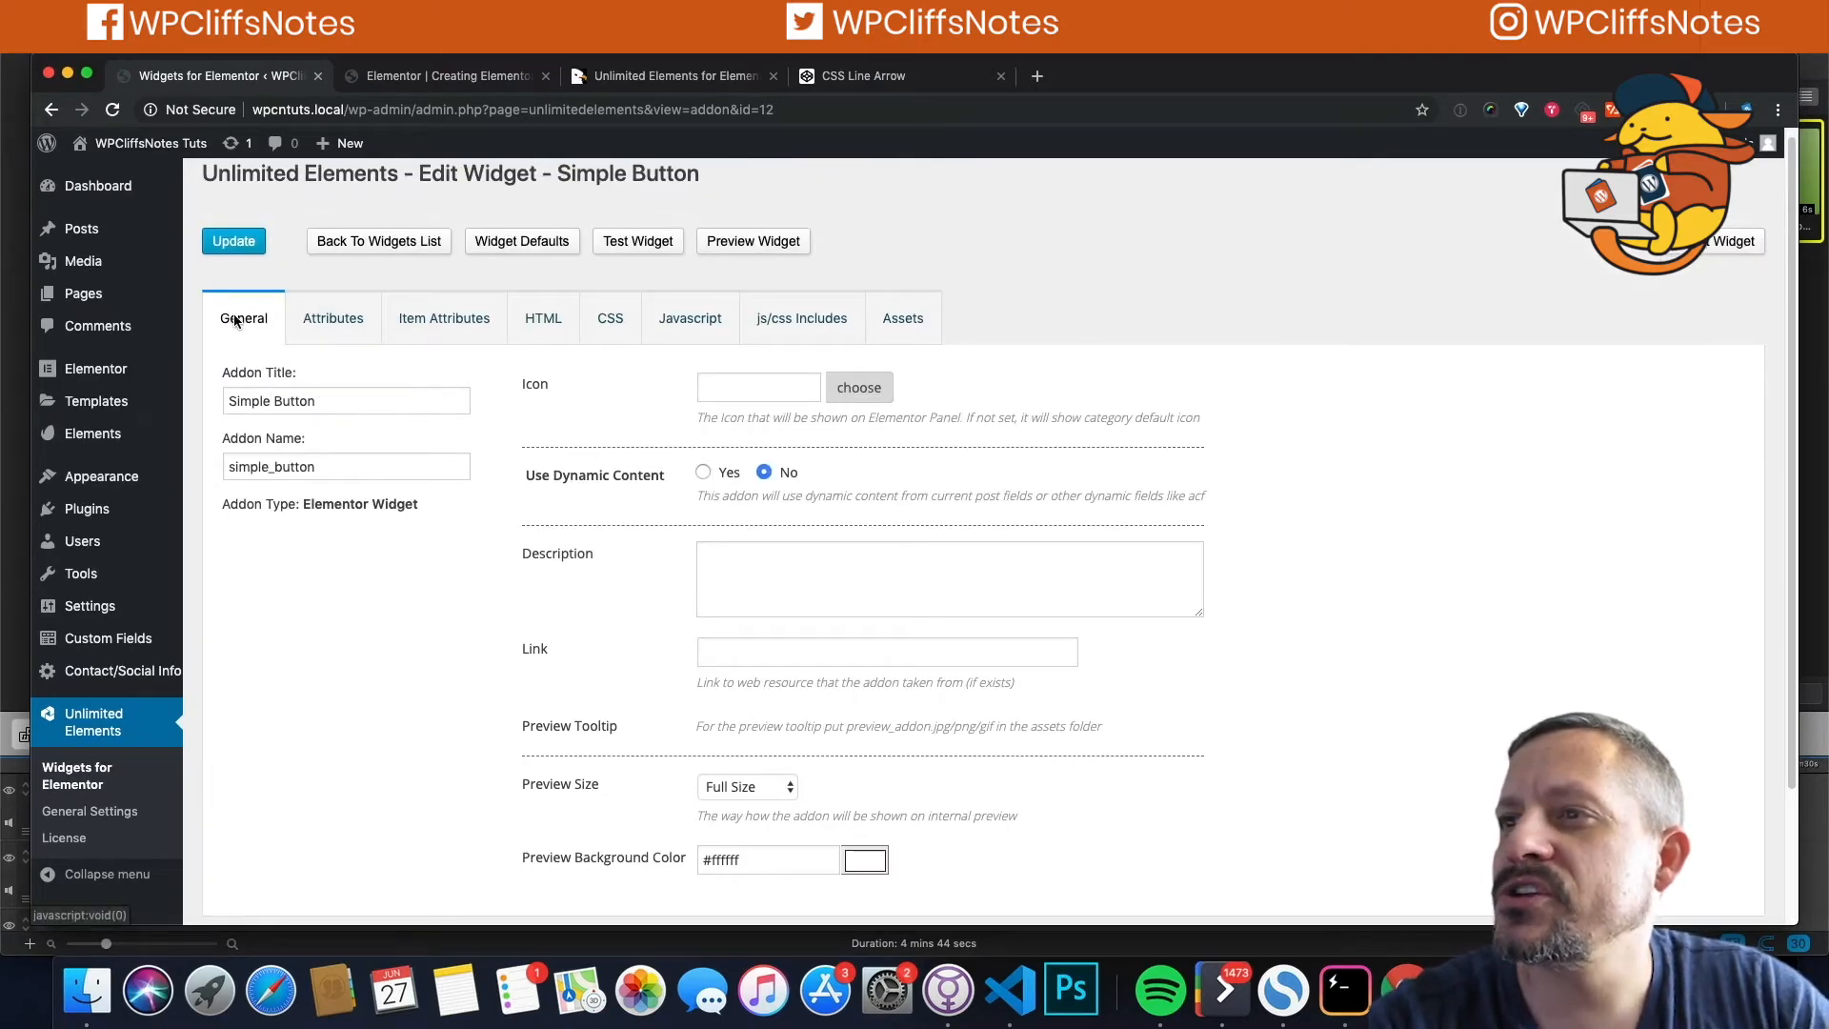
click(738, 655)
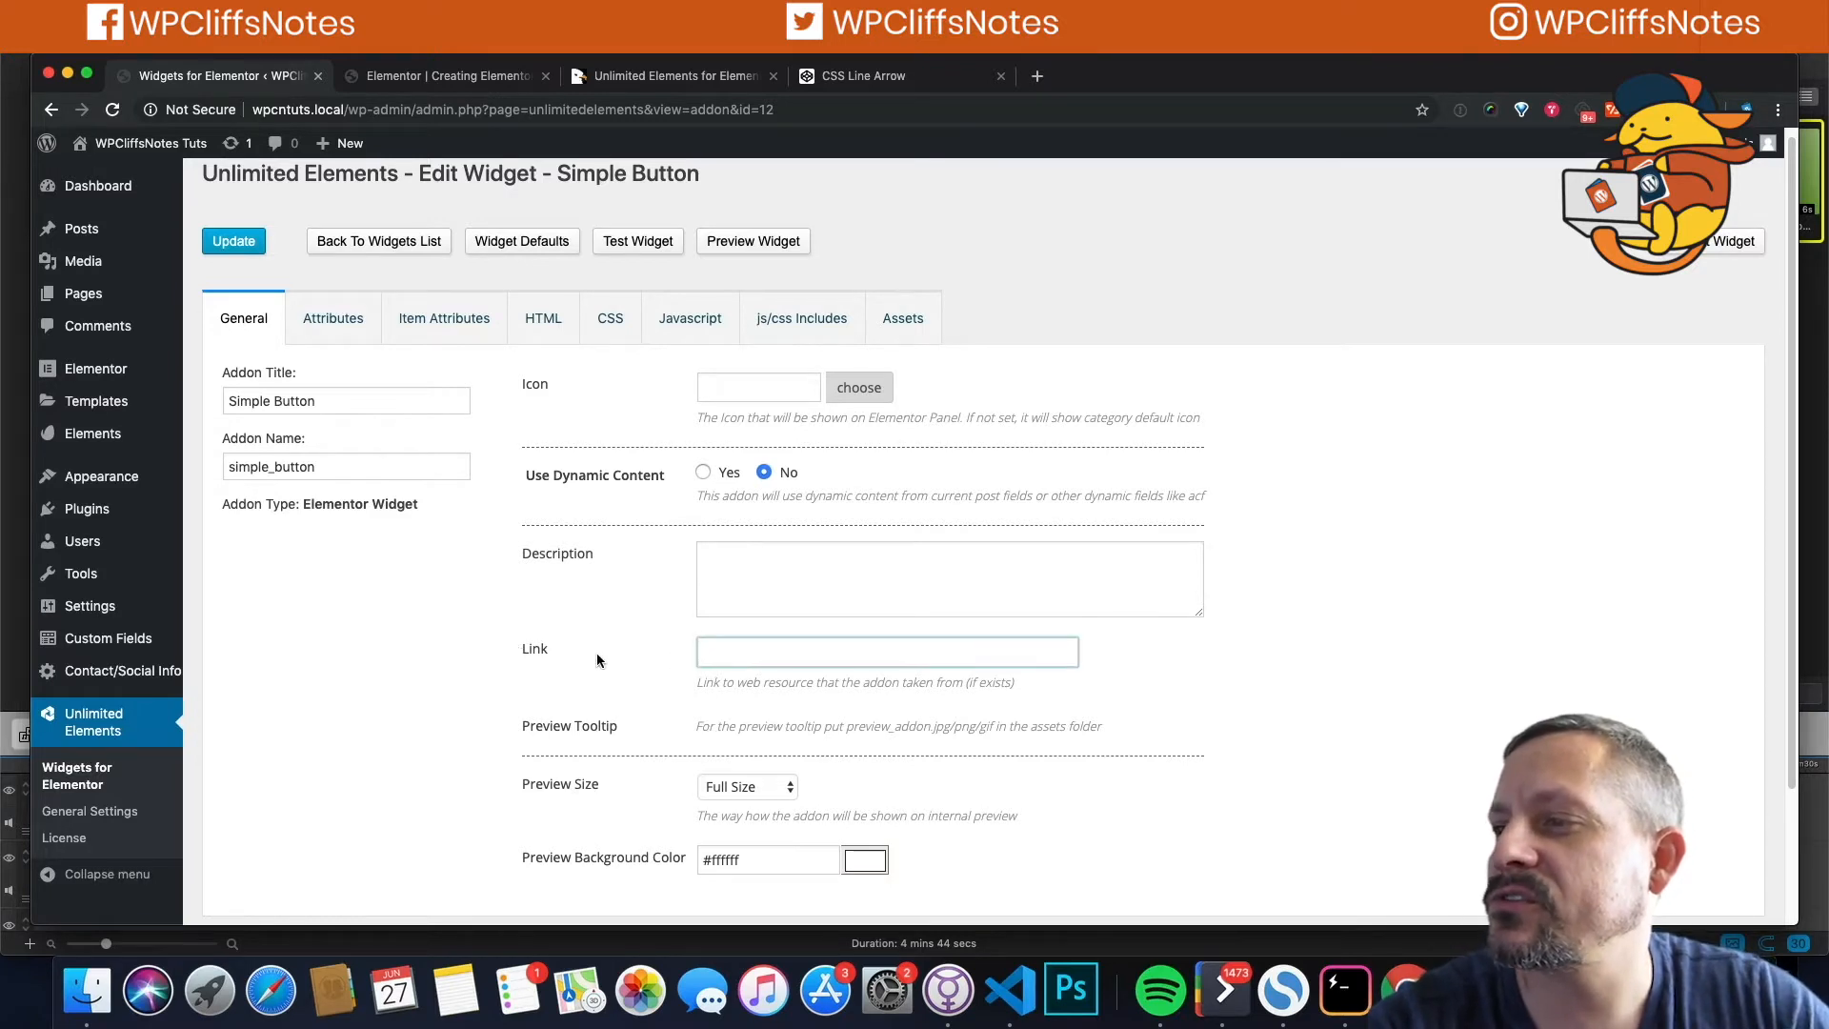
click(855, 75)
click(338, 108)
key(super+c)
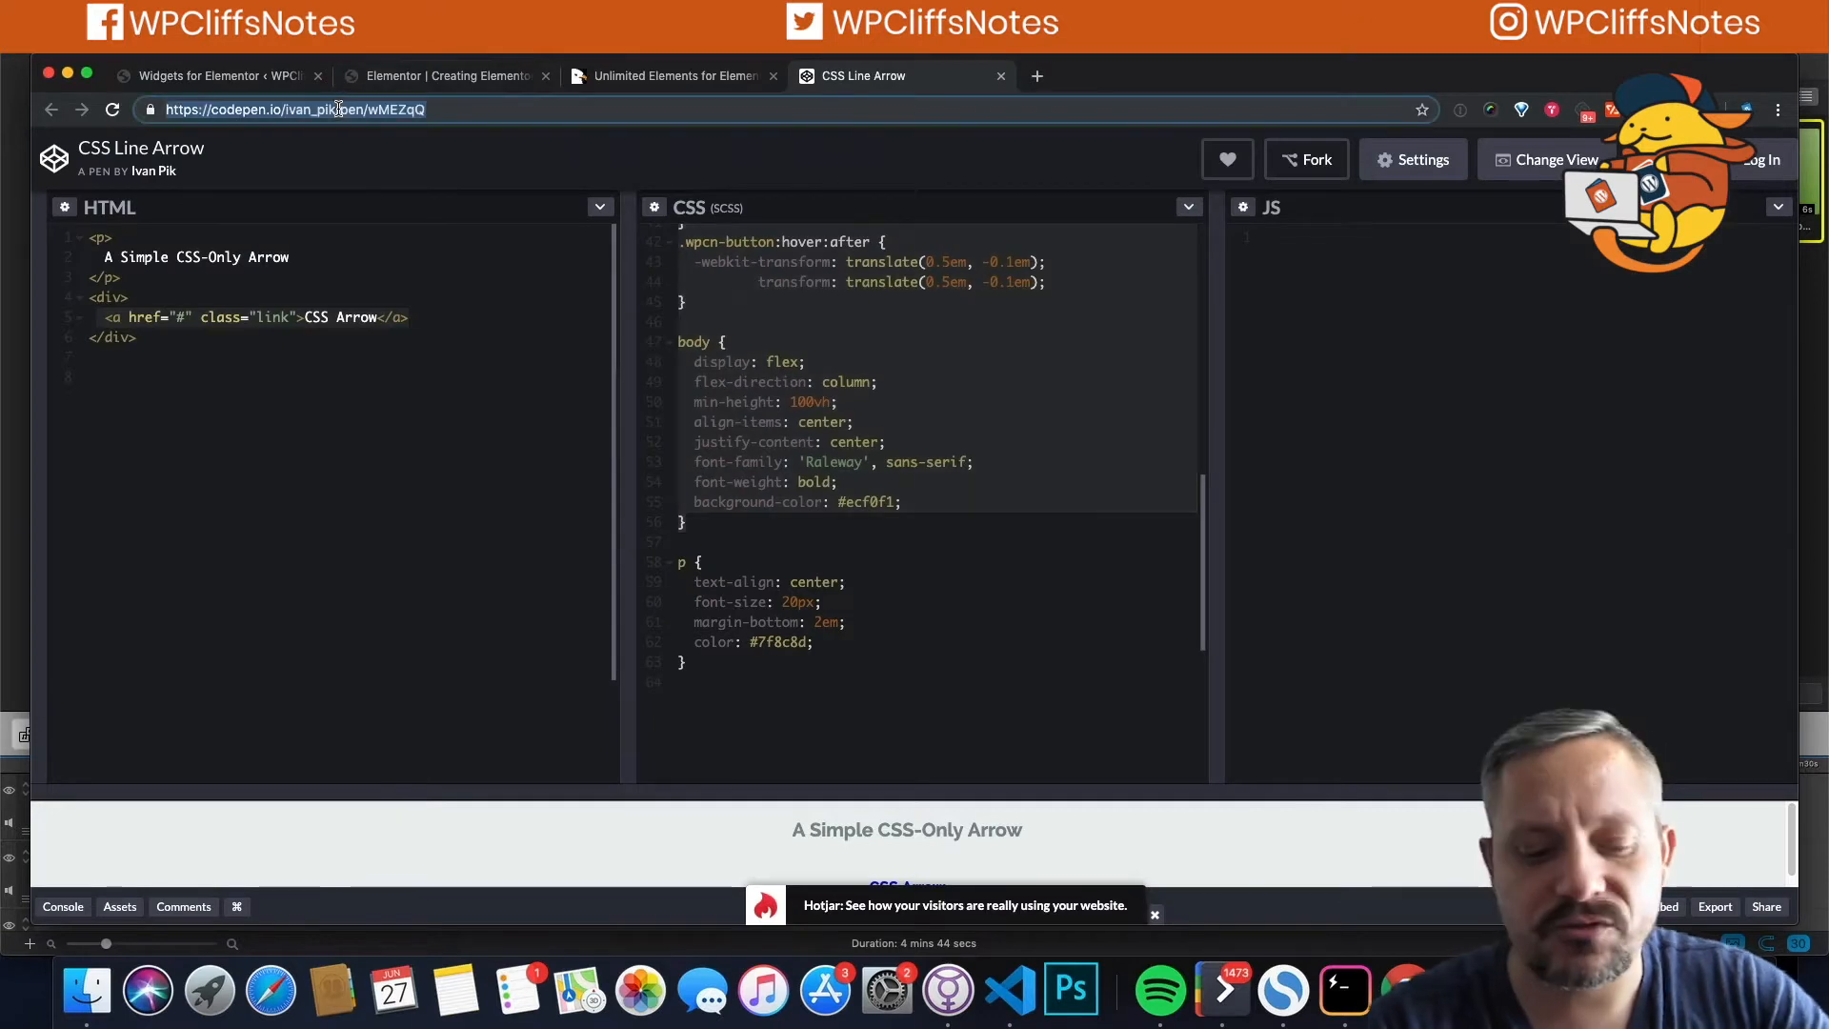
click(225, 75)
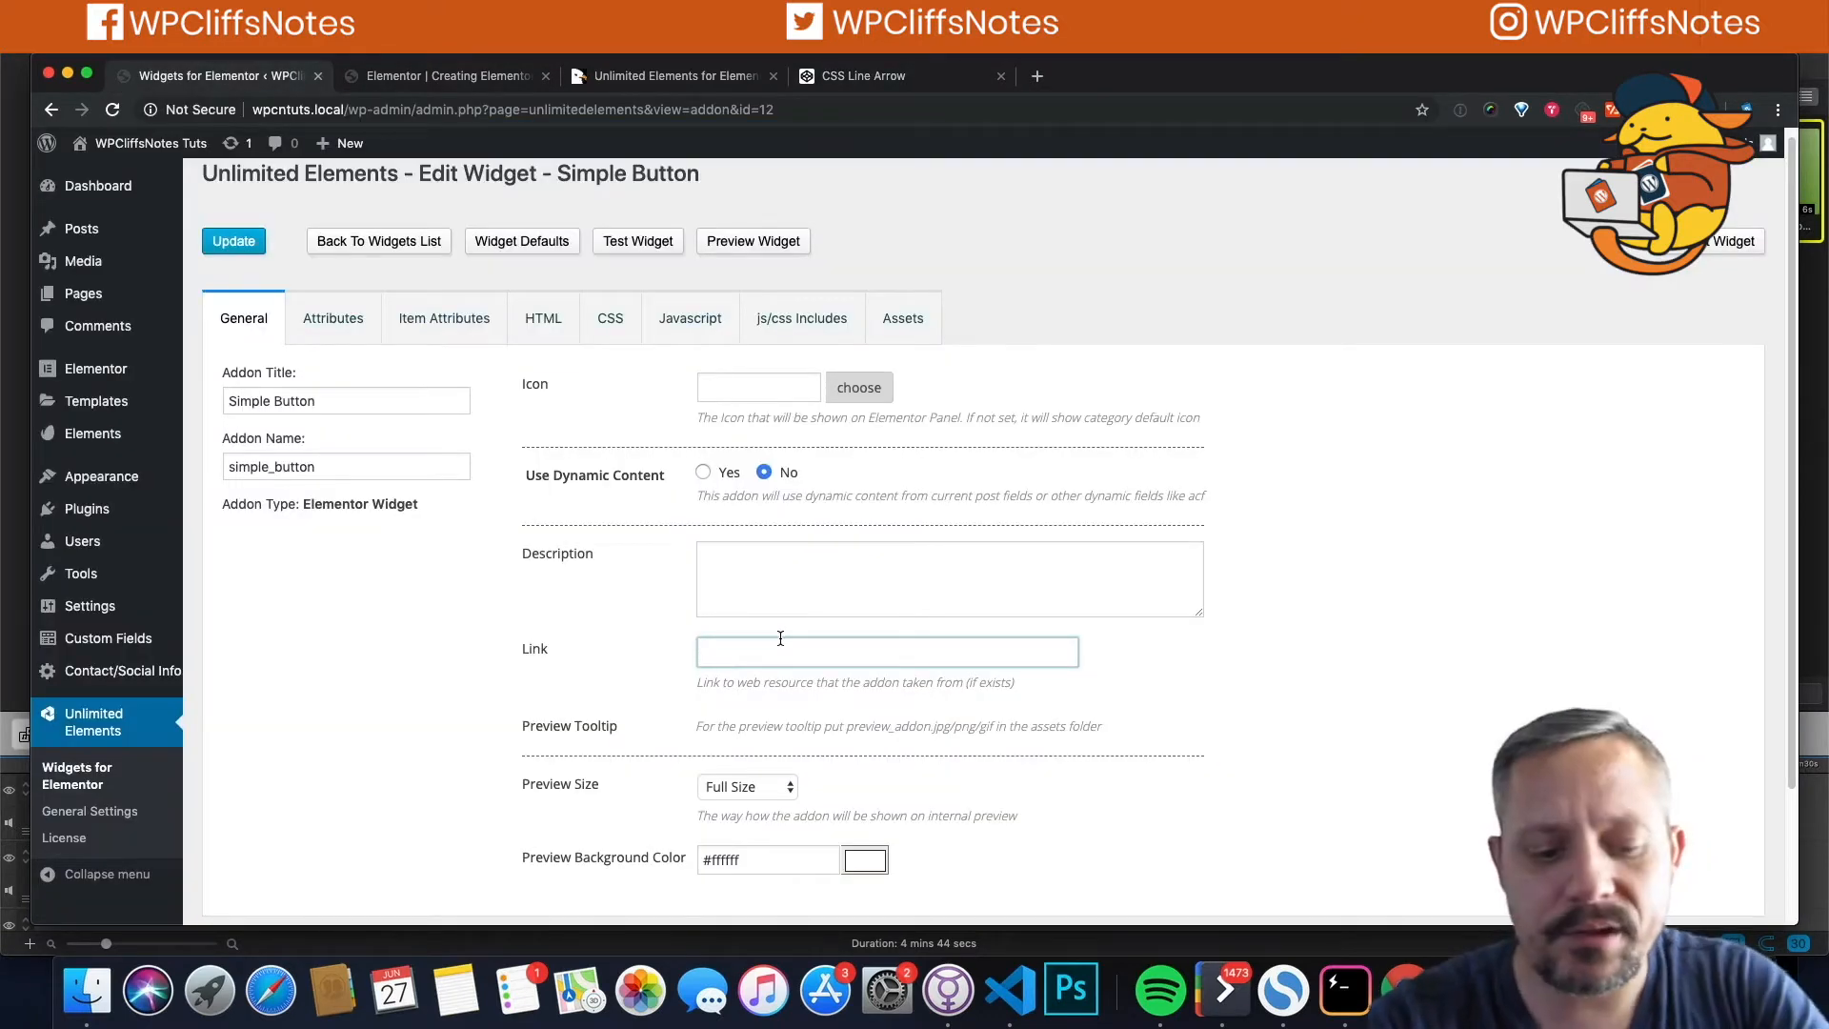
key(super+v)
Step: Set the widget icon to fa-arrow-right by filtering icons for 'arrow'
click(754, 384)
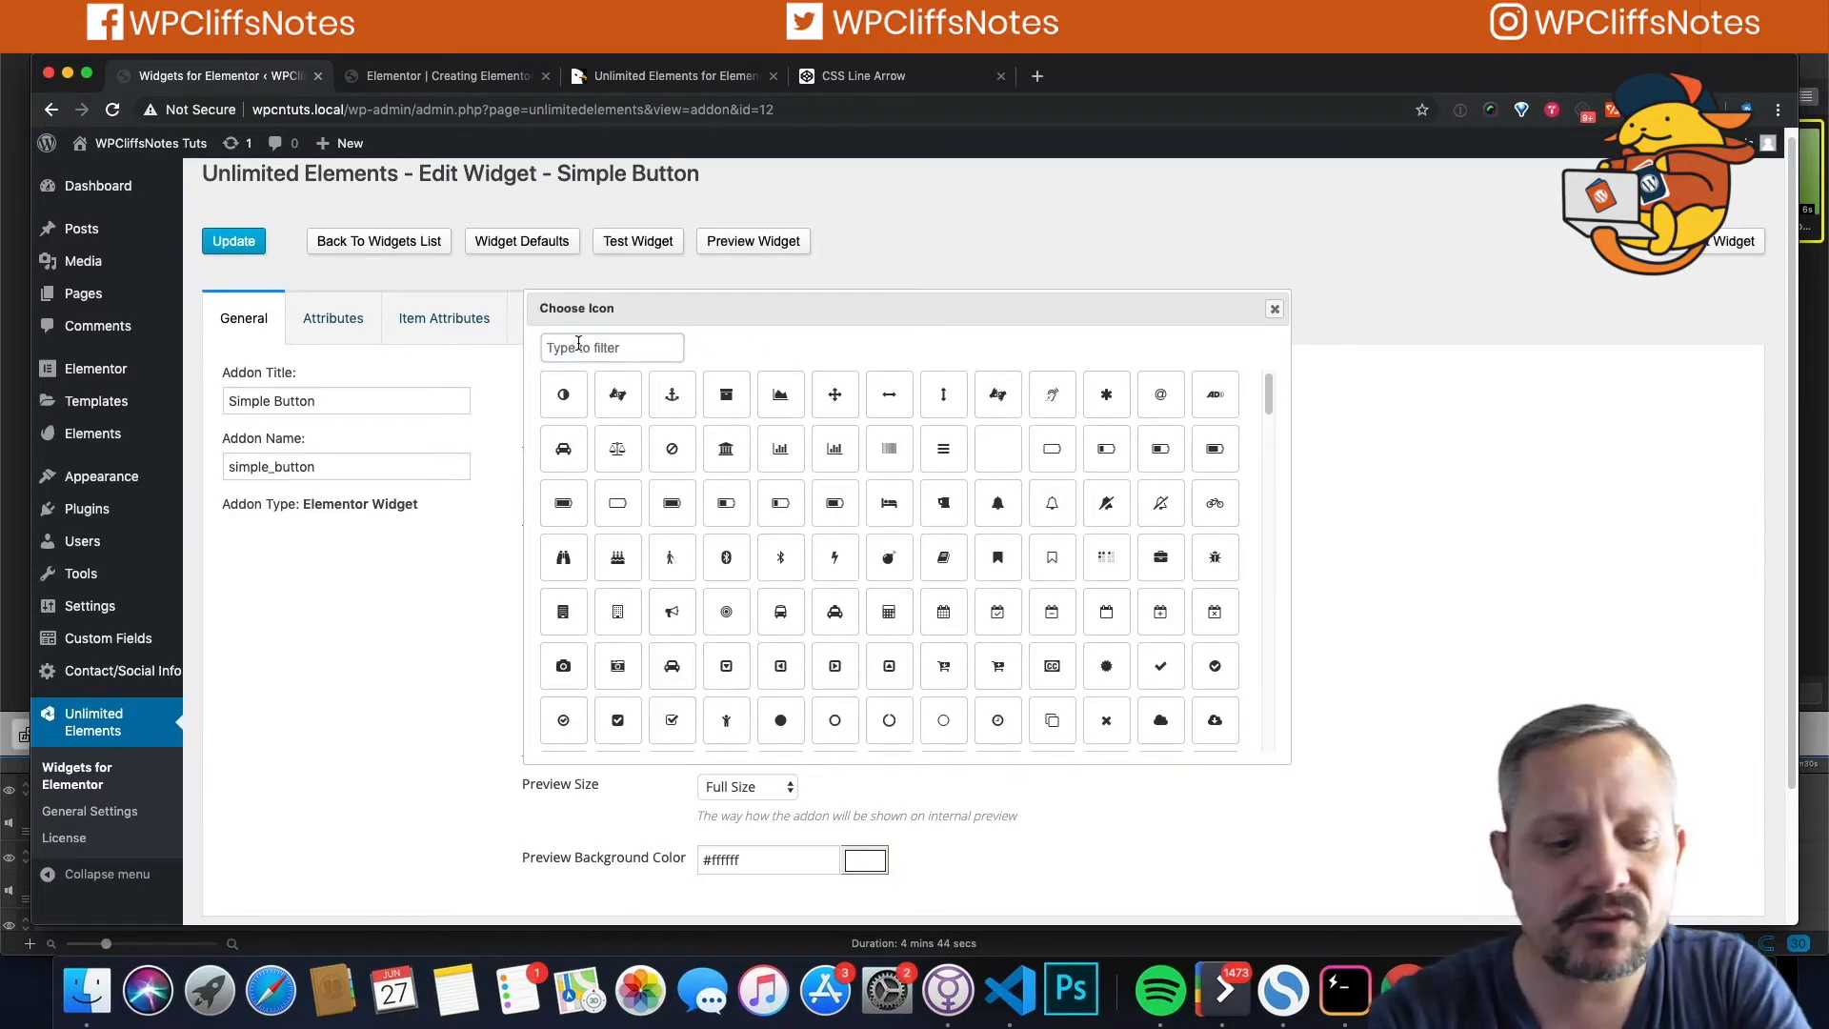
text(arro)
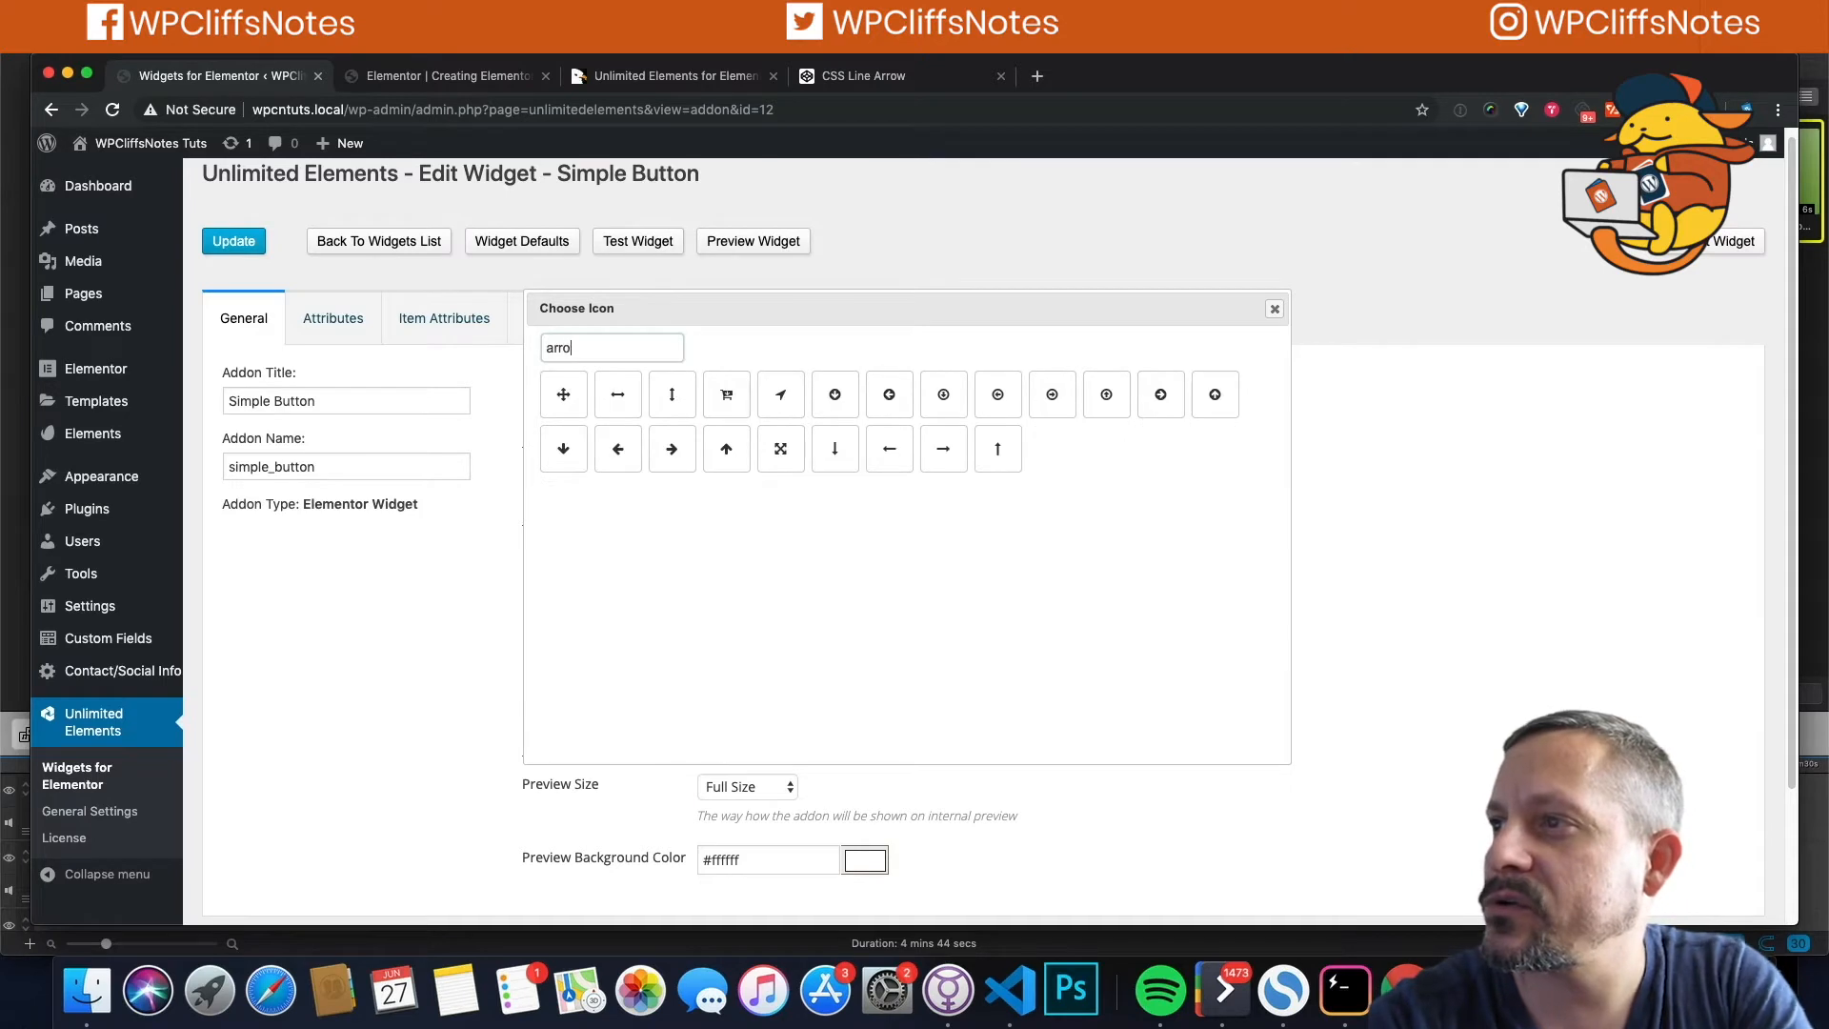
click(671, 447)
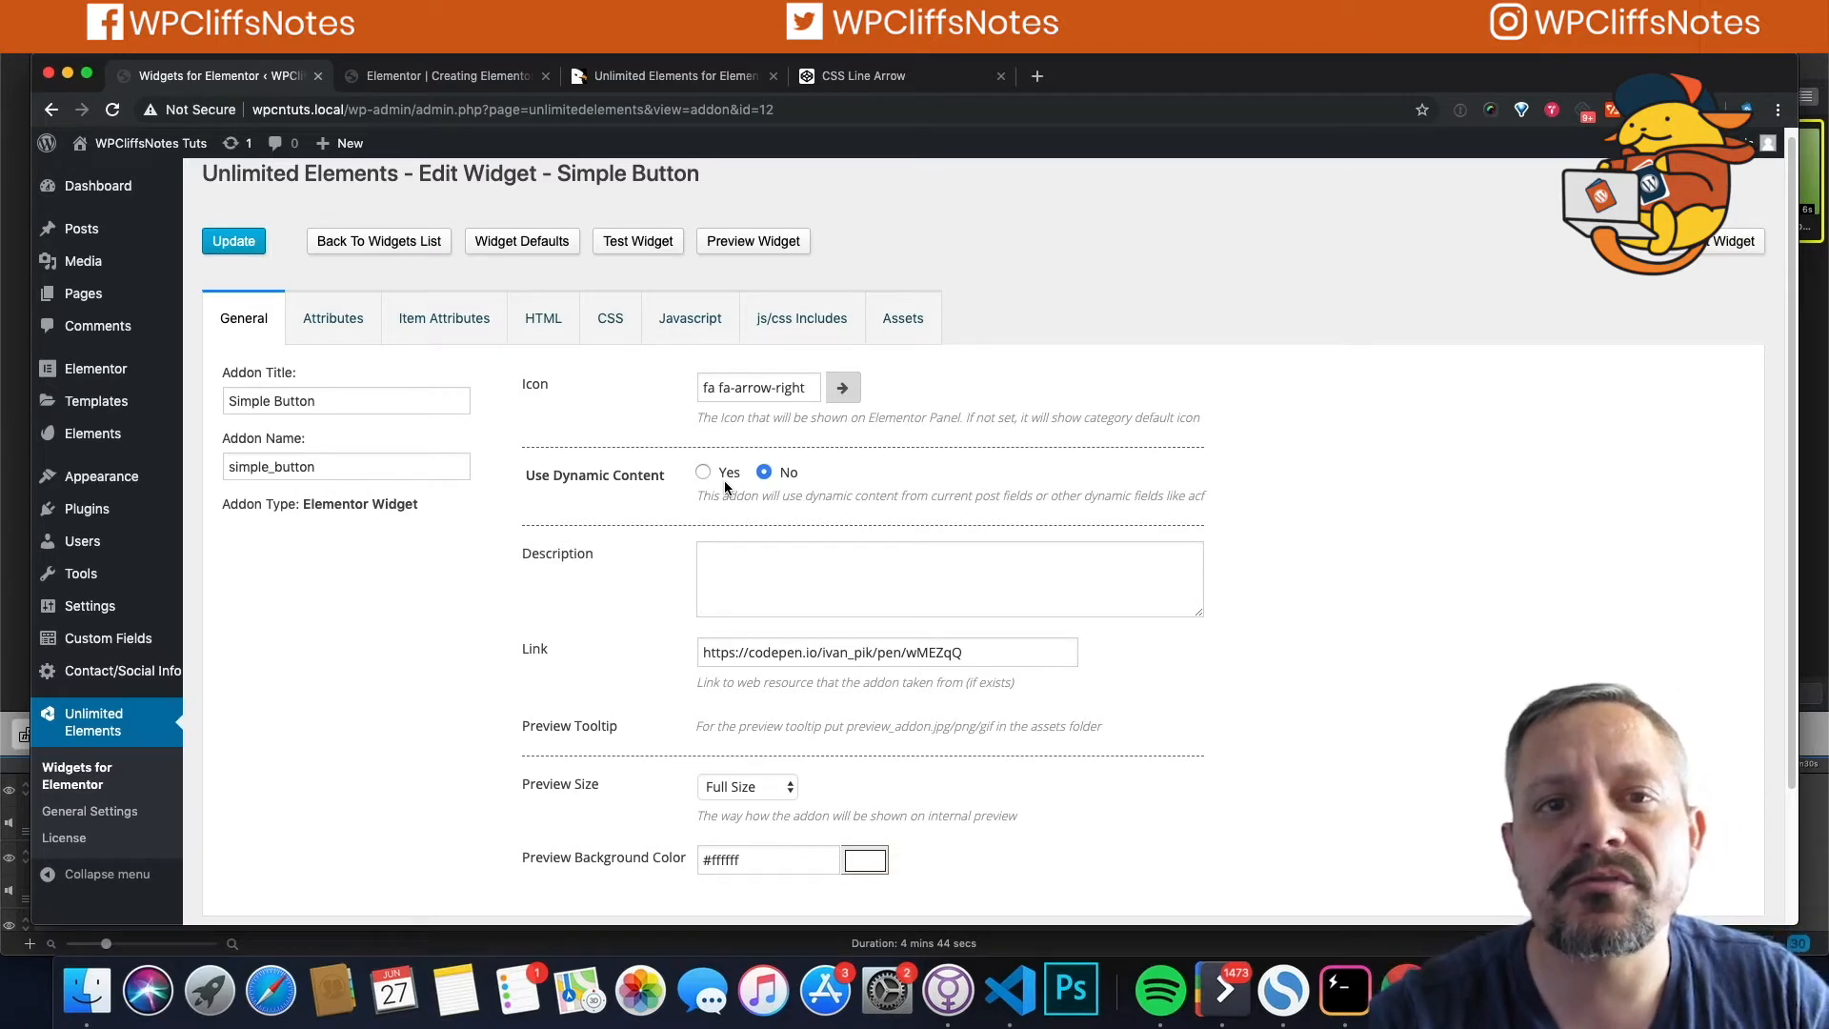
Step: Browse the Attributes, Item Attributes, HTML, CSS, Javascript, js/css Includes and Assets sections, ending on CSS
click(337, 317)
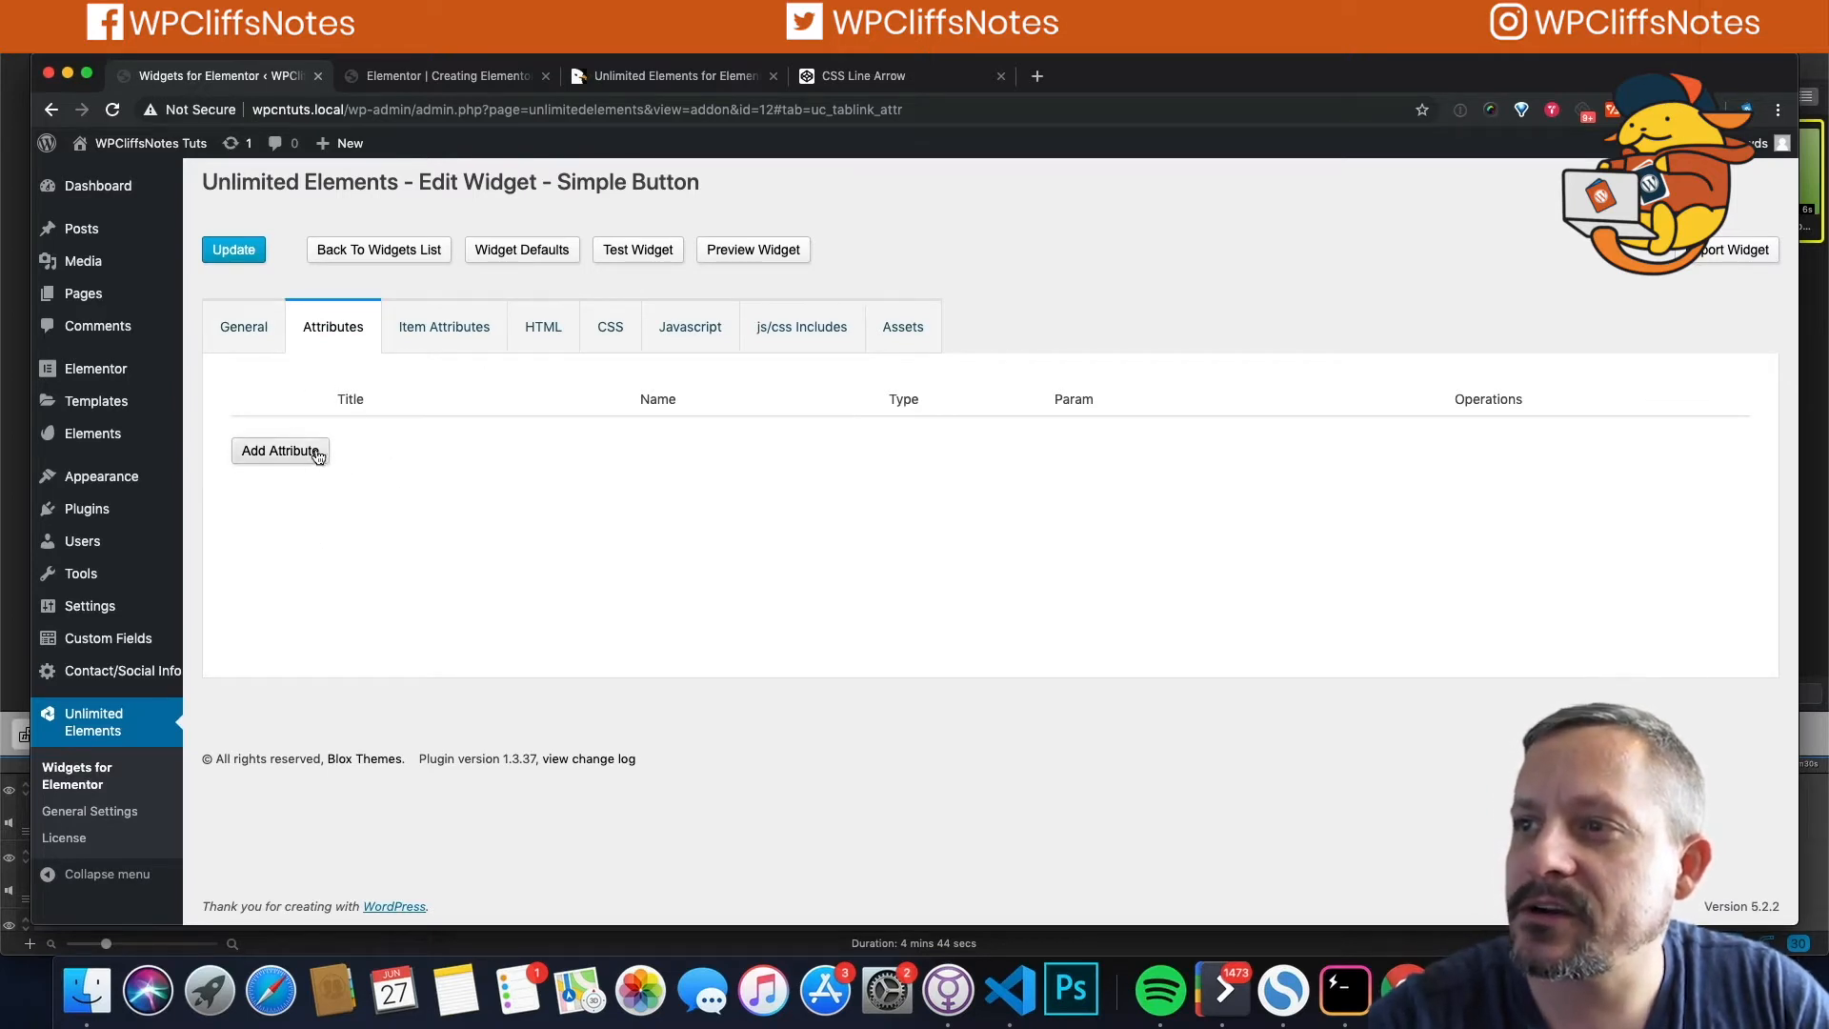
click(440, 329)
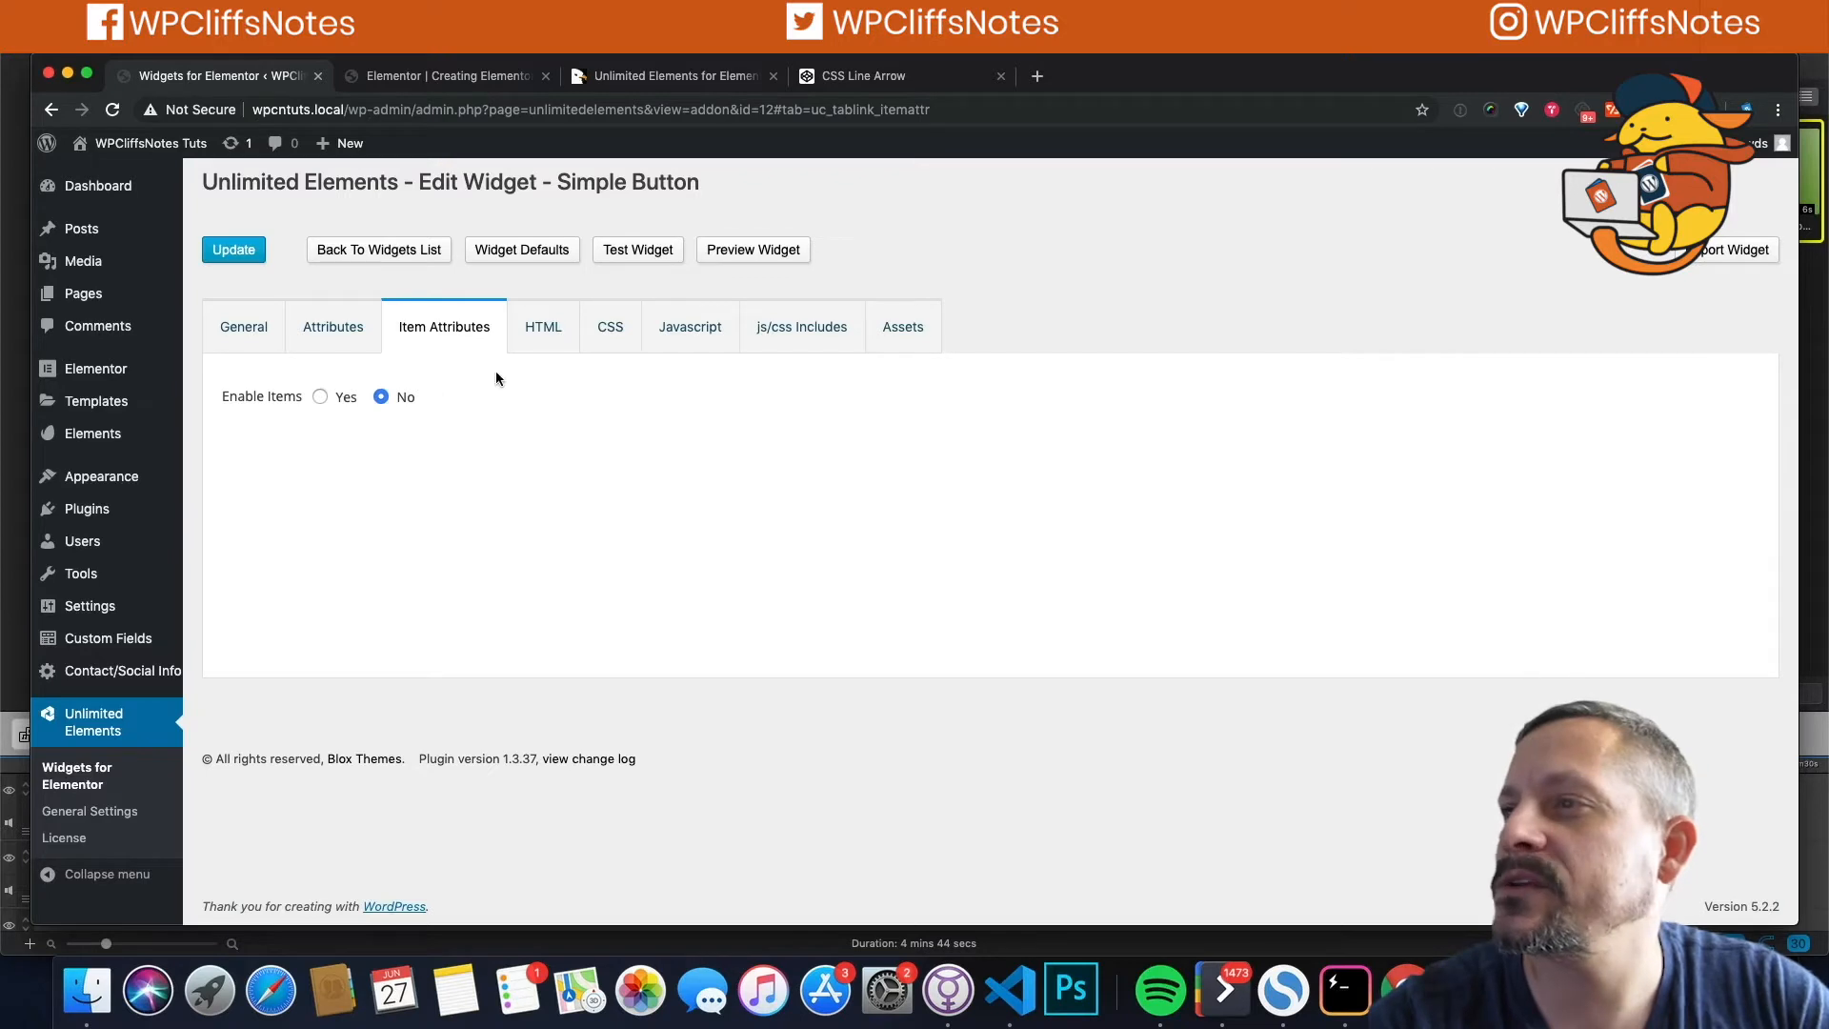
click(545, 328)
click(611, 338)
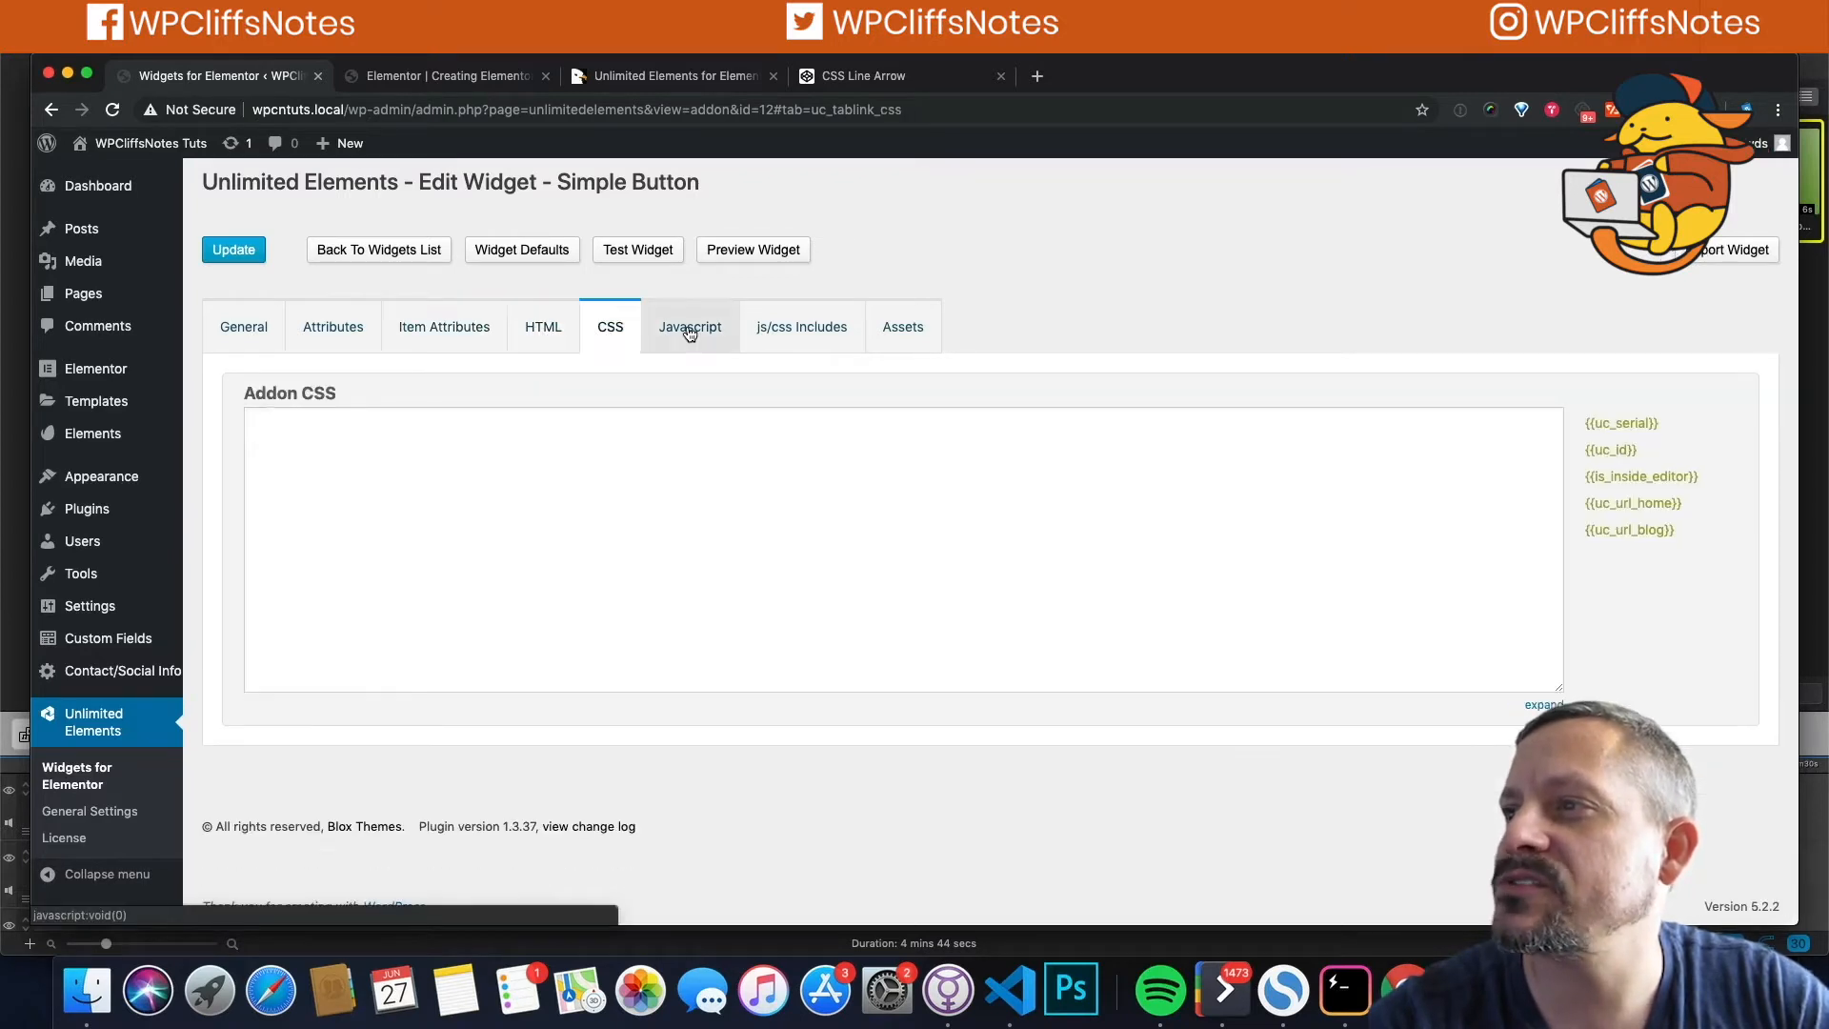
click(690, 332)
click(762, 333)
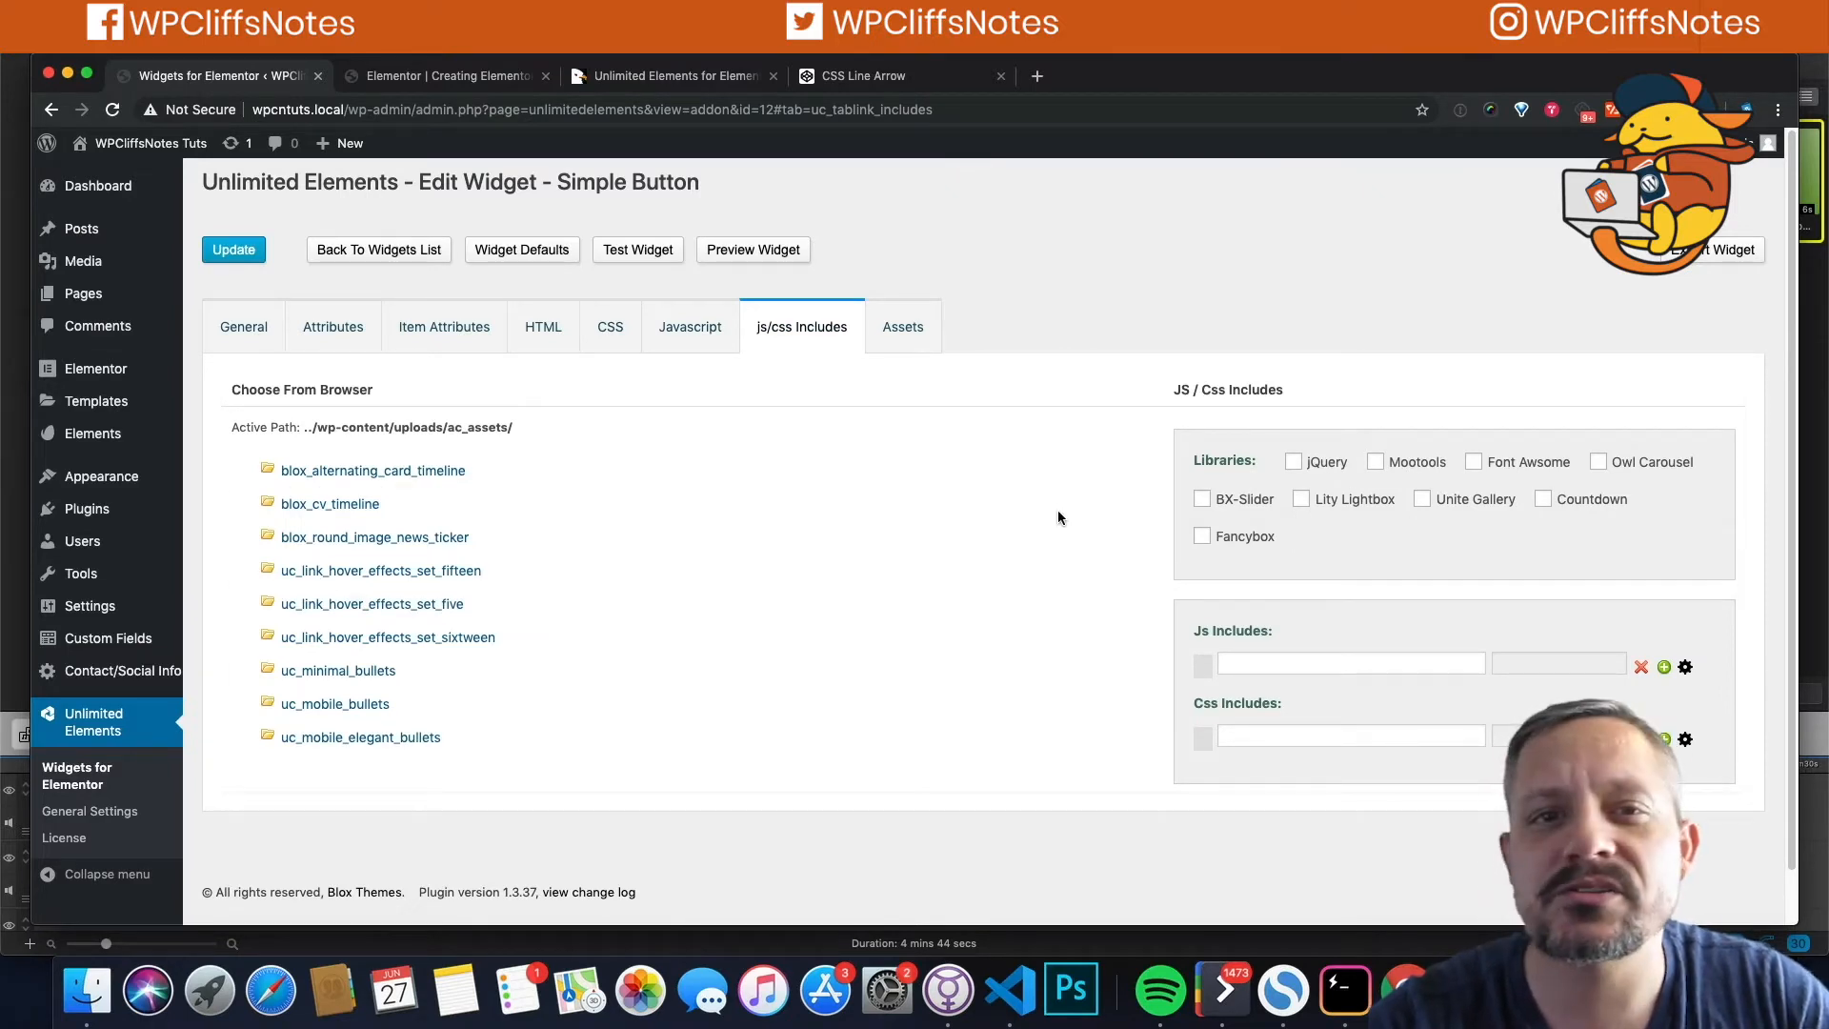
click(900, 328)
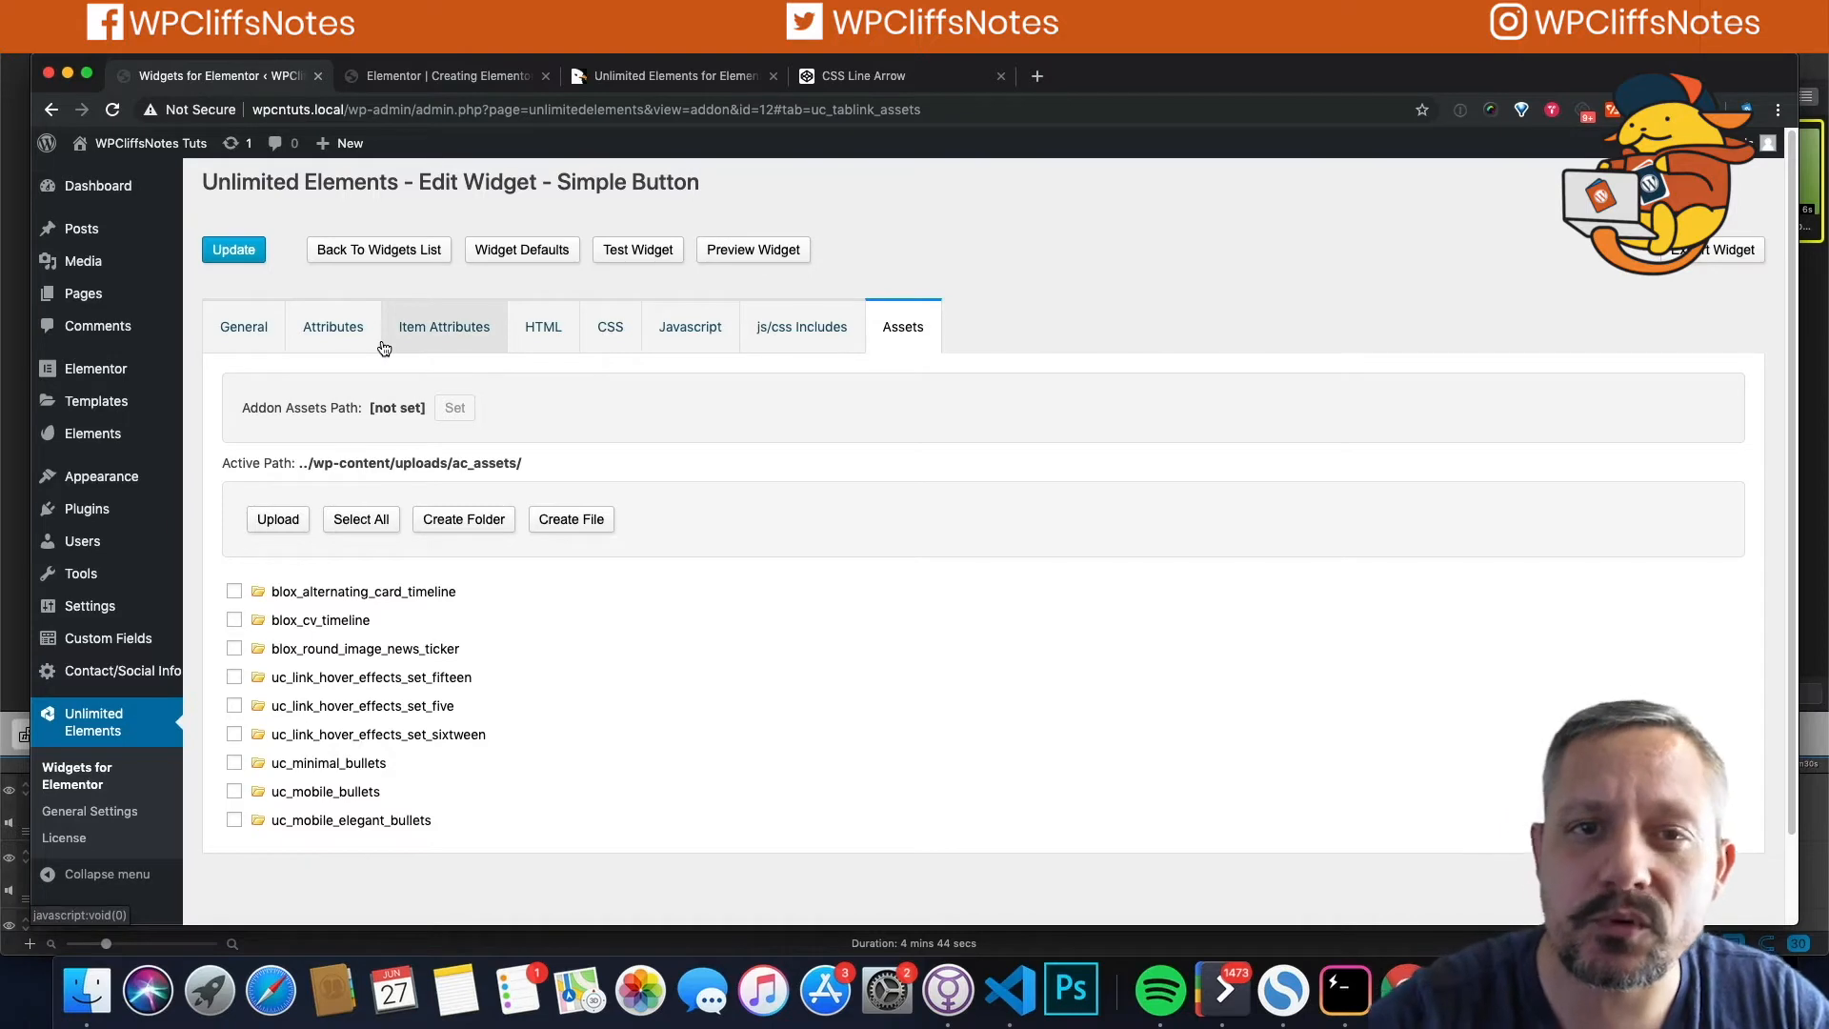
click(535, 328)
click(608, 329)
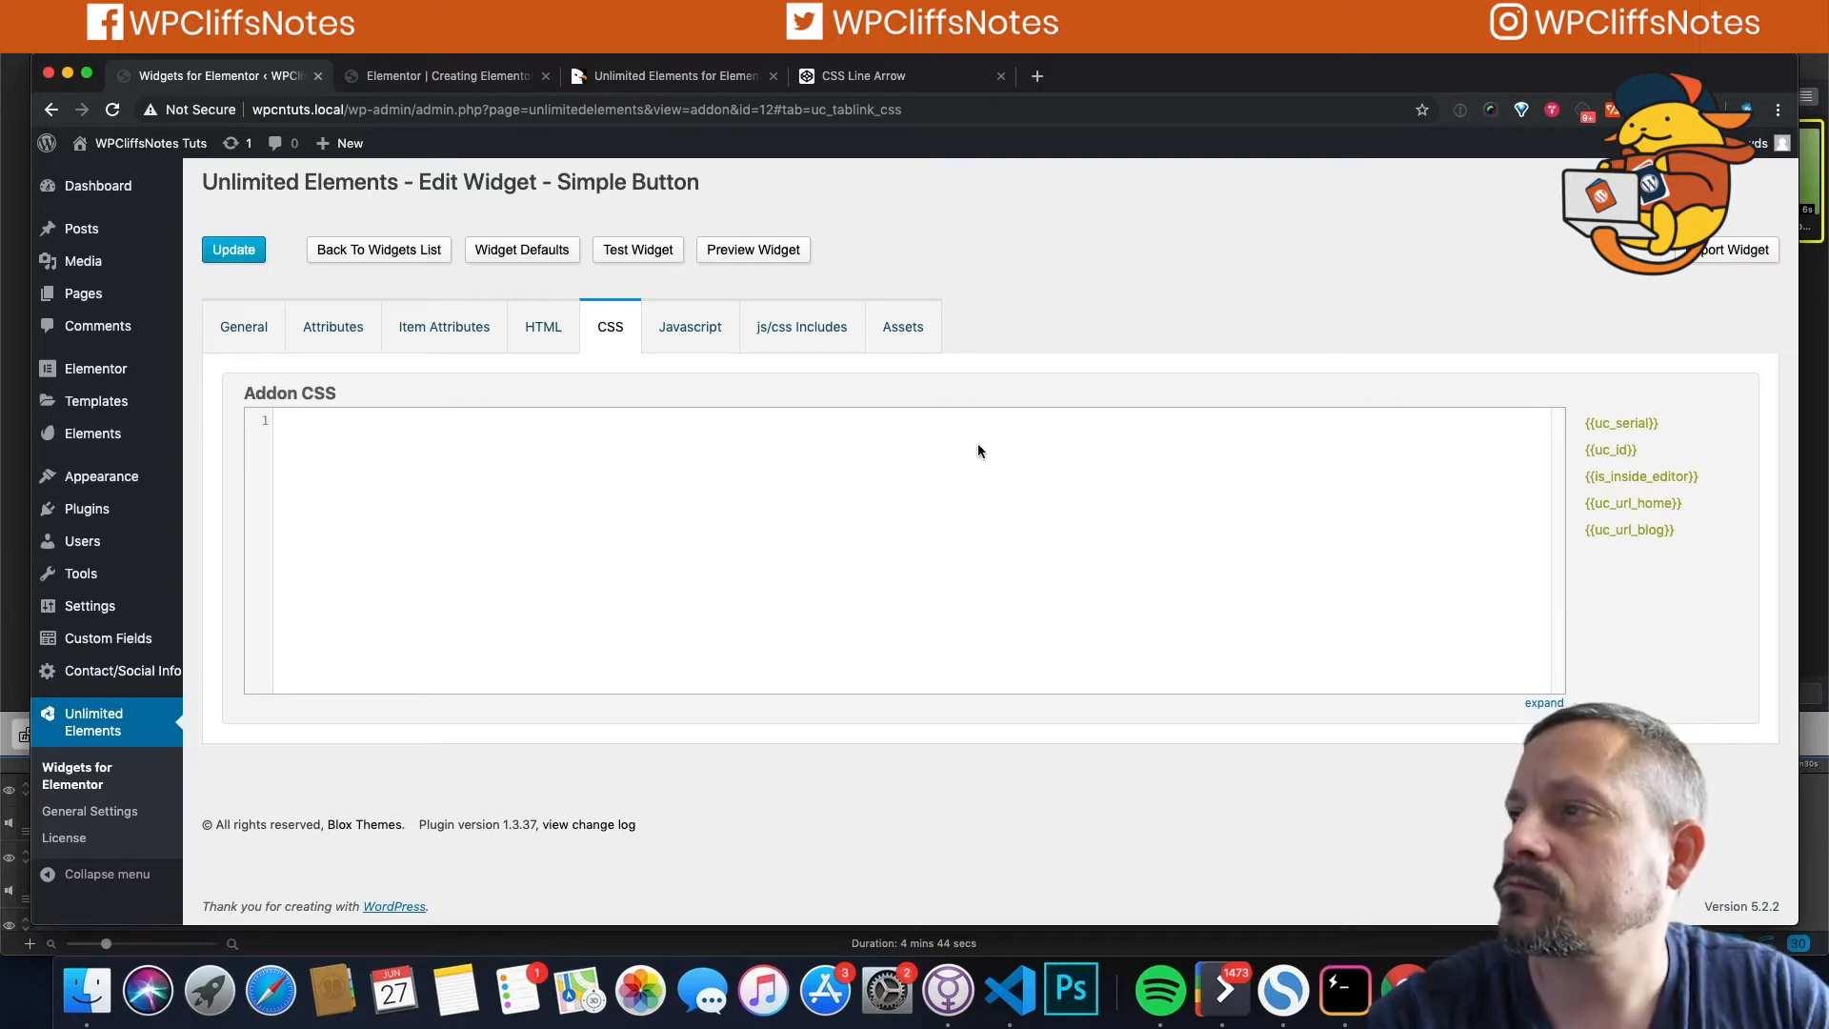
Step: Copy all of the pen's CSS into Simple Button's Addon CSS, closing the CodeCanyon page
click(867, 76)
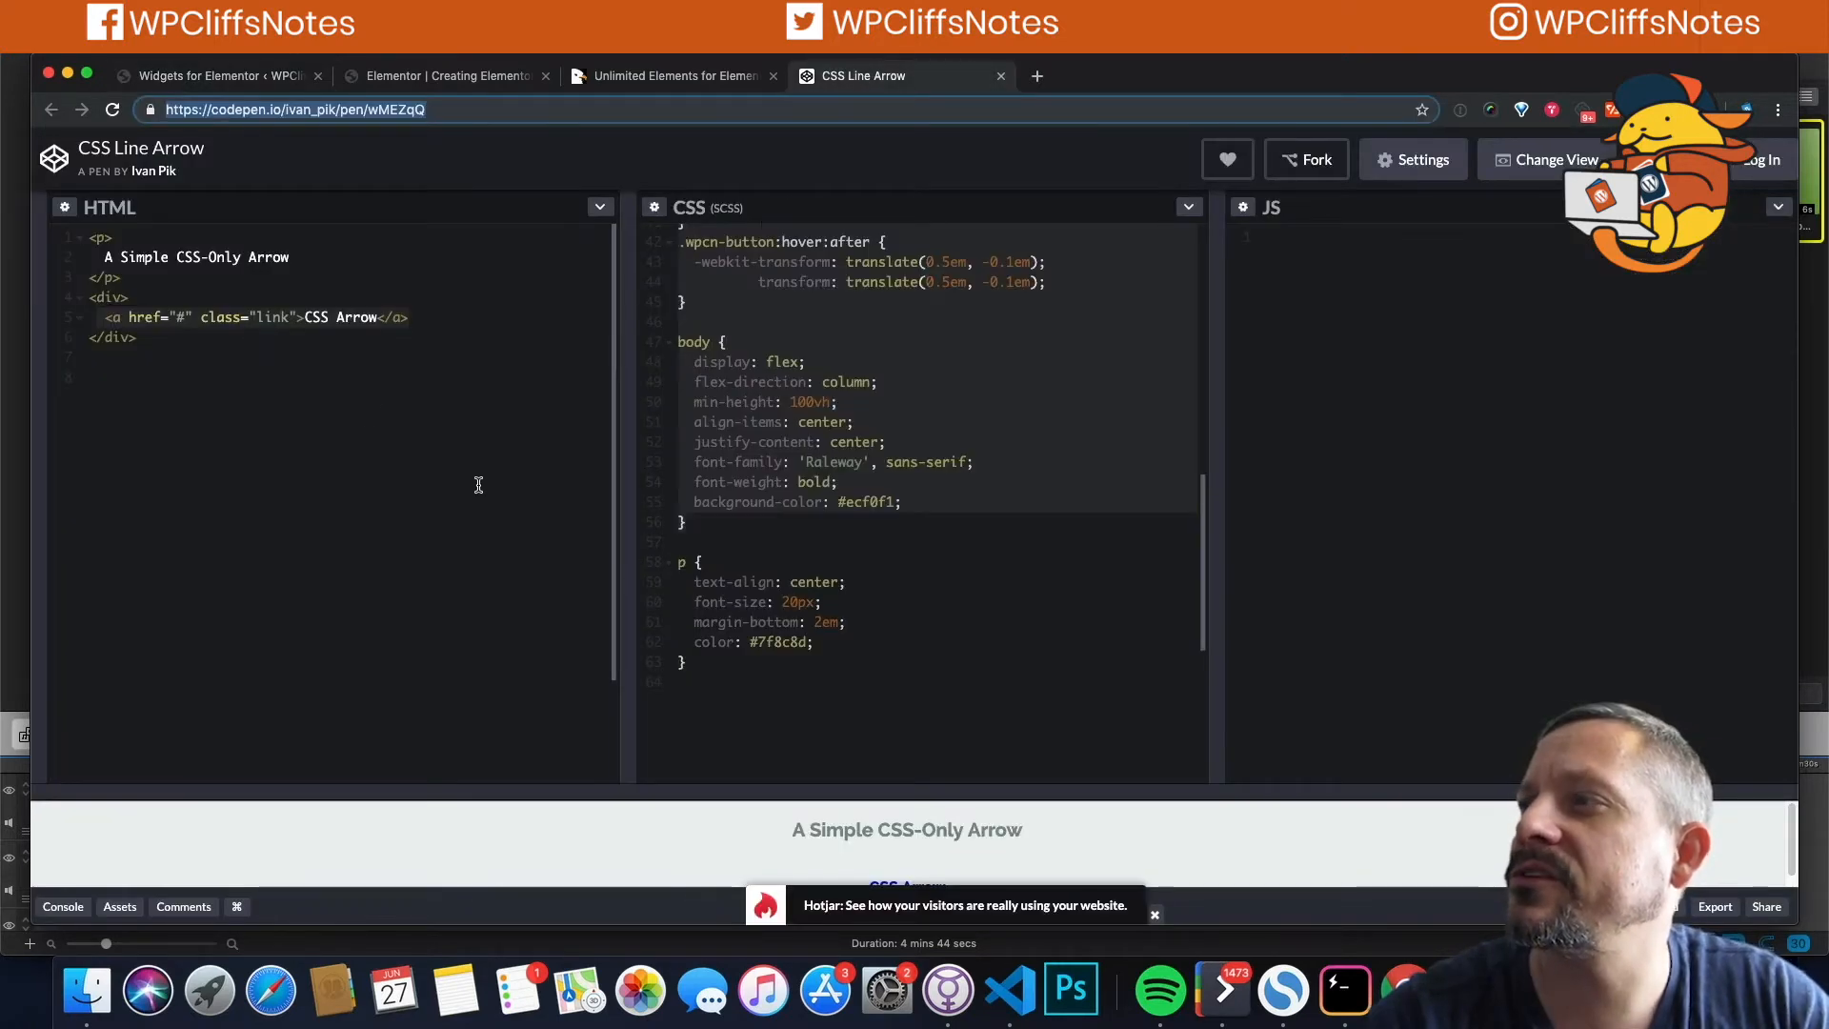
scroll(721, 267, up, 10)
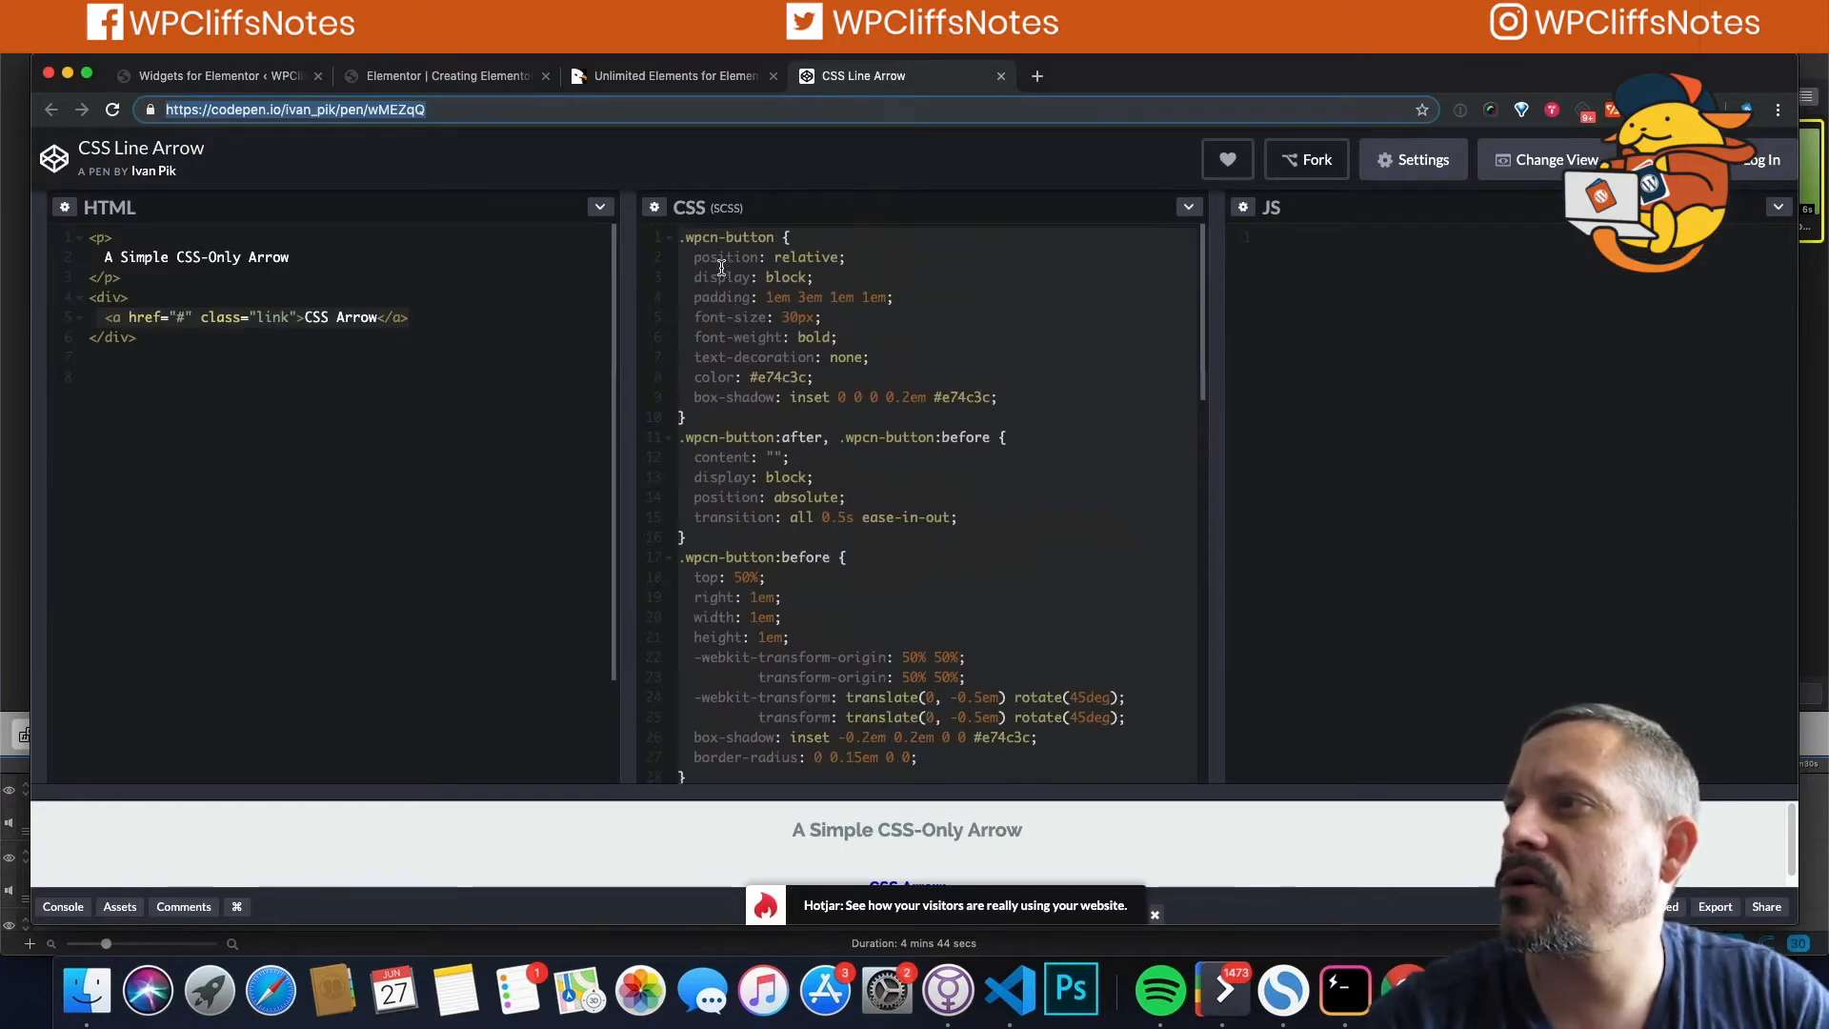
scroll(757, 535, down, 10)
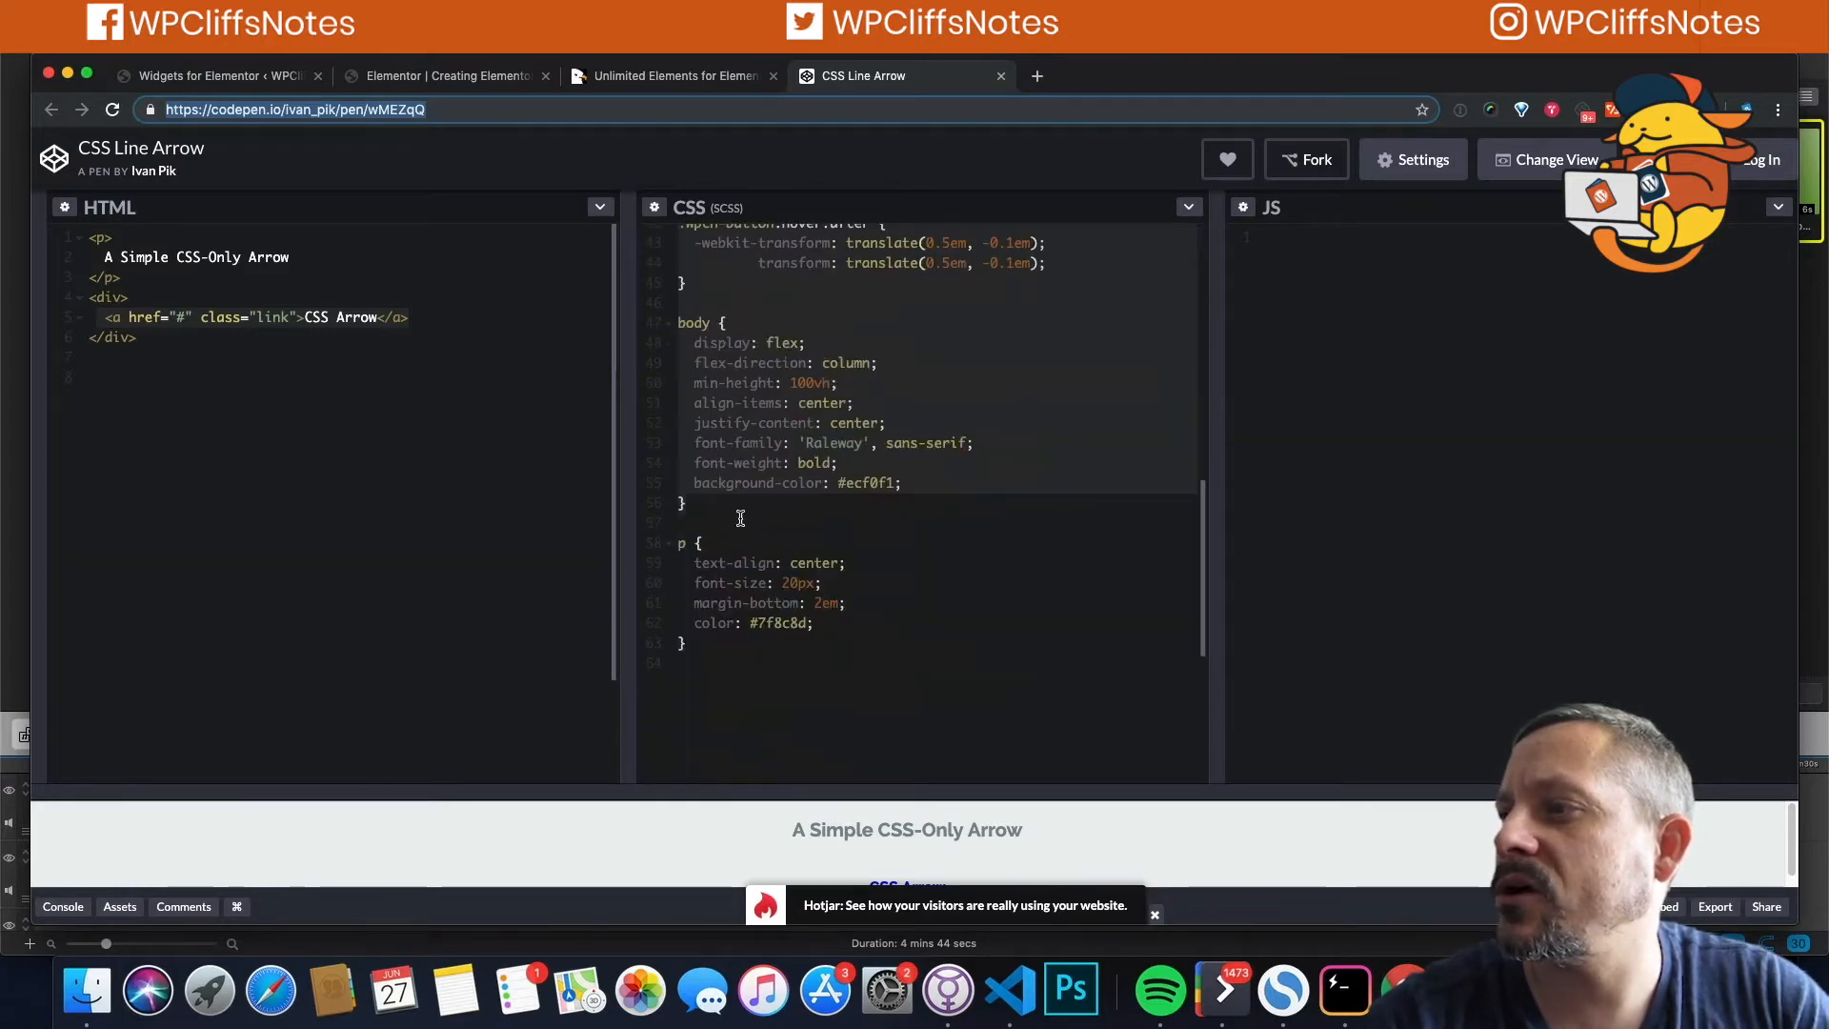
click(738, 289)
key(super+a)
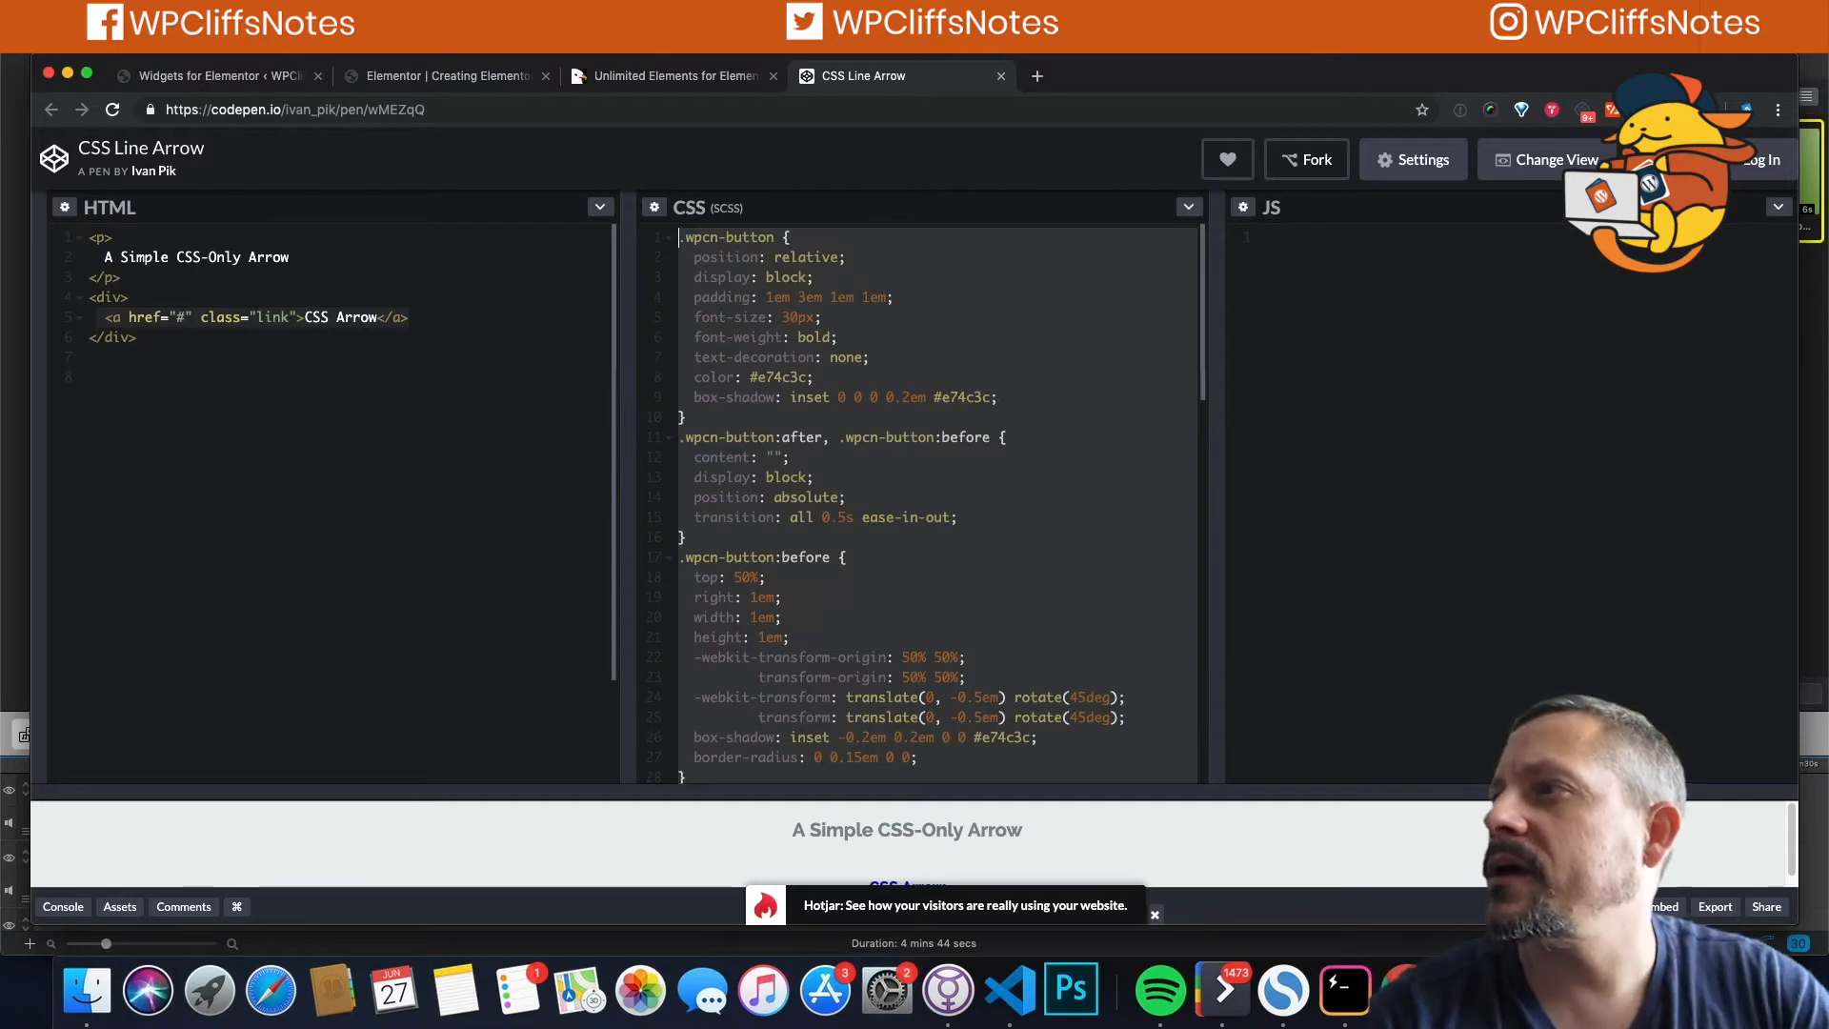
click(702, 82)
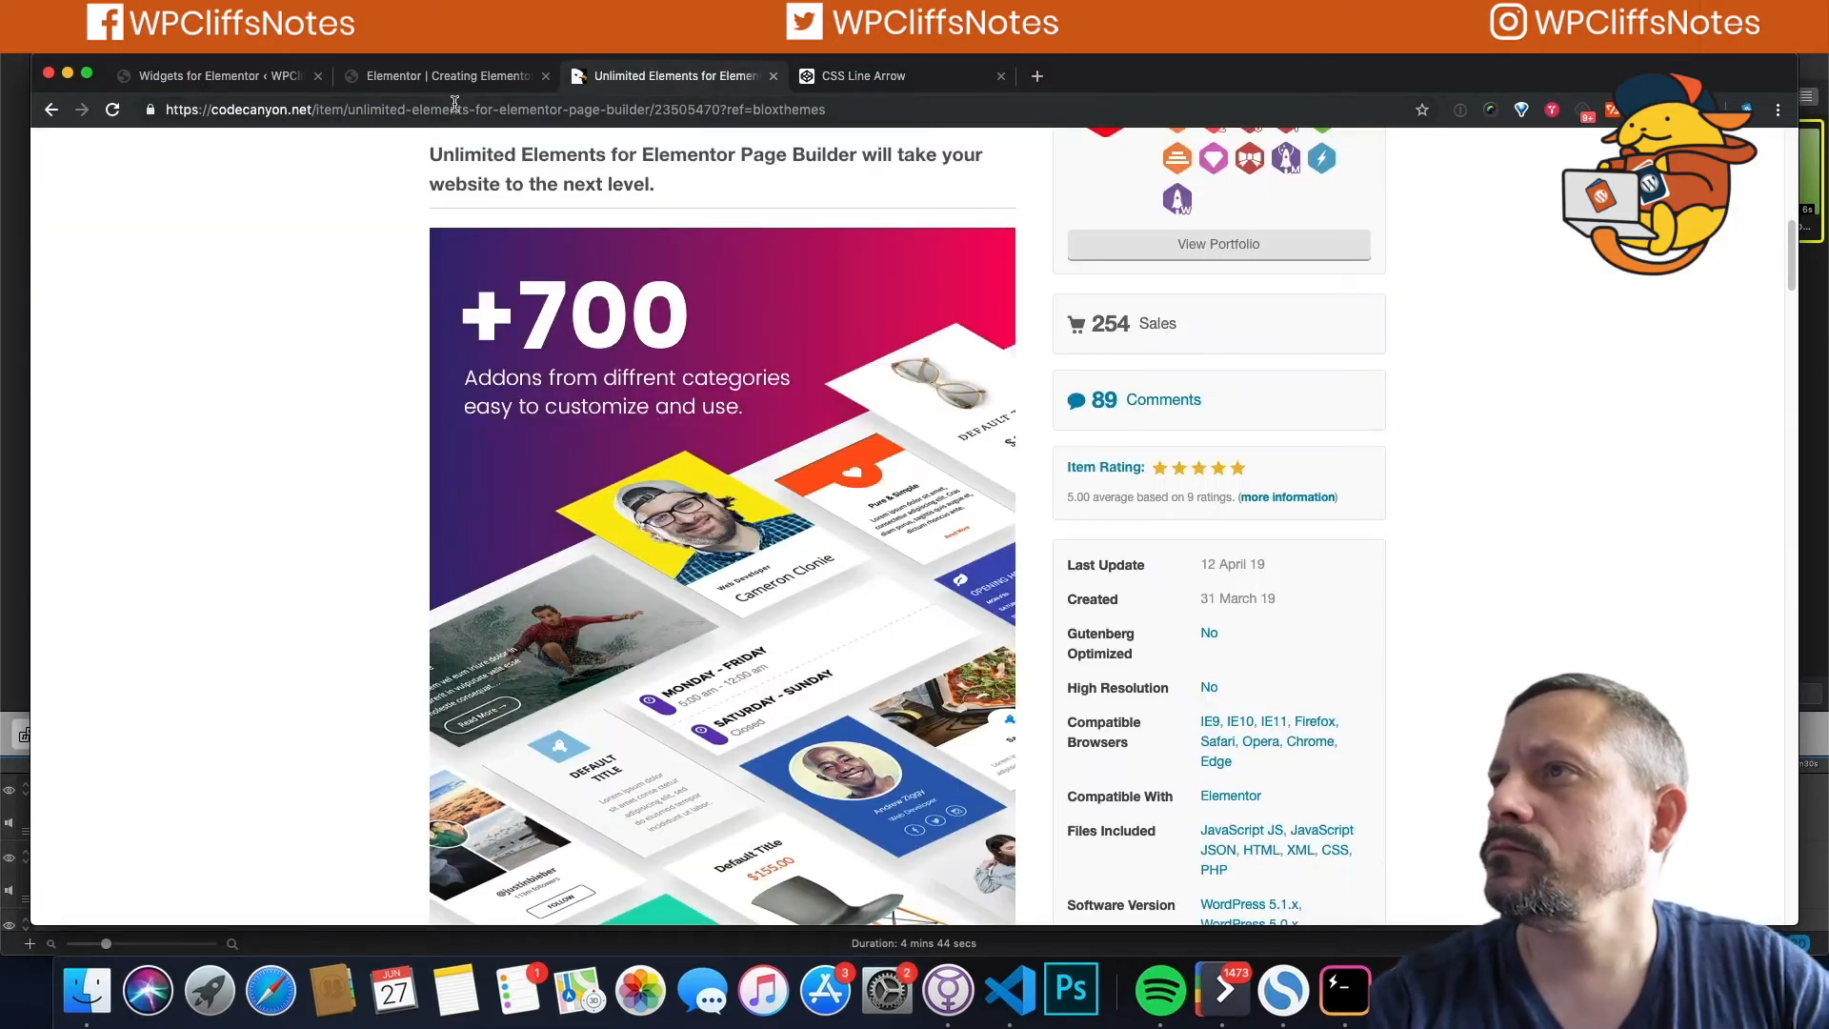
click(773, 76)
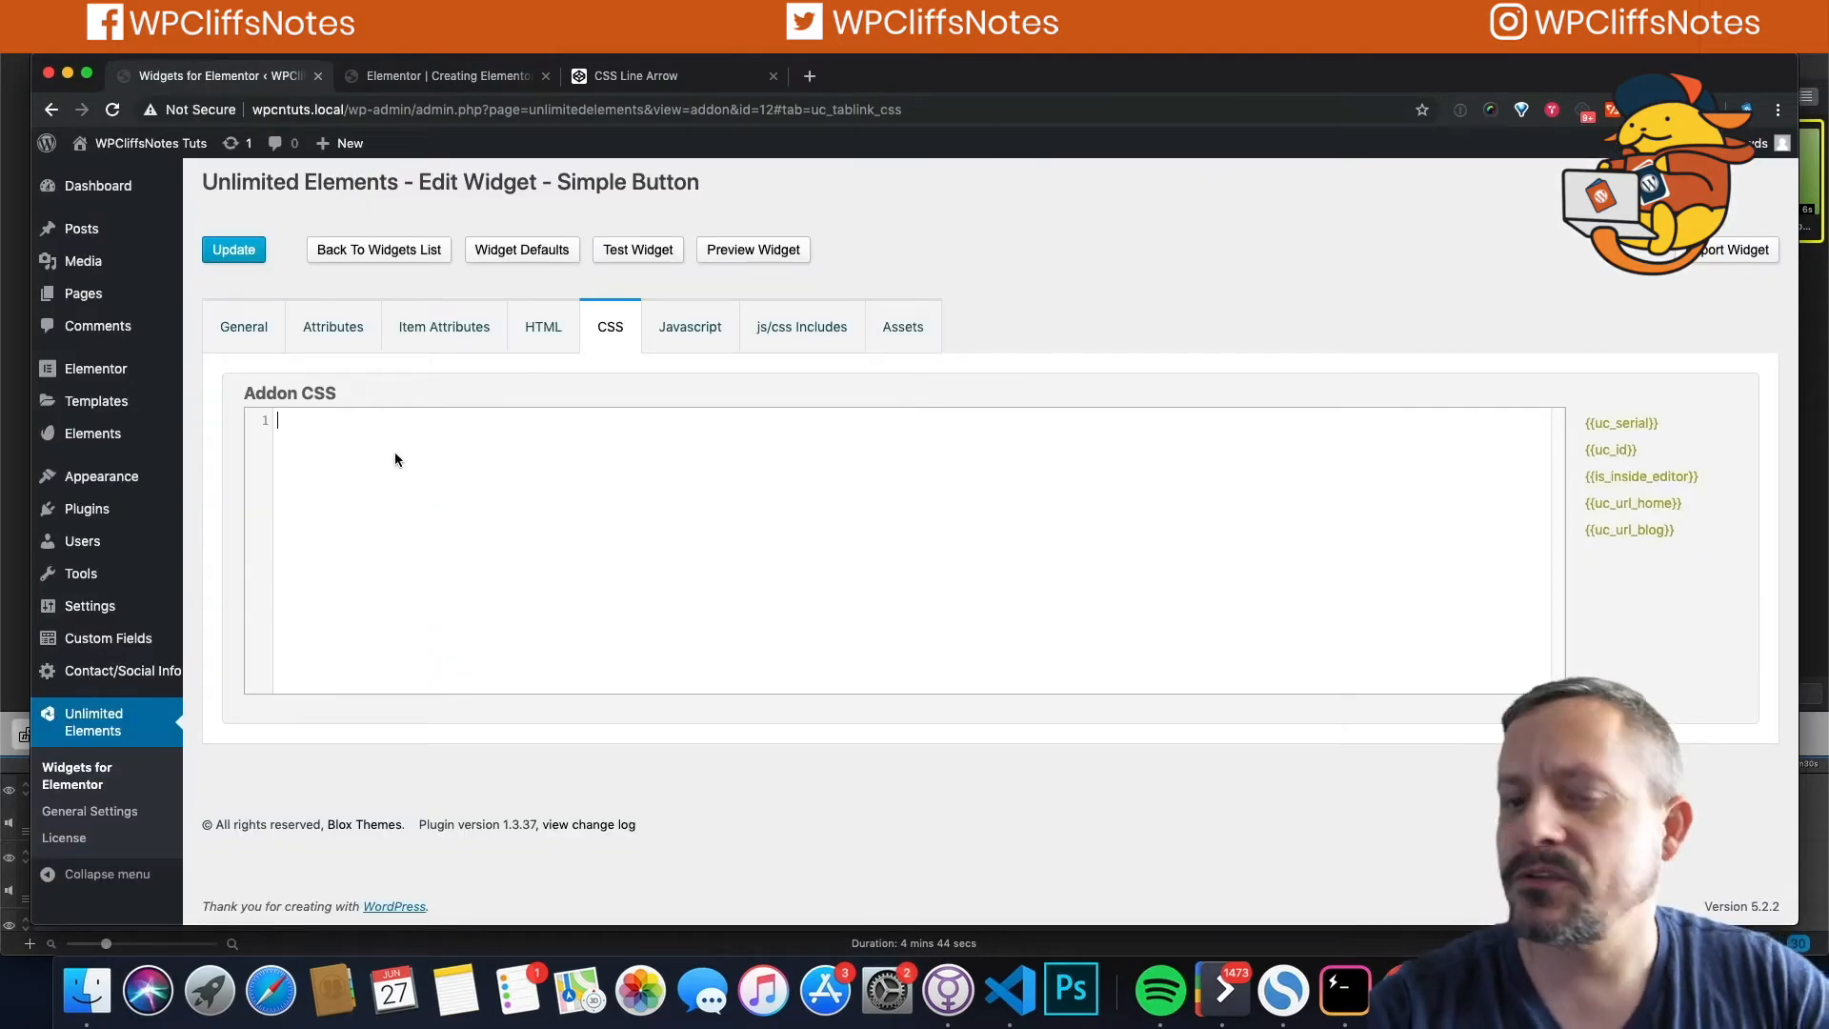
key(super+v)
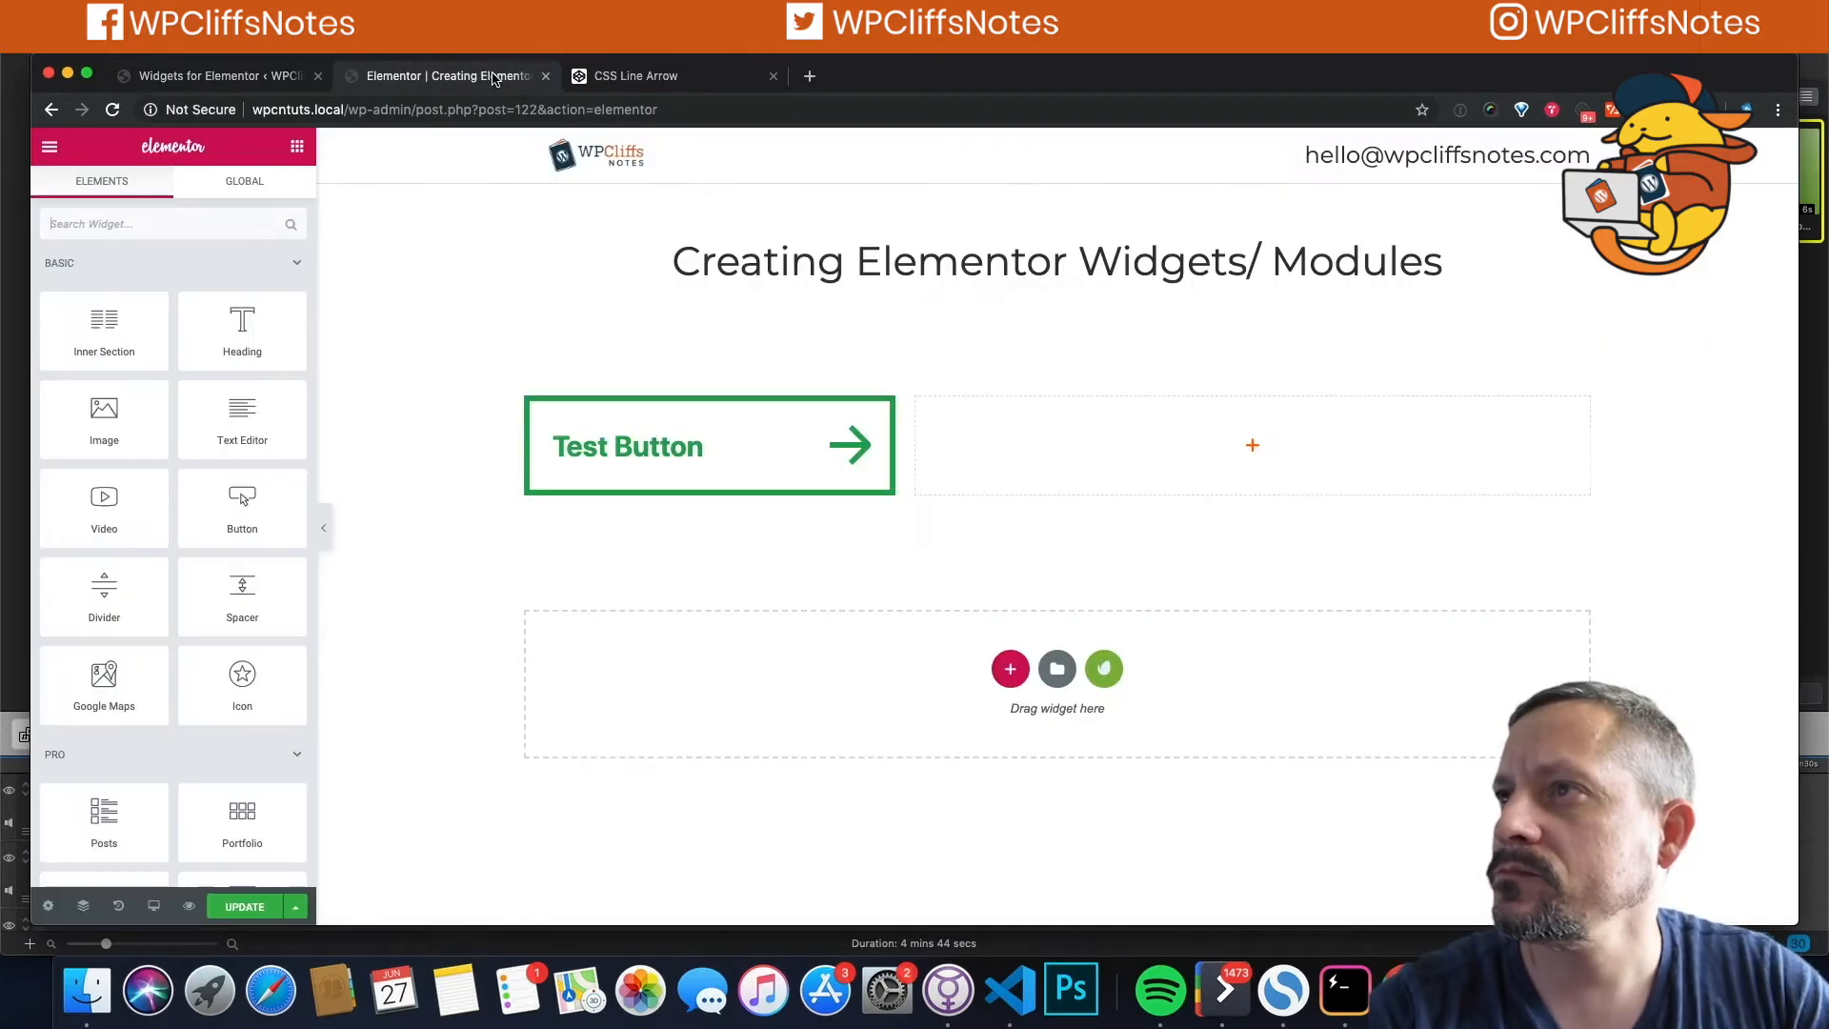
Step: Close the Elementor page editor and bring up the widget's HTML section
click(496, 76)
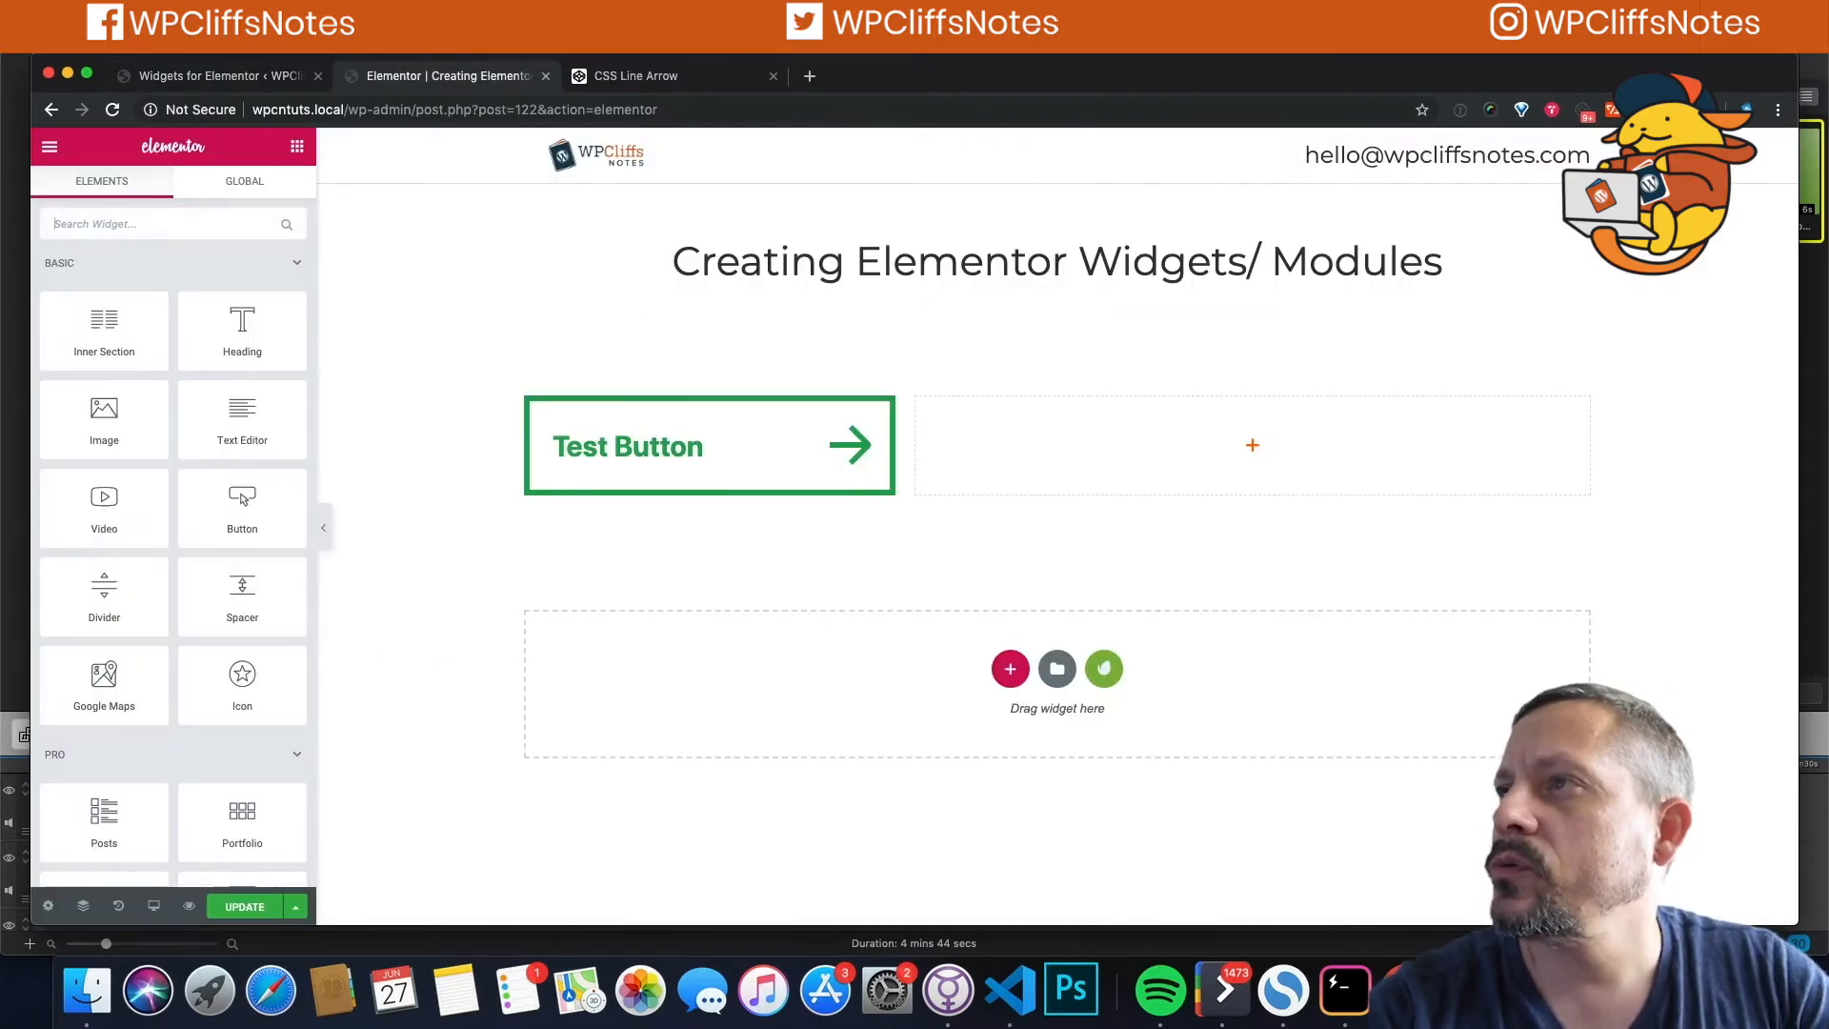
click(545, 76)
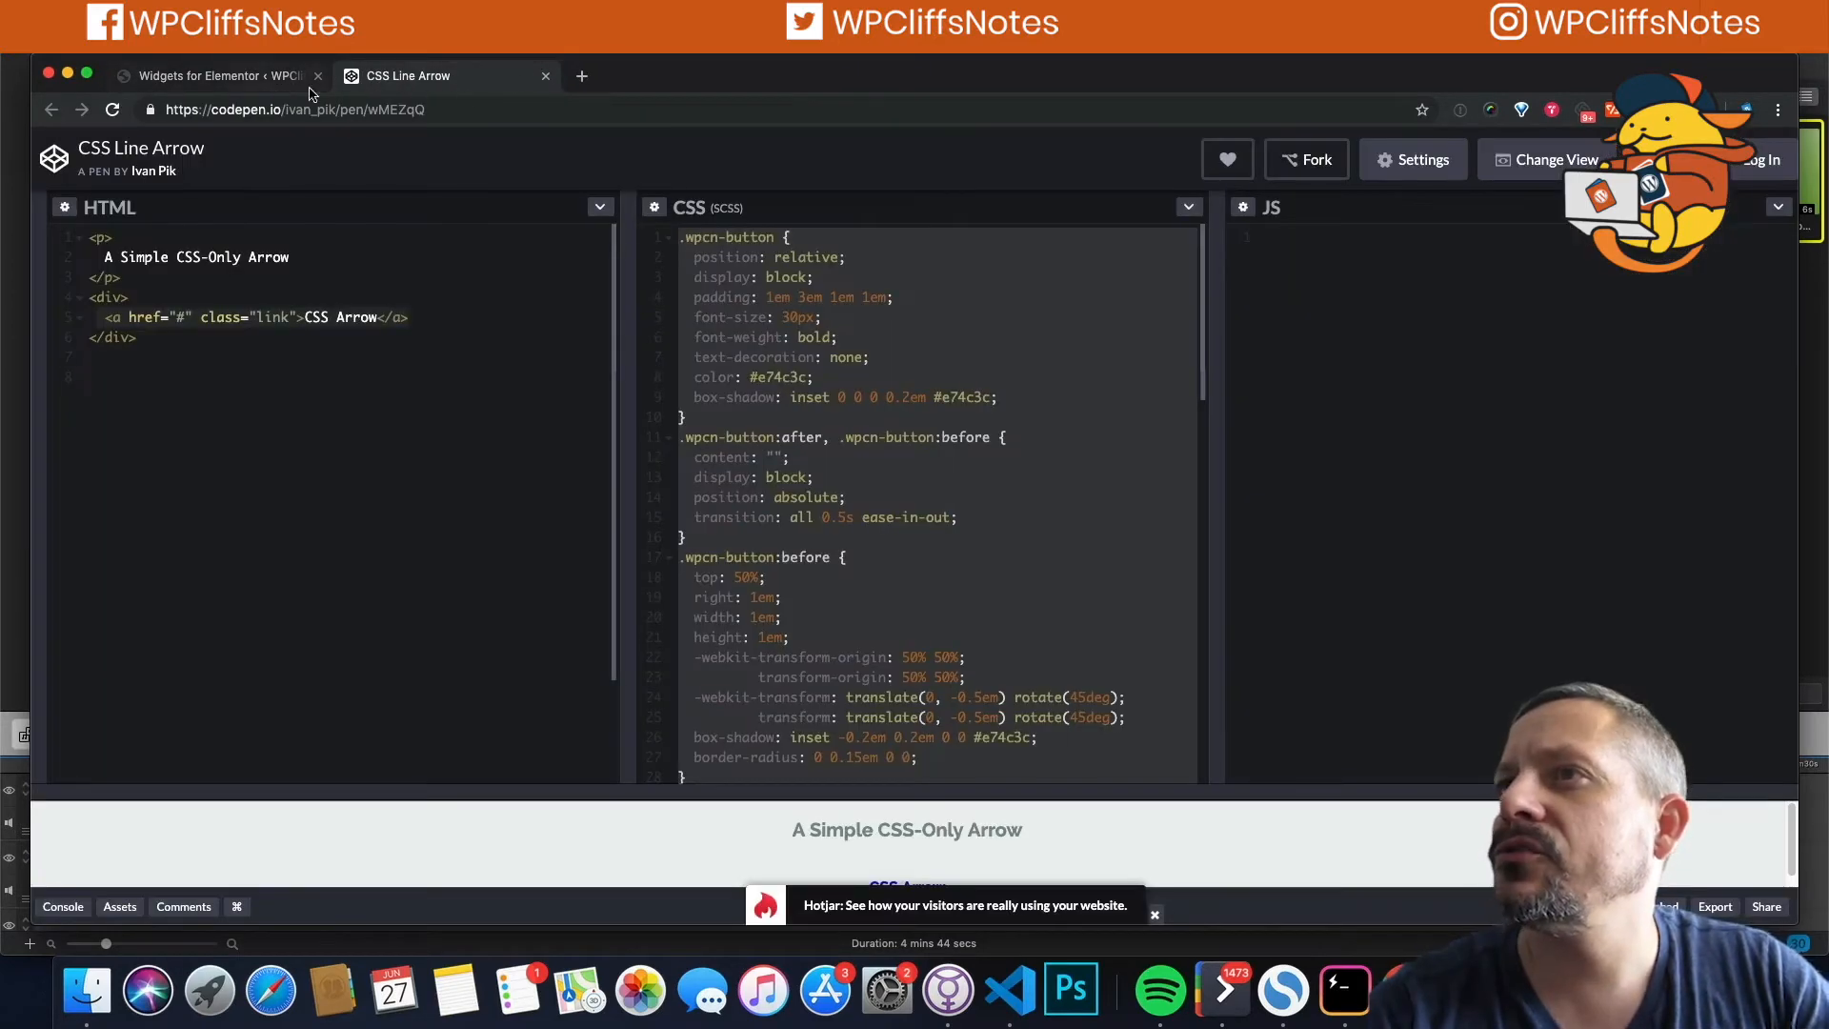
click(219, 78)
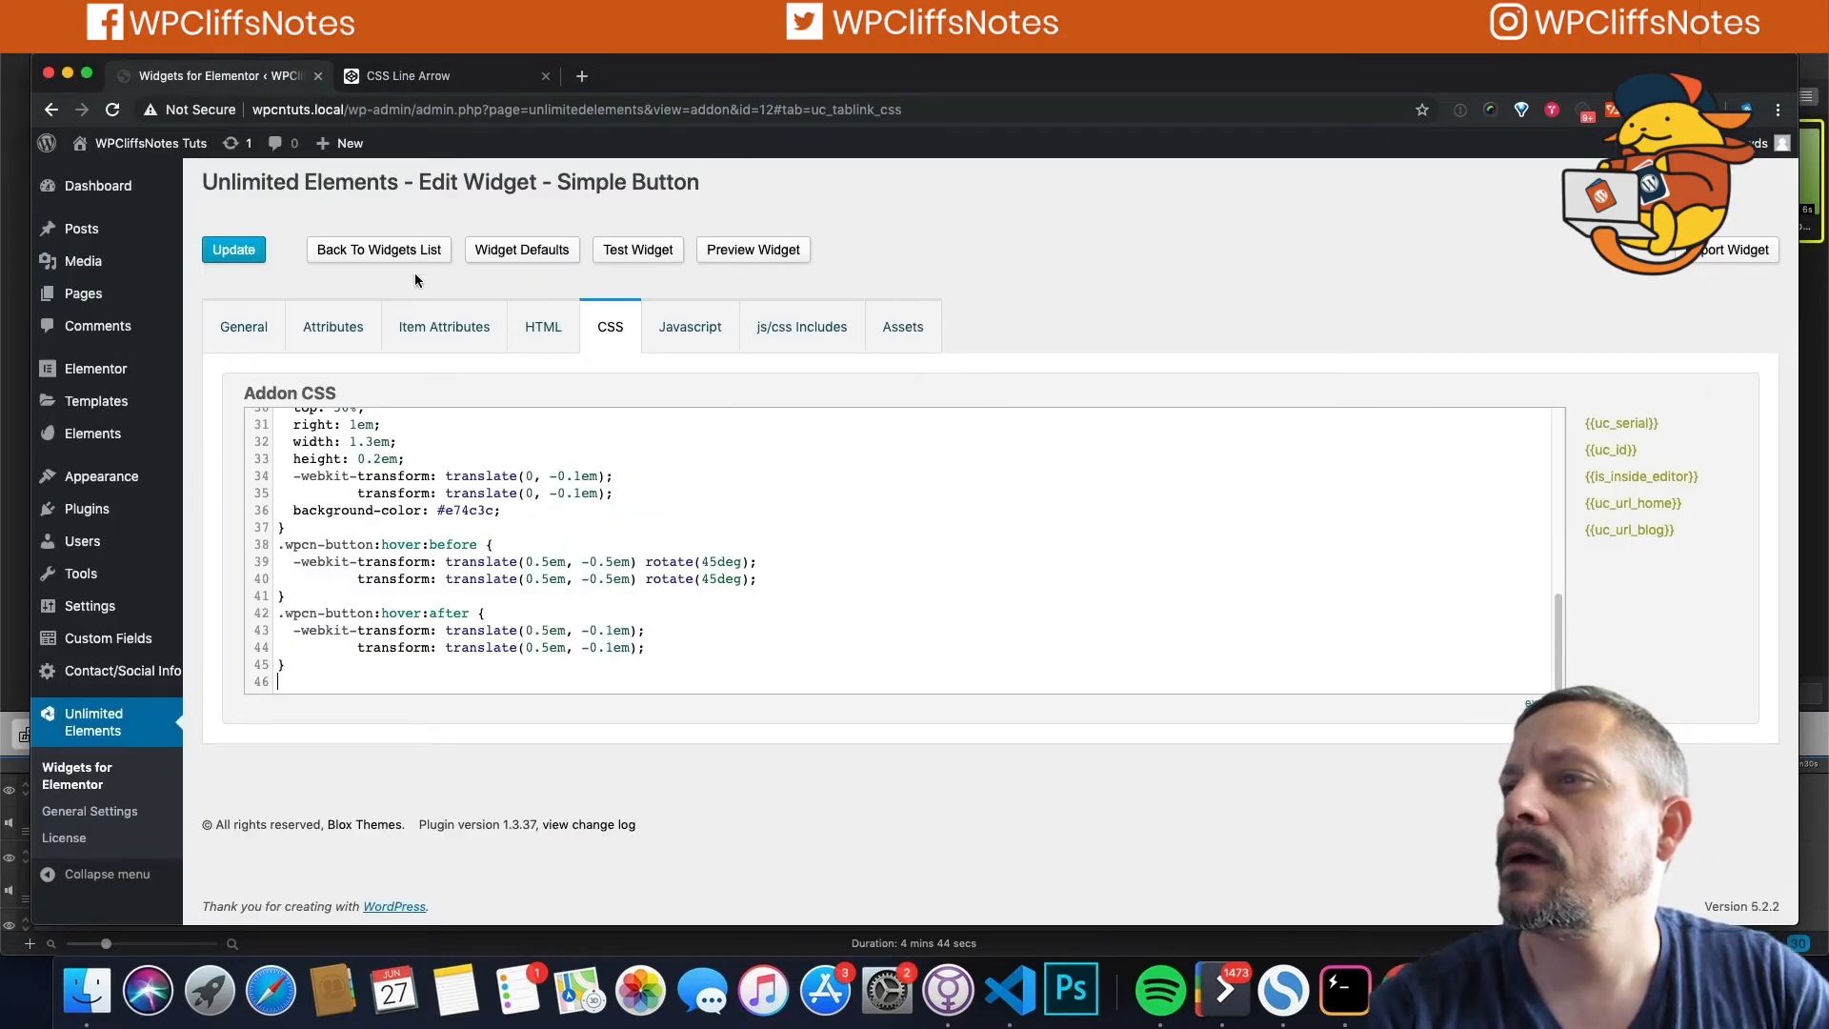
click(535, 329)
Step: Replace the placeholder HTML with the pen's 'CSS Arrow' link line, remove its indent, and update the widget
click(371, 76)
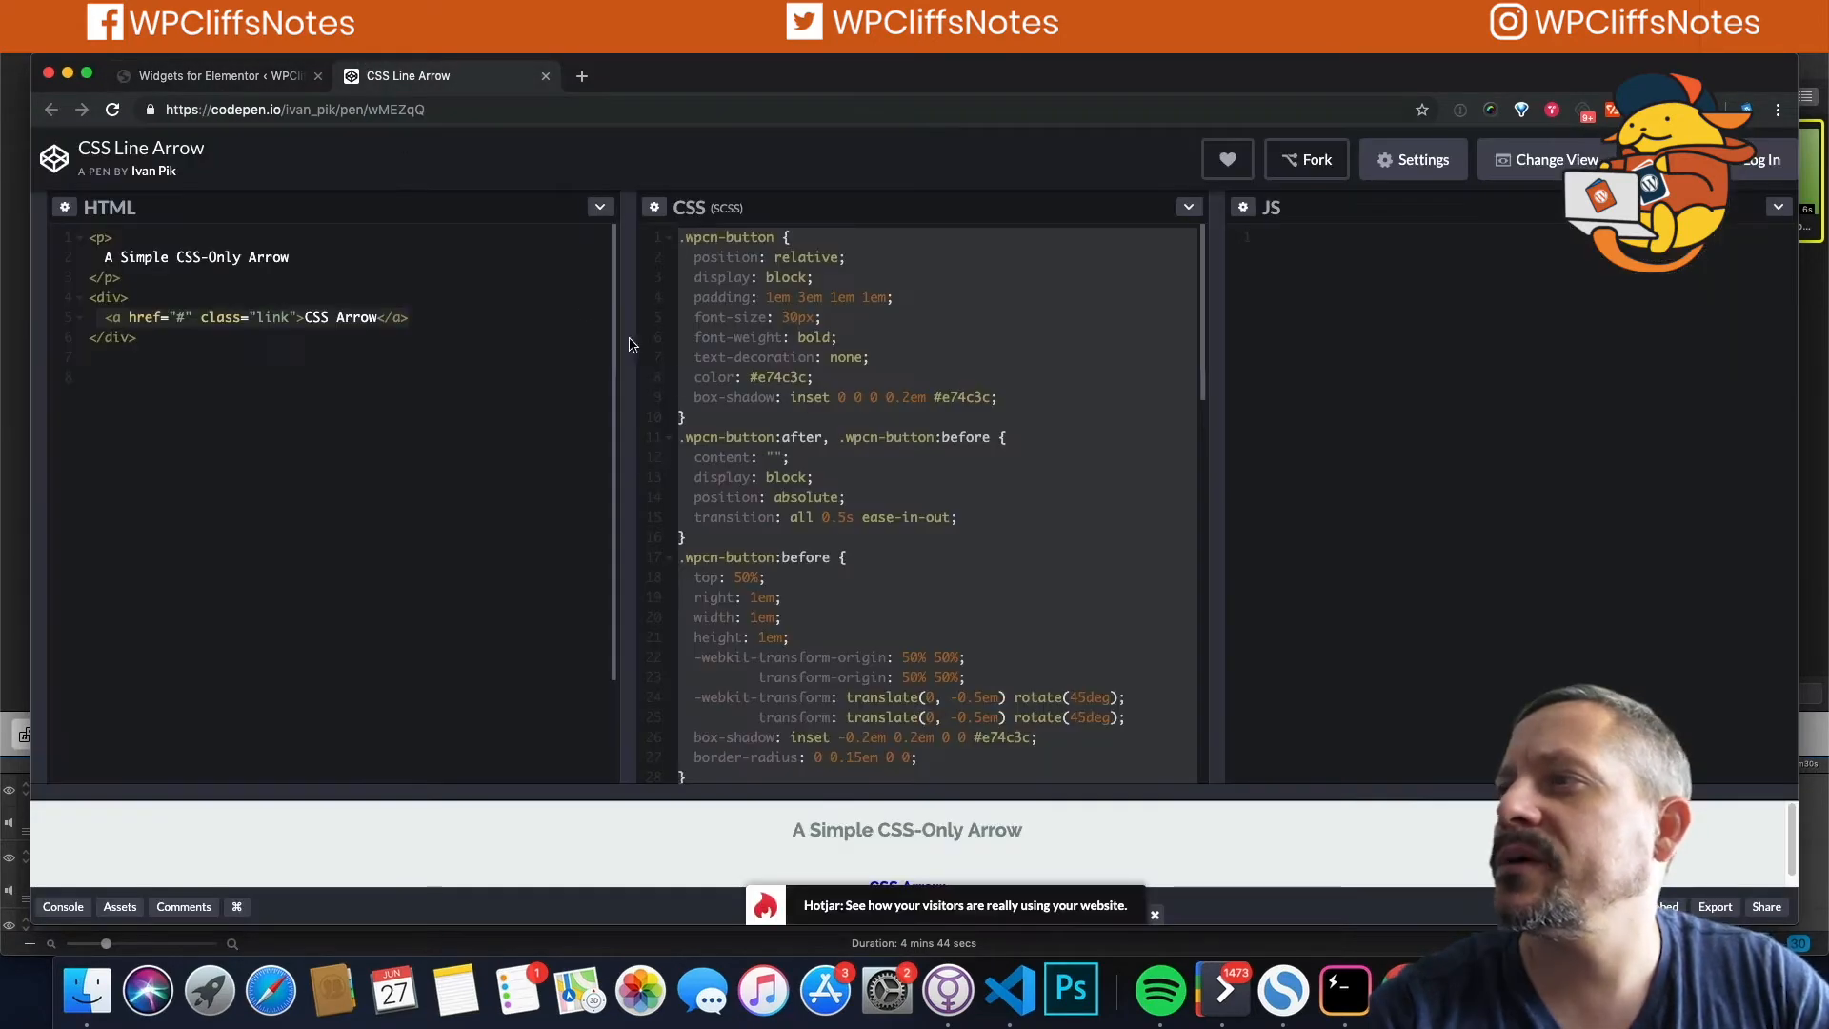
drag(105, 317, 410, 320)
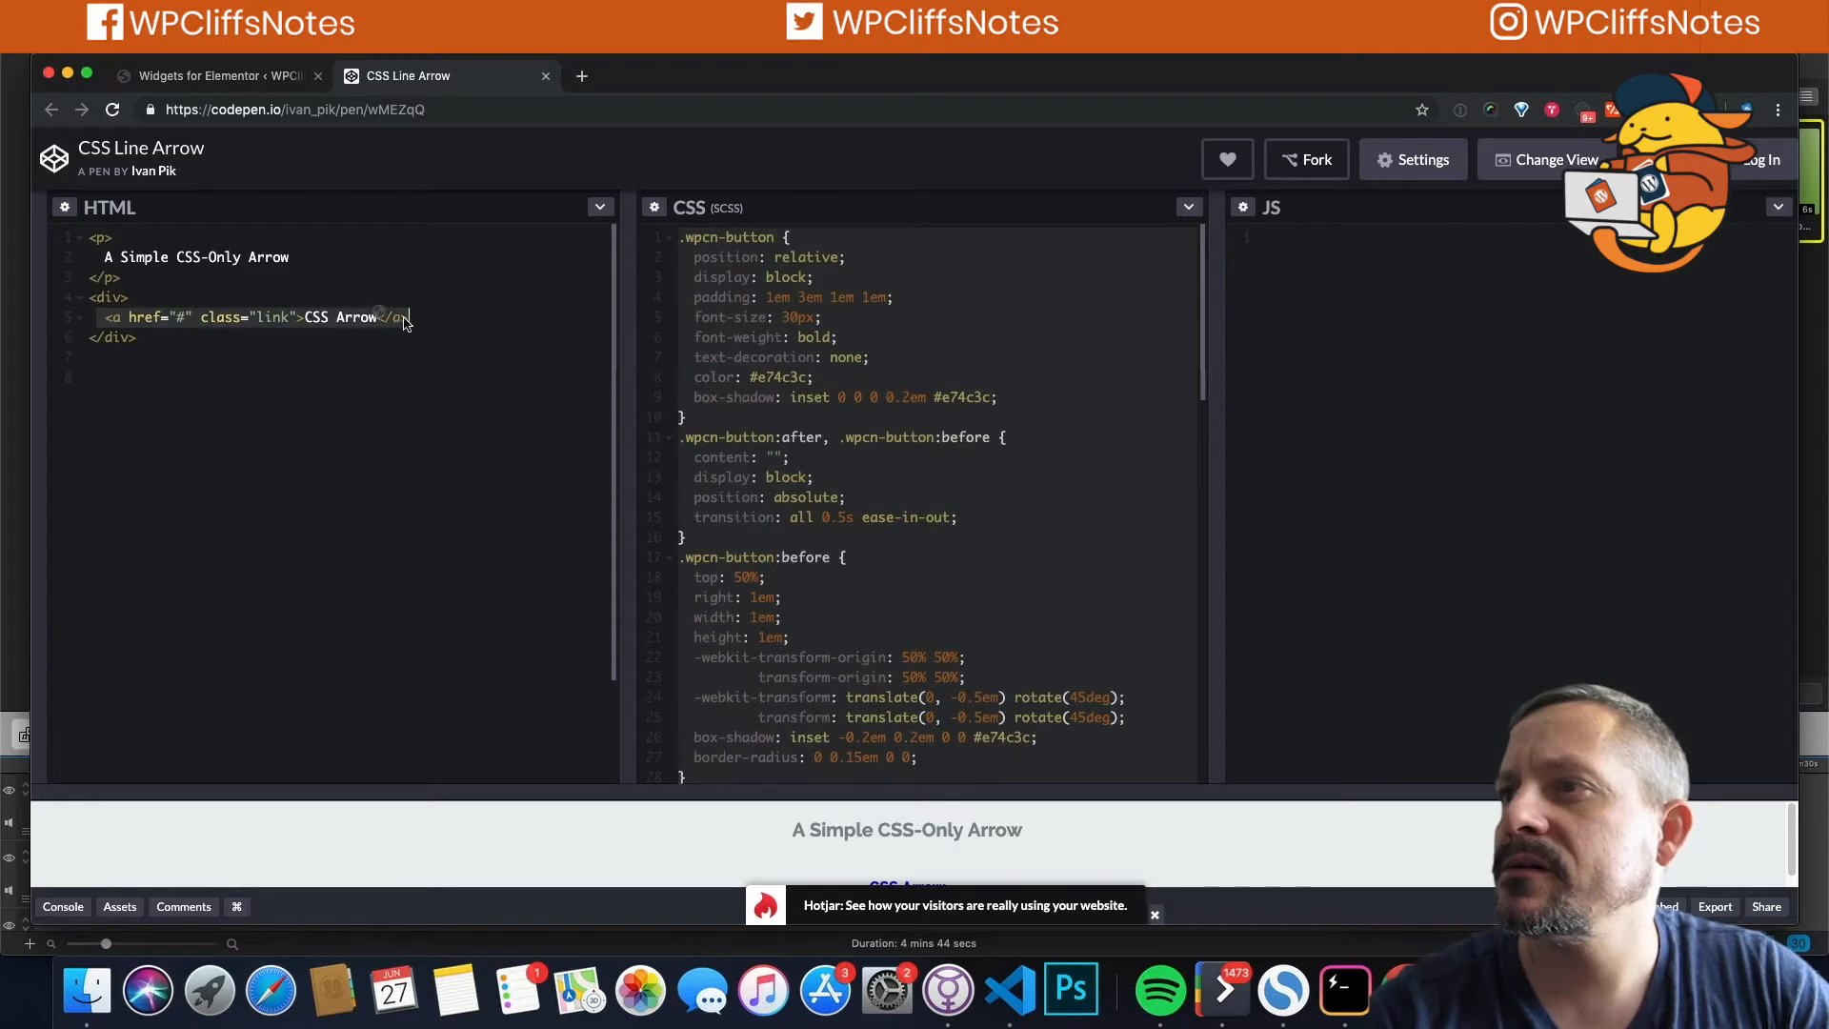
triple_click(417, 318)
key(super+c)
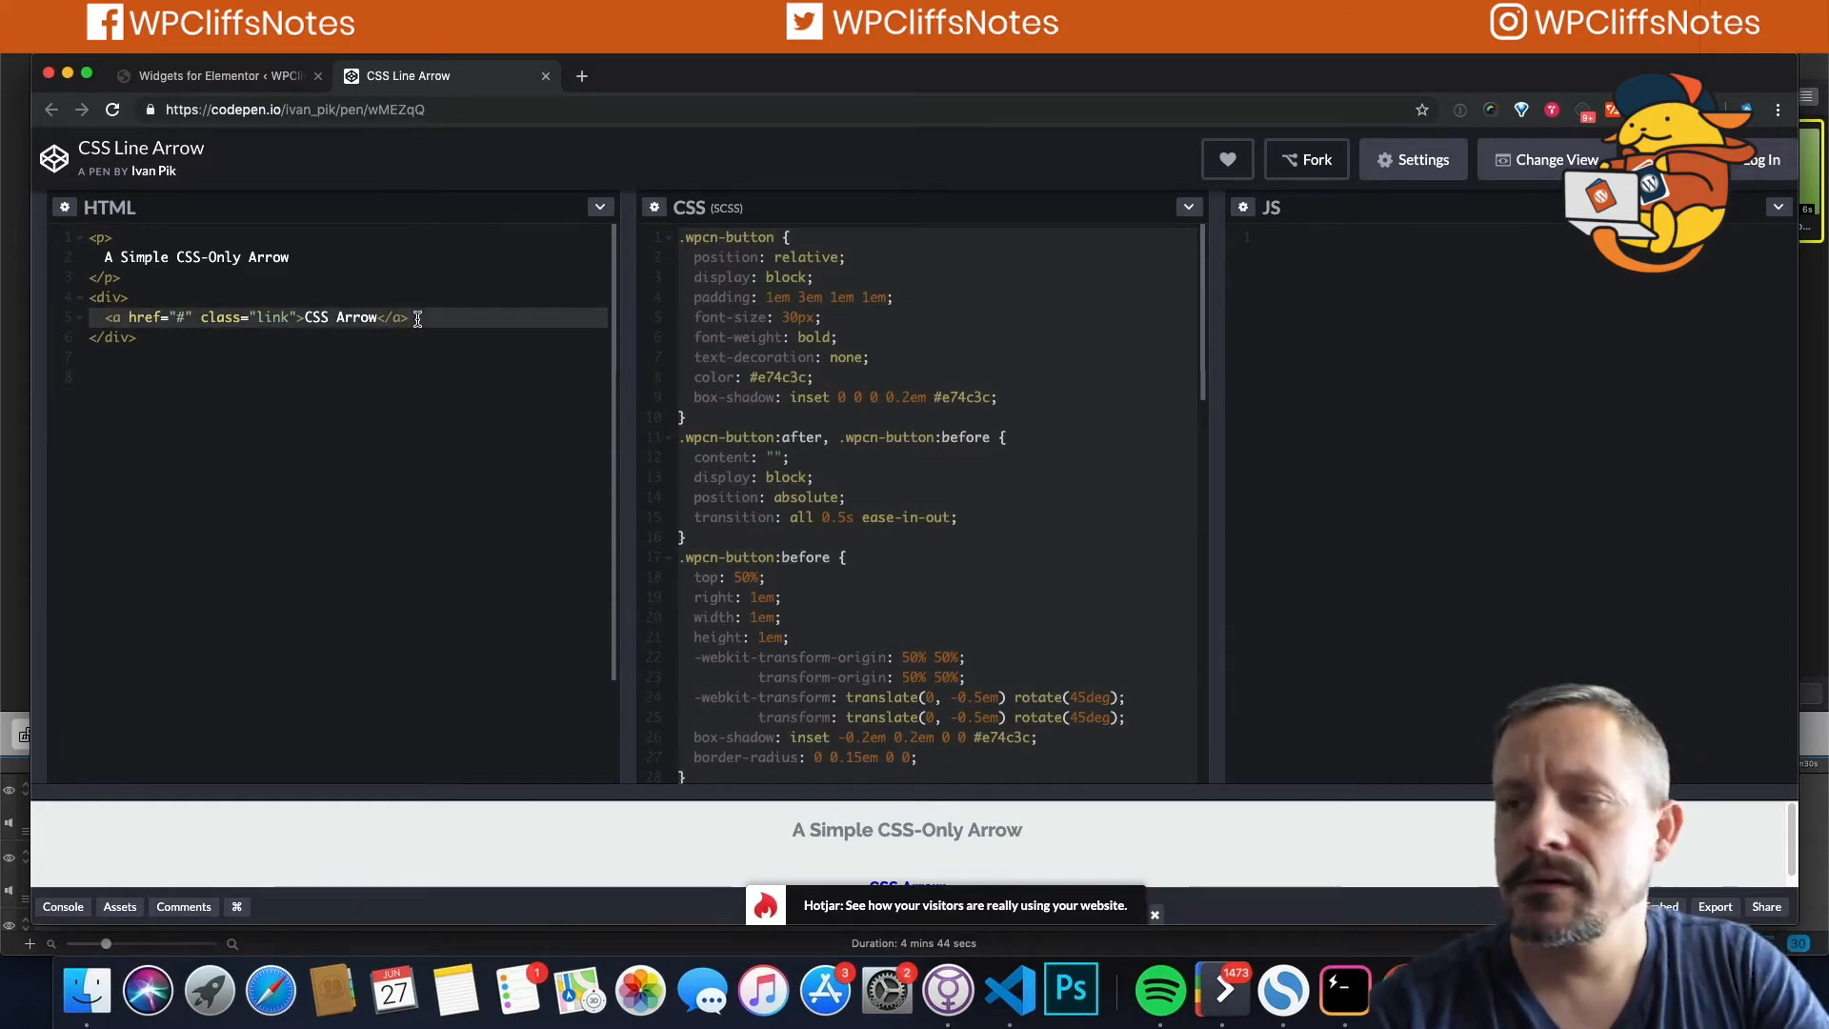
click(269, 77)
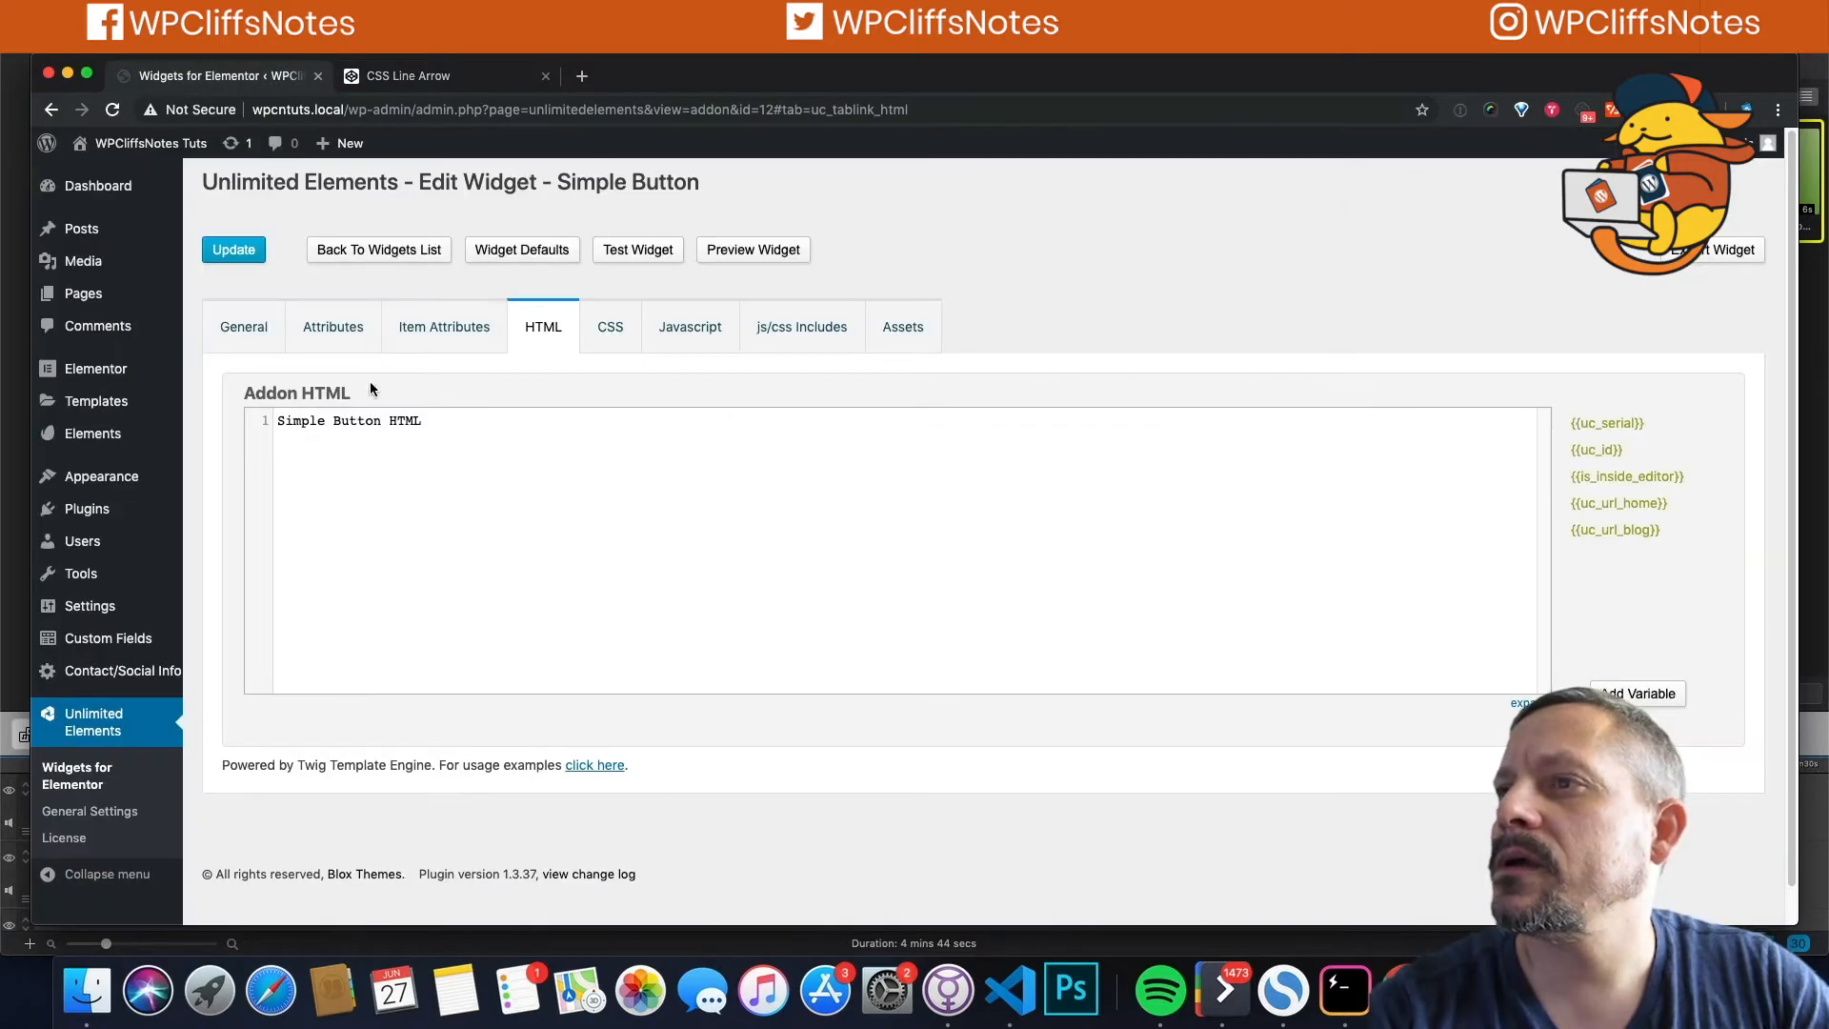
key(super+a)
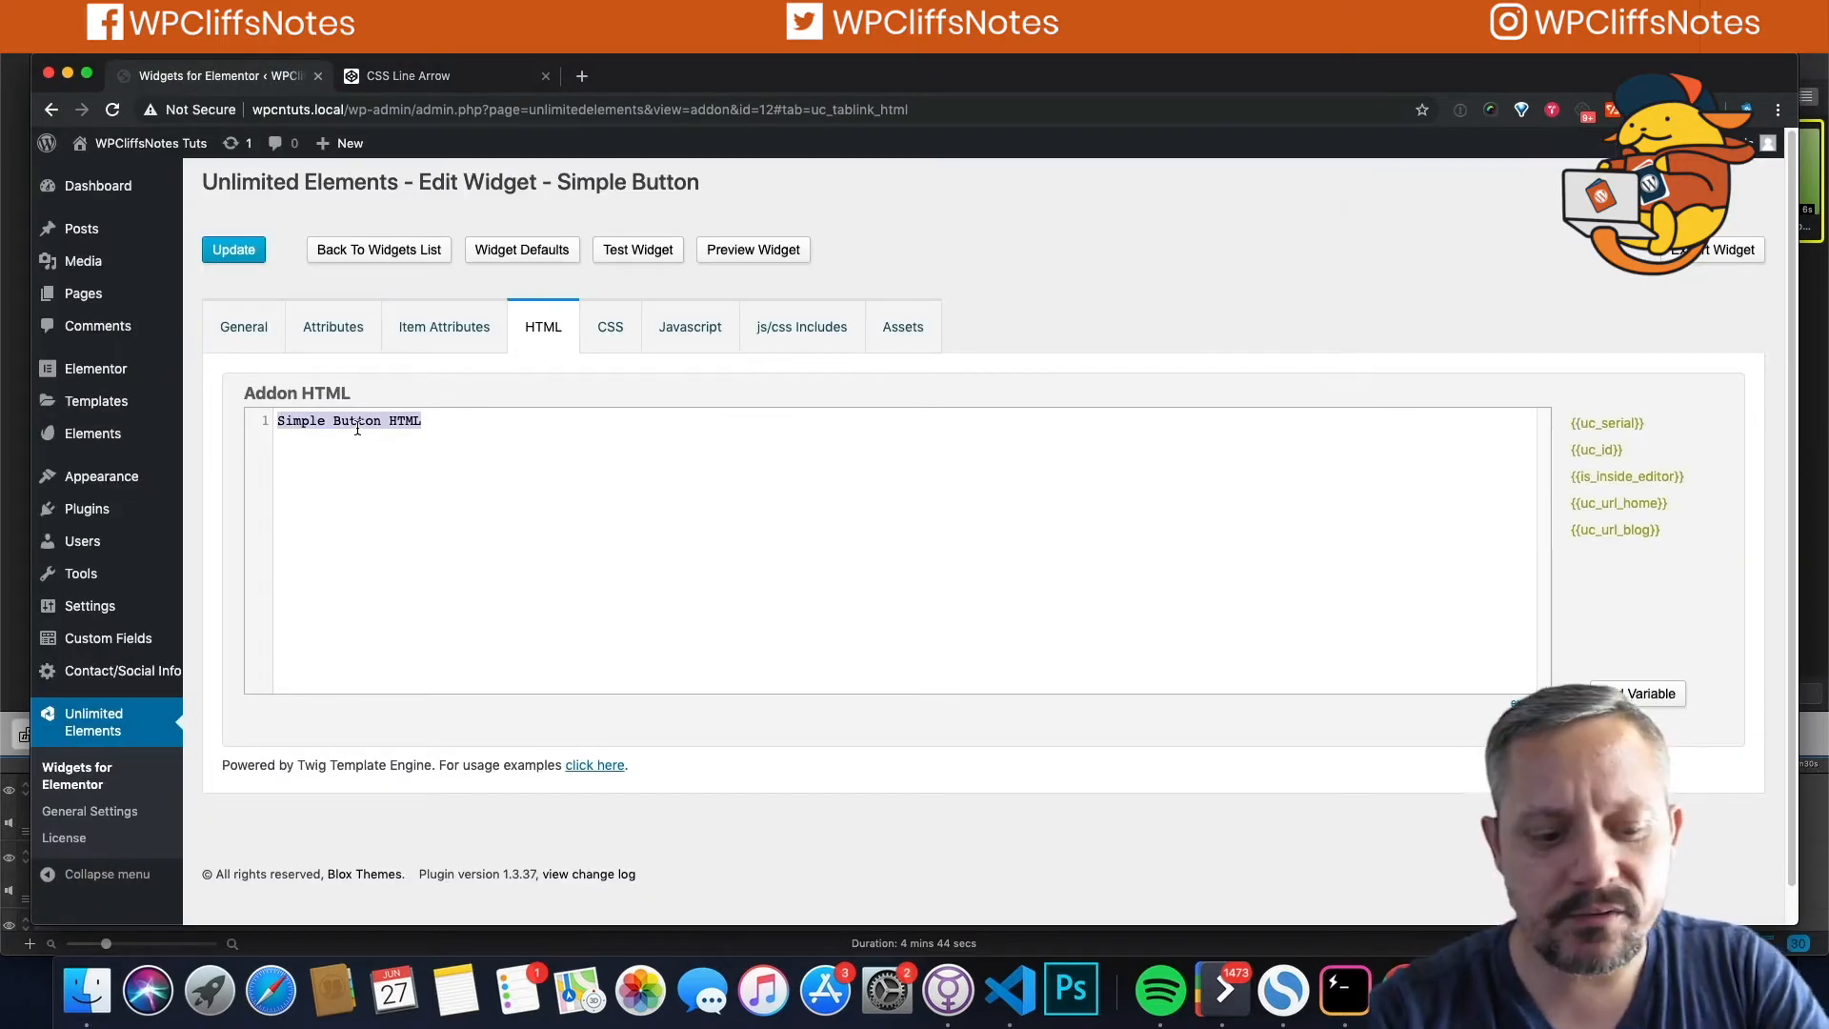
key(super+v)
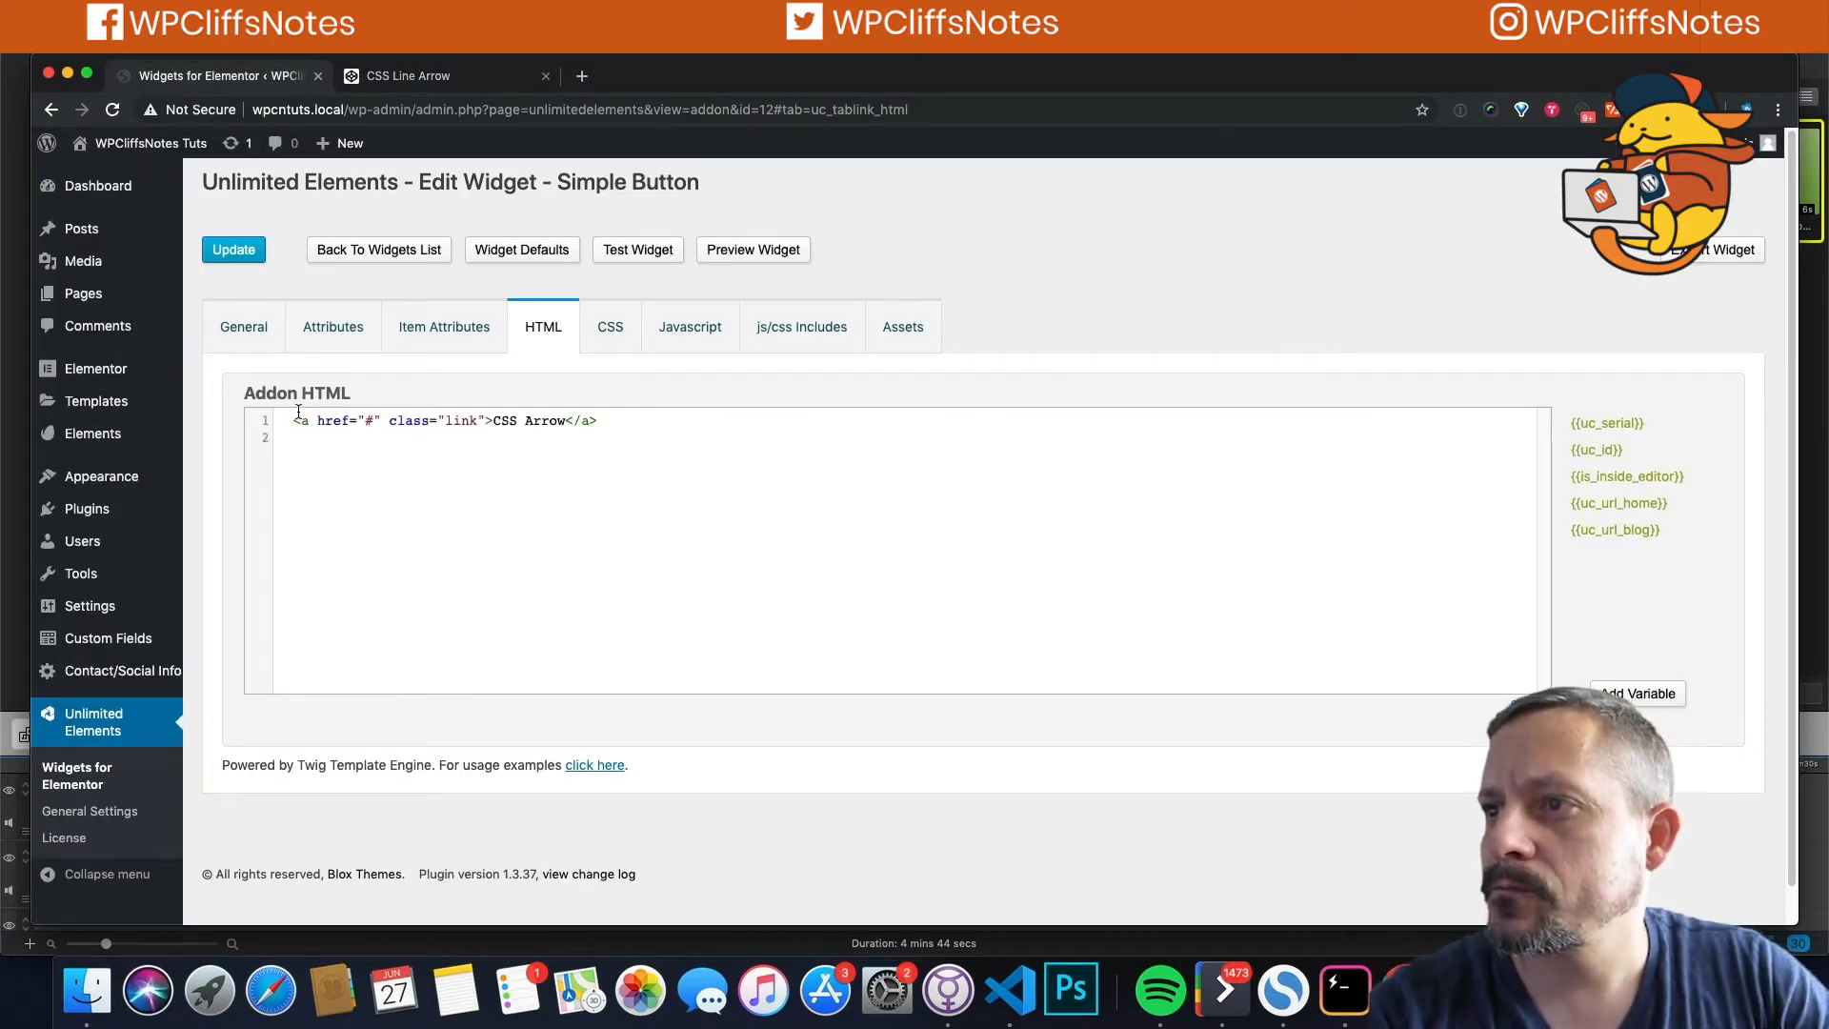
click(292, 420)
key(BackSpace)
key(BackSpace)
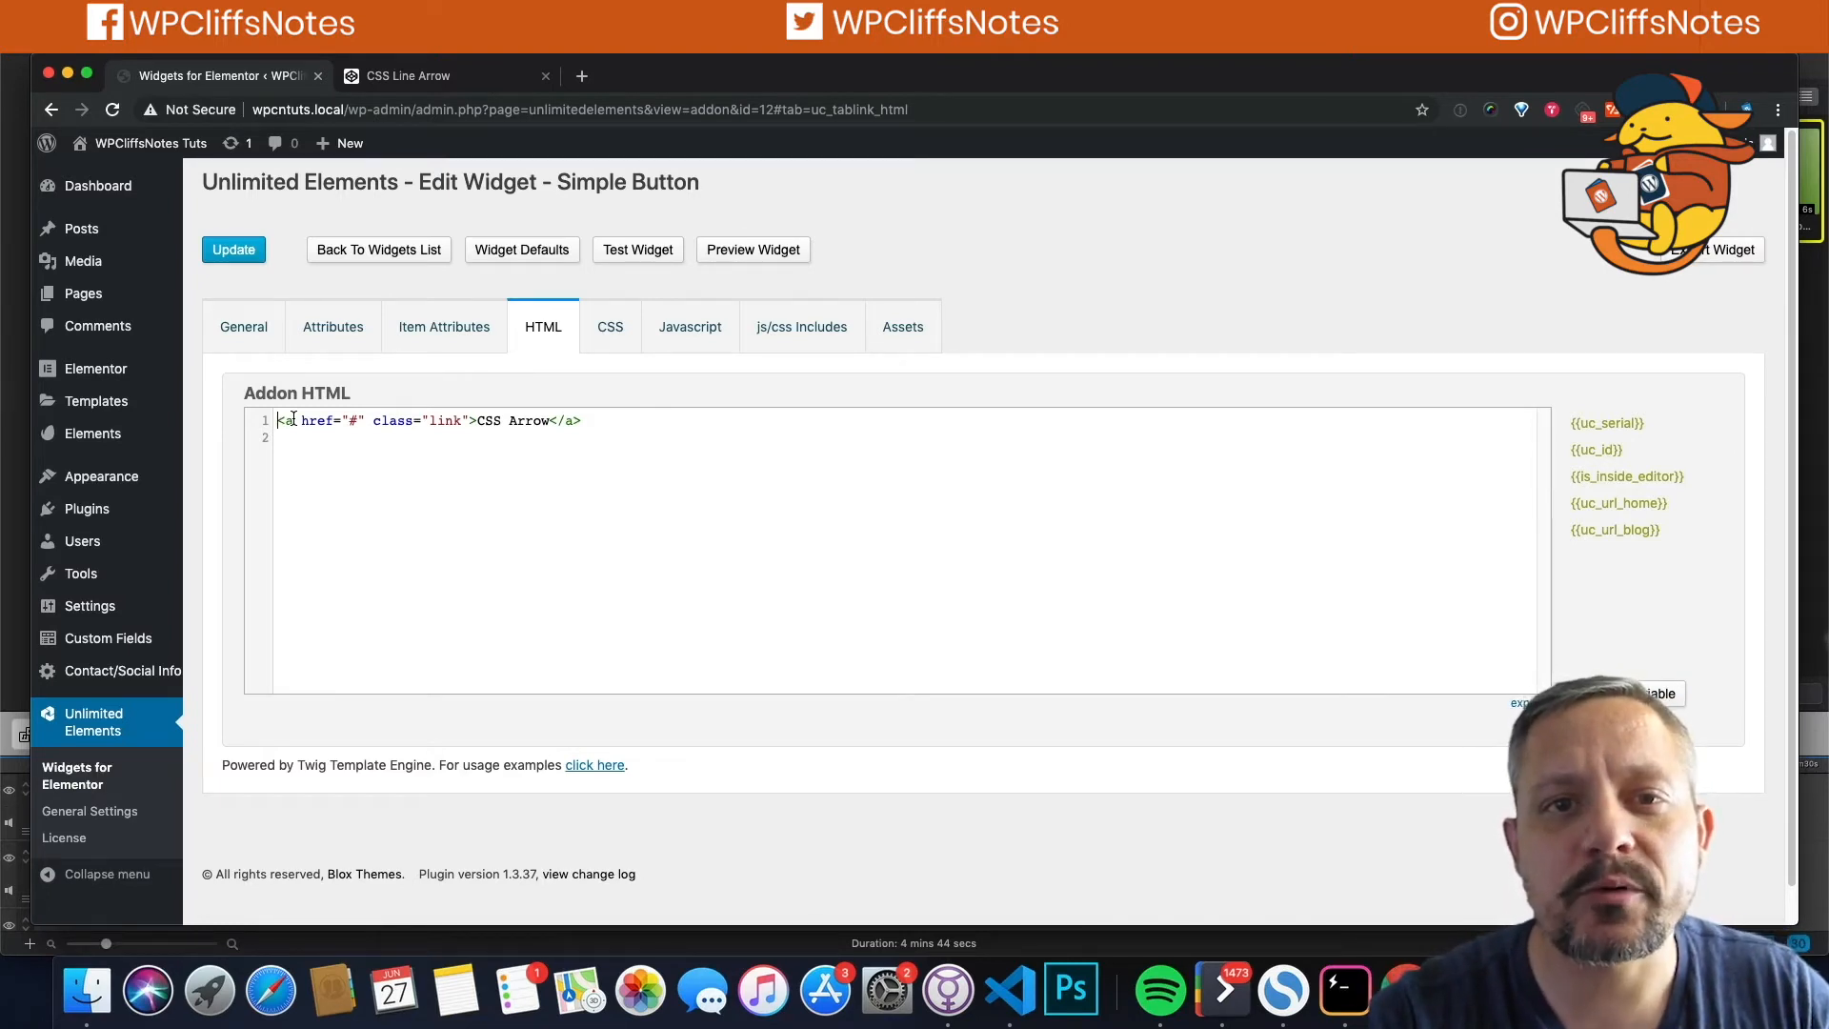
click(235, 252)
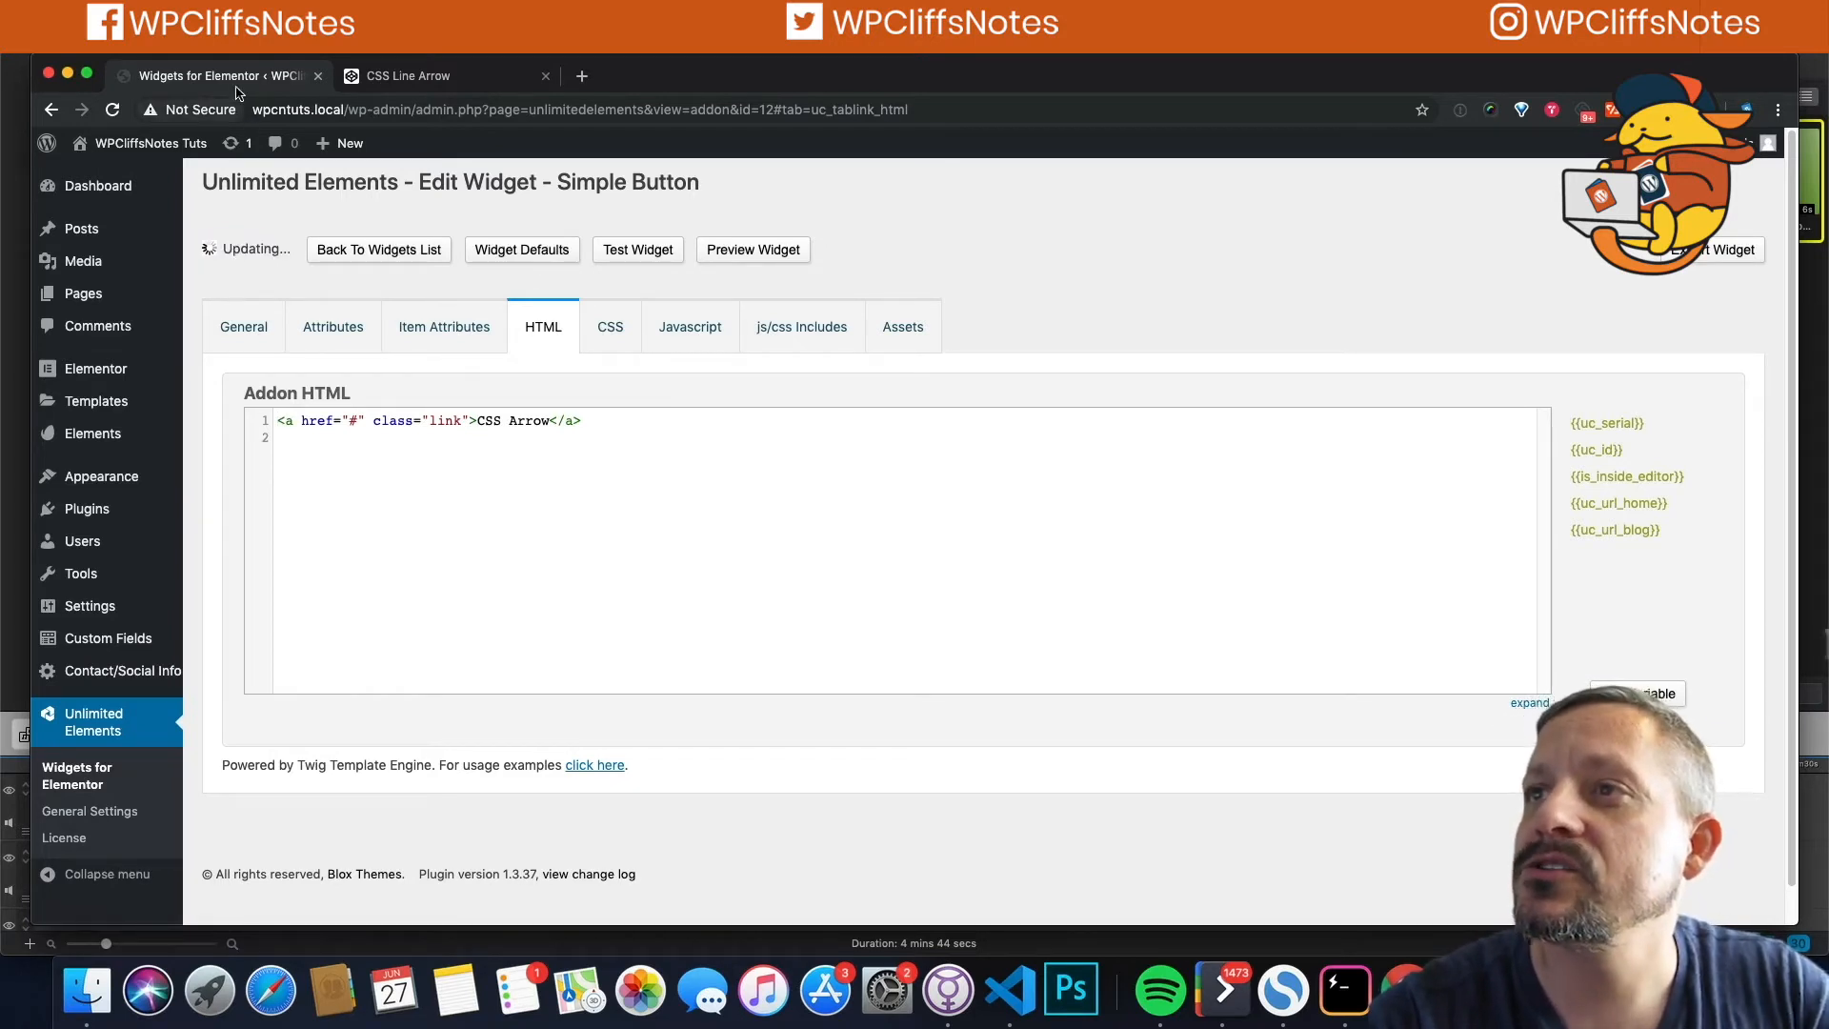
Step: Save the widget, then open 'Creating Elementor Widgets/ Modules' in Elementor in a new tab
click(237, 250)
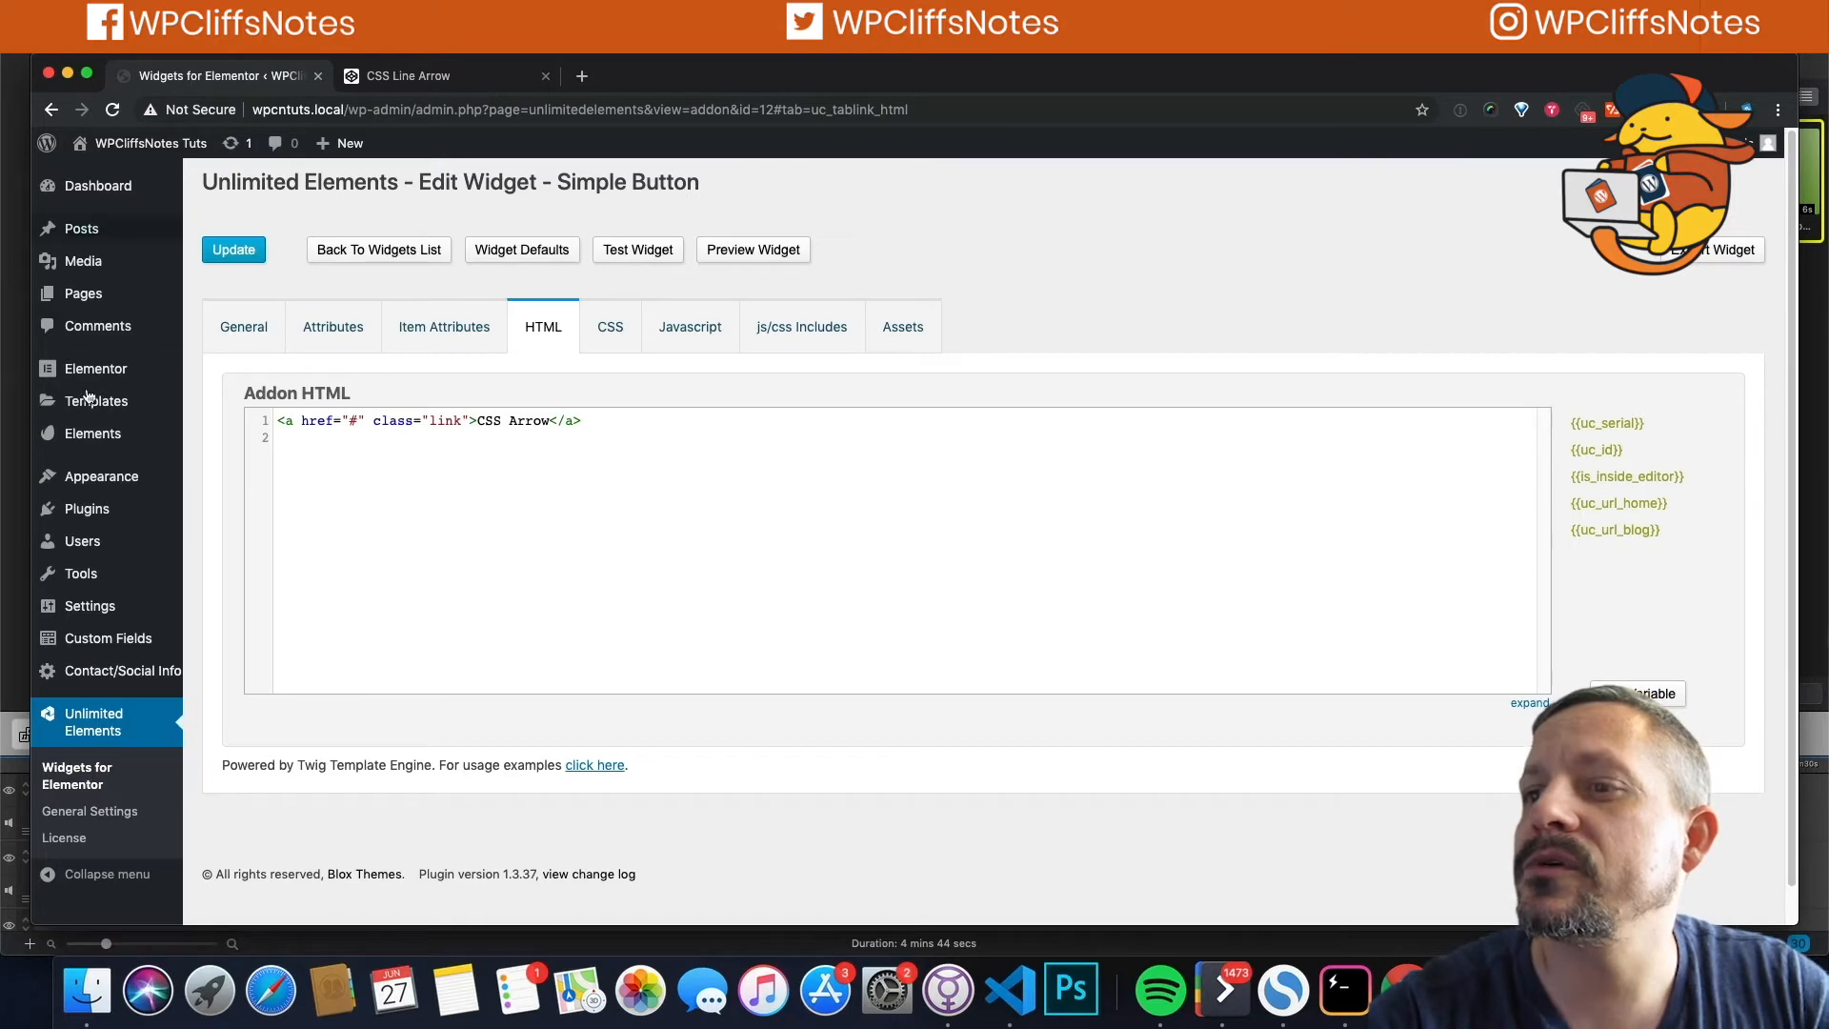
super+click(98, 299)
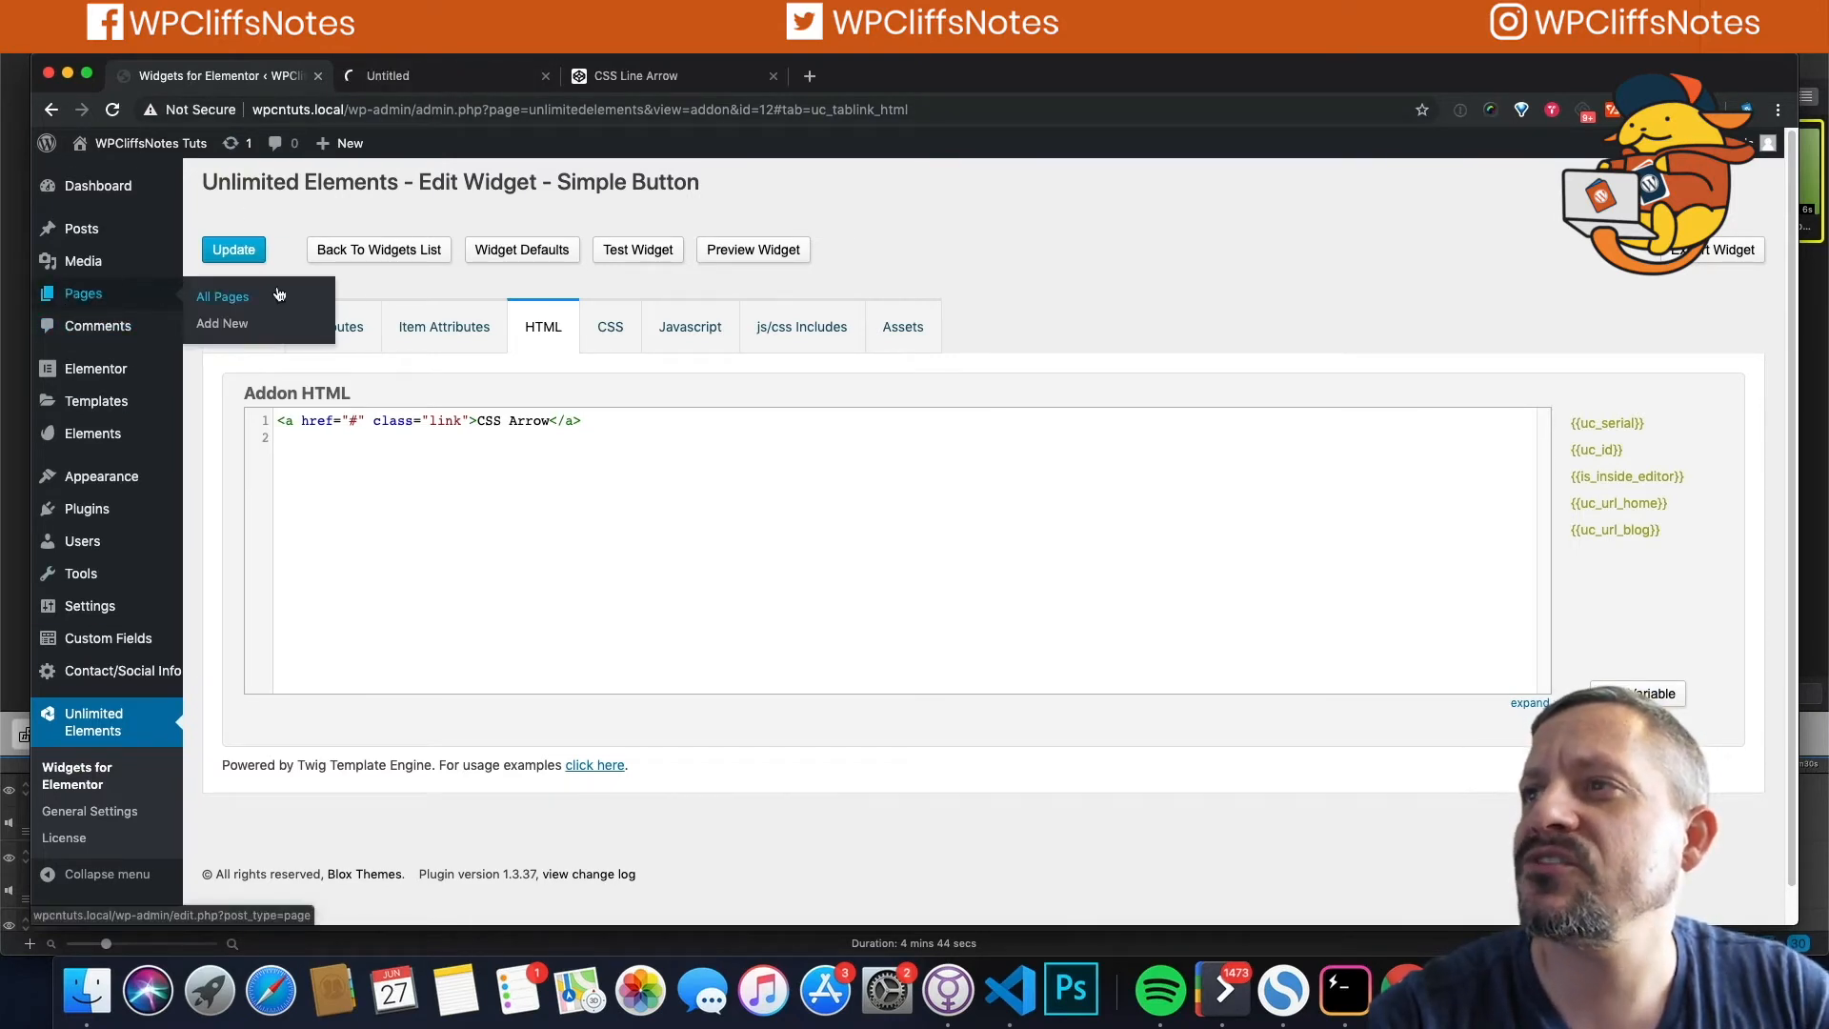
click(428, 76)
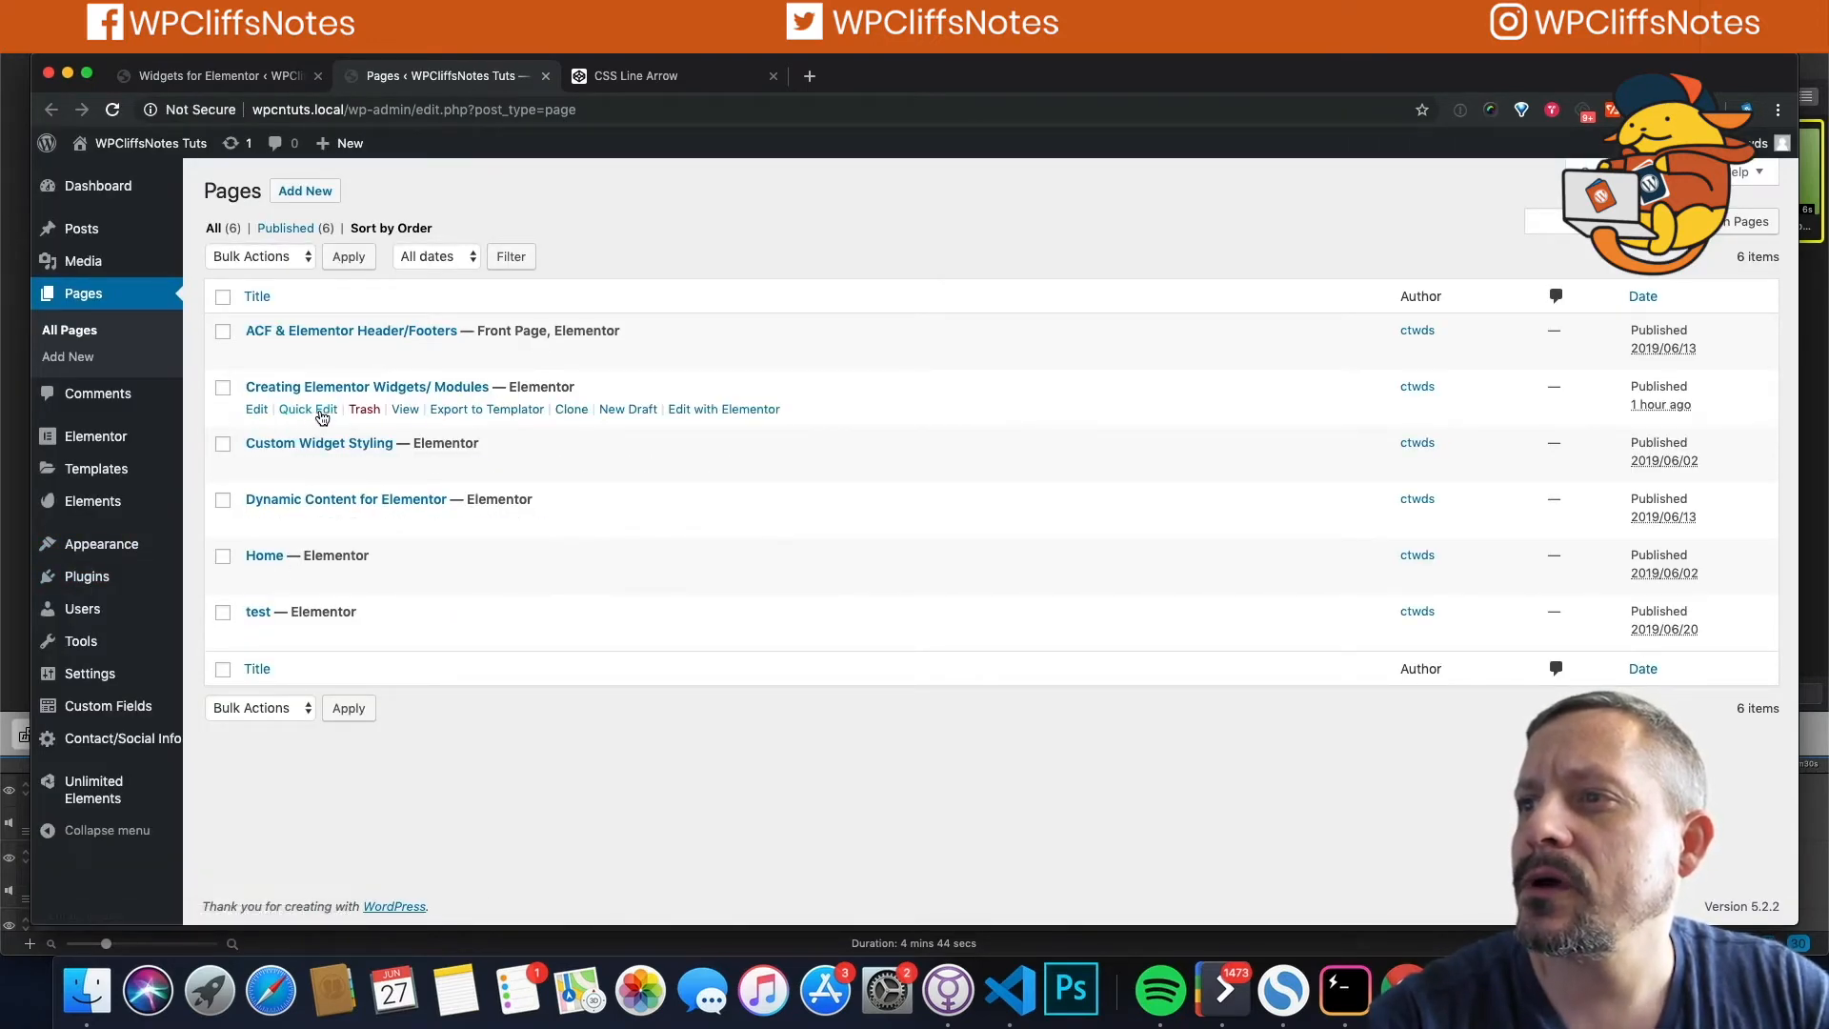
click(738, 411)
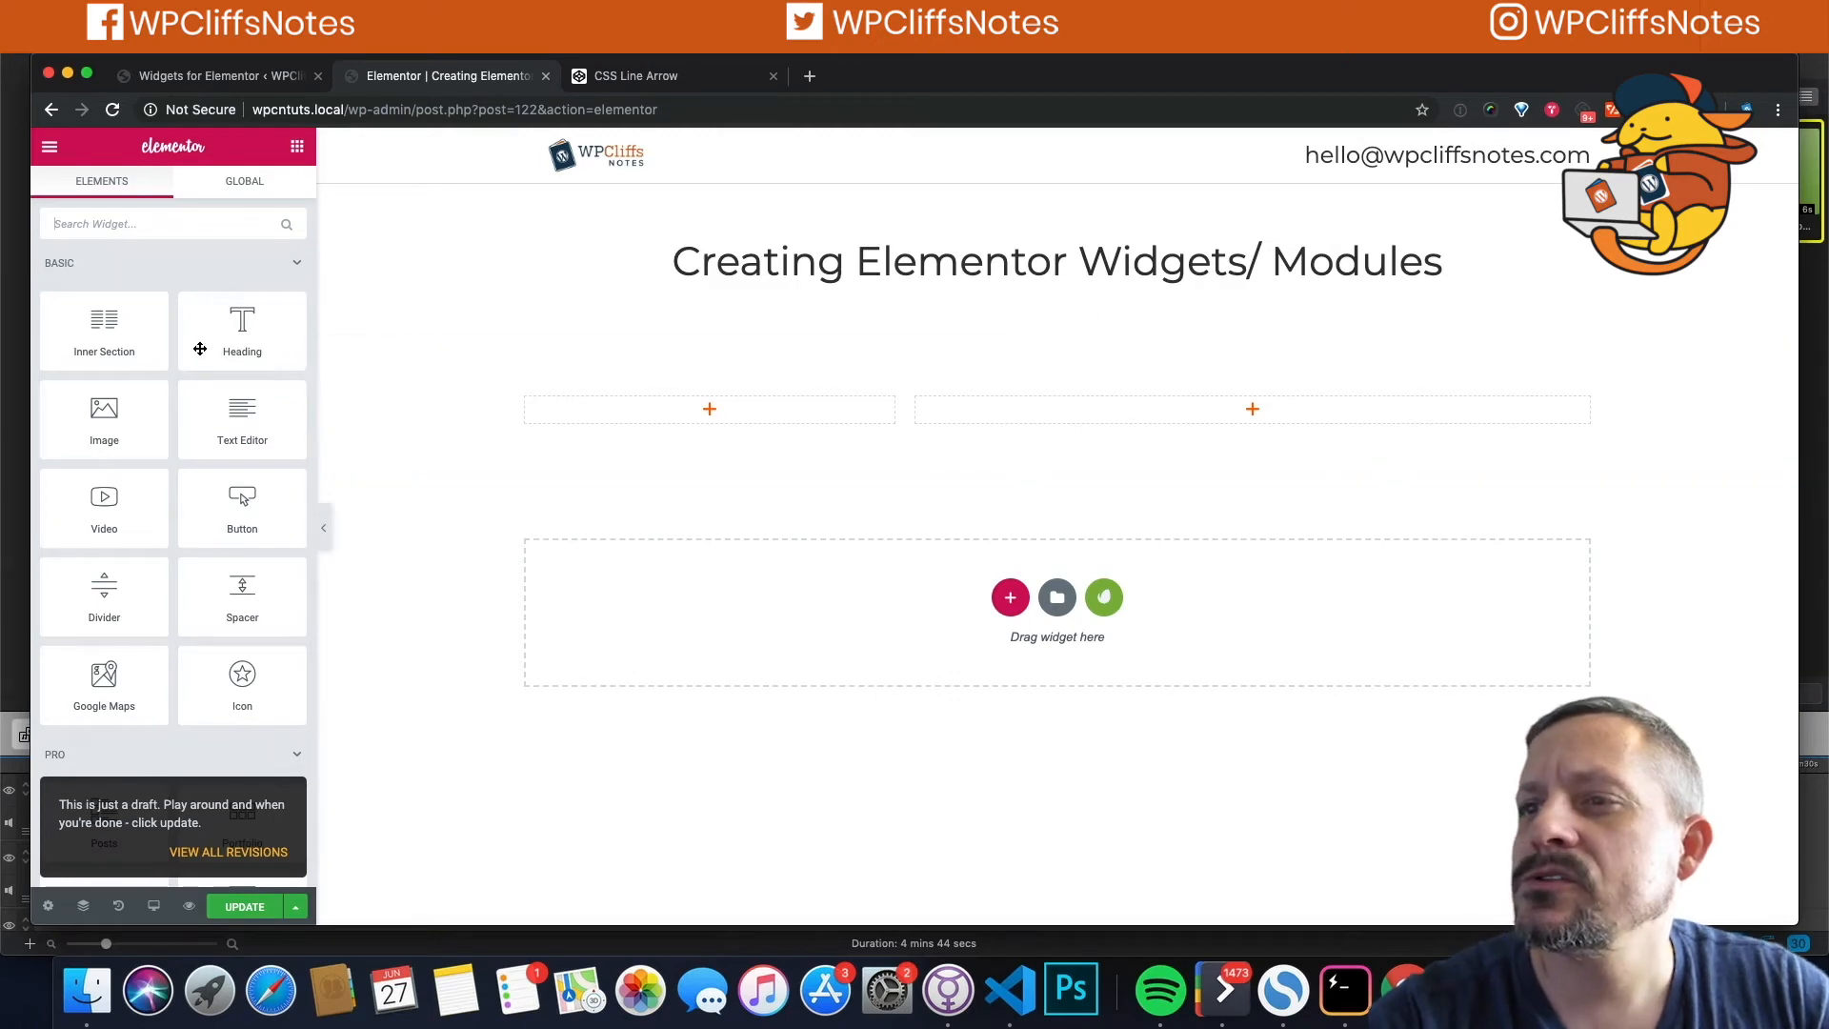
click(295, 263)
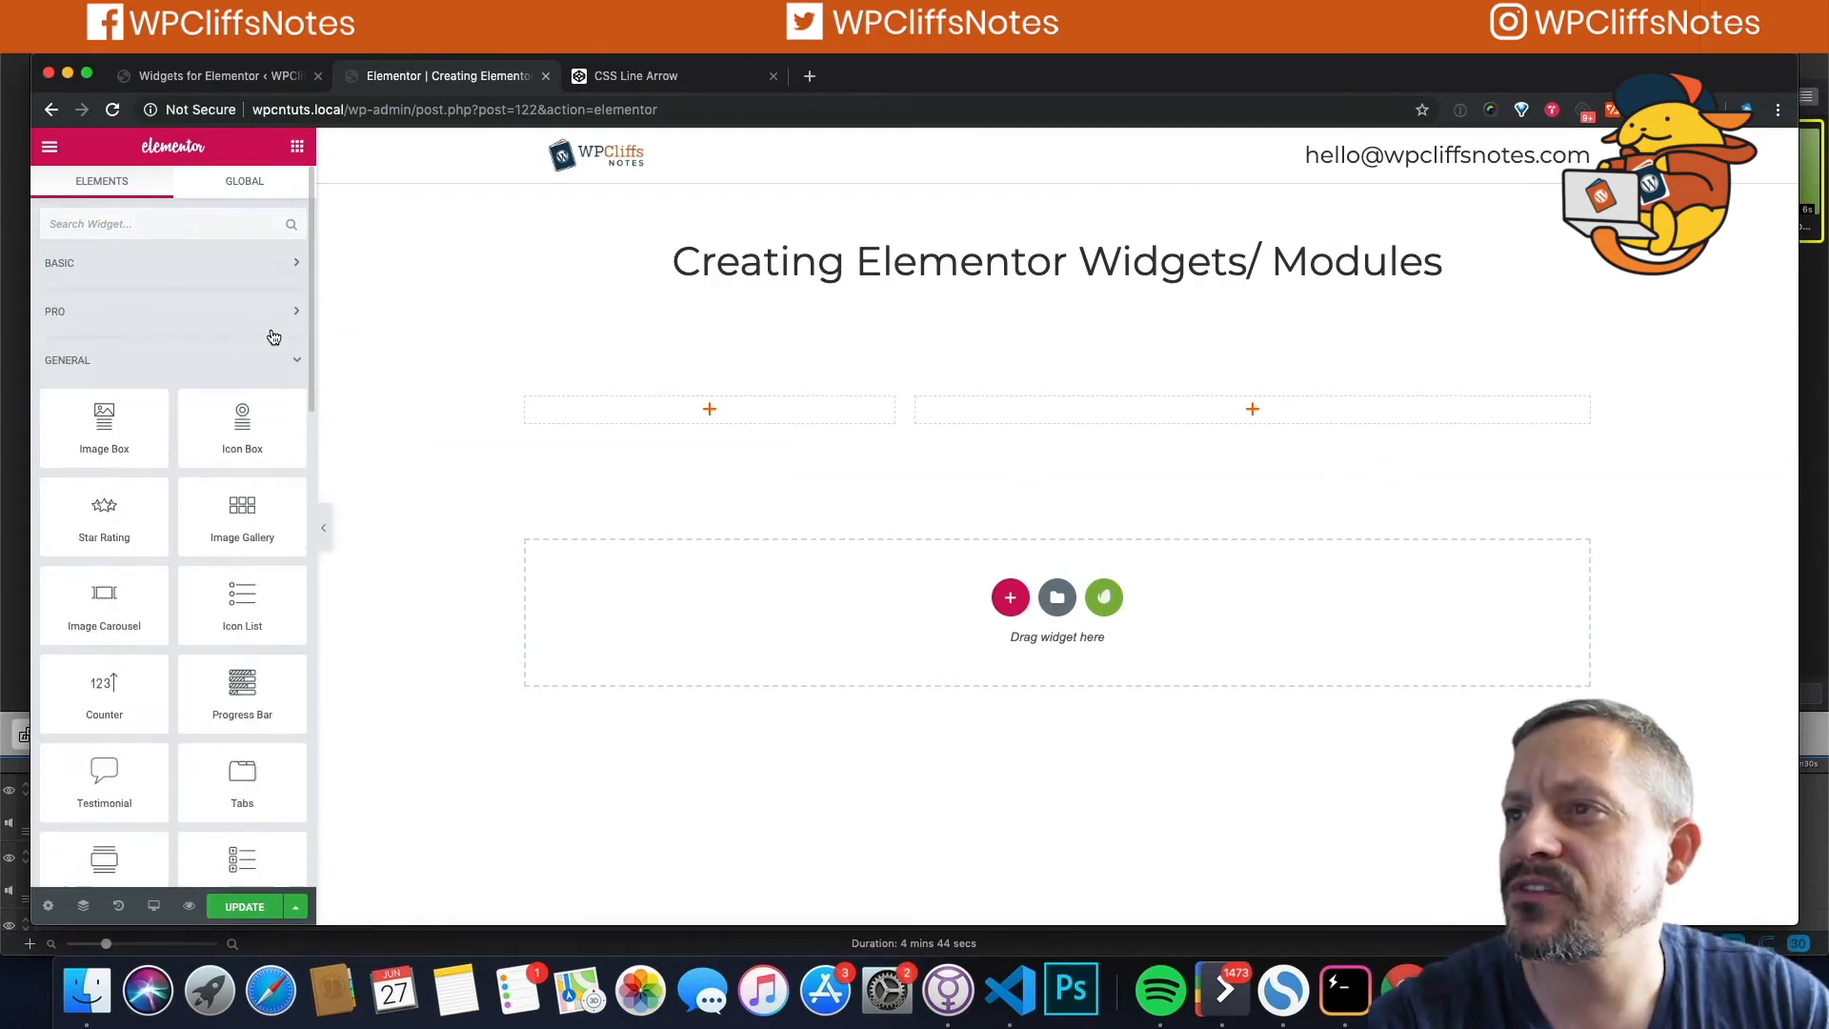
Step: Drag Simple Button from MY ELEMENTOR WIDGETS into the page's left column
click(297, 365)
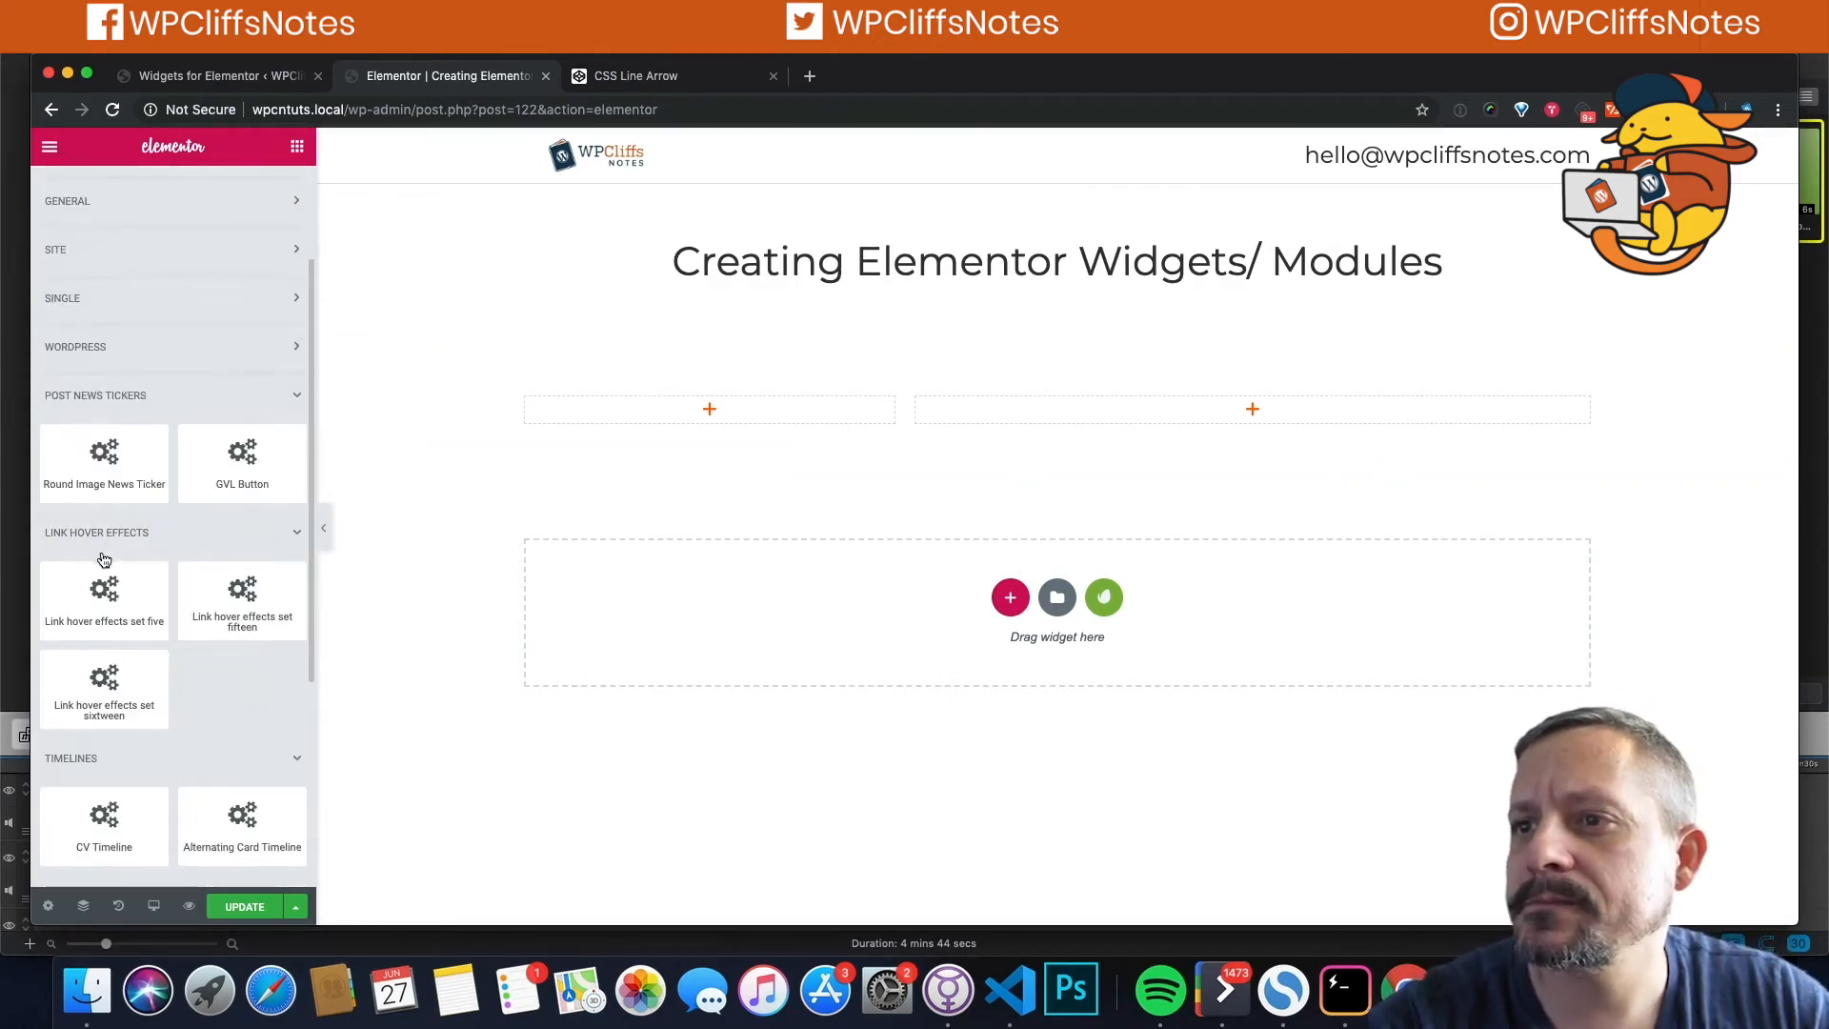
scroll(145, 656, down, 3)
scroll(145, 655, down, 2)
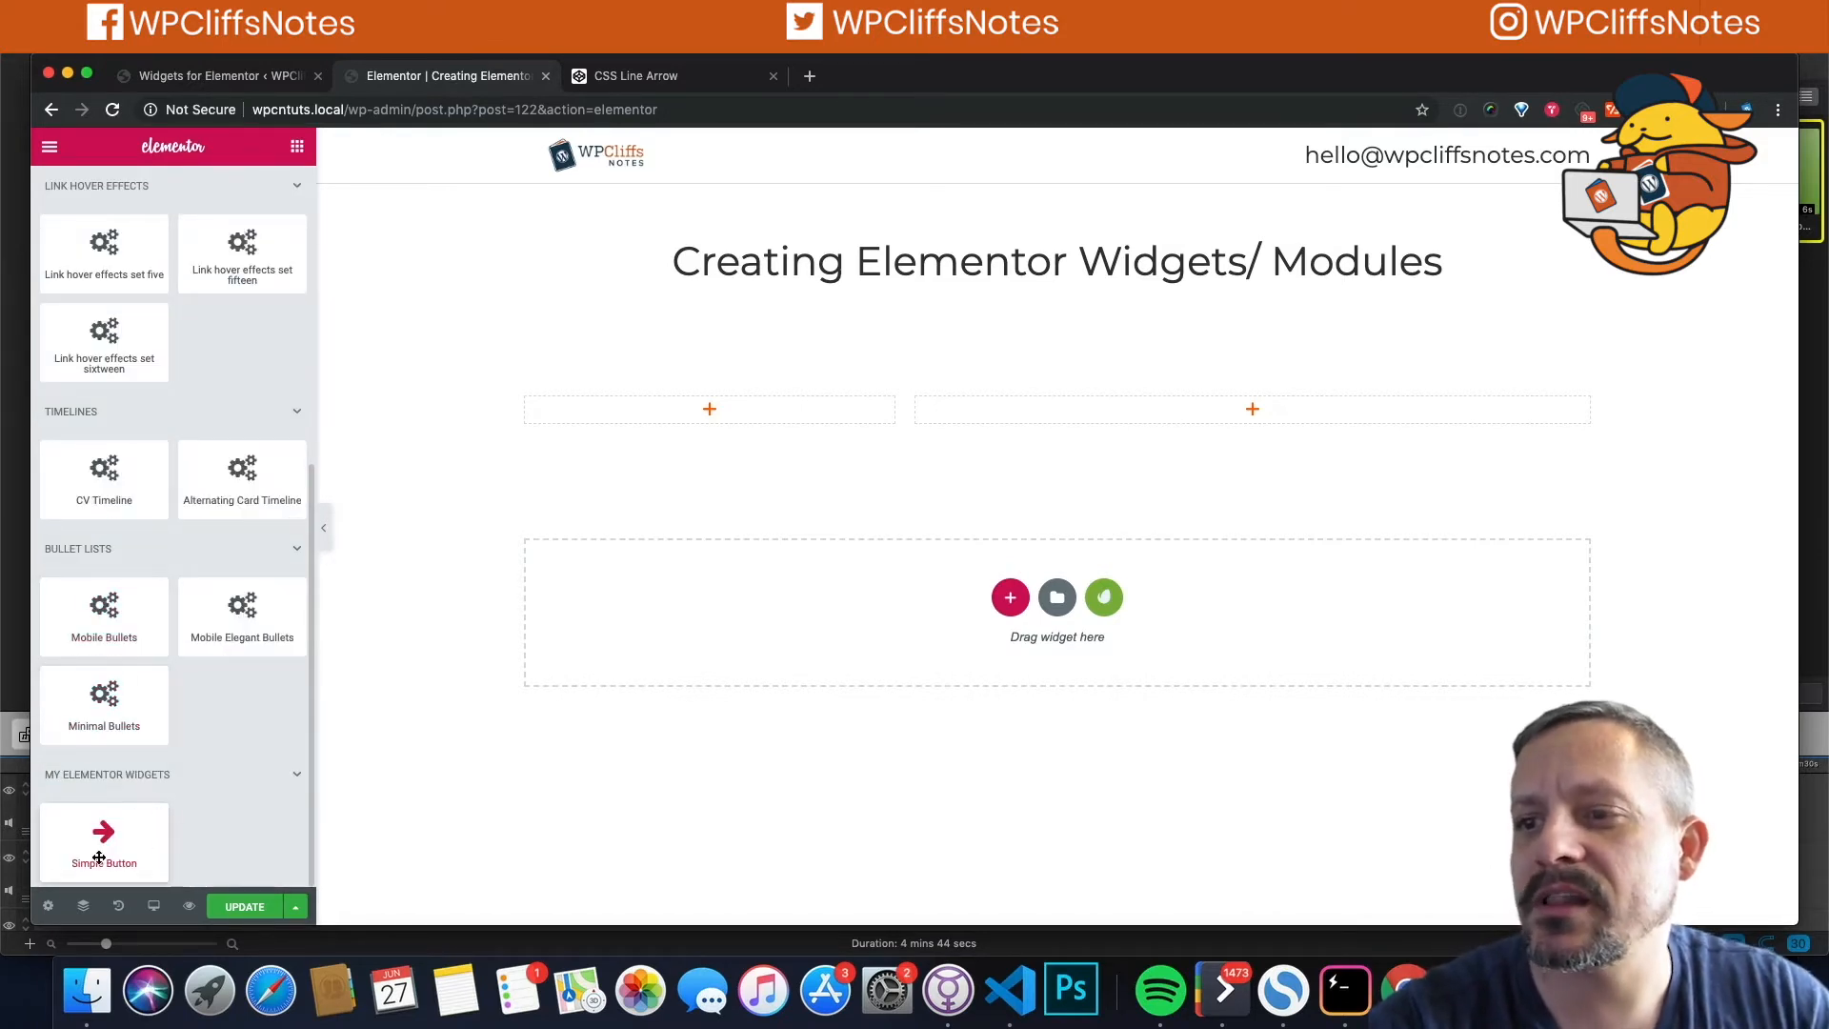
drag(114, 840, 650, 416)
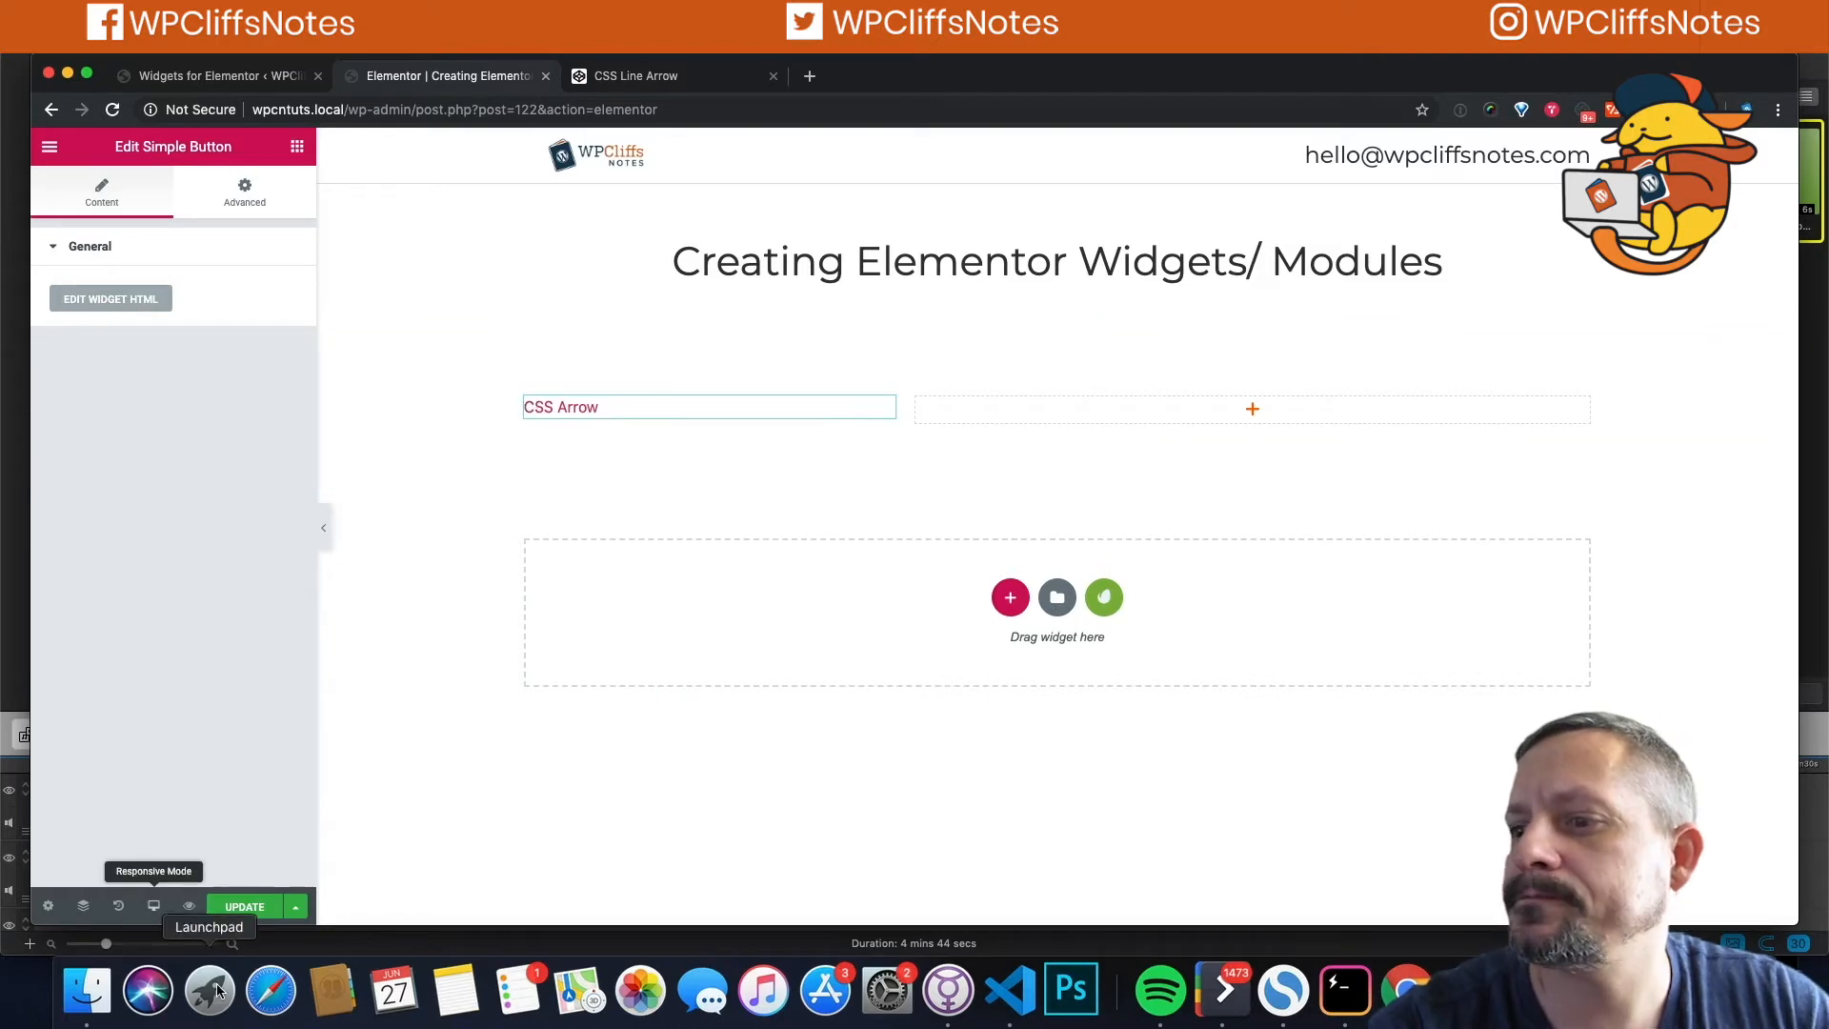
Step: Save the page and copy the wpcn-button class name from the widget's CSS
click(245, 906)
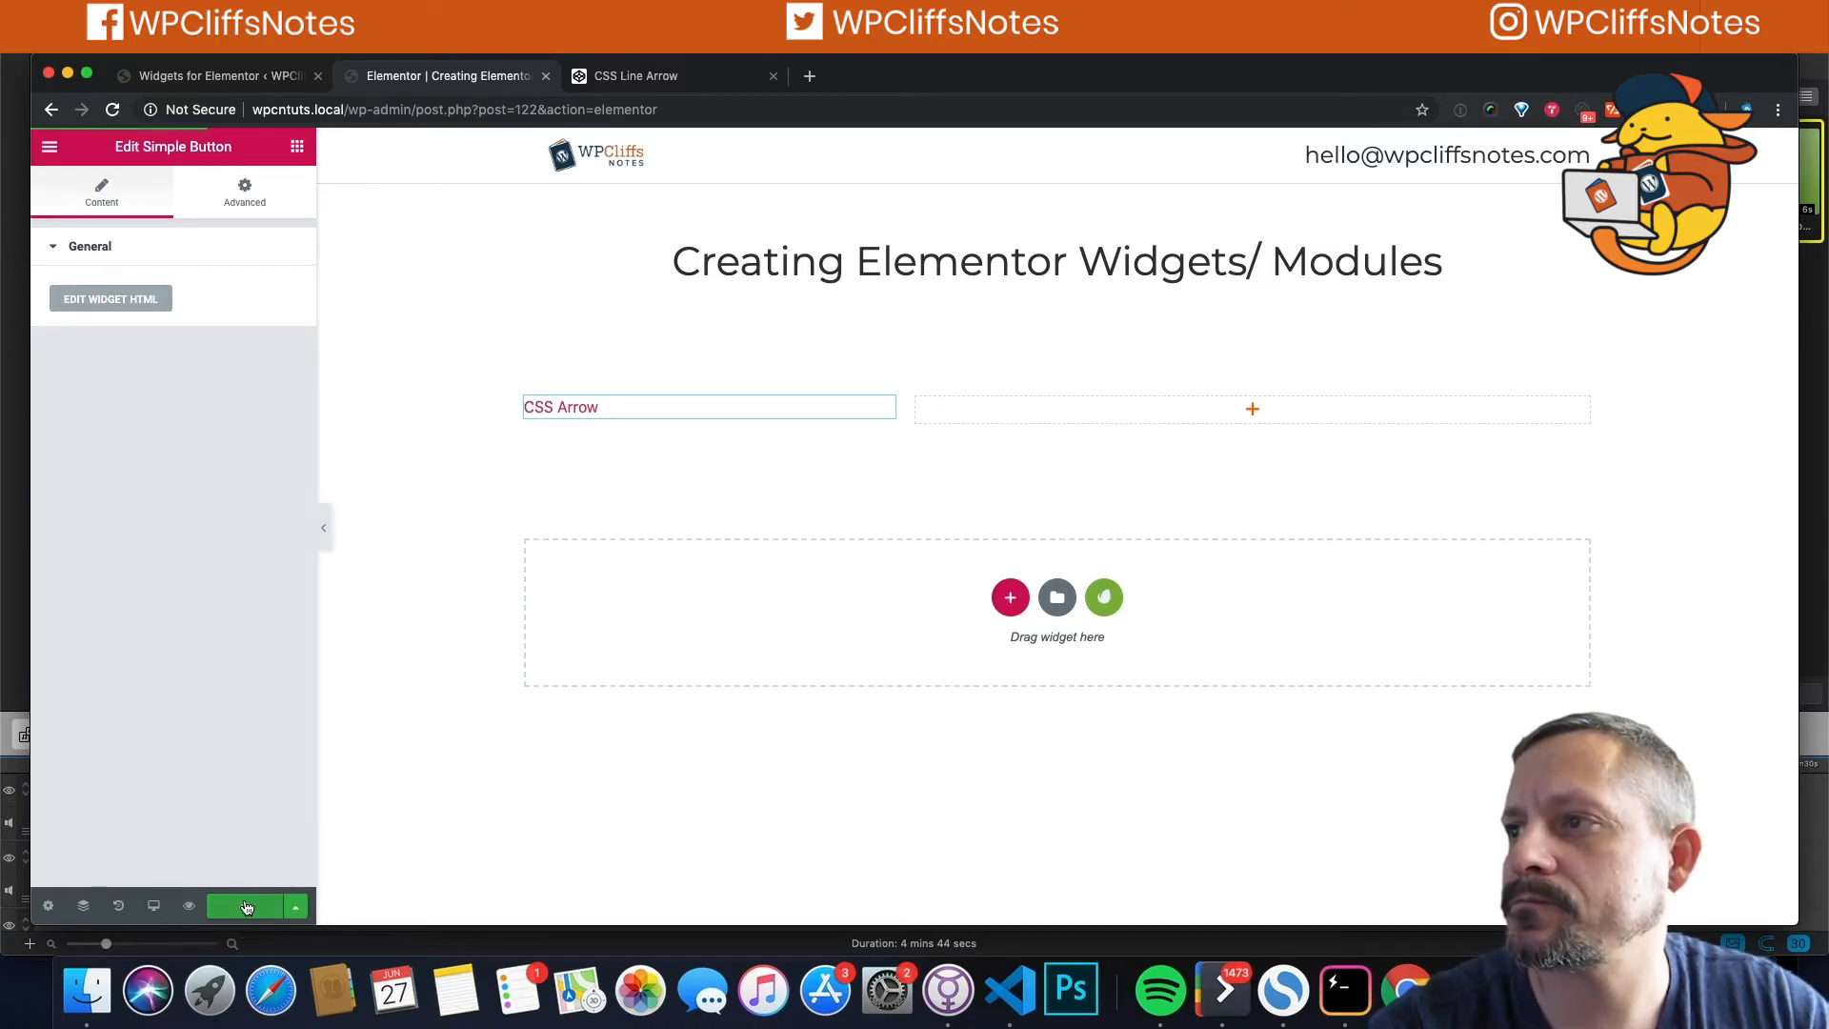
click(220, 76)
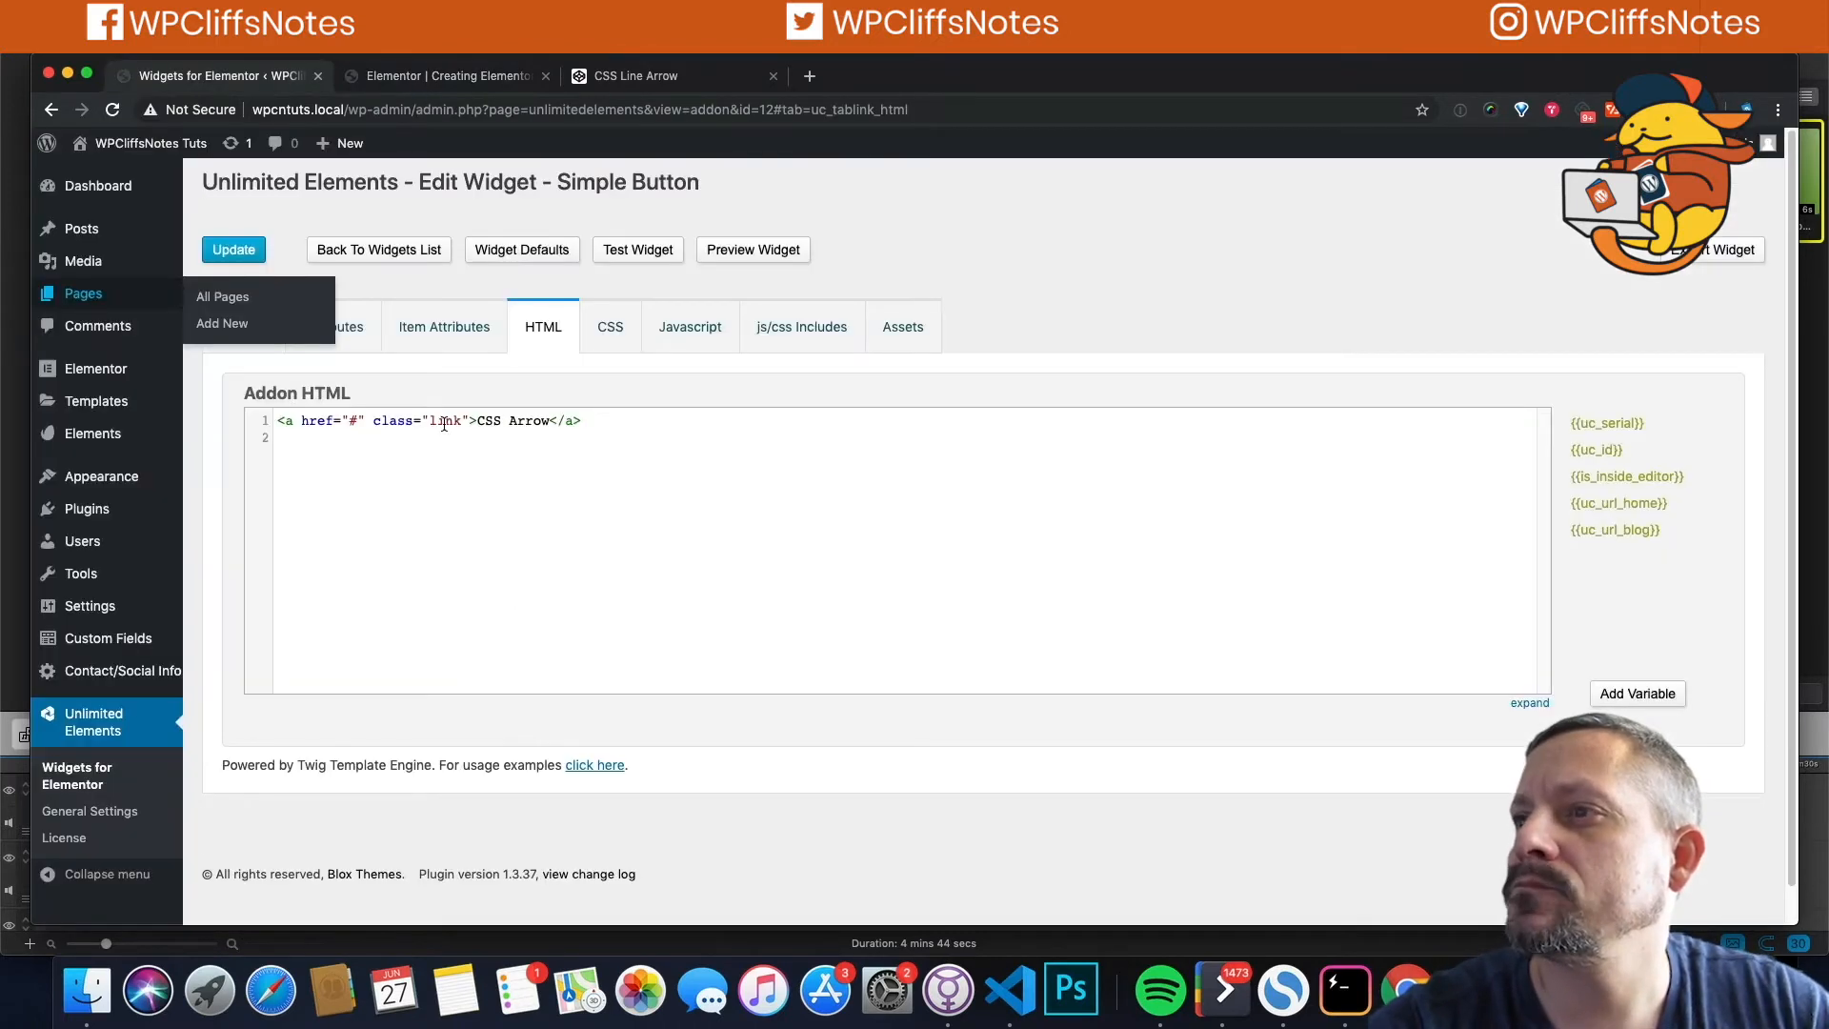
double_click(443, 420)
click(610, 327)
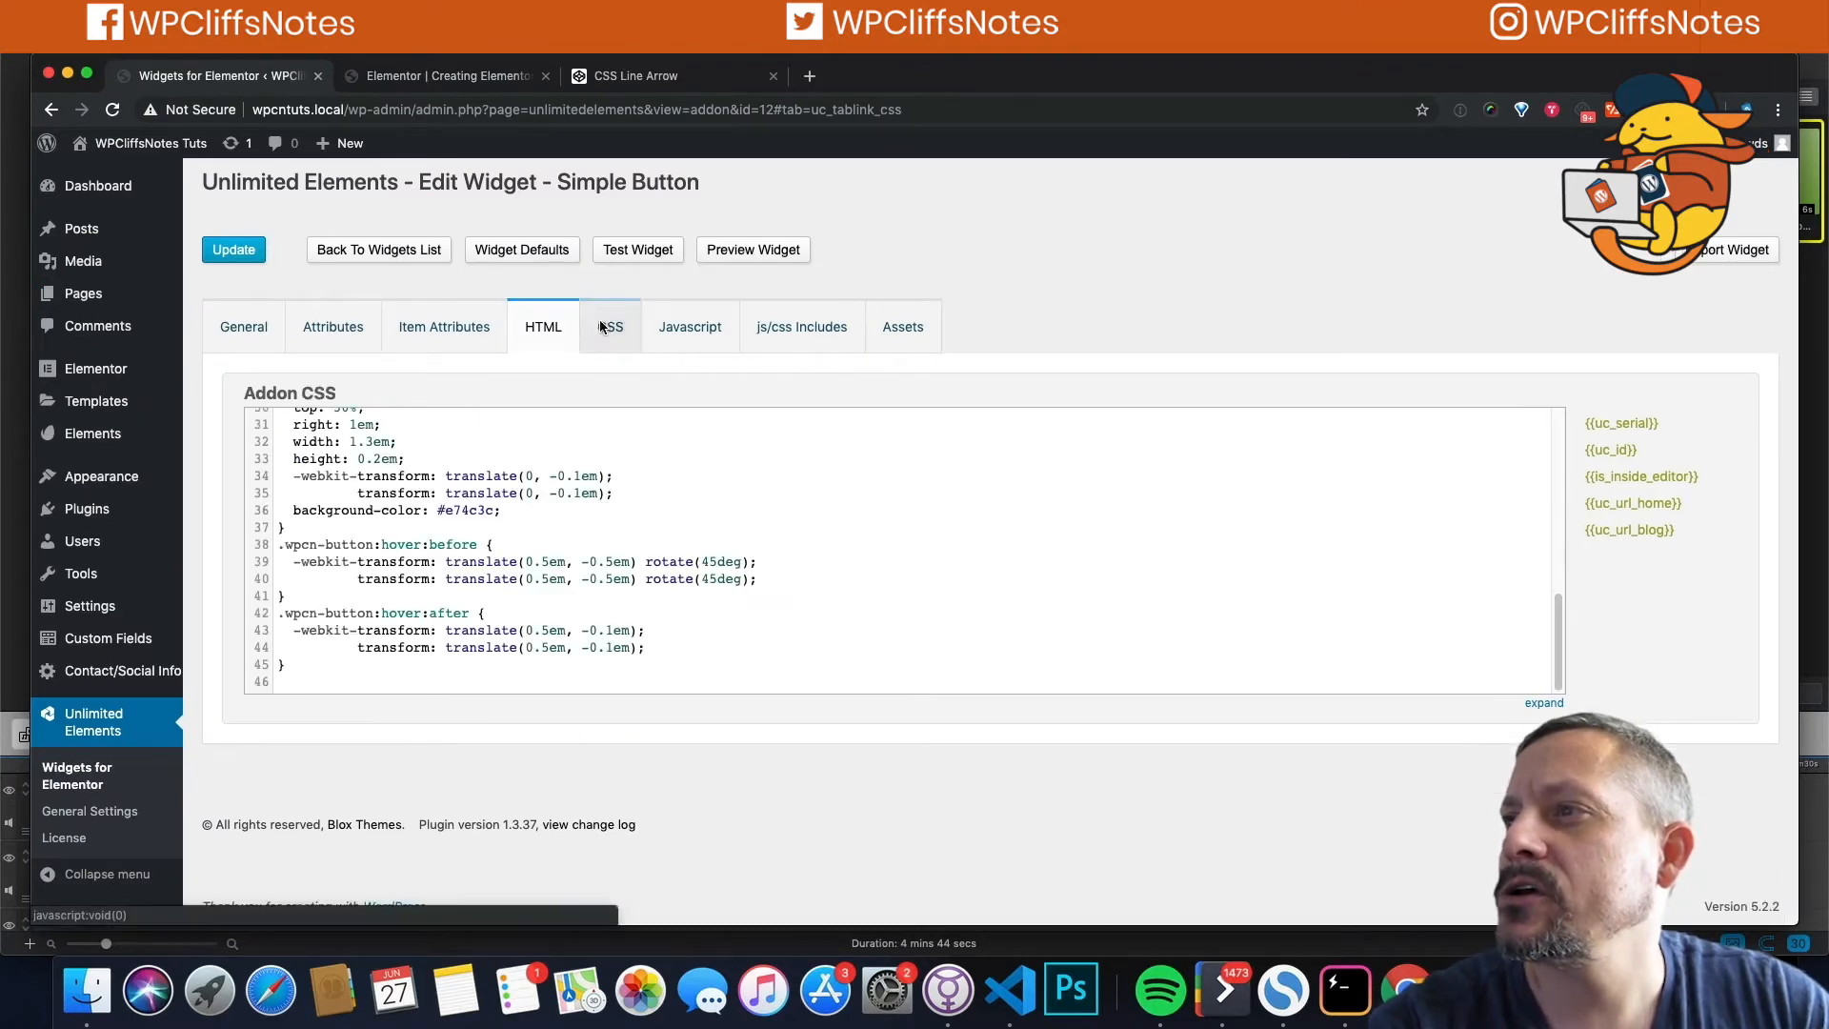
scroll(345, 505, up, 10)
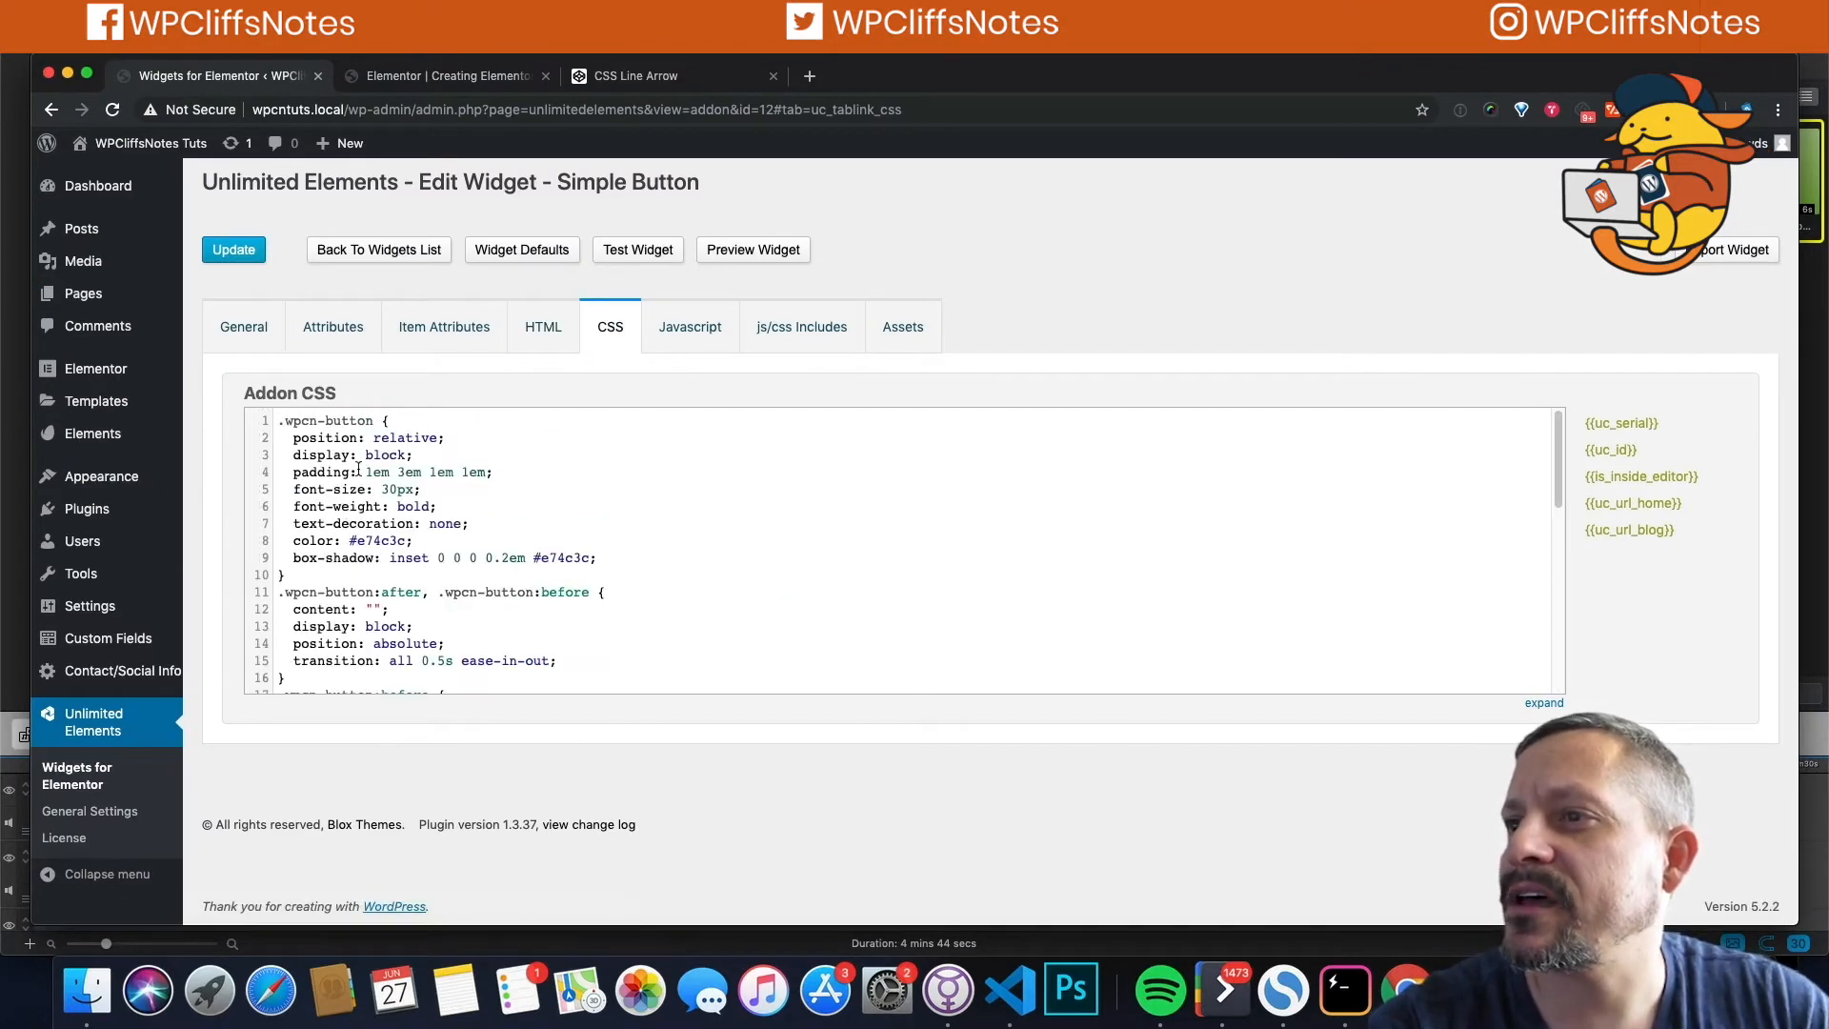
drag(376, 421, 289, 419)
key(super+c)
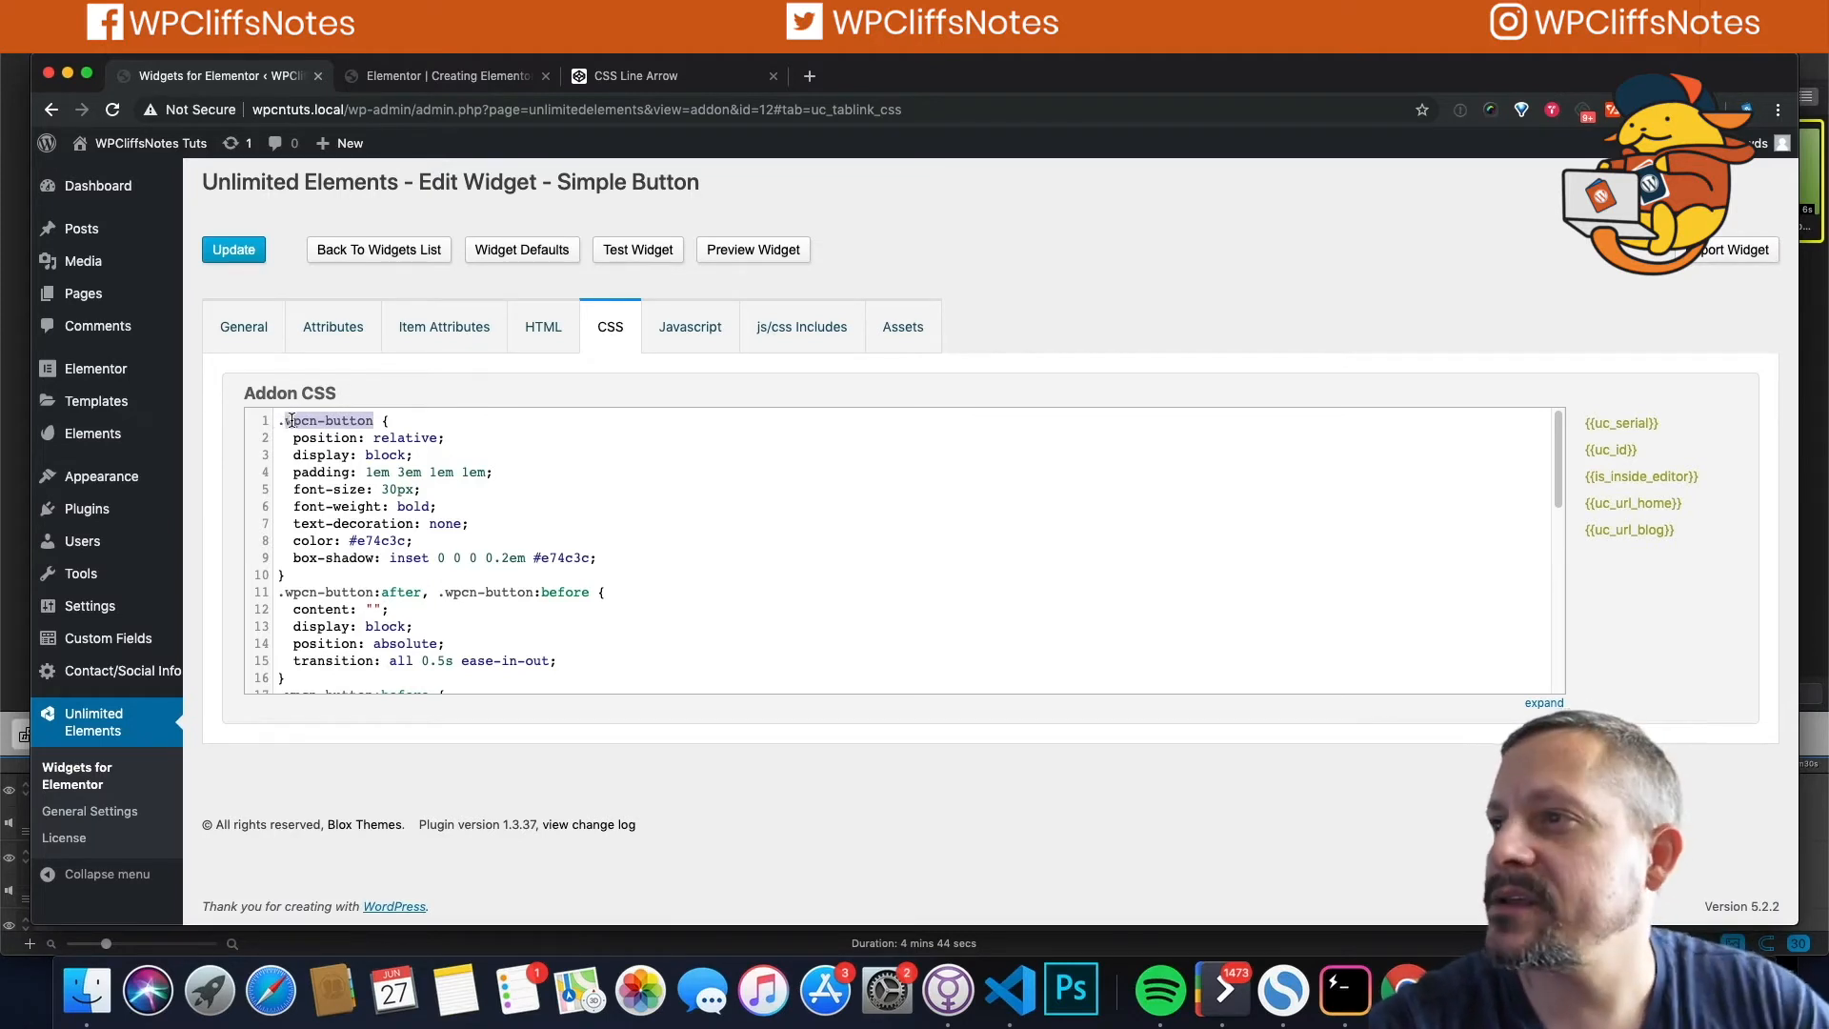
click(470, 328)
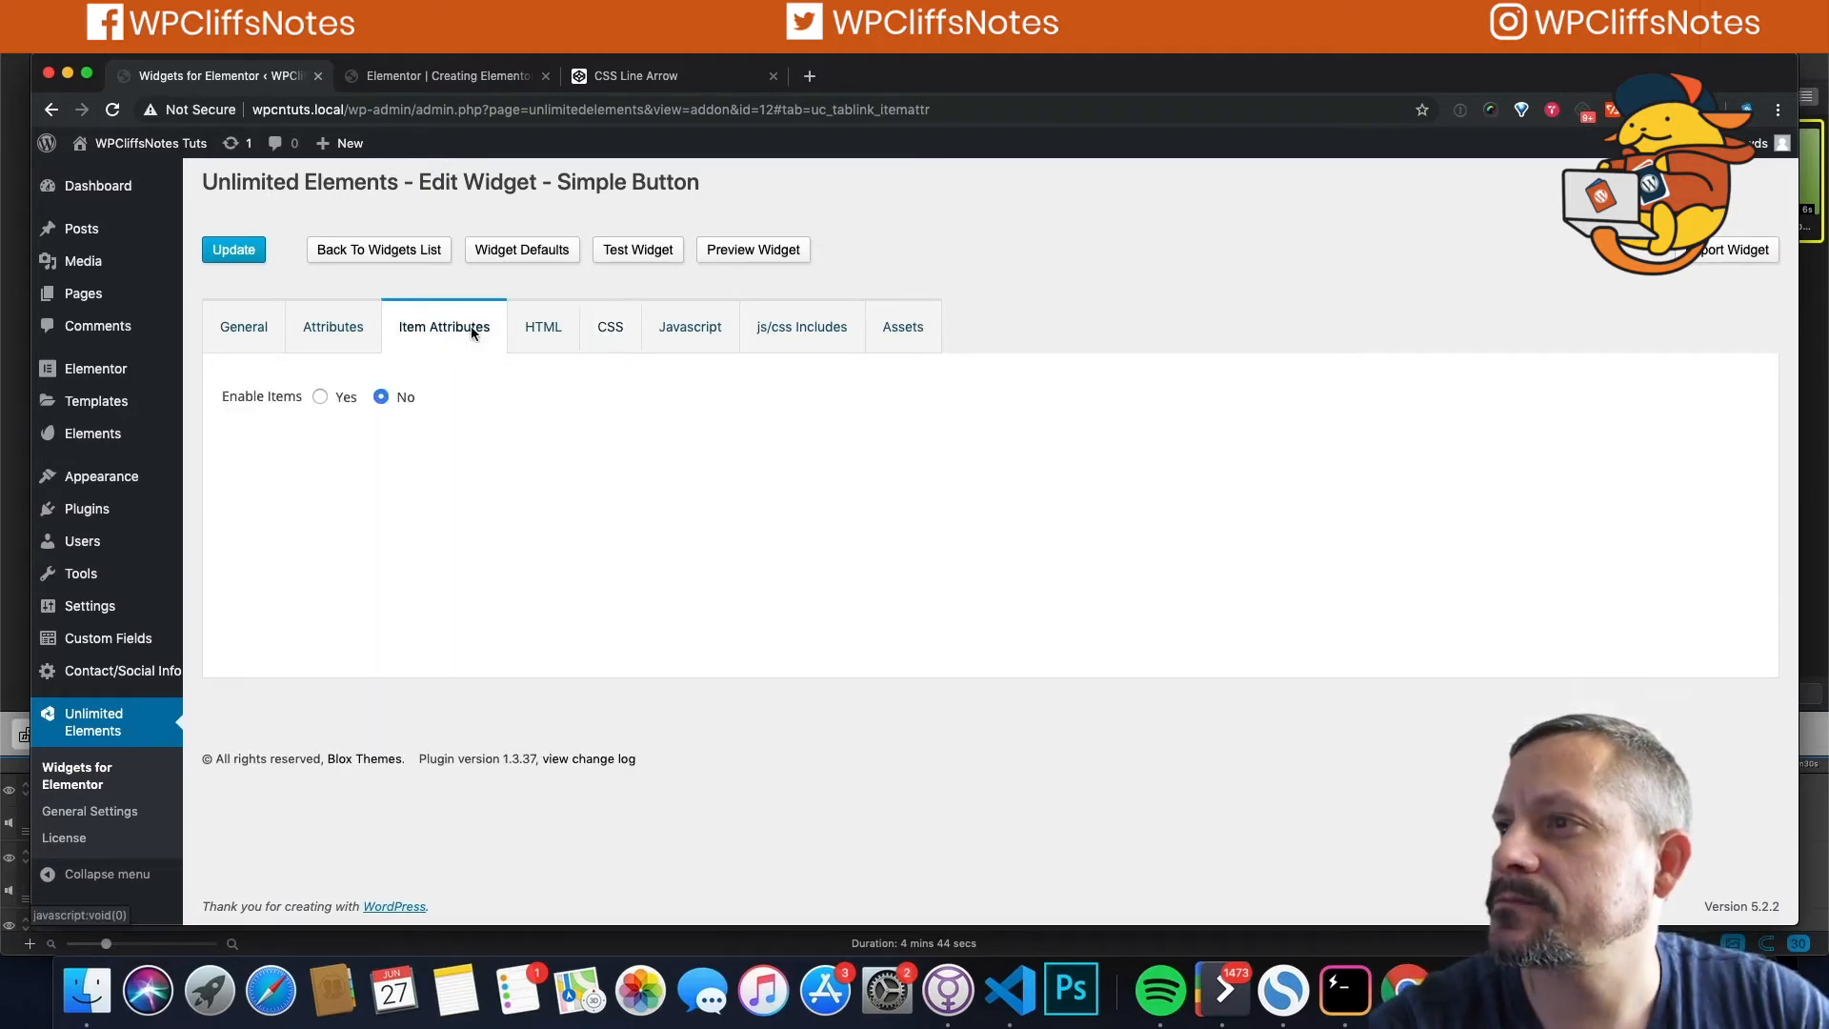
click(331, 327)
click(535, 326)
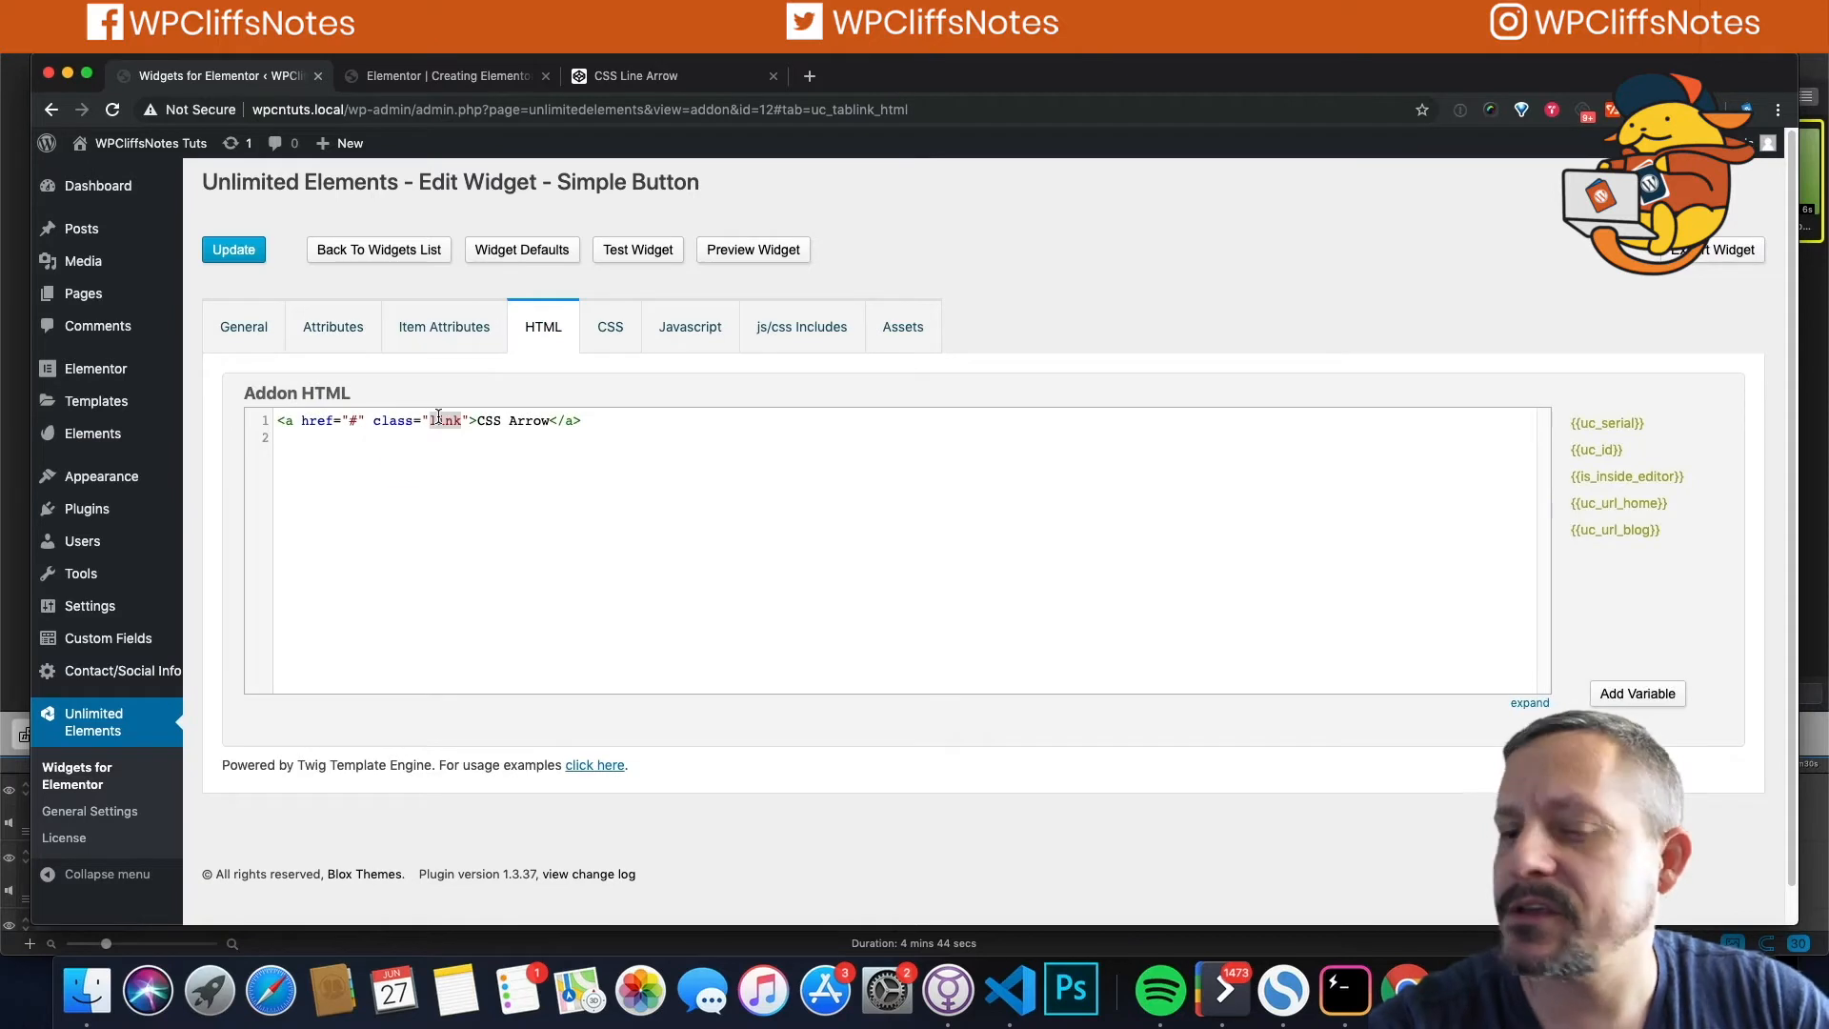
Step: Replace the link's 'link' class with wpcn-button in the HTML and save the widget
click(446, 416)
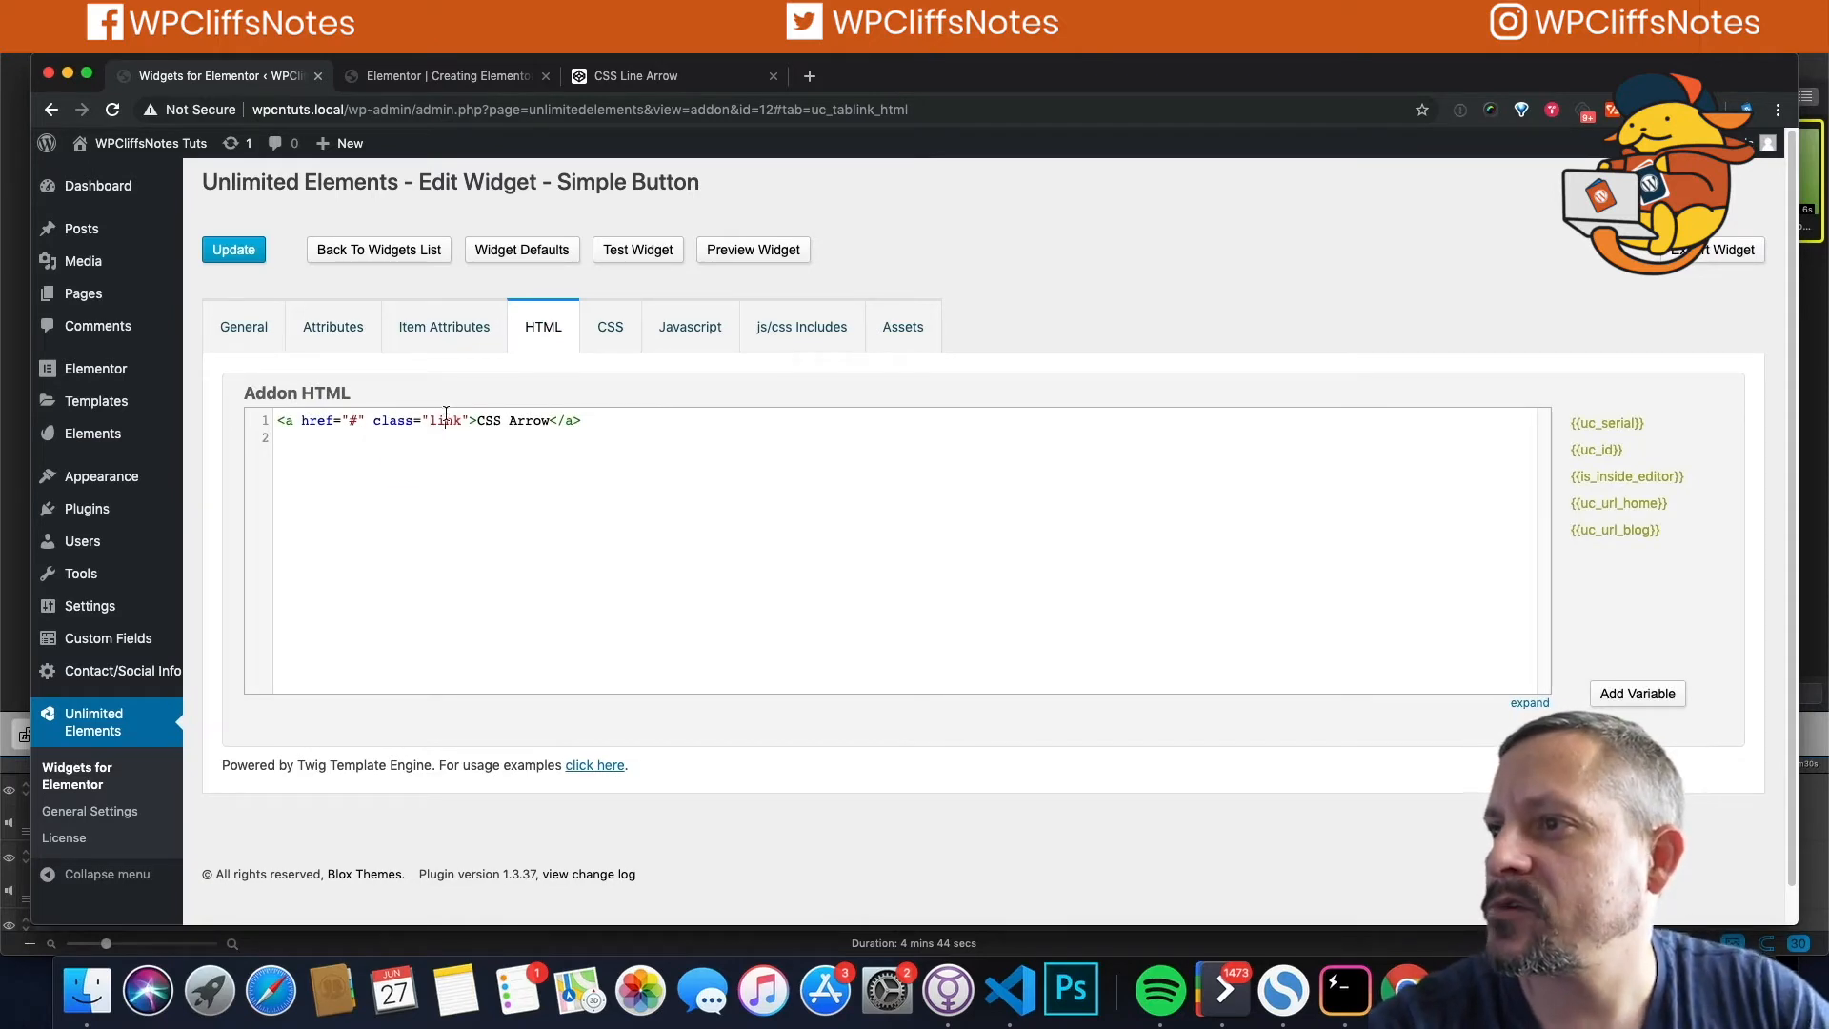
double_click(444, 418)
key(super+v)
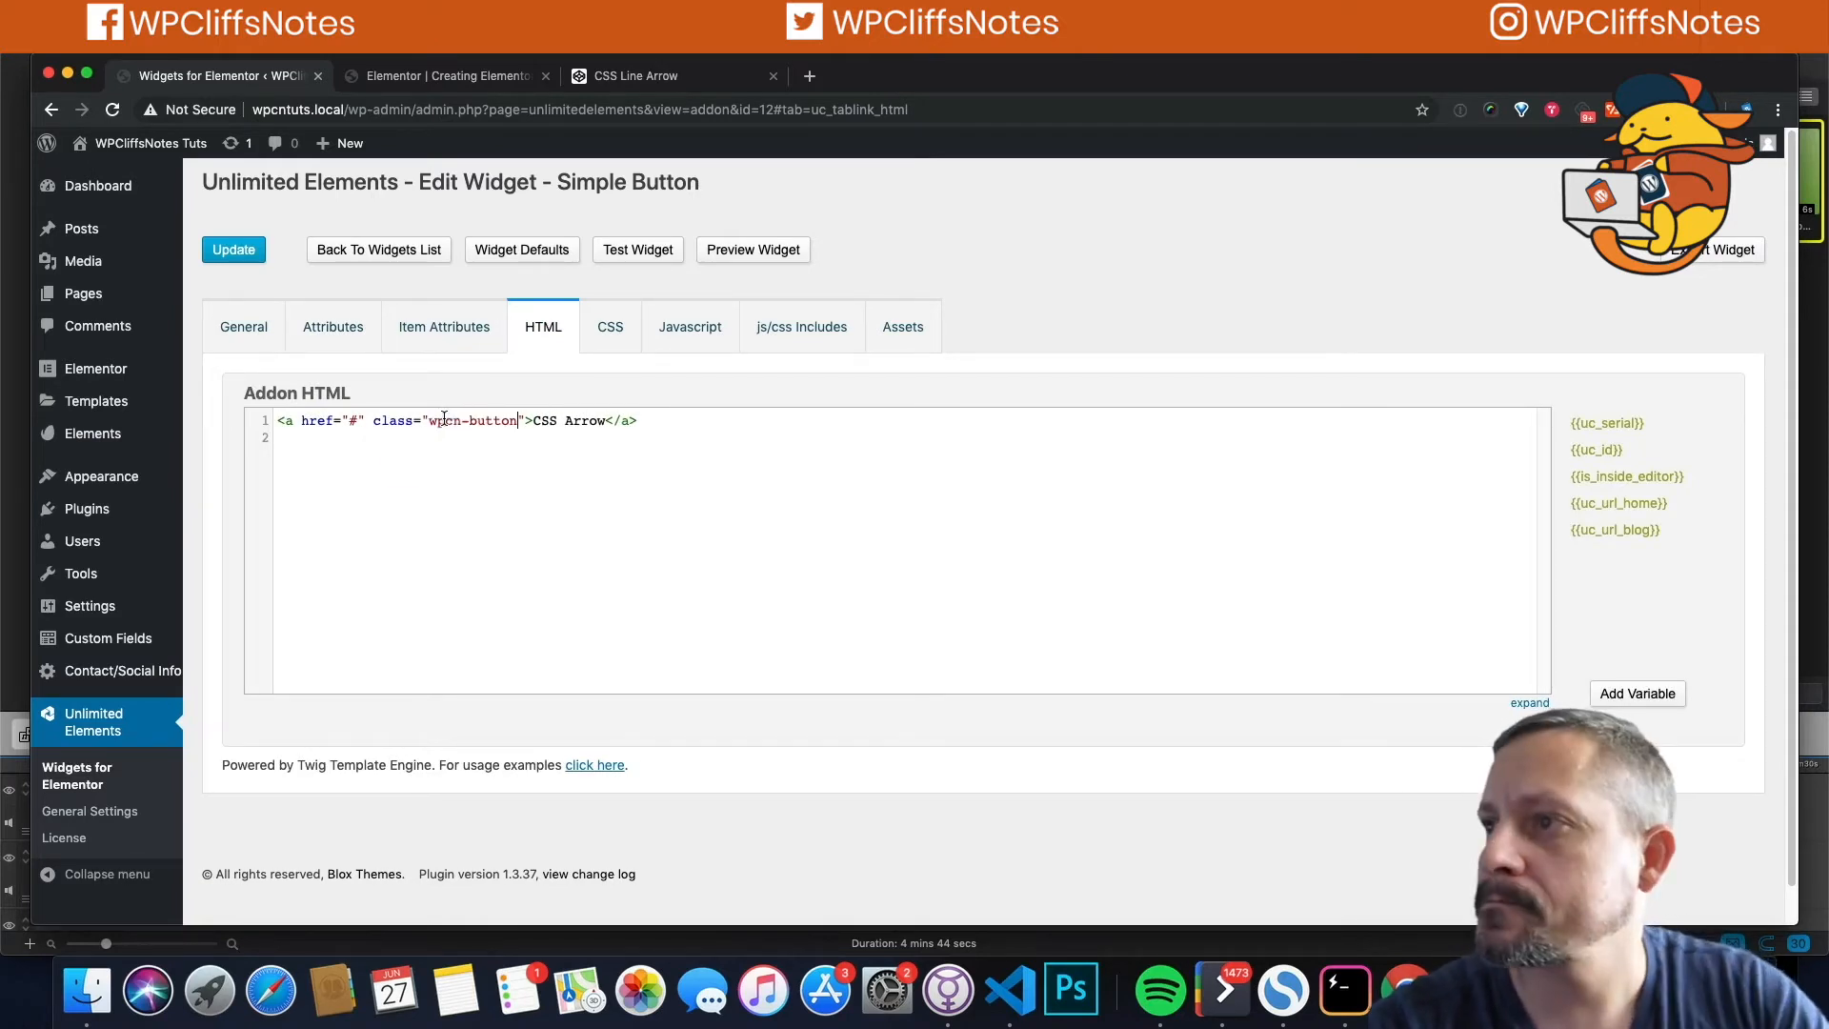
click(238, 249)
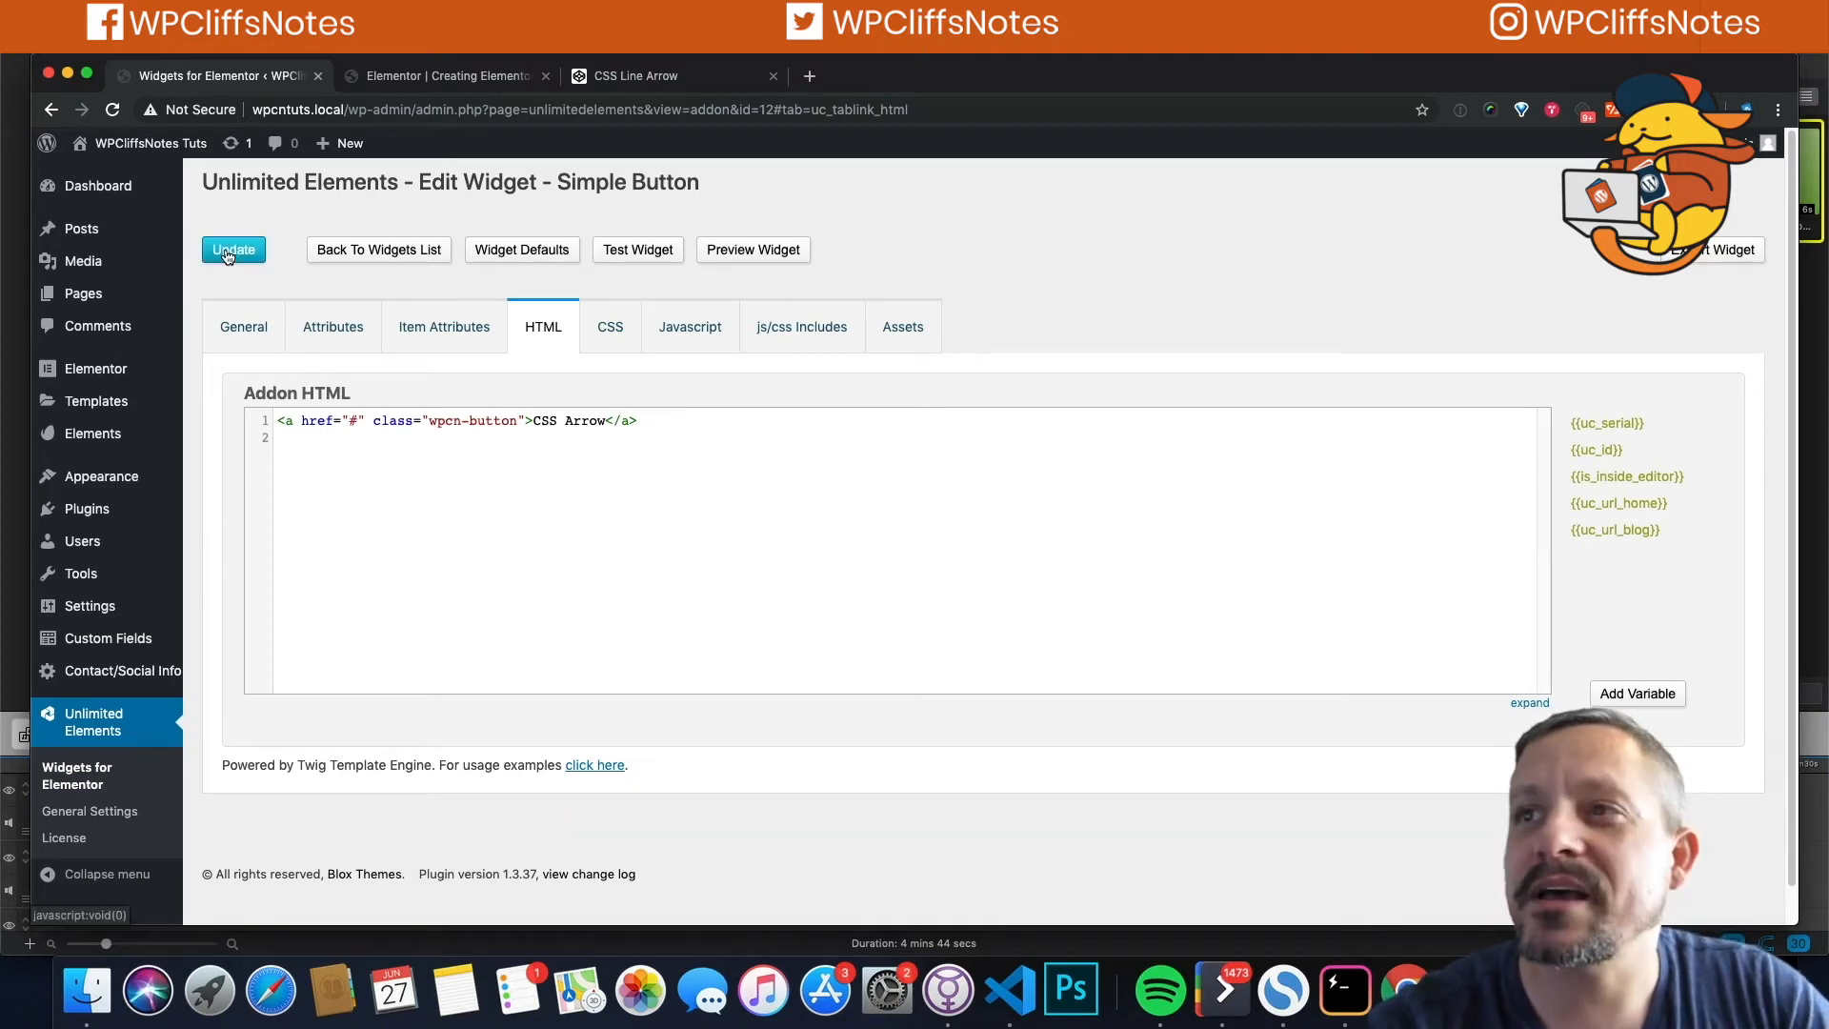
click(230, 246)
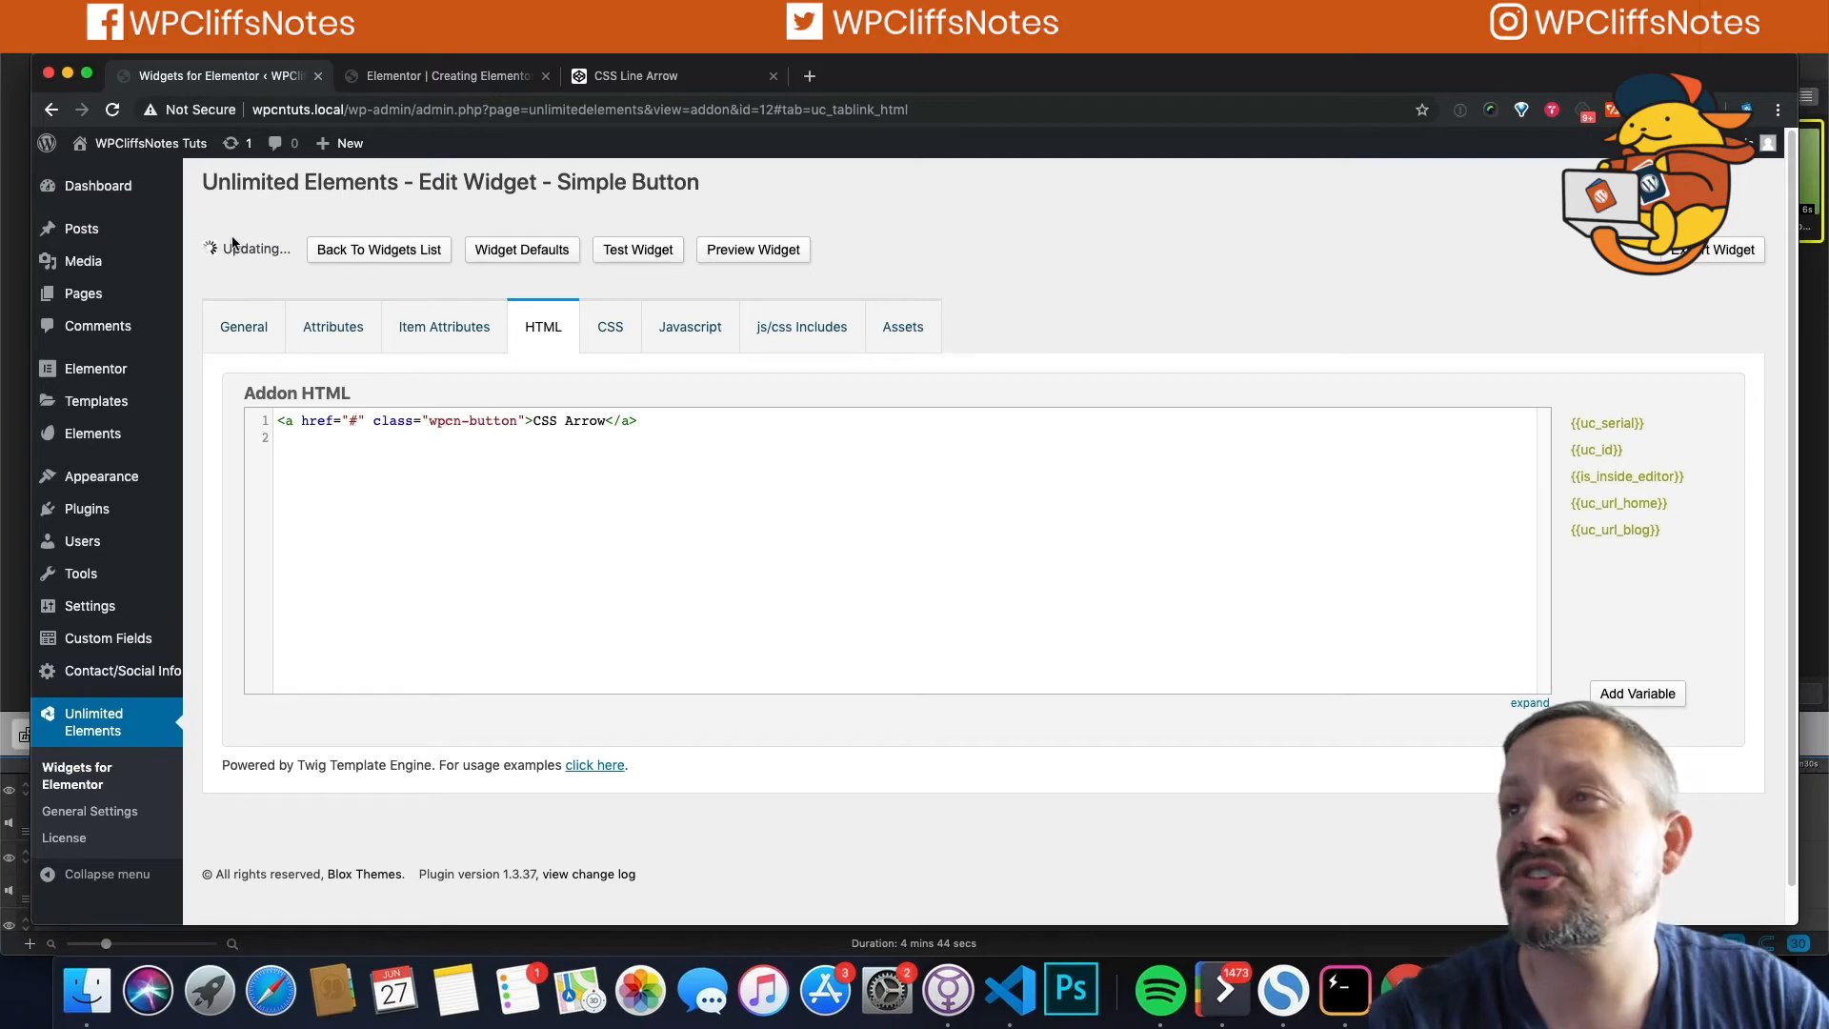
click(394, 80)
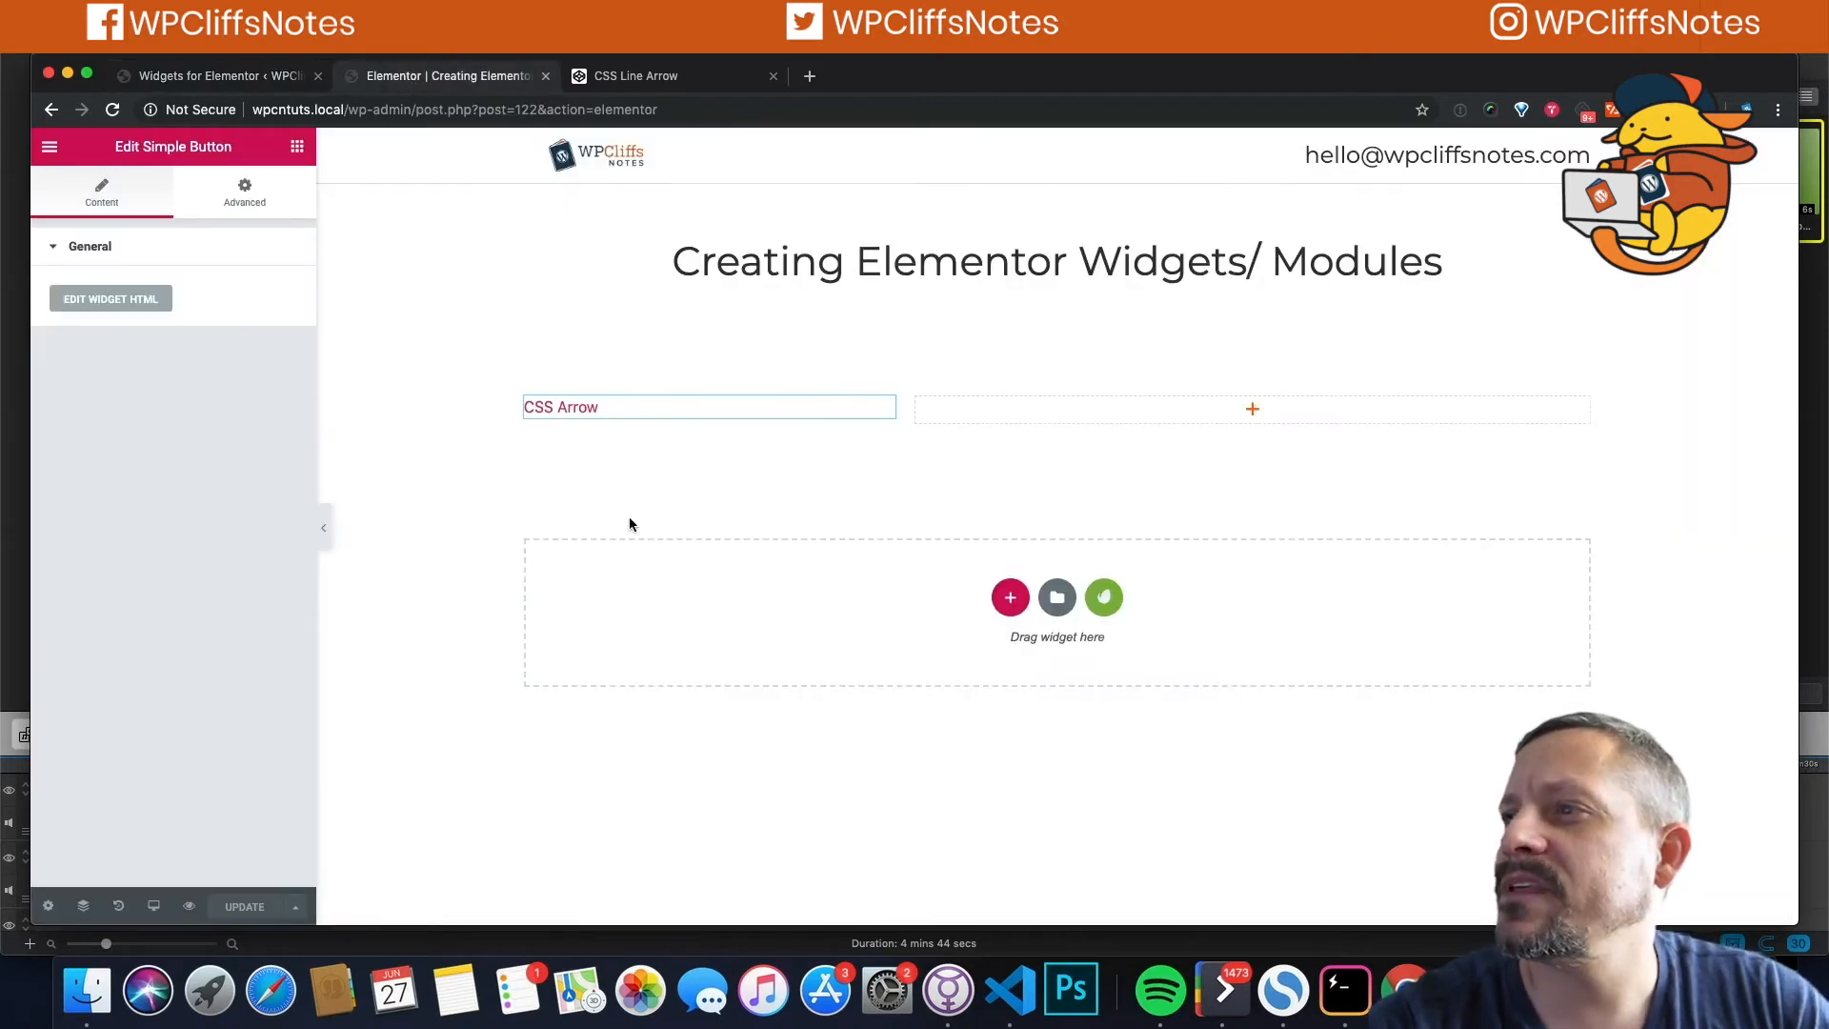
Step: Reload the Elementor page to see CSS Arrow styled bold with a red arrow
click(113, 111)
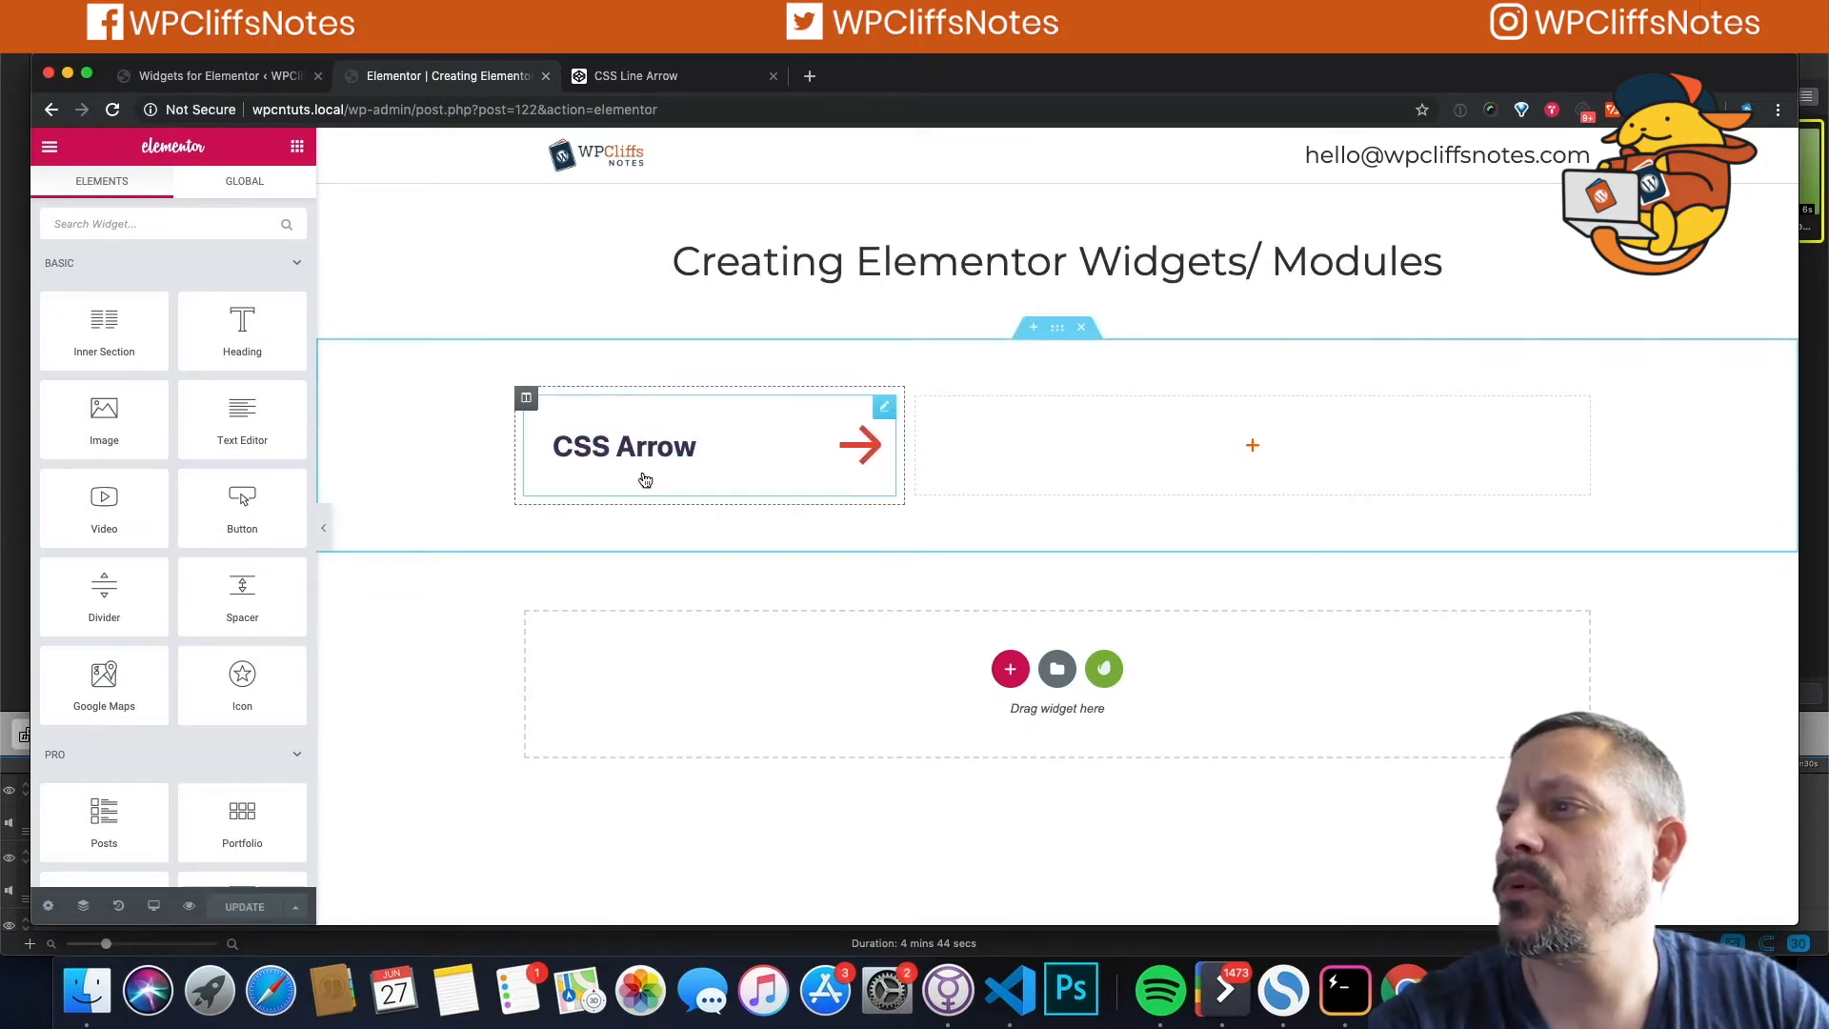
click(219, 76)
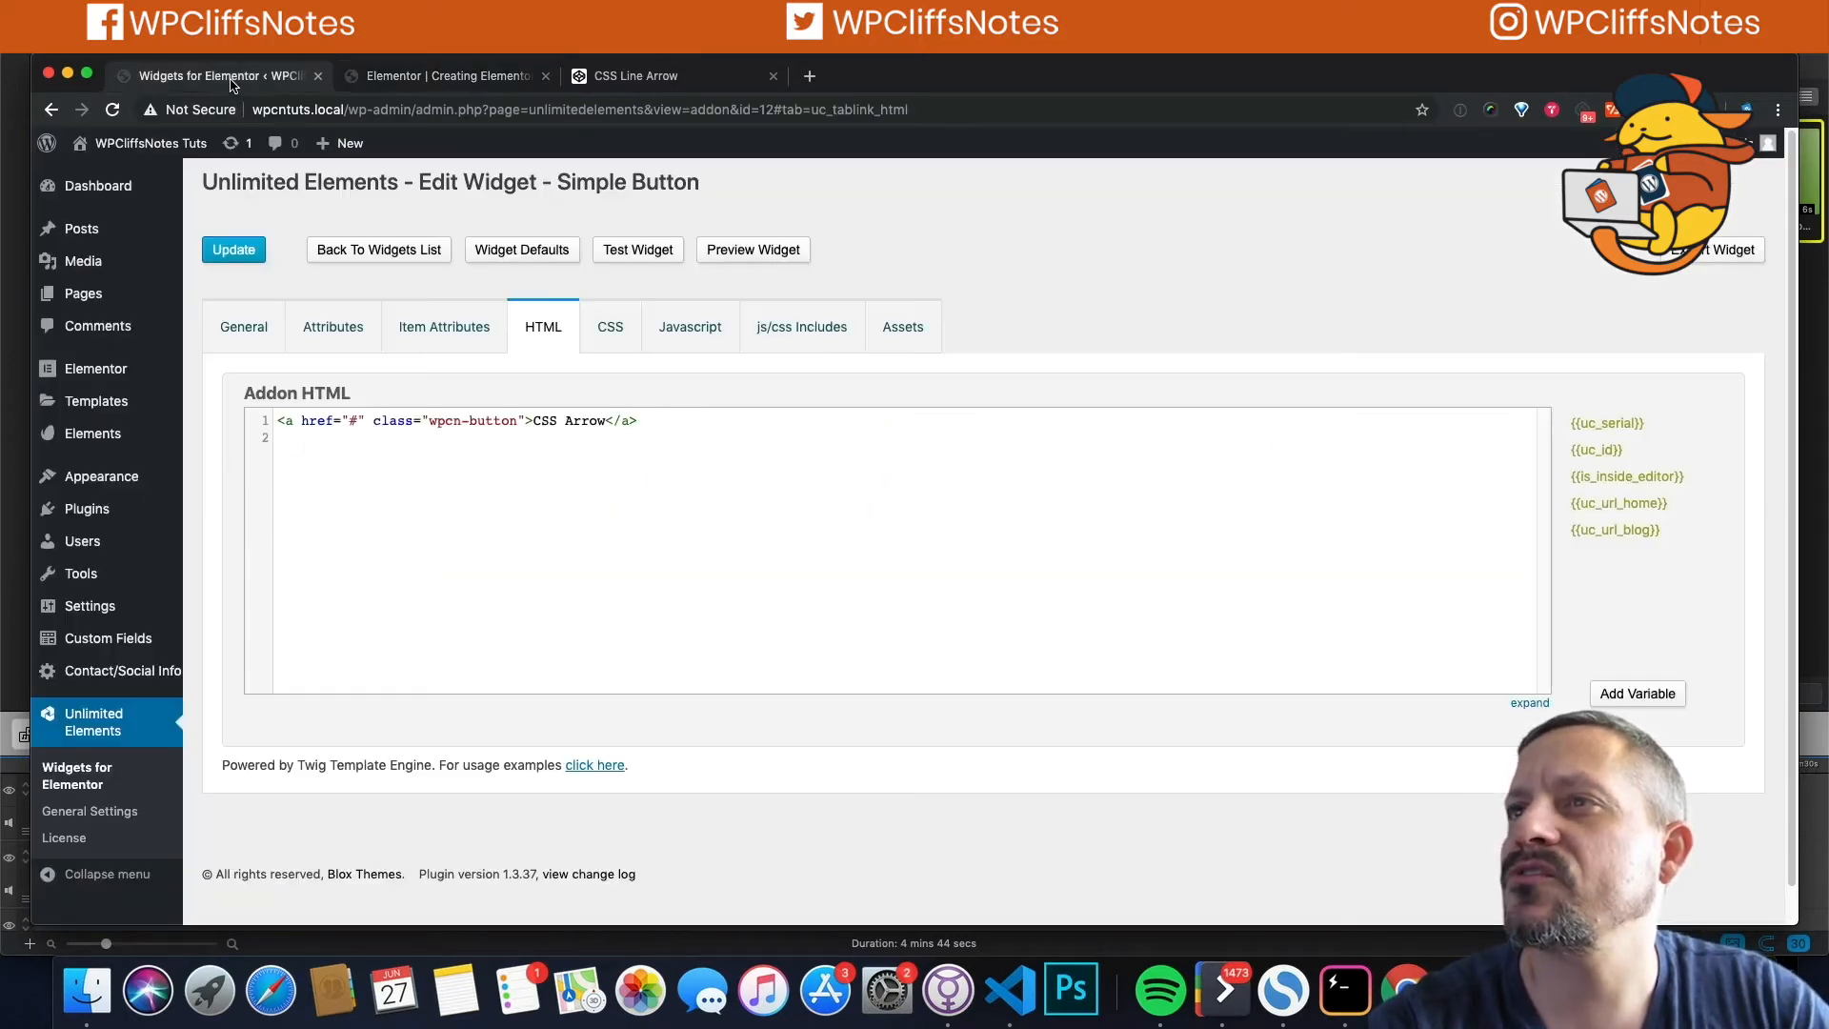
Step: Append !important to the #e74c3c box-shadow on CSS line 9 and save the widget
click(608, 324)
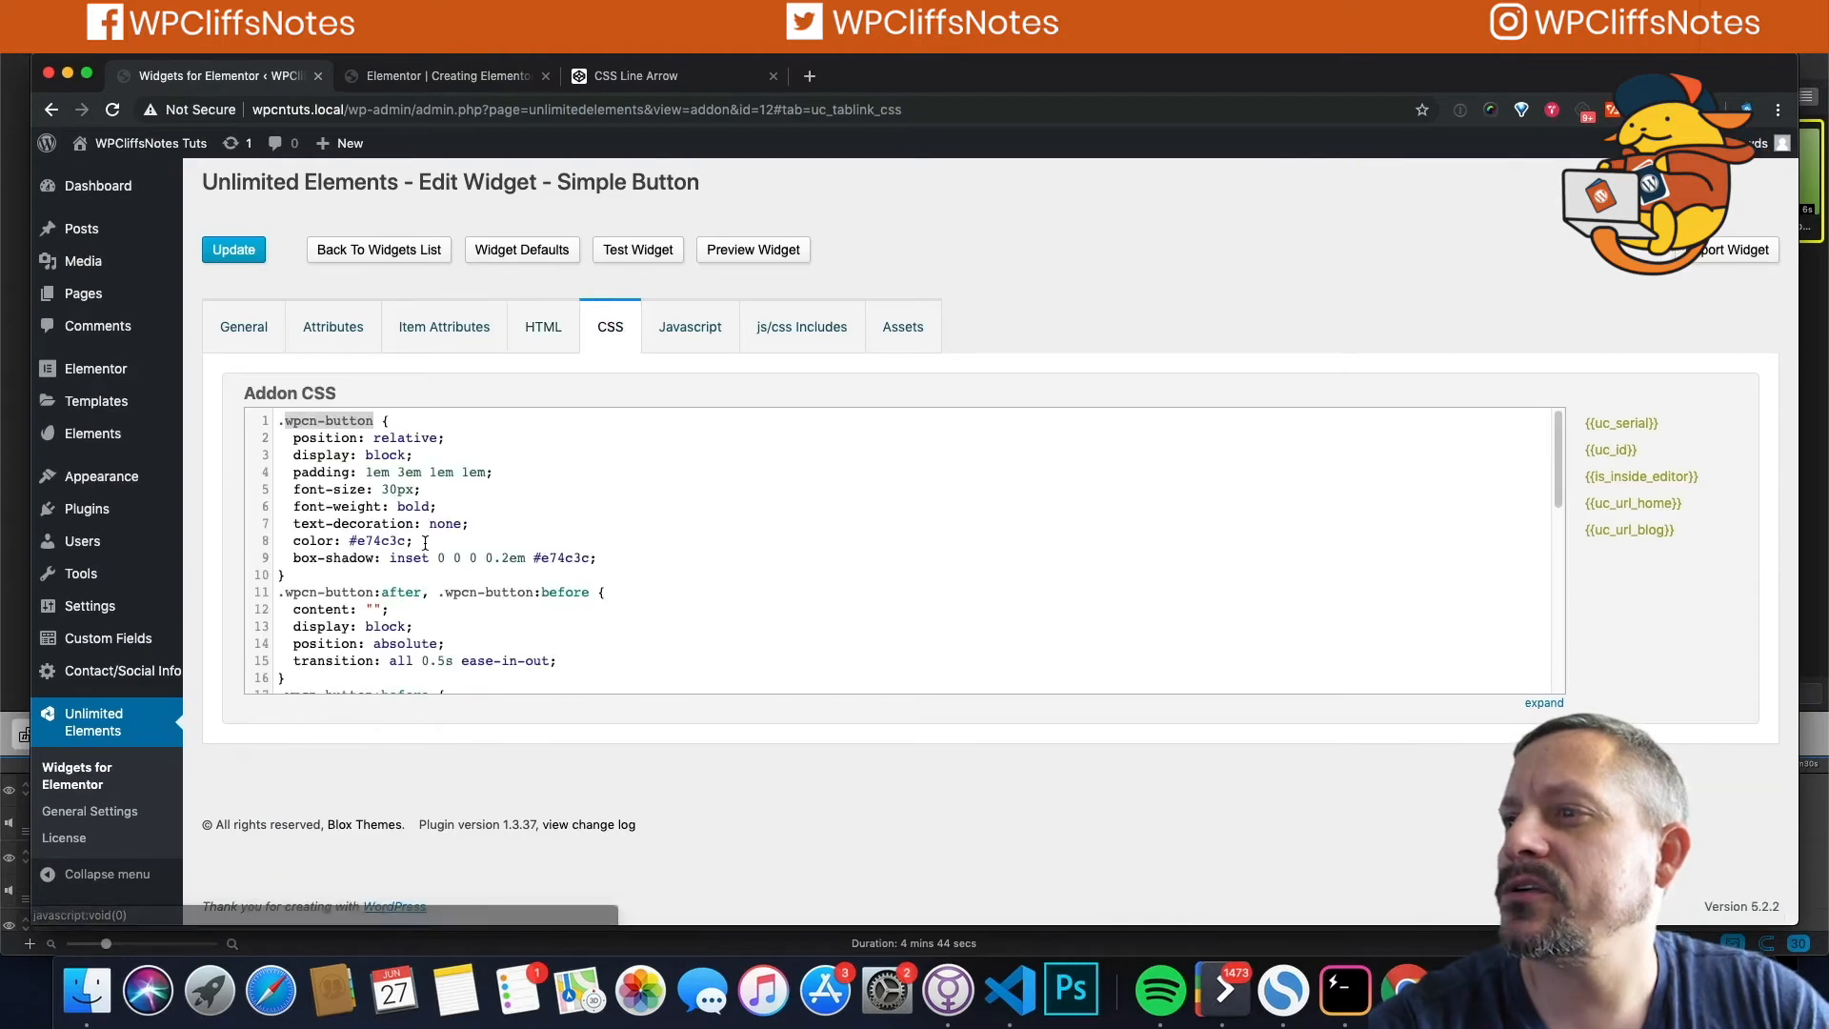
drag(287, 560, 585, 557)
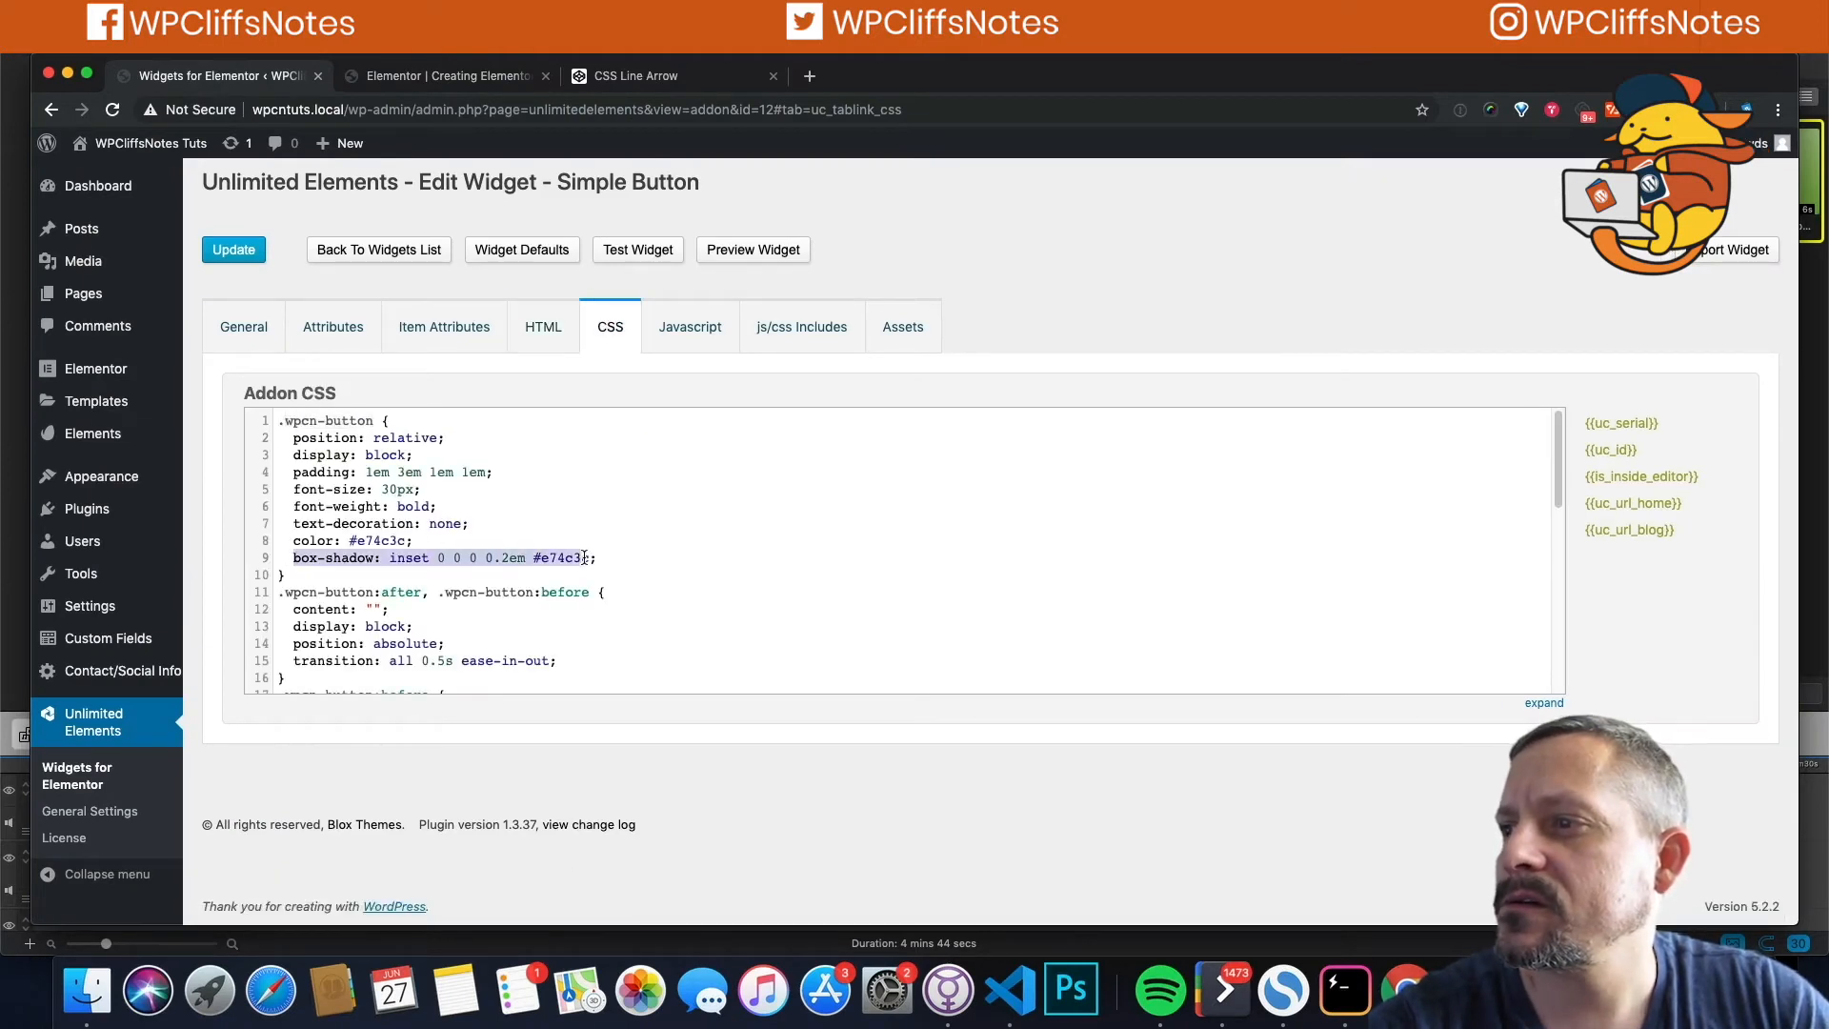
click(593, 560)
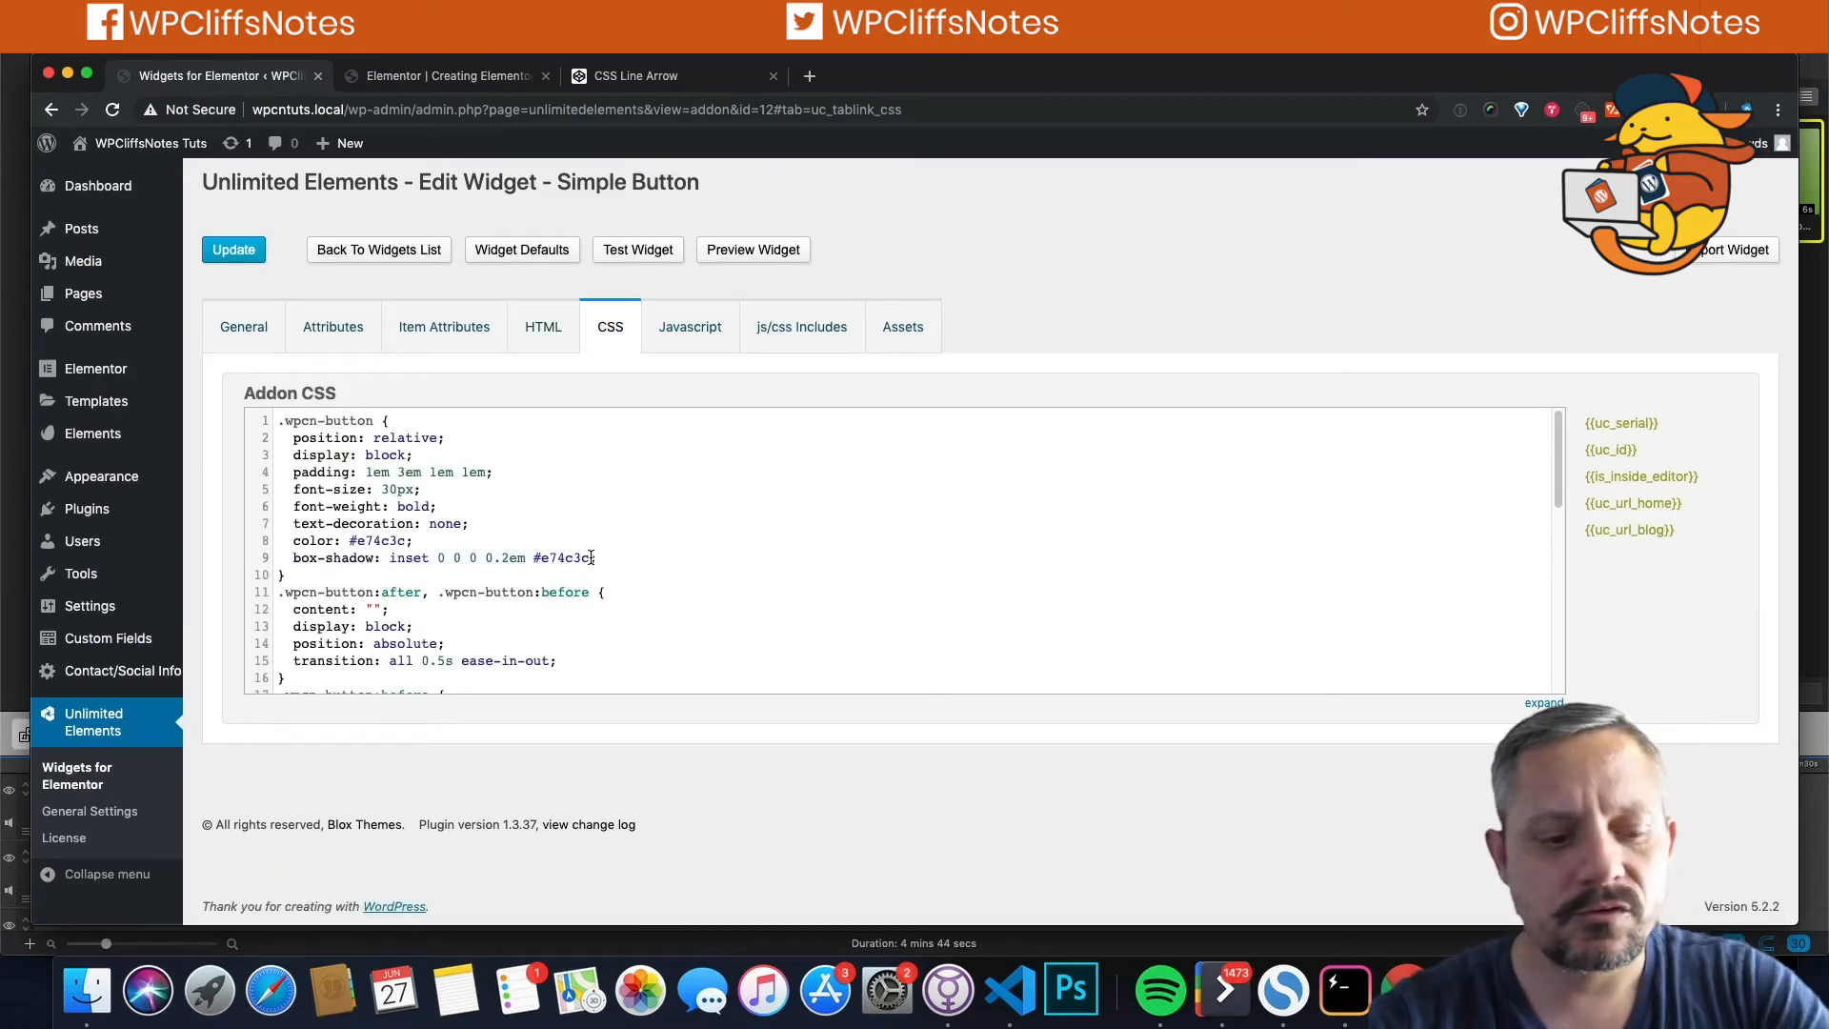
text(!important)
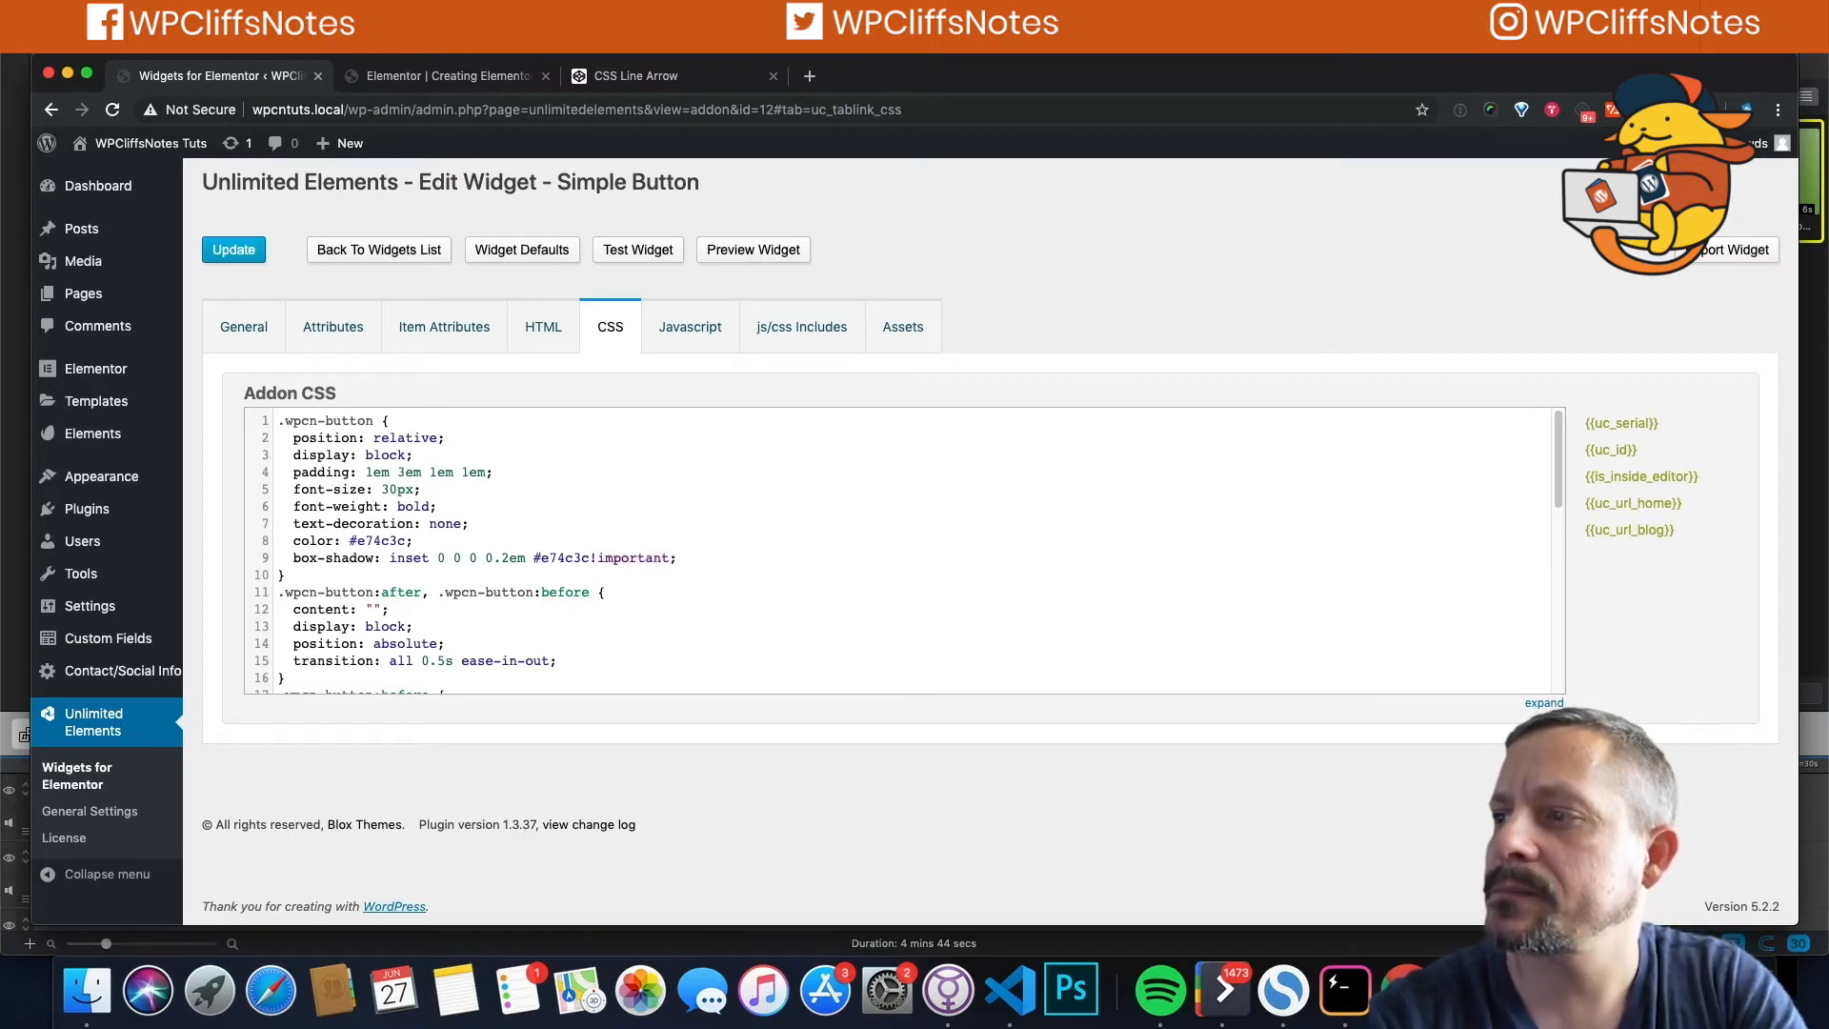
click(228, 249)
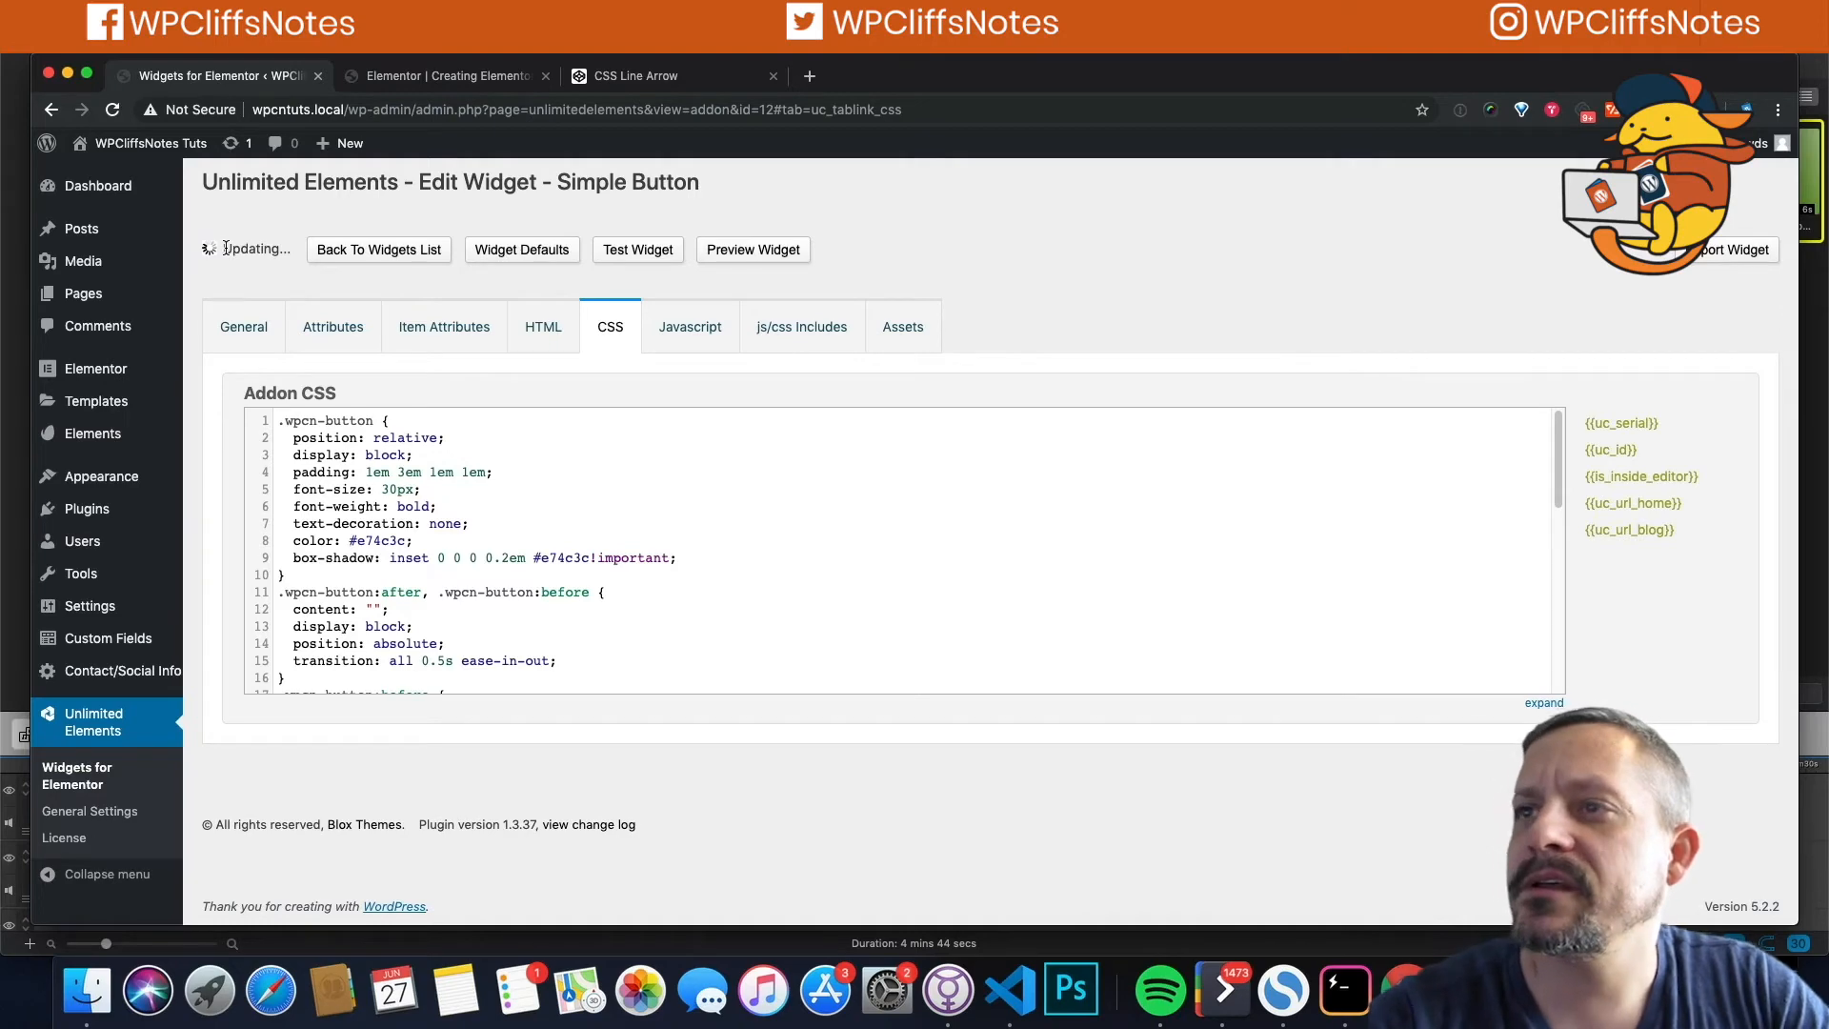
click(225, 249)
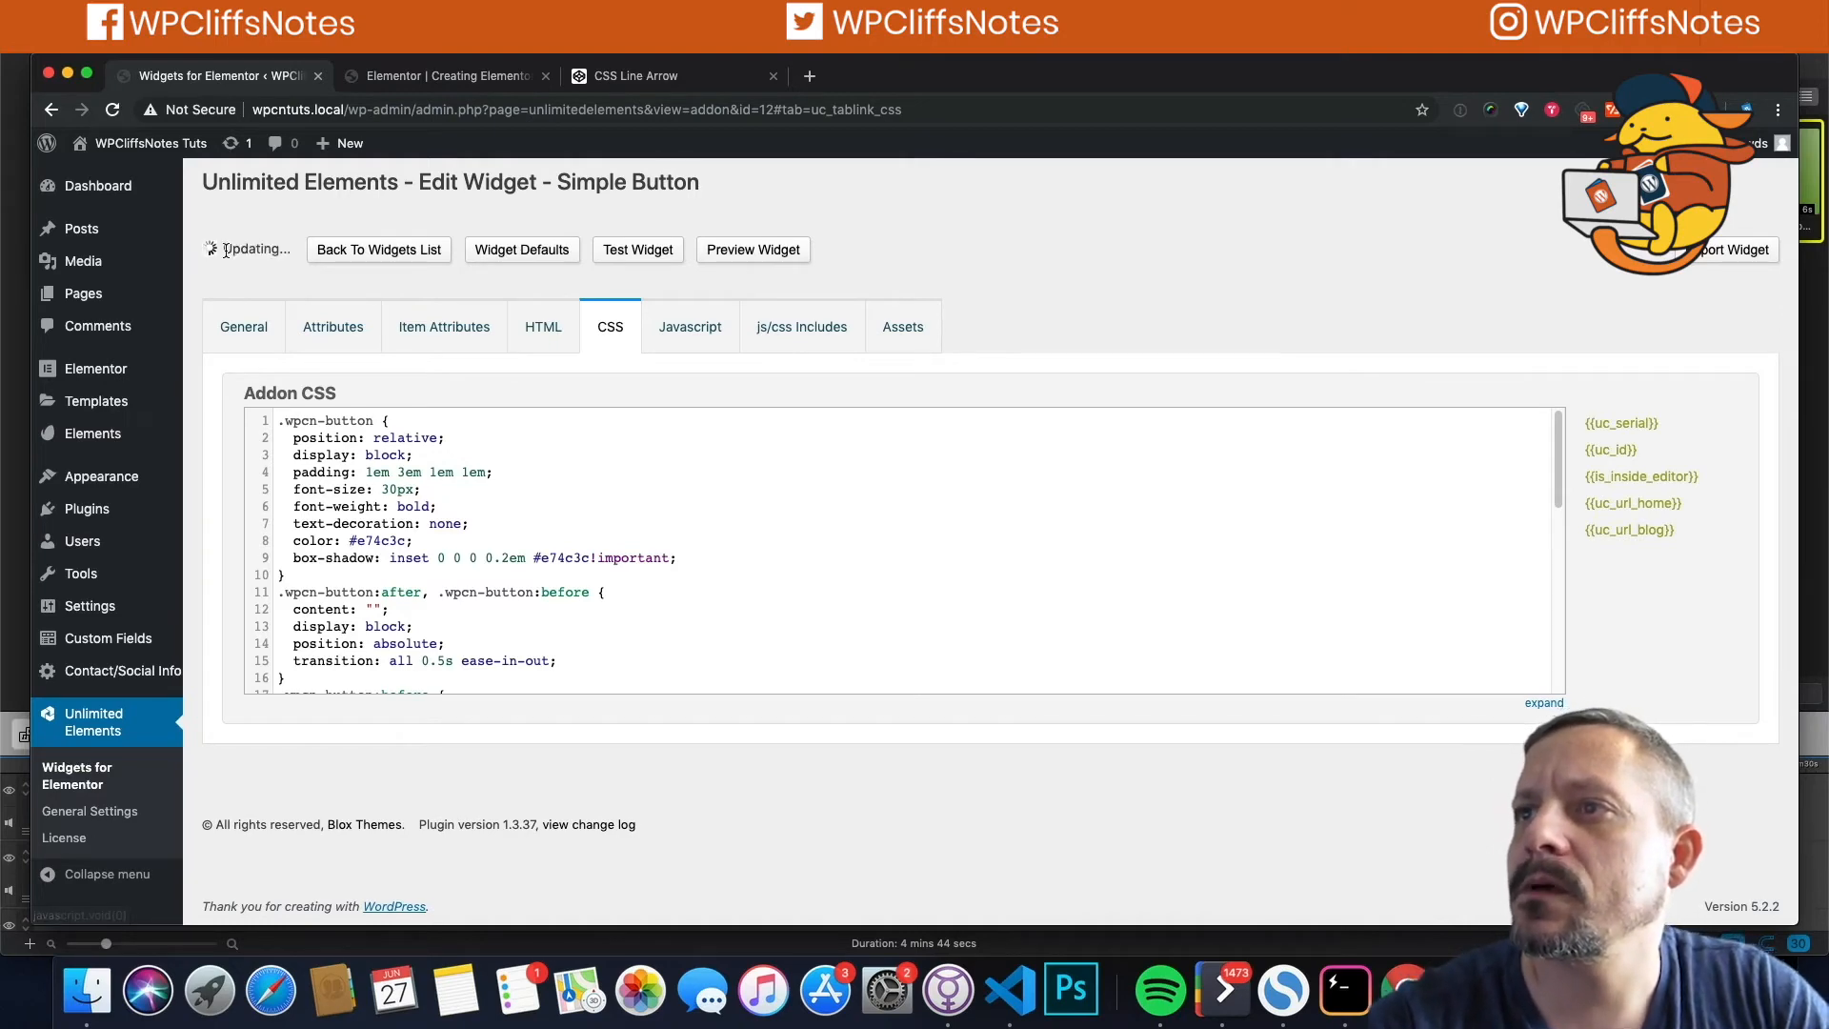
click(407, 78)
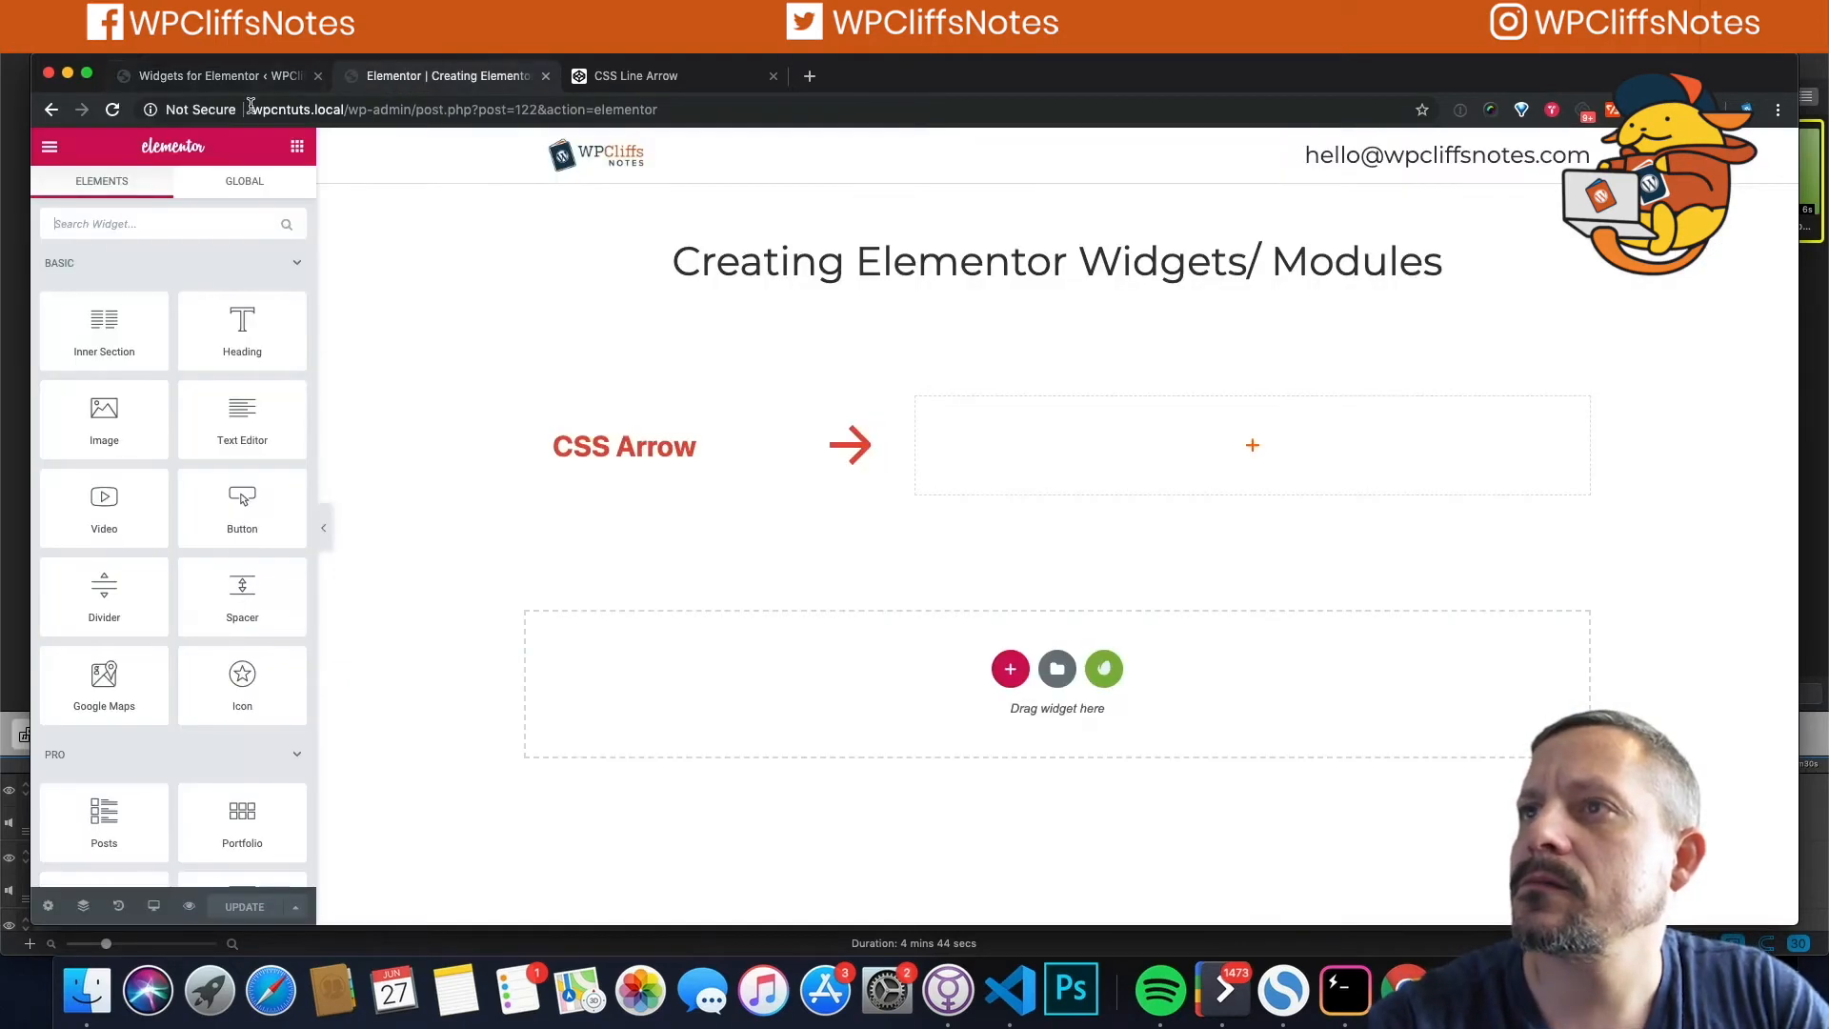
Step: Reload the Elementor page to check the CSS Arrow button's red inset border
click(112, 110)
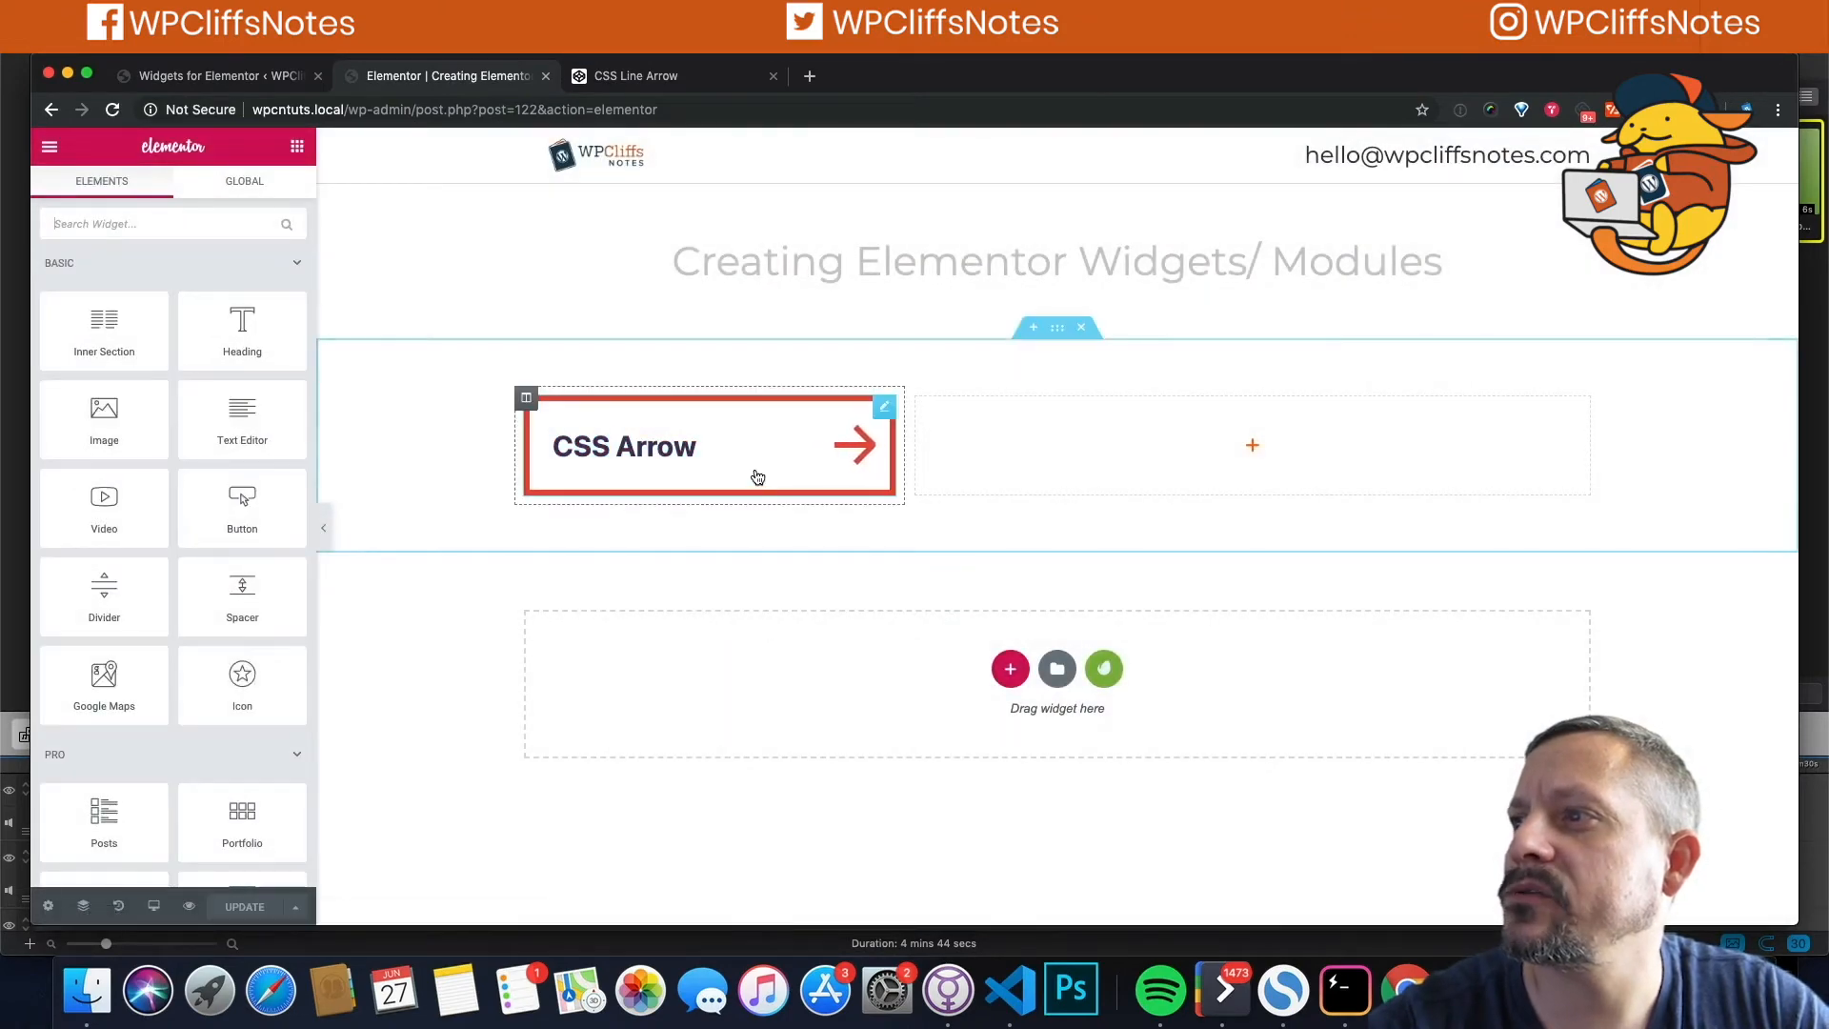
click(233, 76)
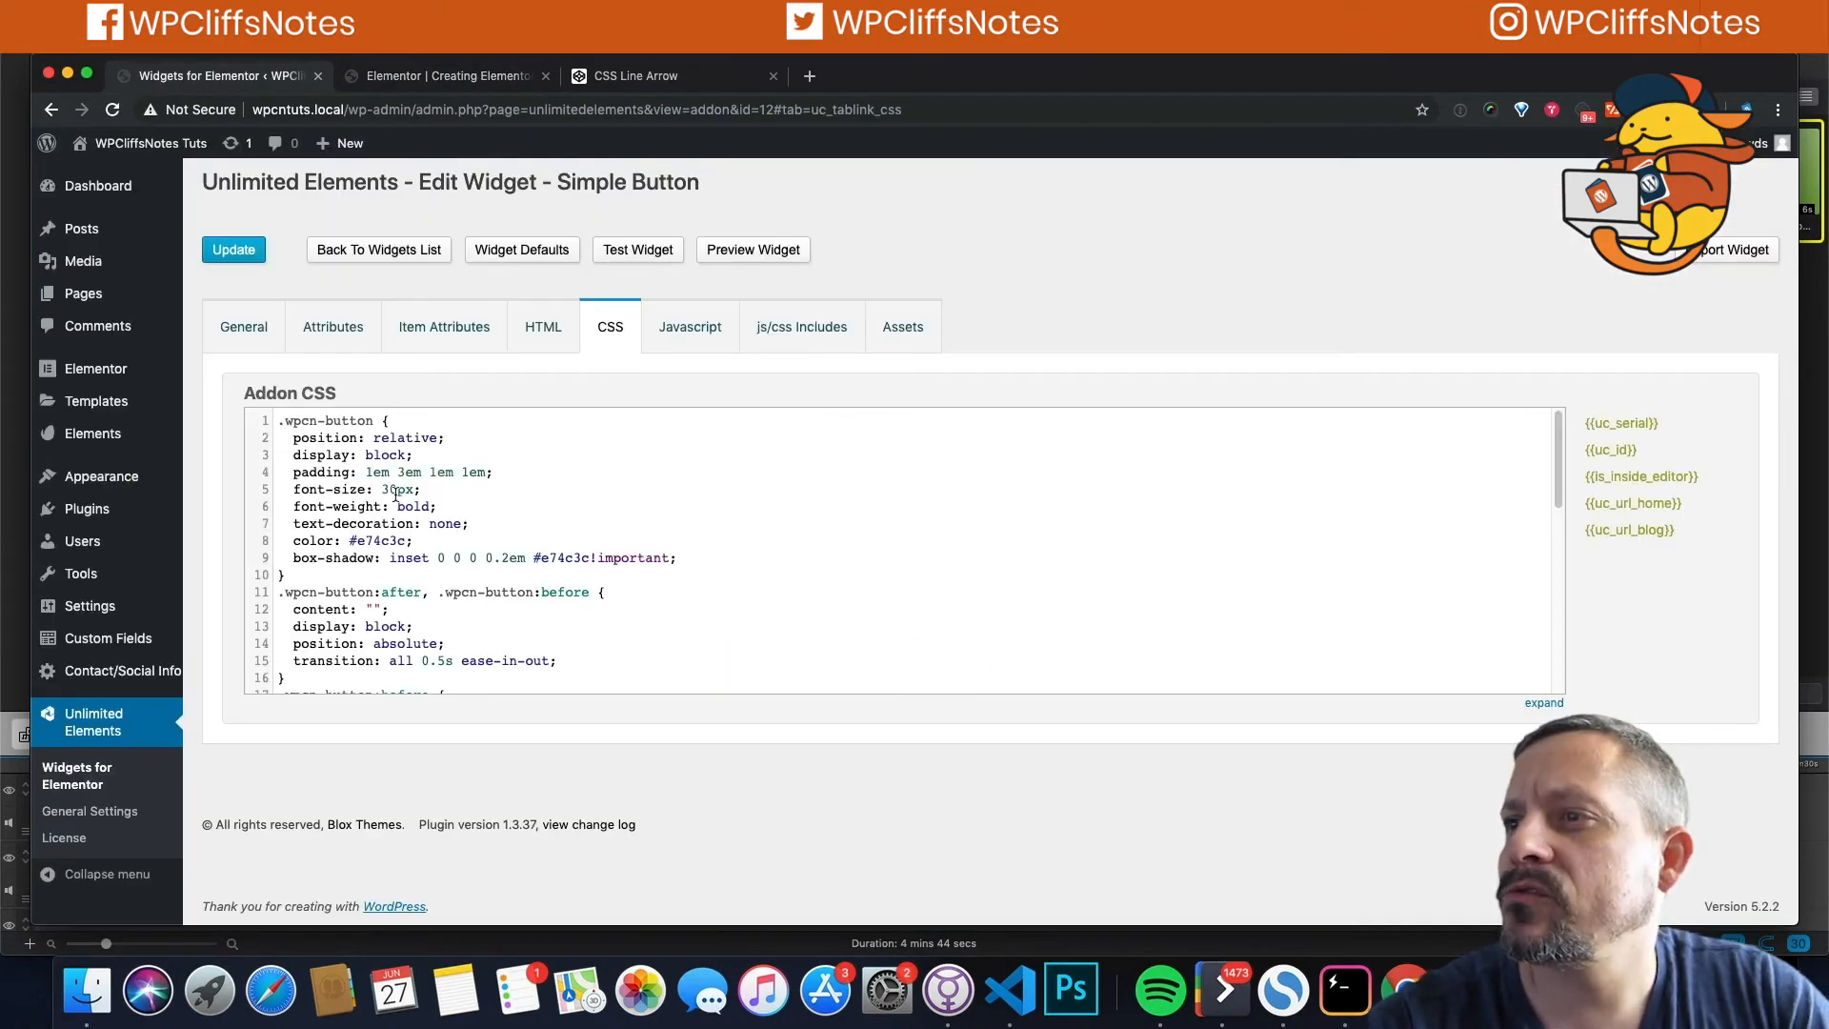
Step: Add a Text Field attribute titled Text with the name text
click(333, 327)
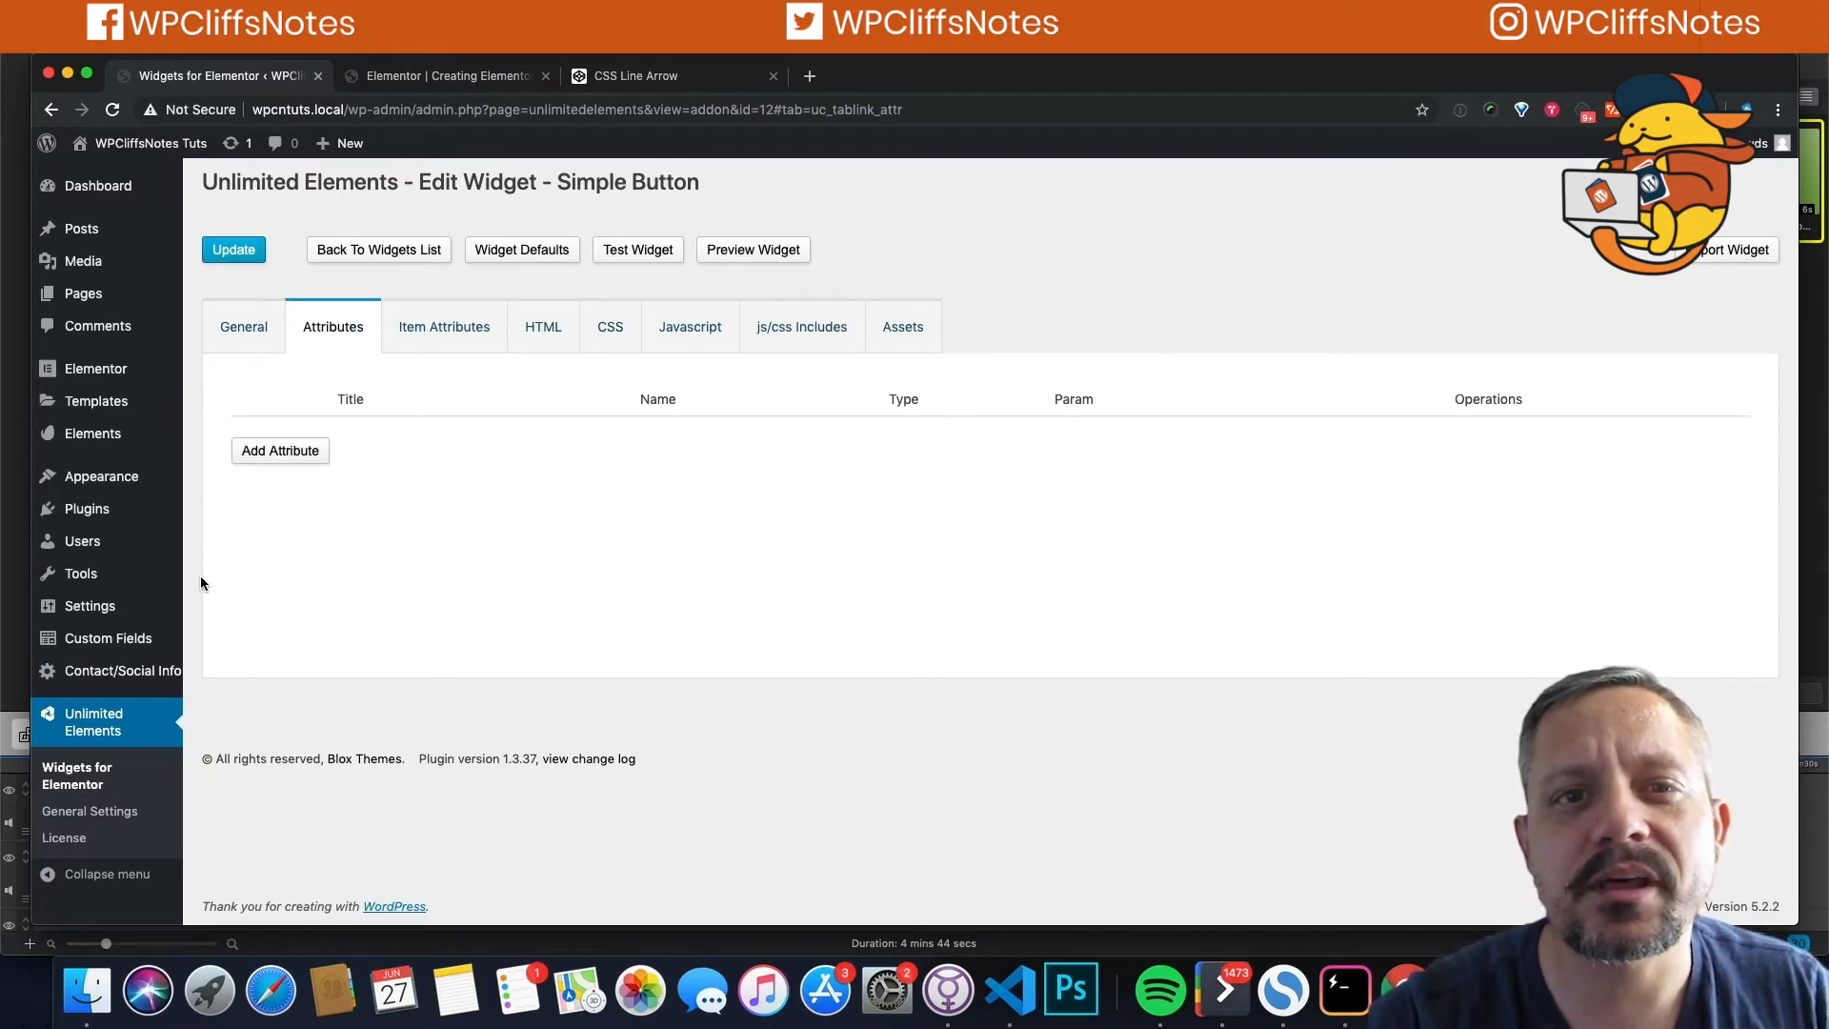
click(274, 452)
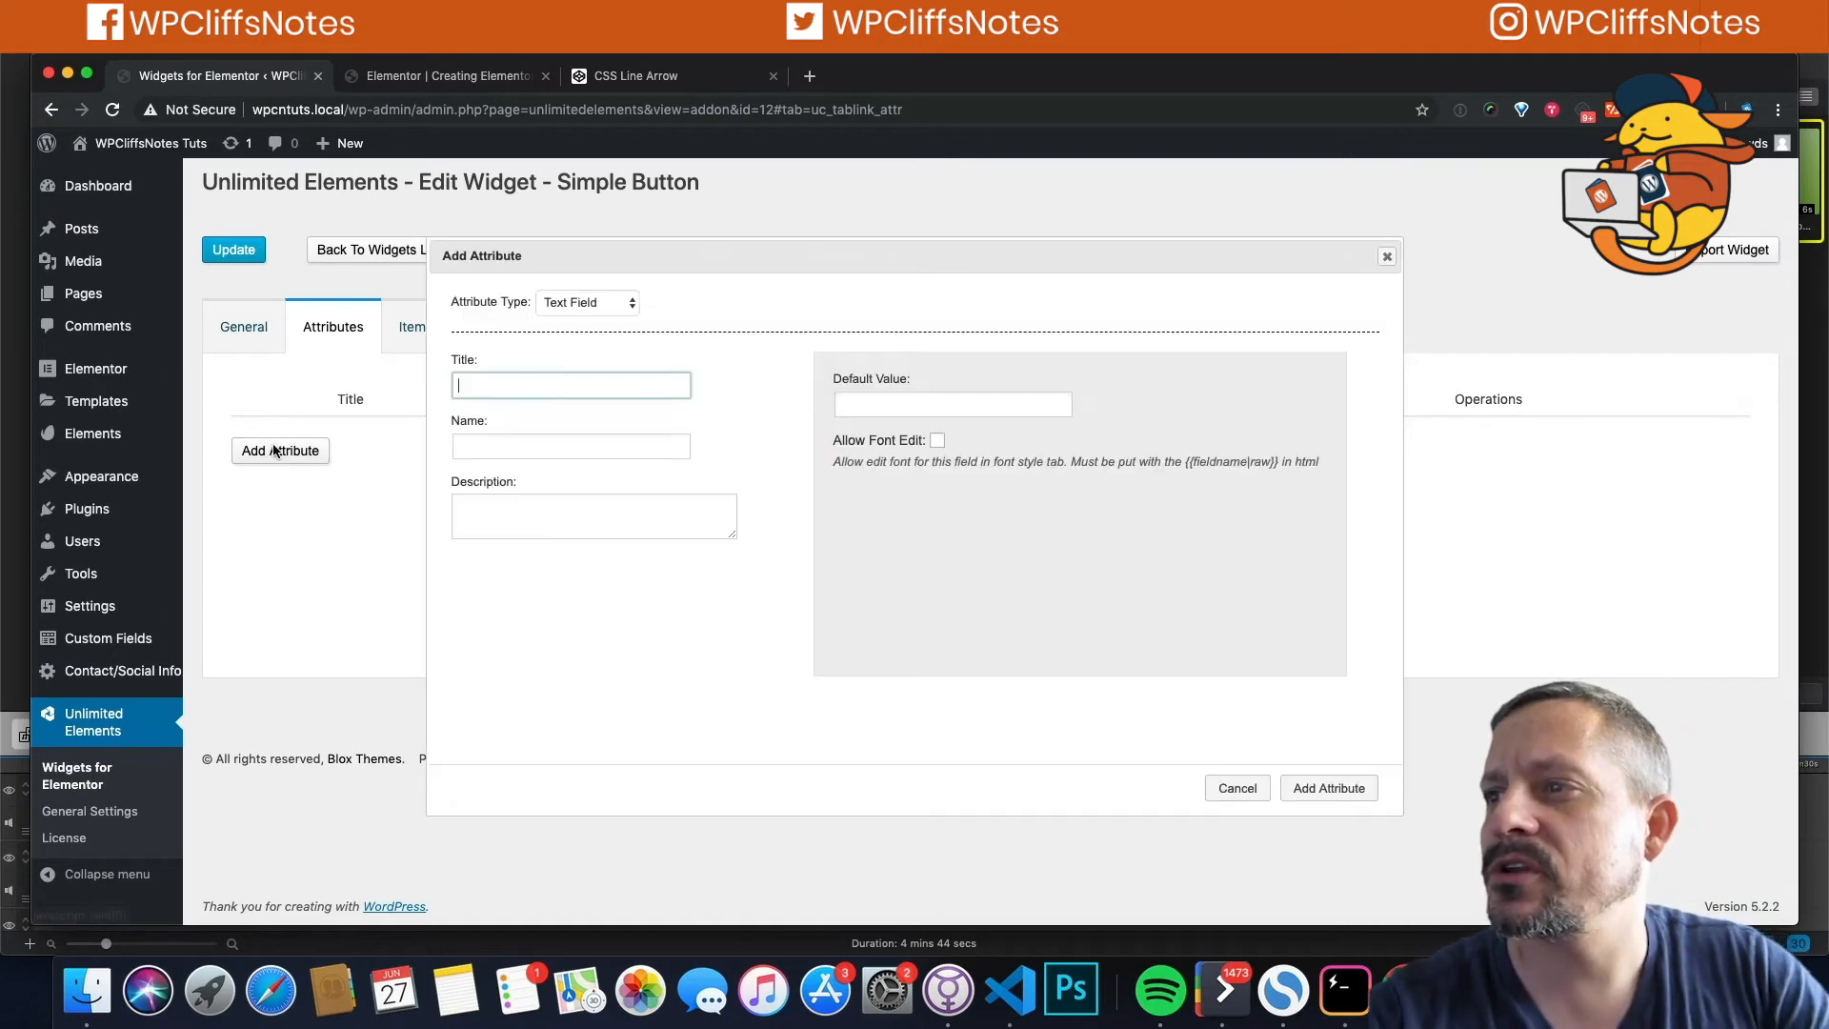
text(Text)
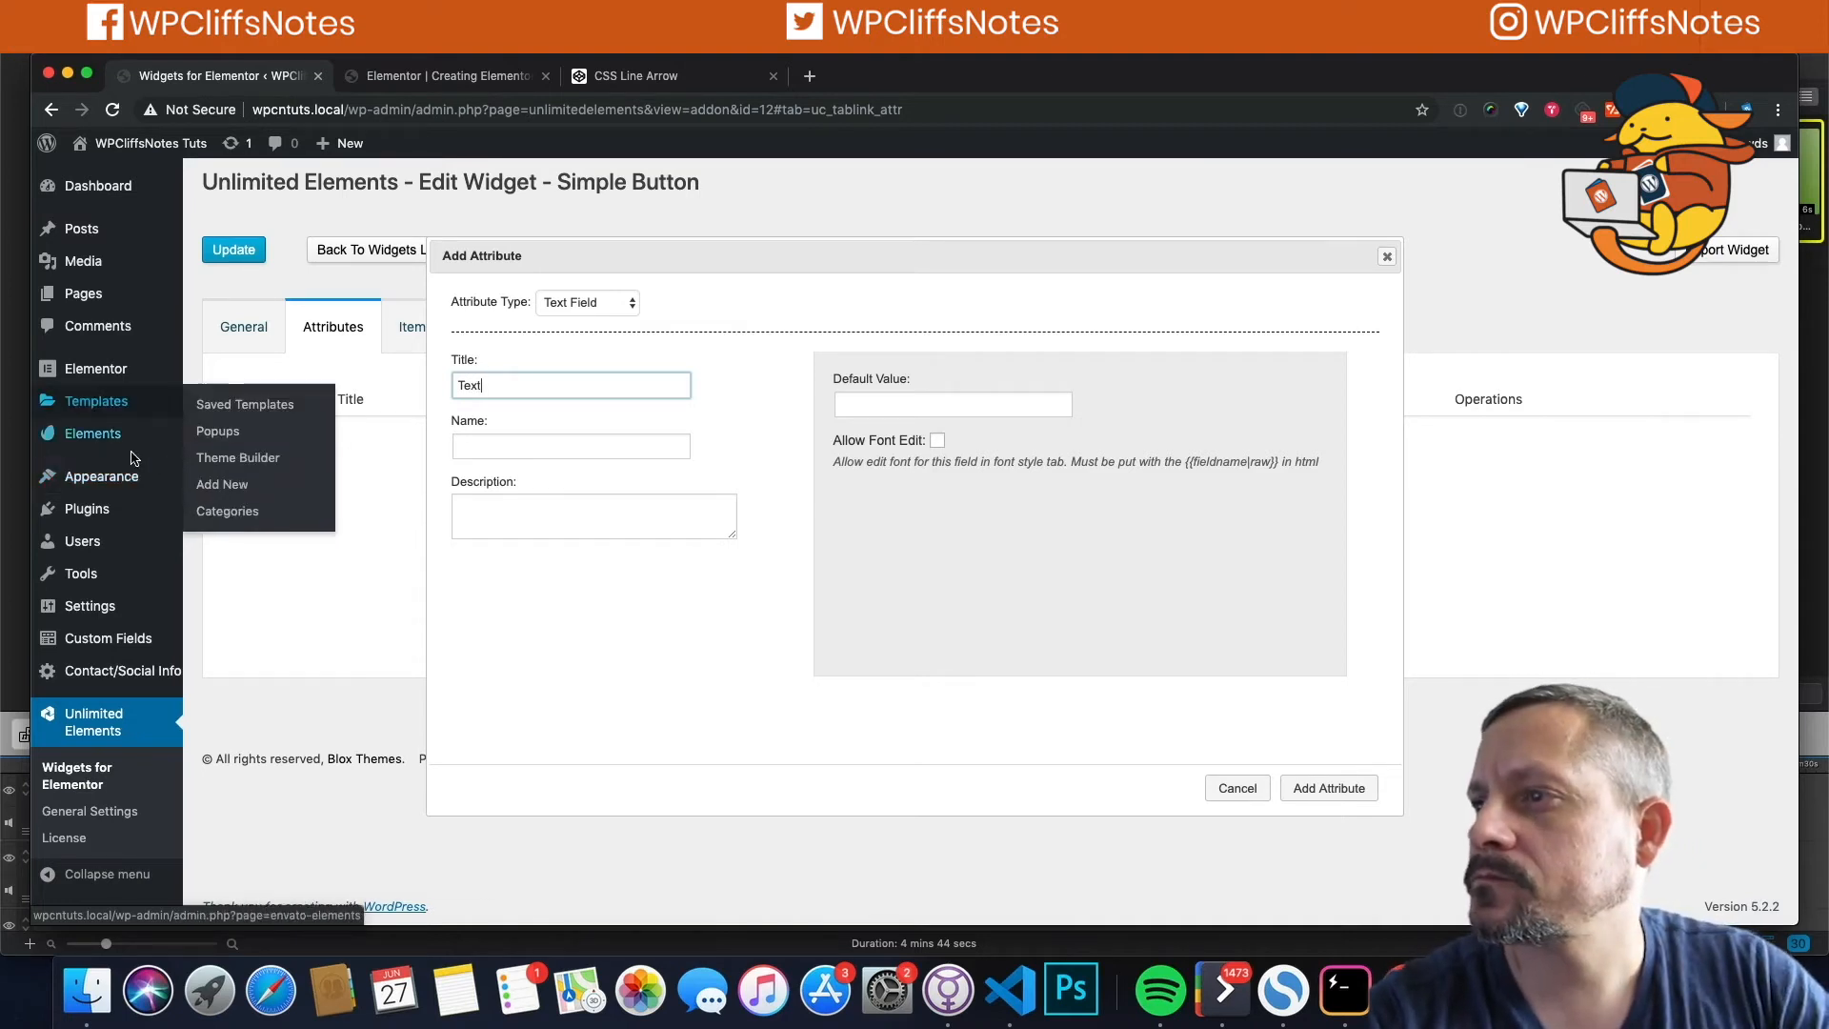
click(464, 446)
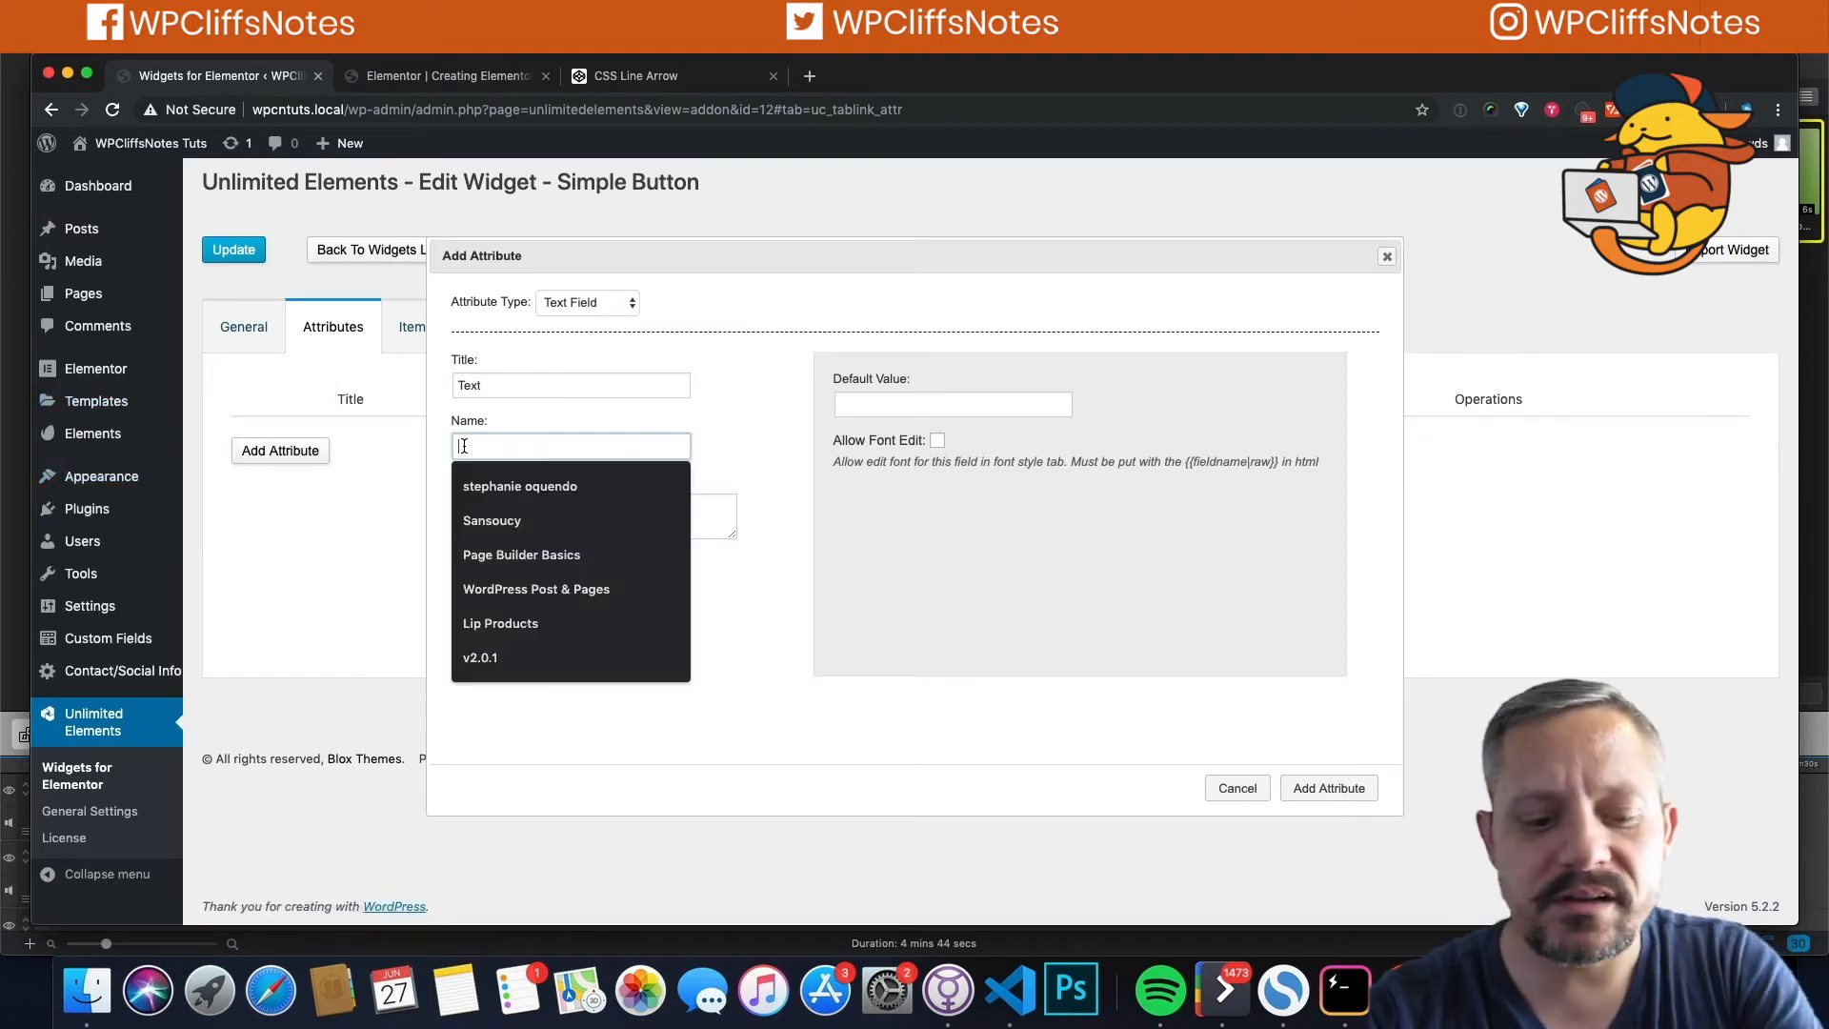
text(text)
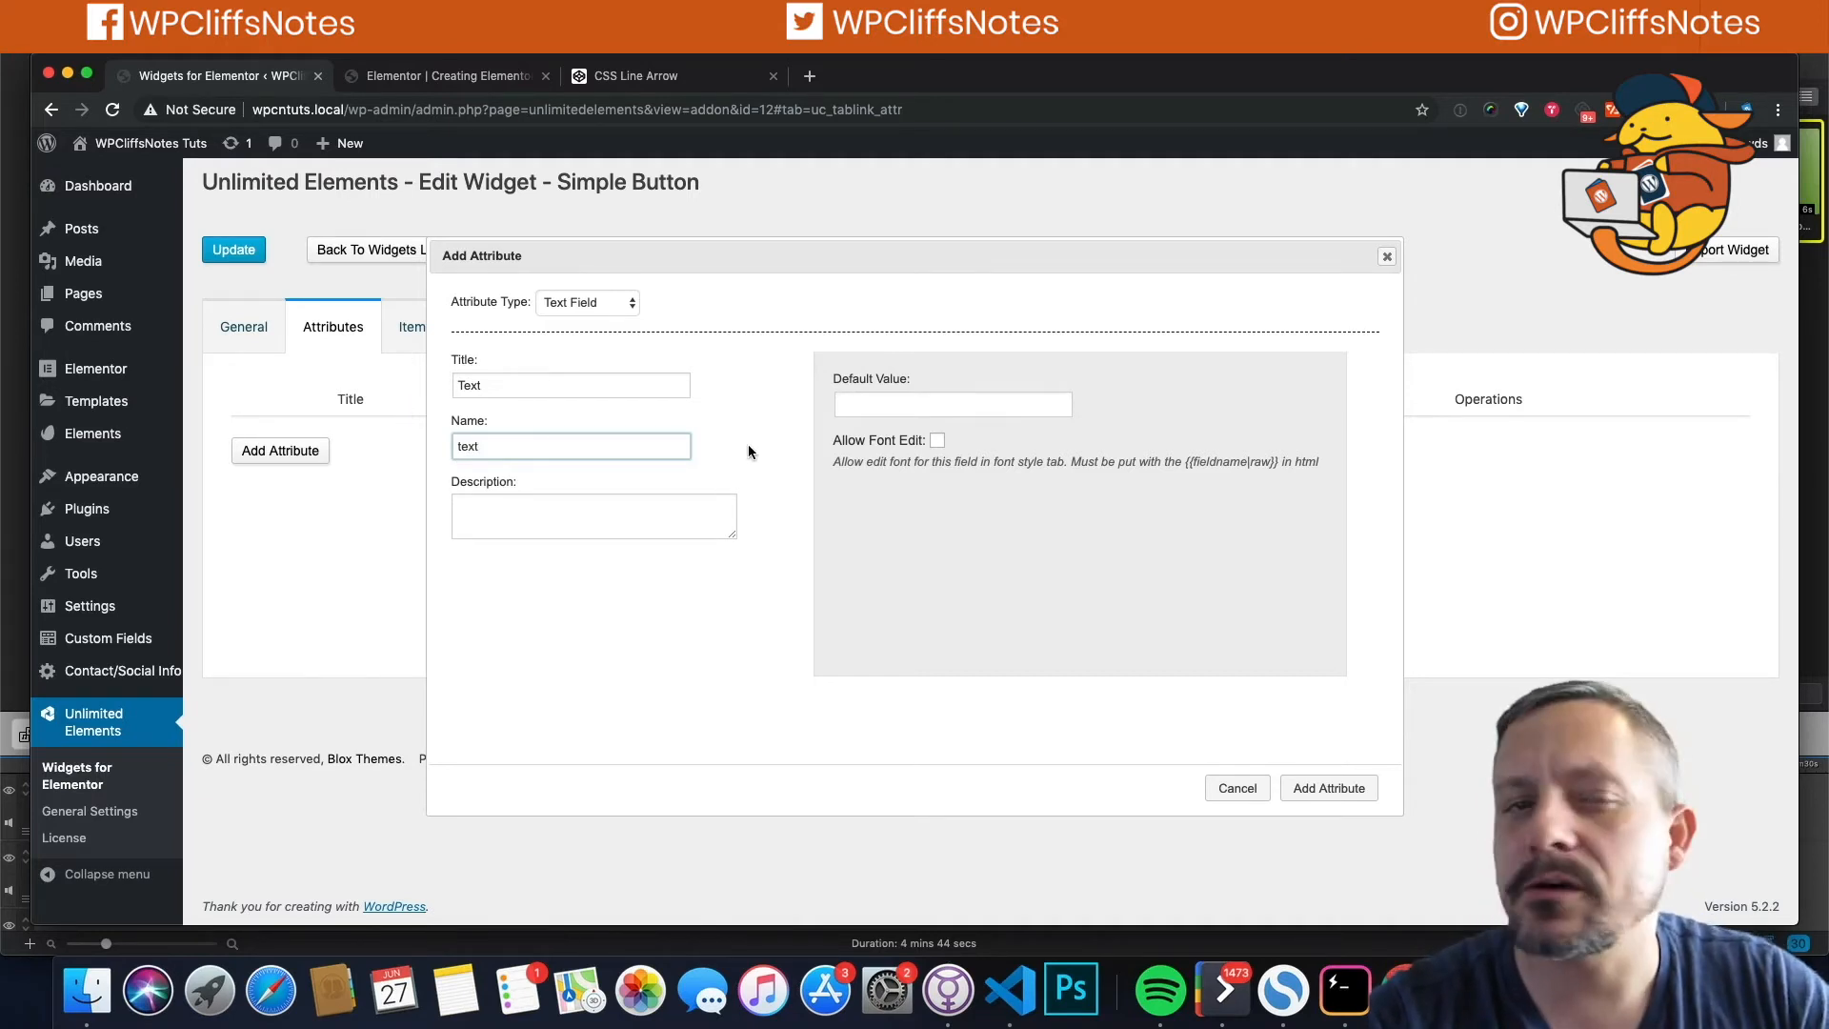
click(594, 302)
click(595, 300)
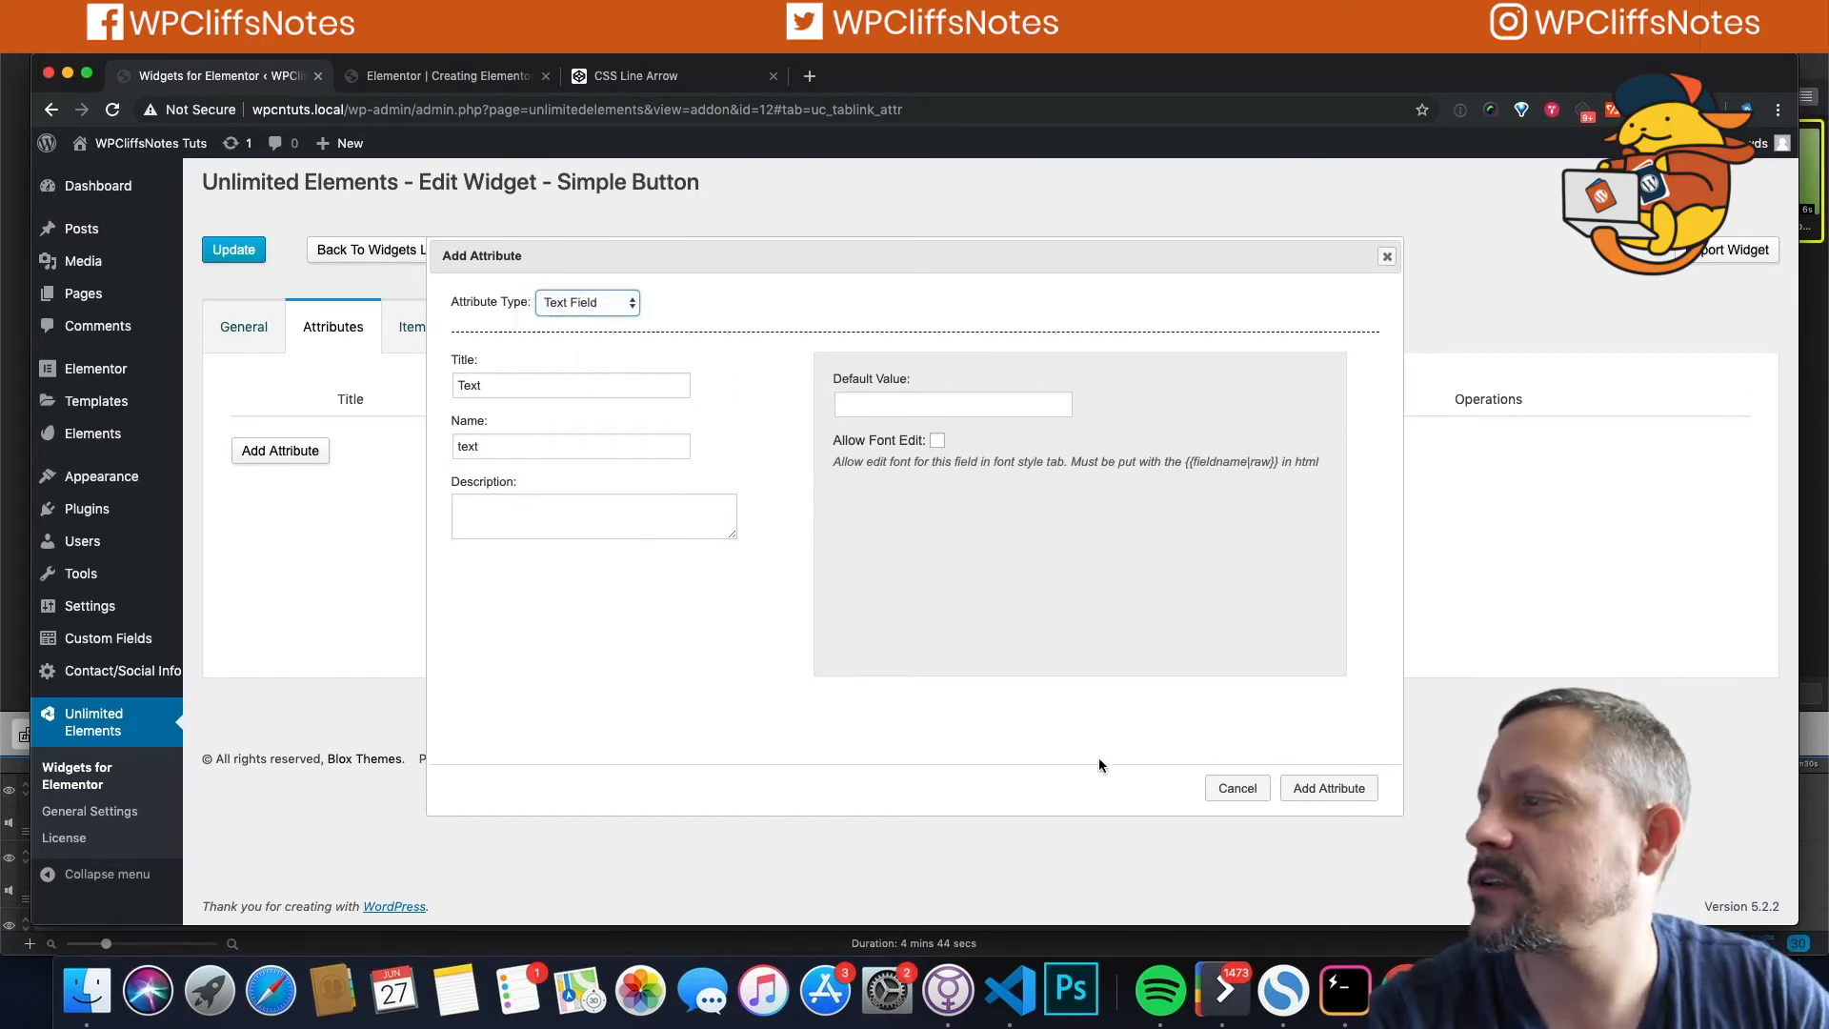
click(1331, 788)
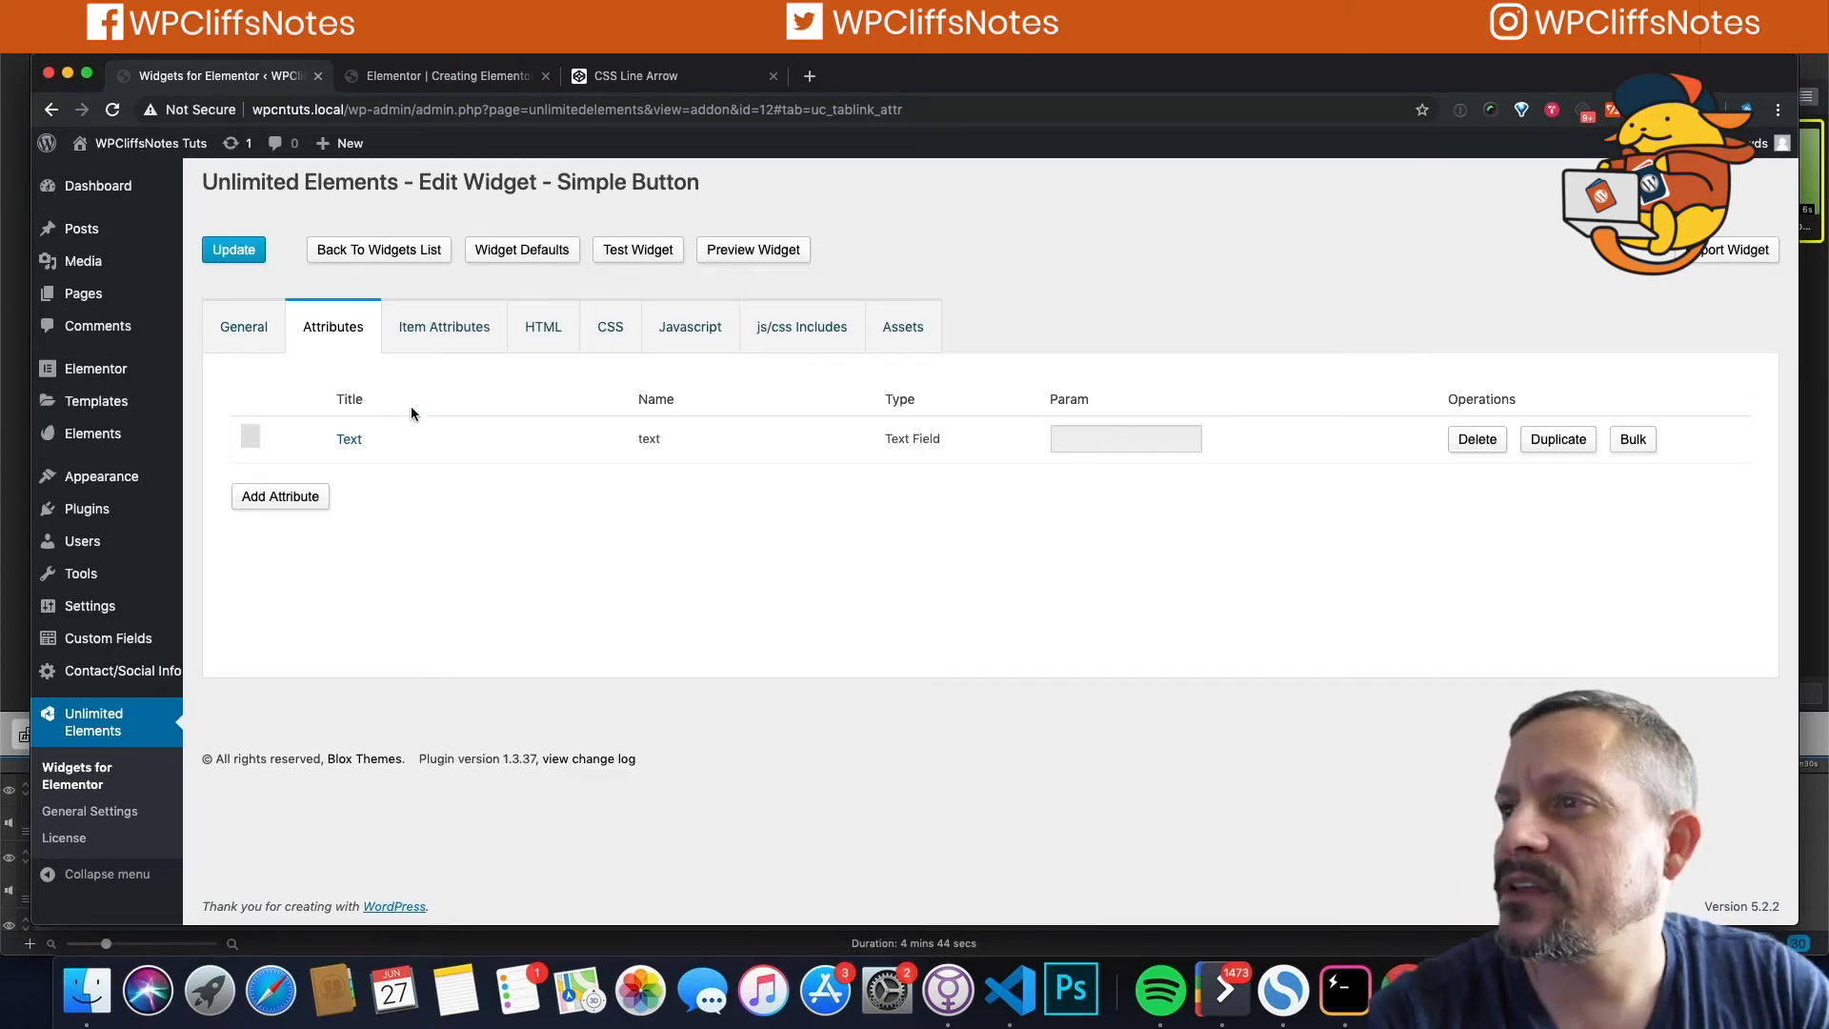
Step: Add a Link-type attribute titled 'Simple Link' with the name simple_link
click(273, 494)
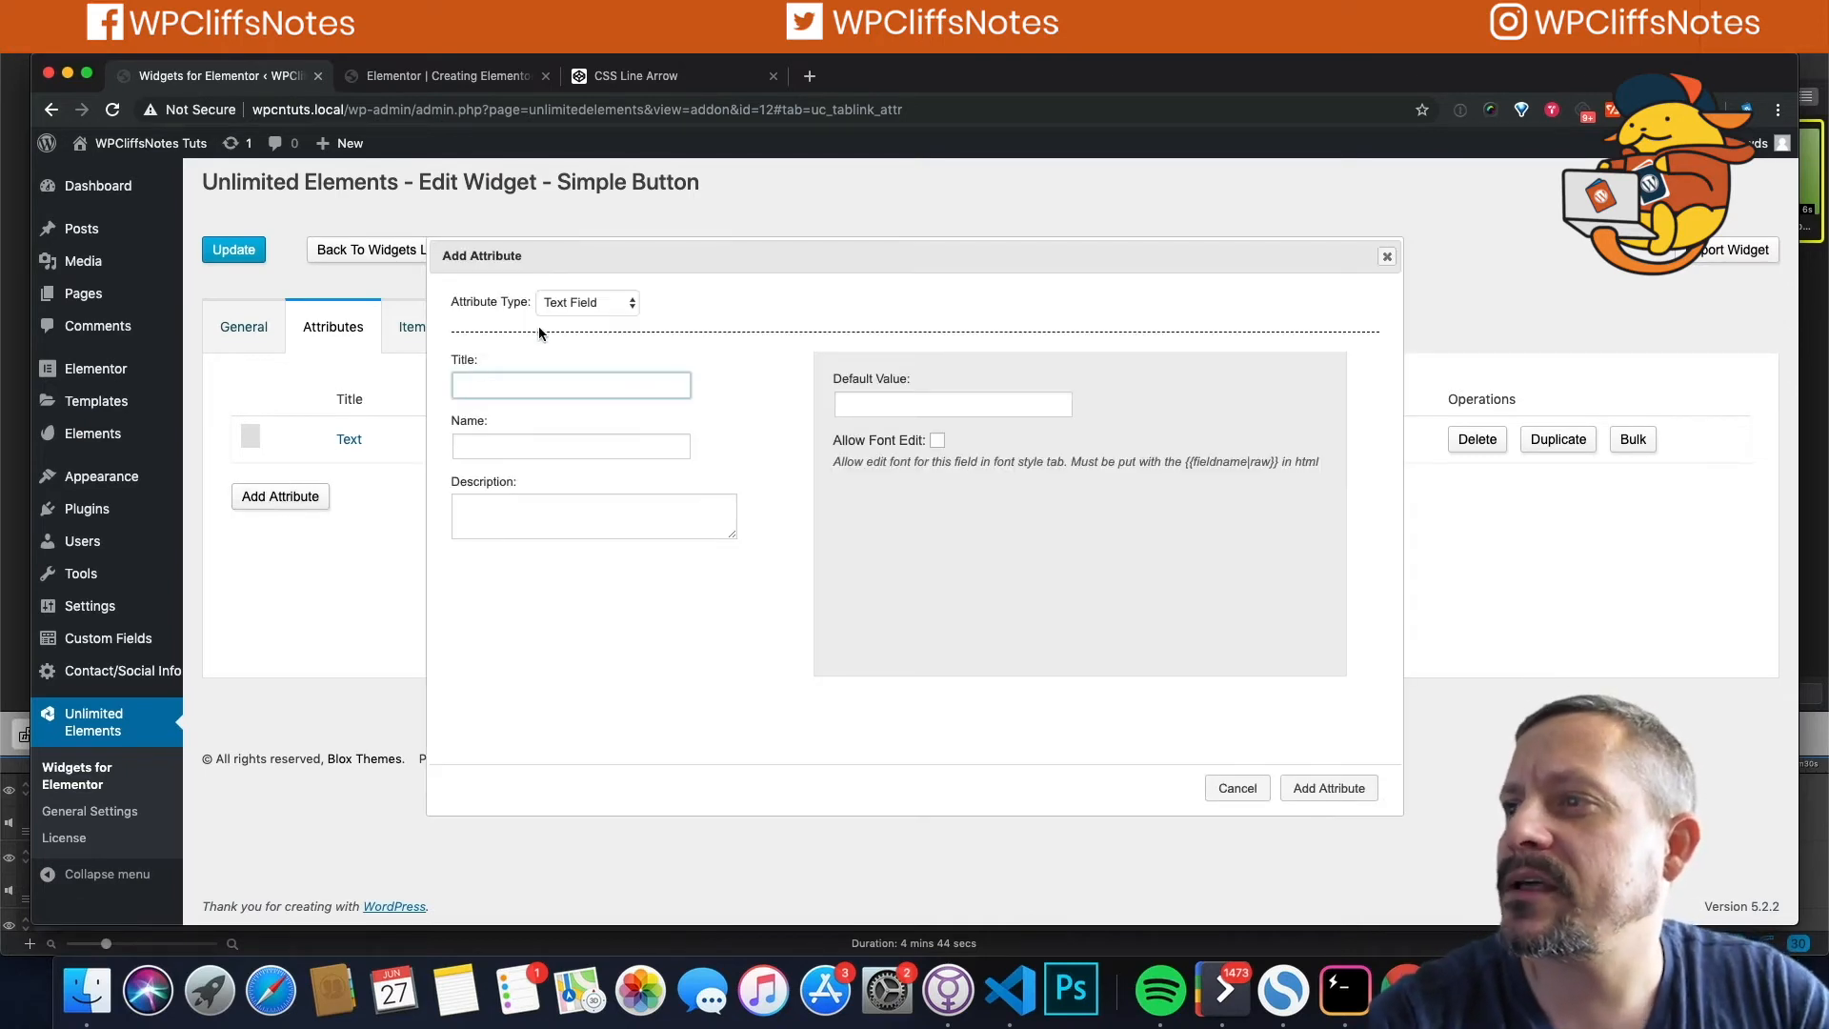
click(581, 303)
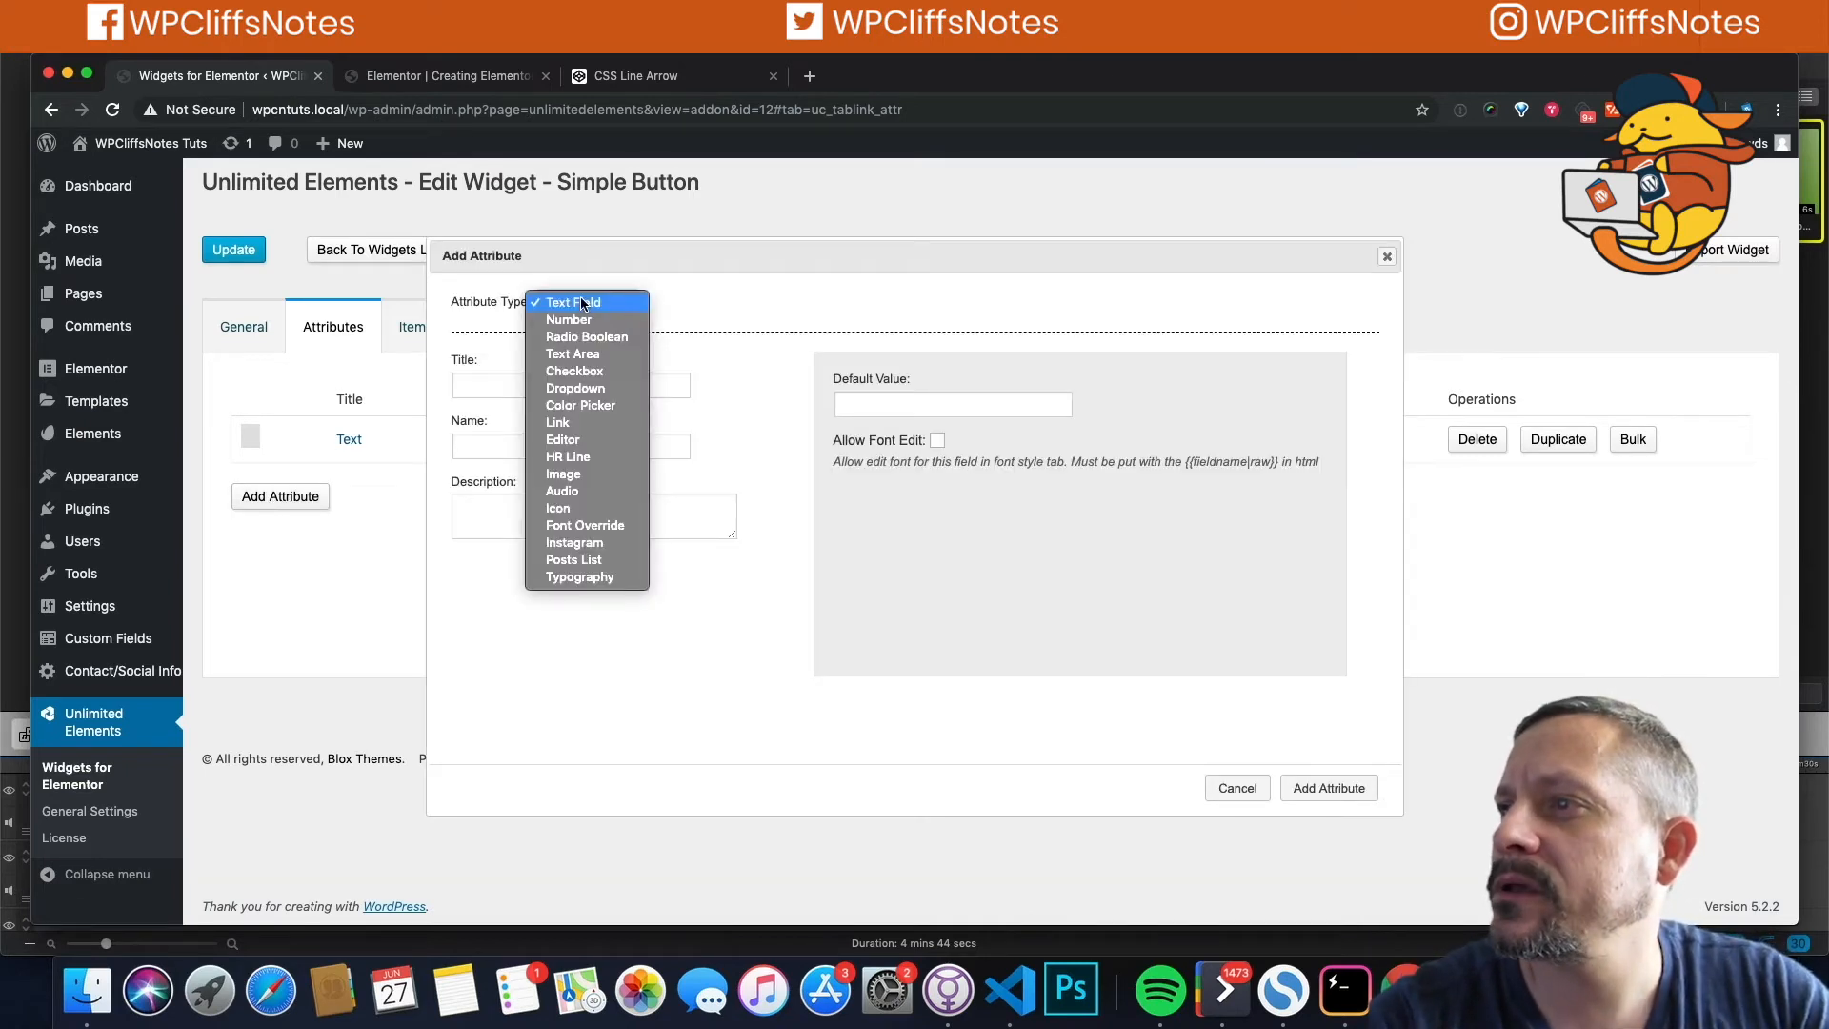
click(557, 424)
click(469, 383)
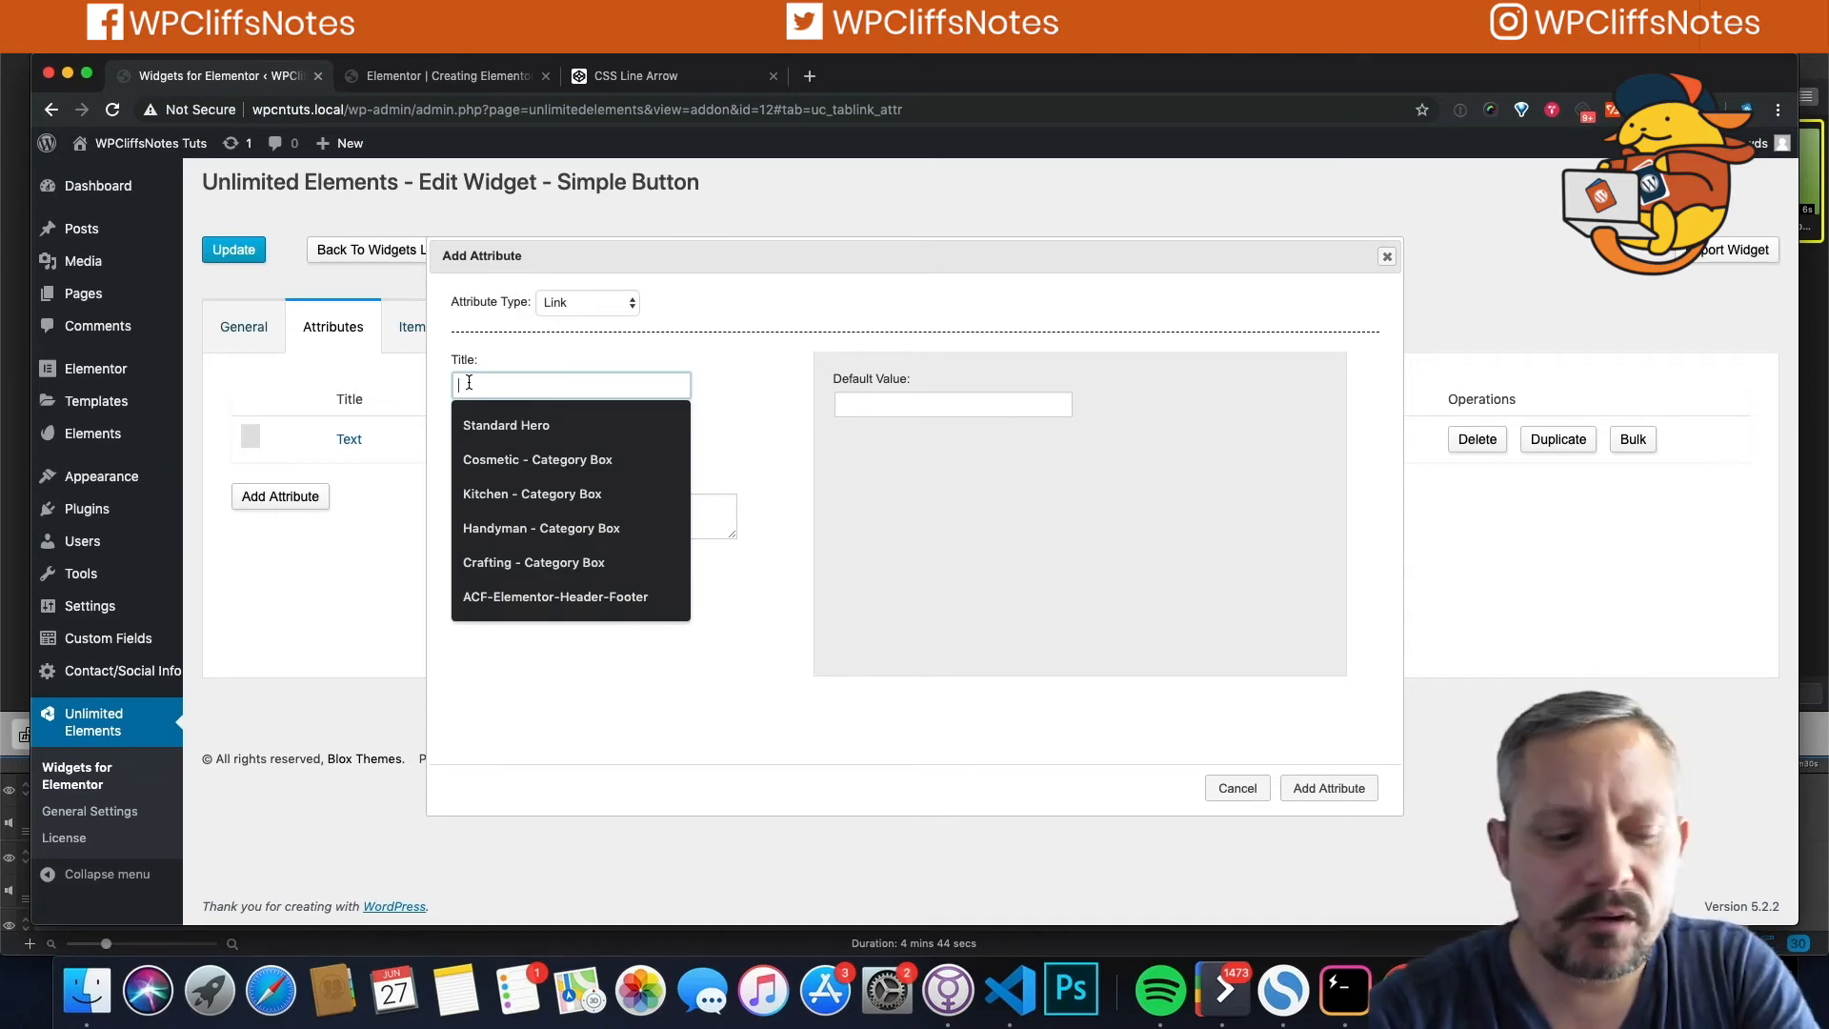
text(Si)
key(BackSpace)
key(BackSpace)
text(S)
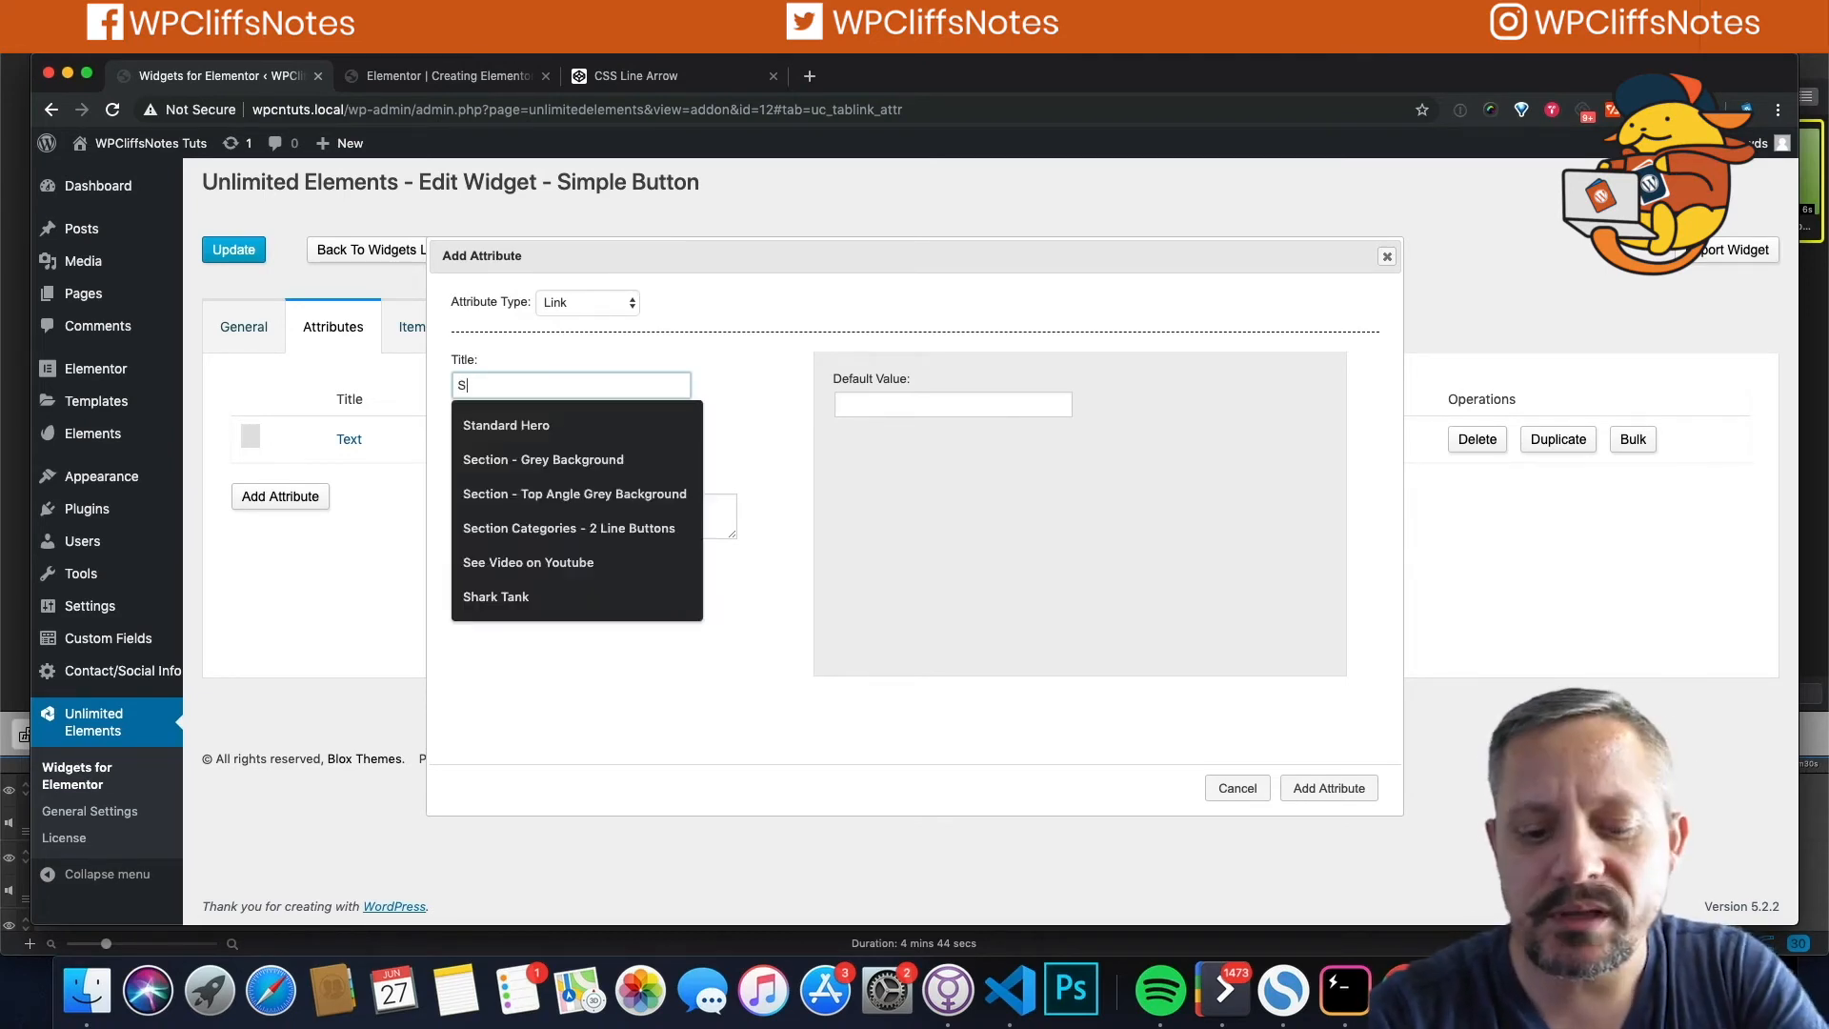
text(imple)
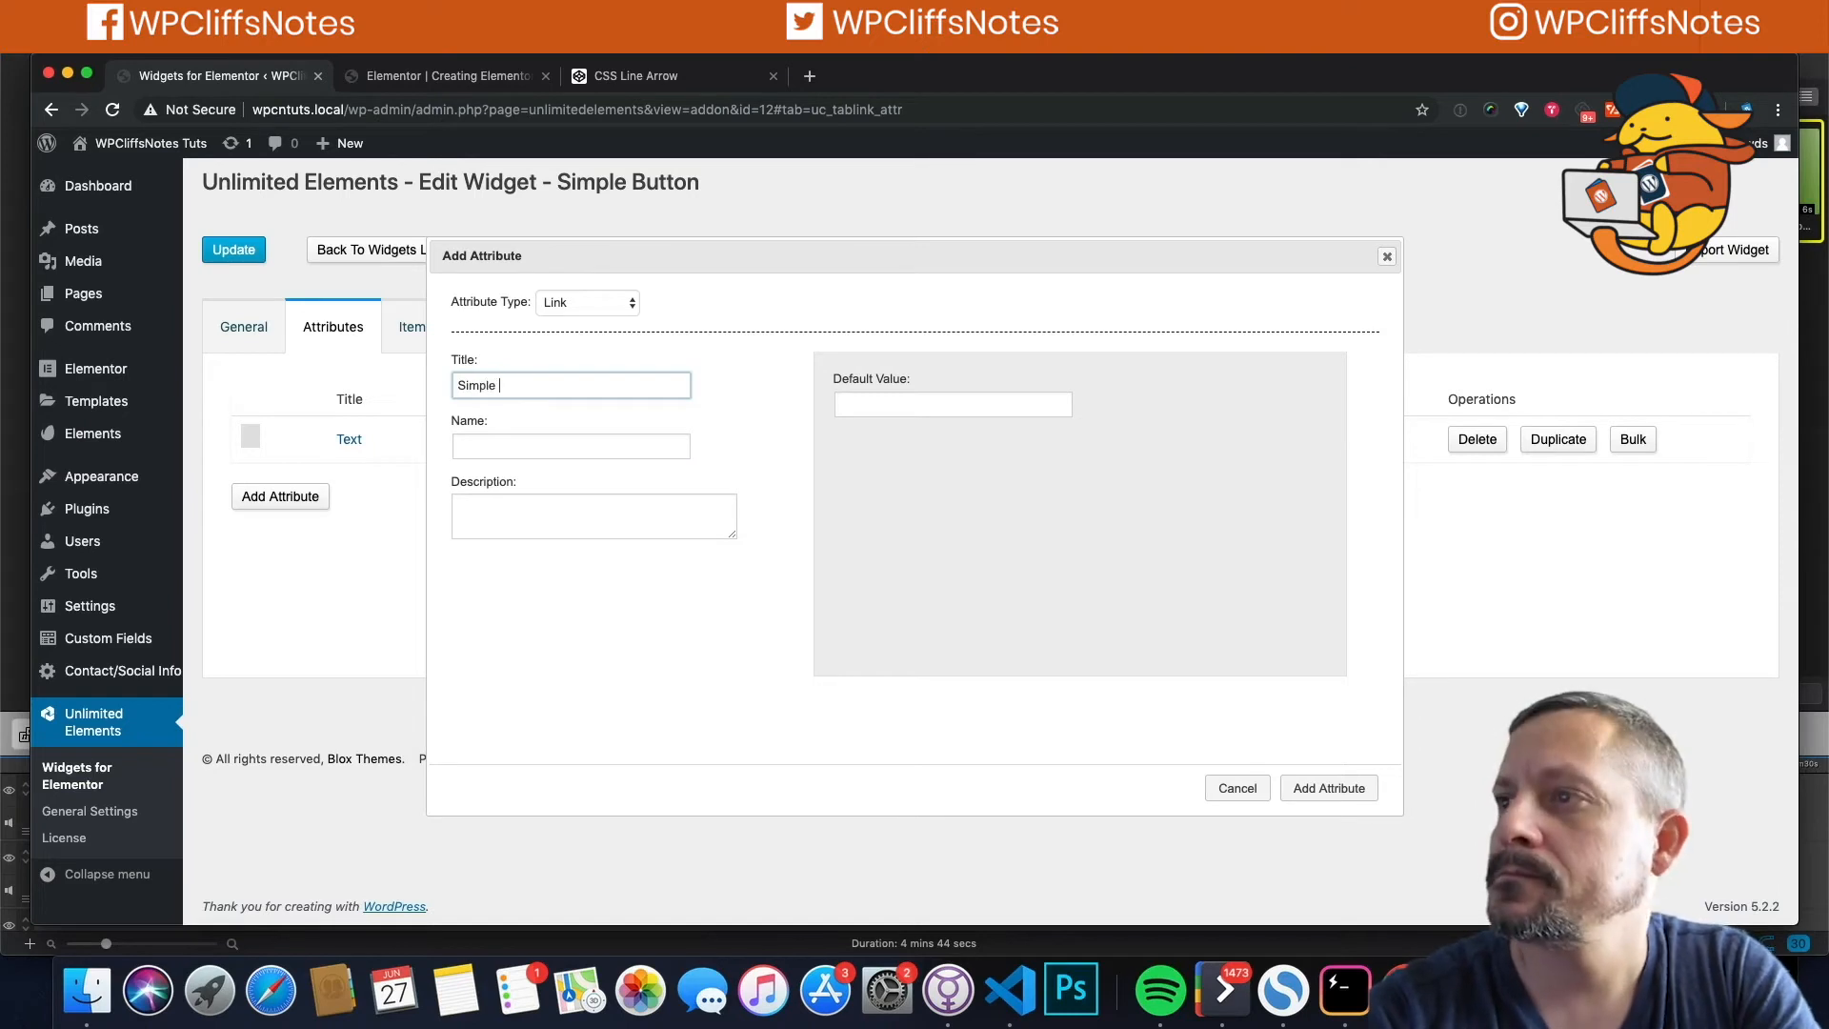
text( Link)
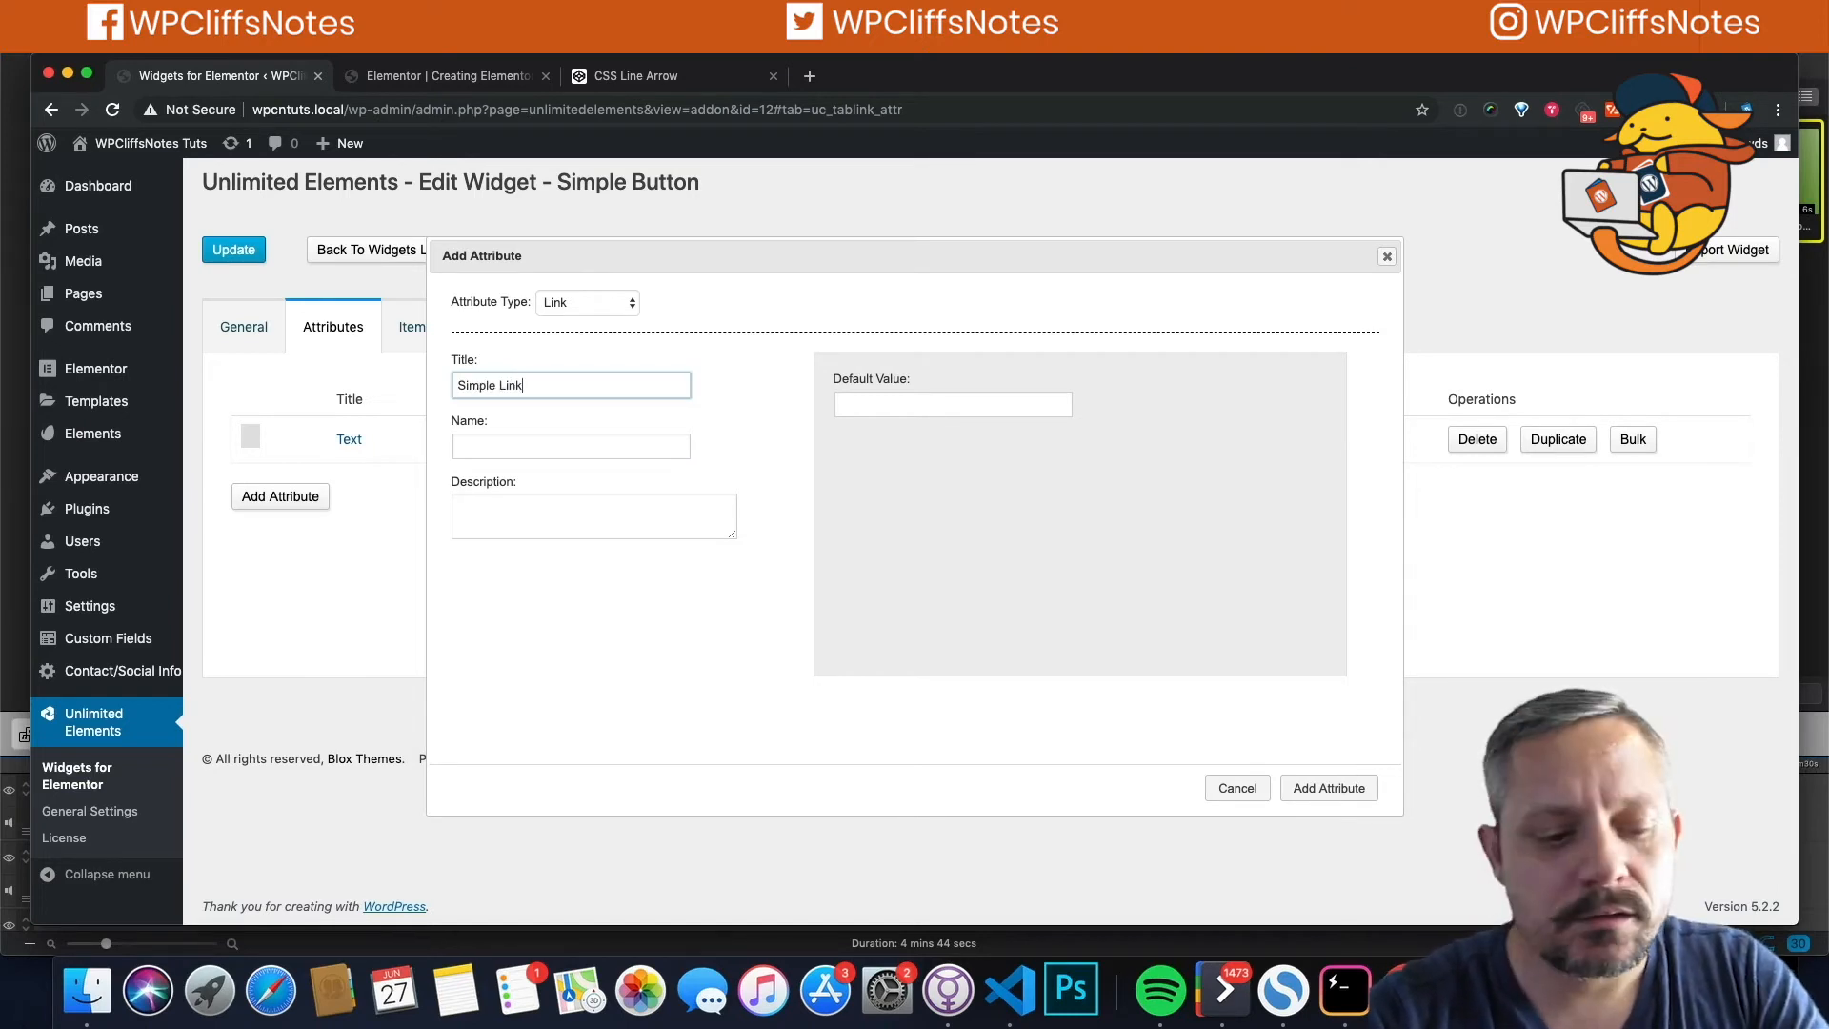
key(Tab)
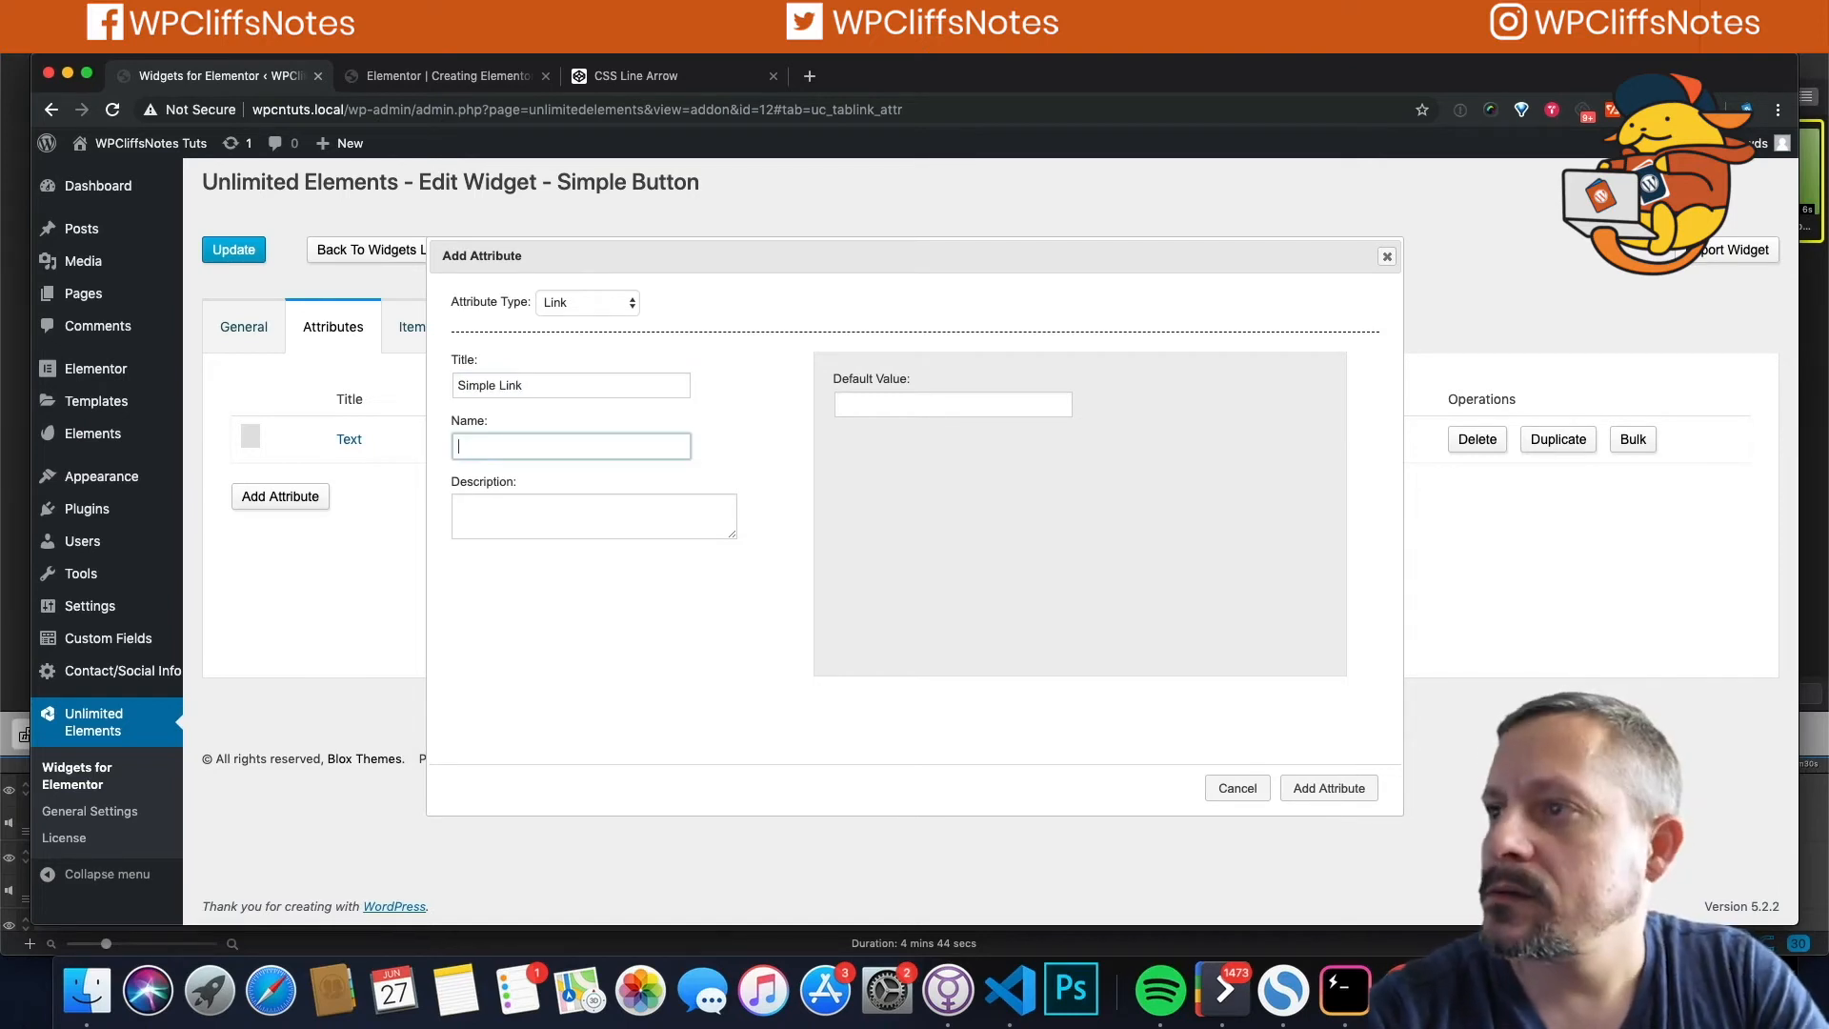
click(492, 385)
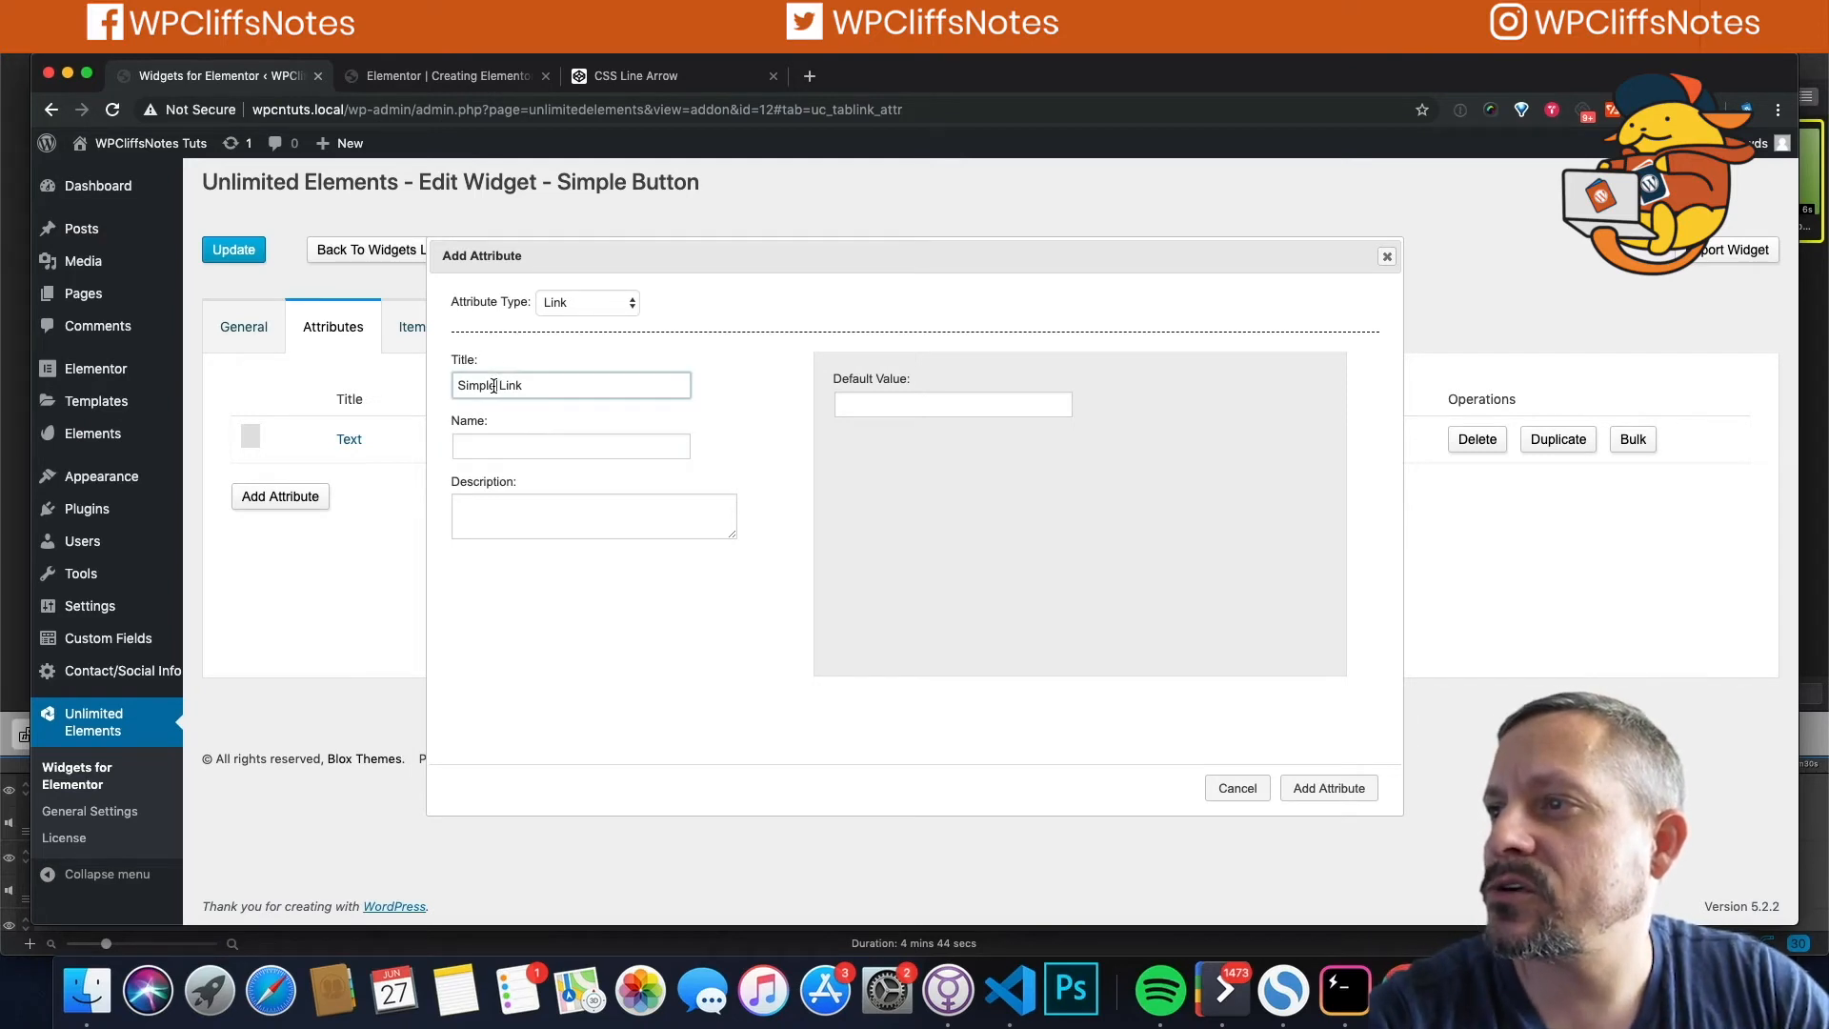
drag(499, 385, 522, 383)
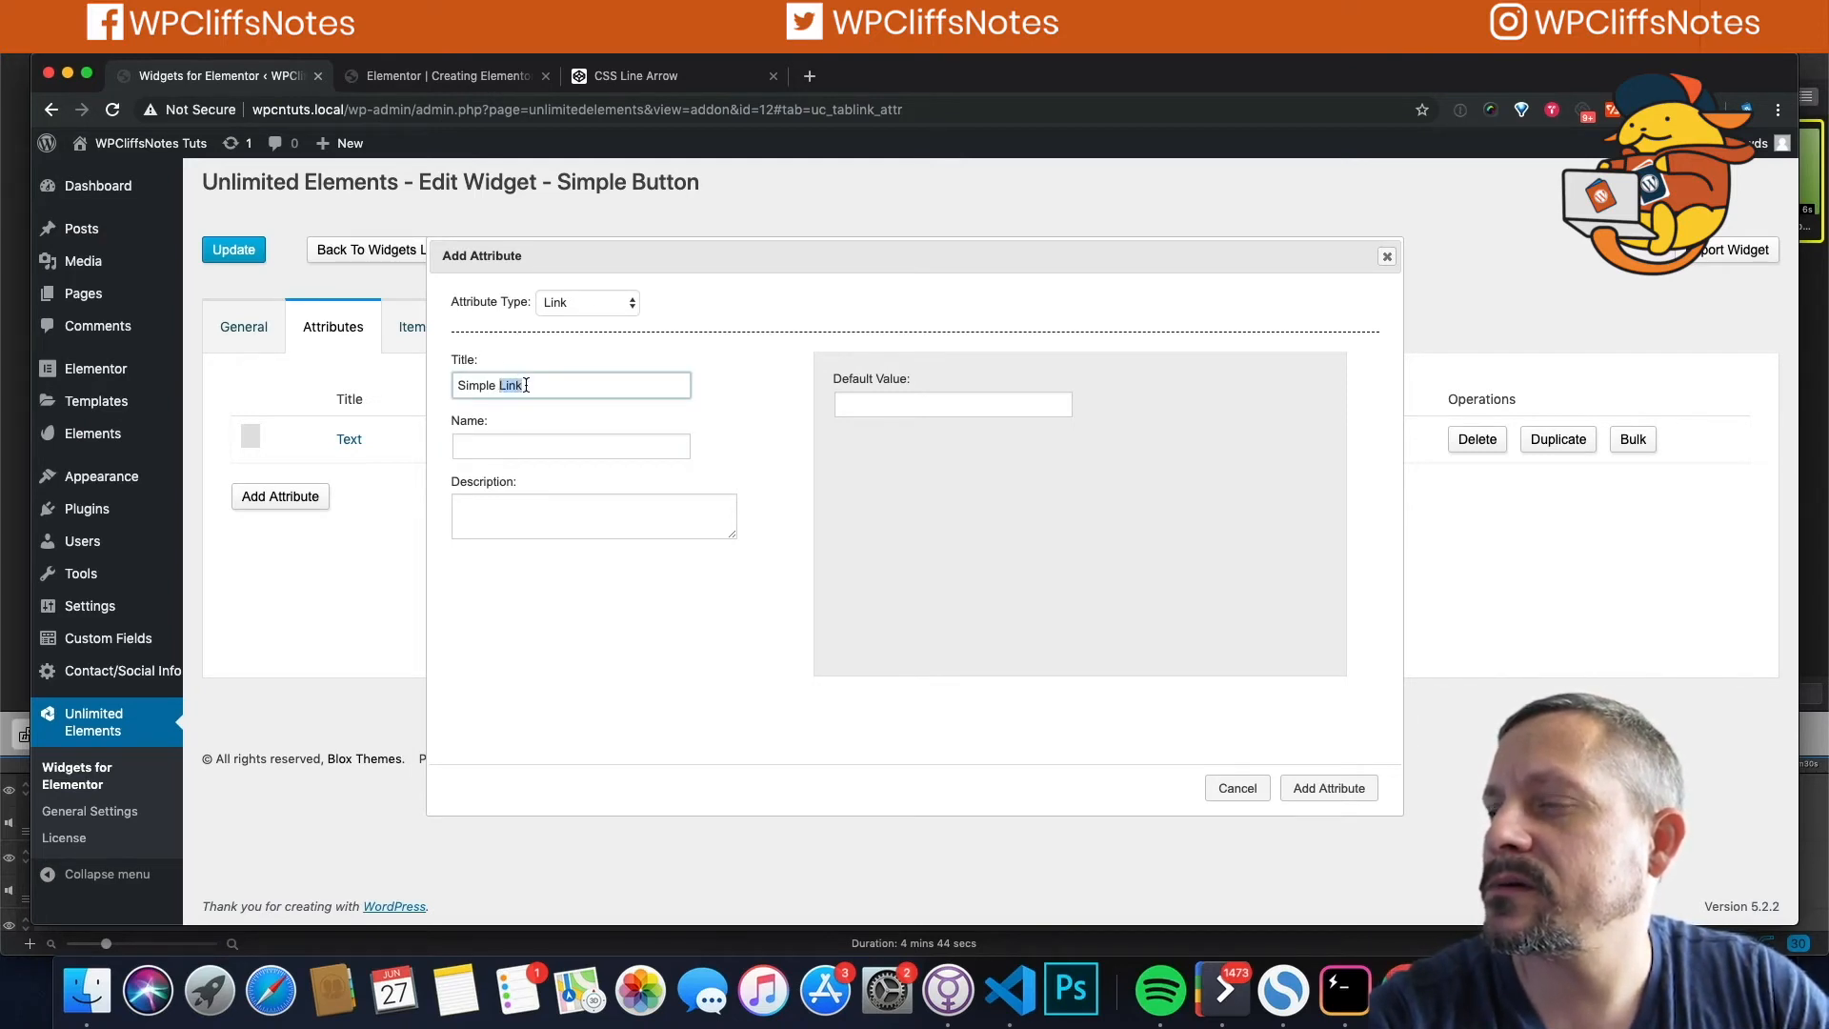
click(486, 444)
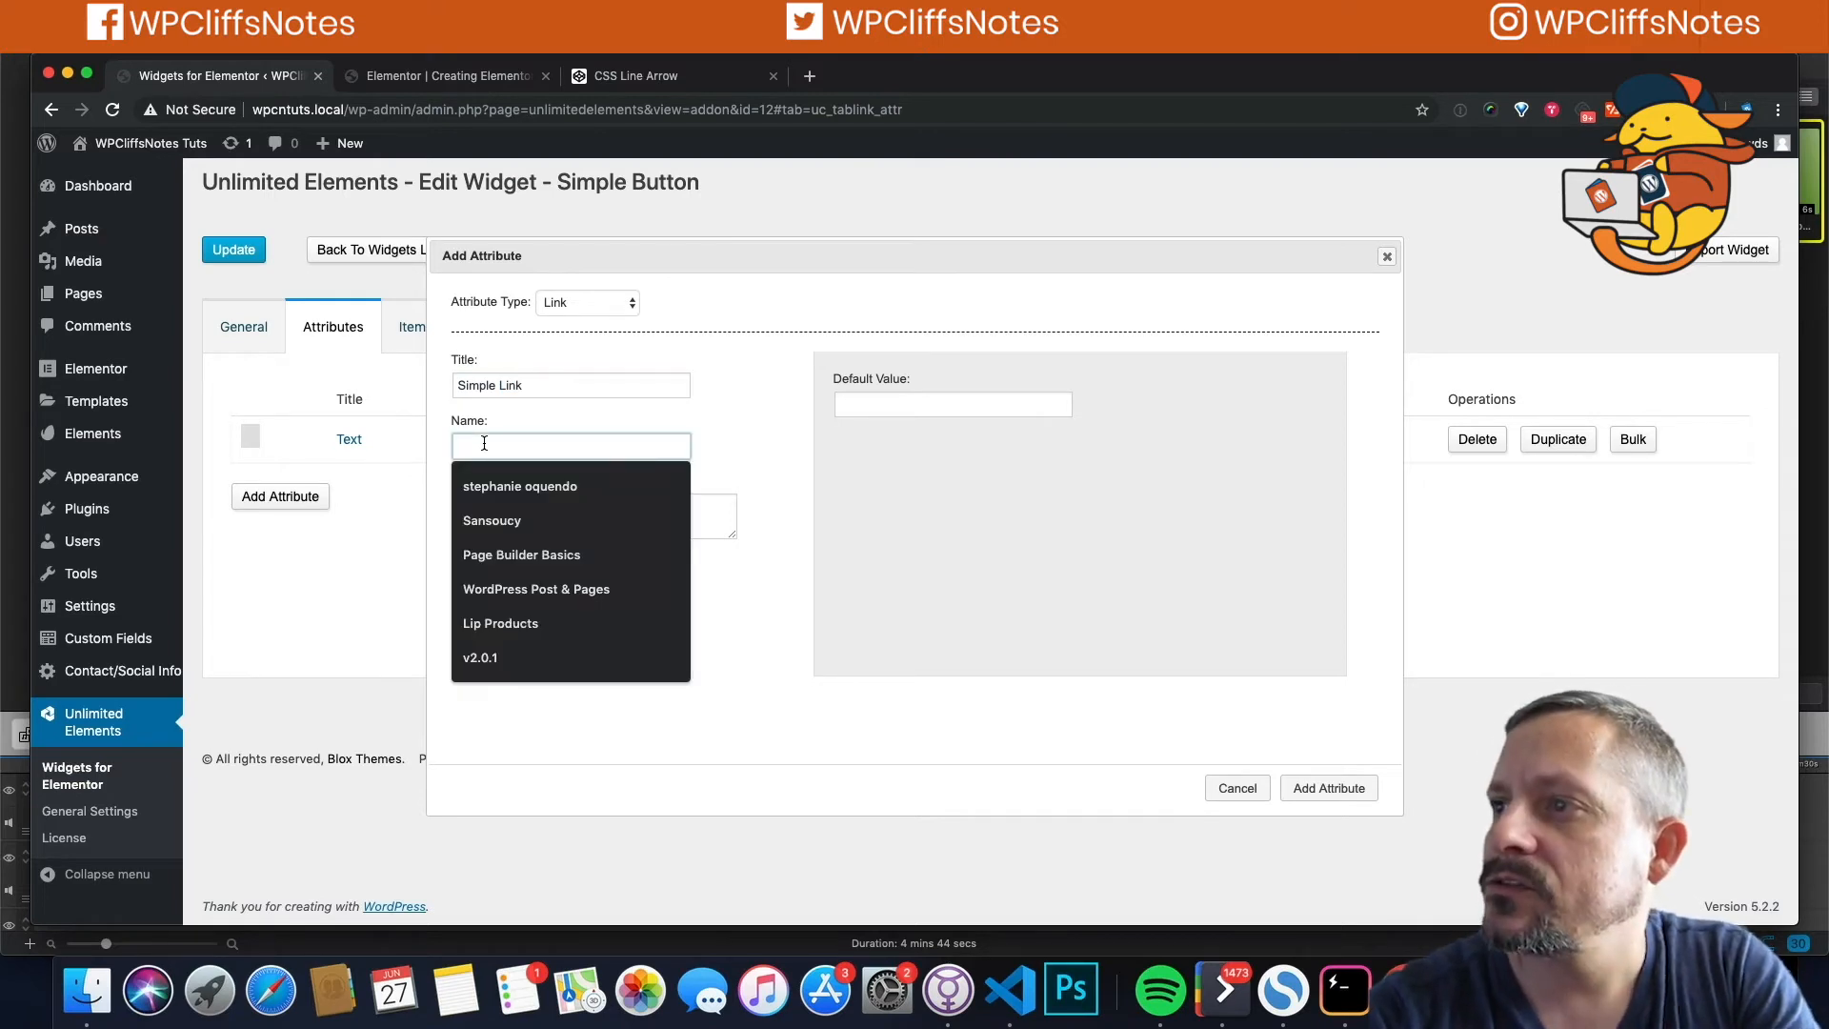
text(si)
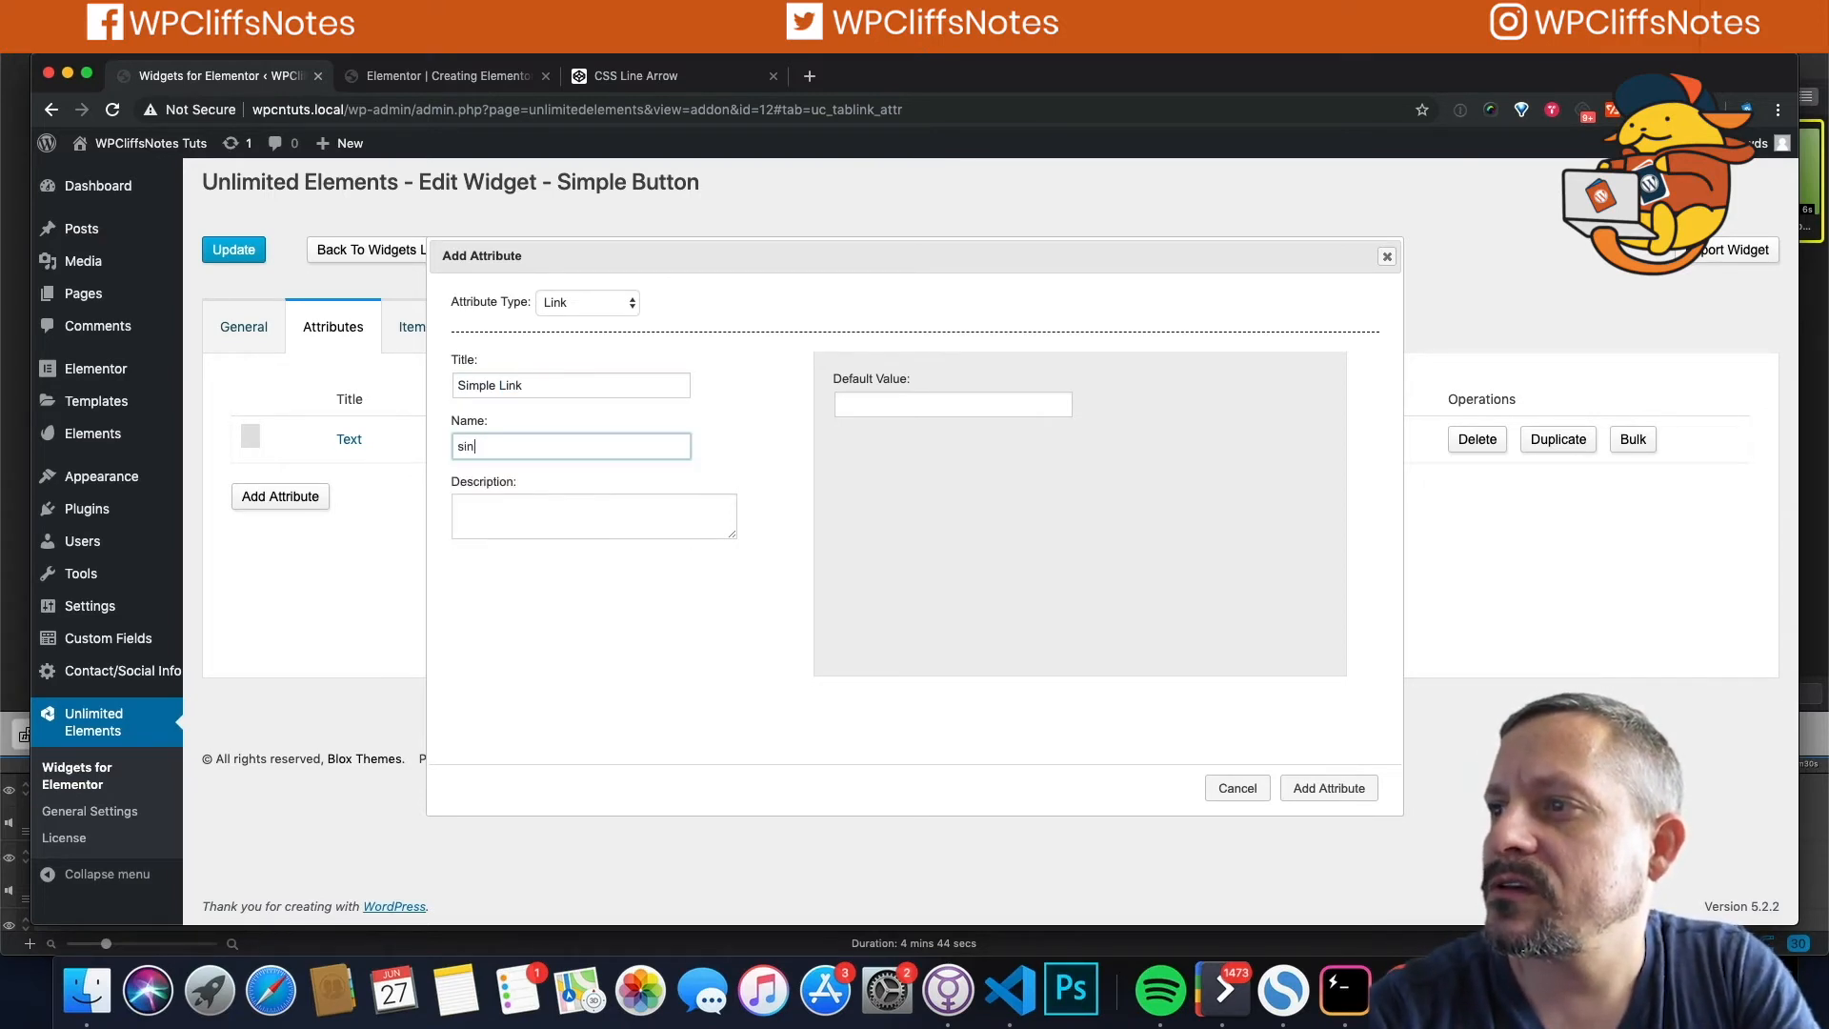
text(n)
key(BackSpace)
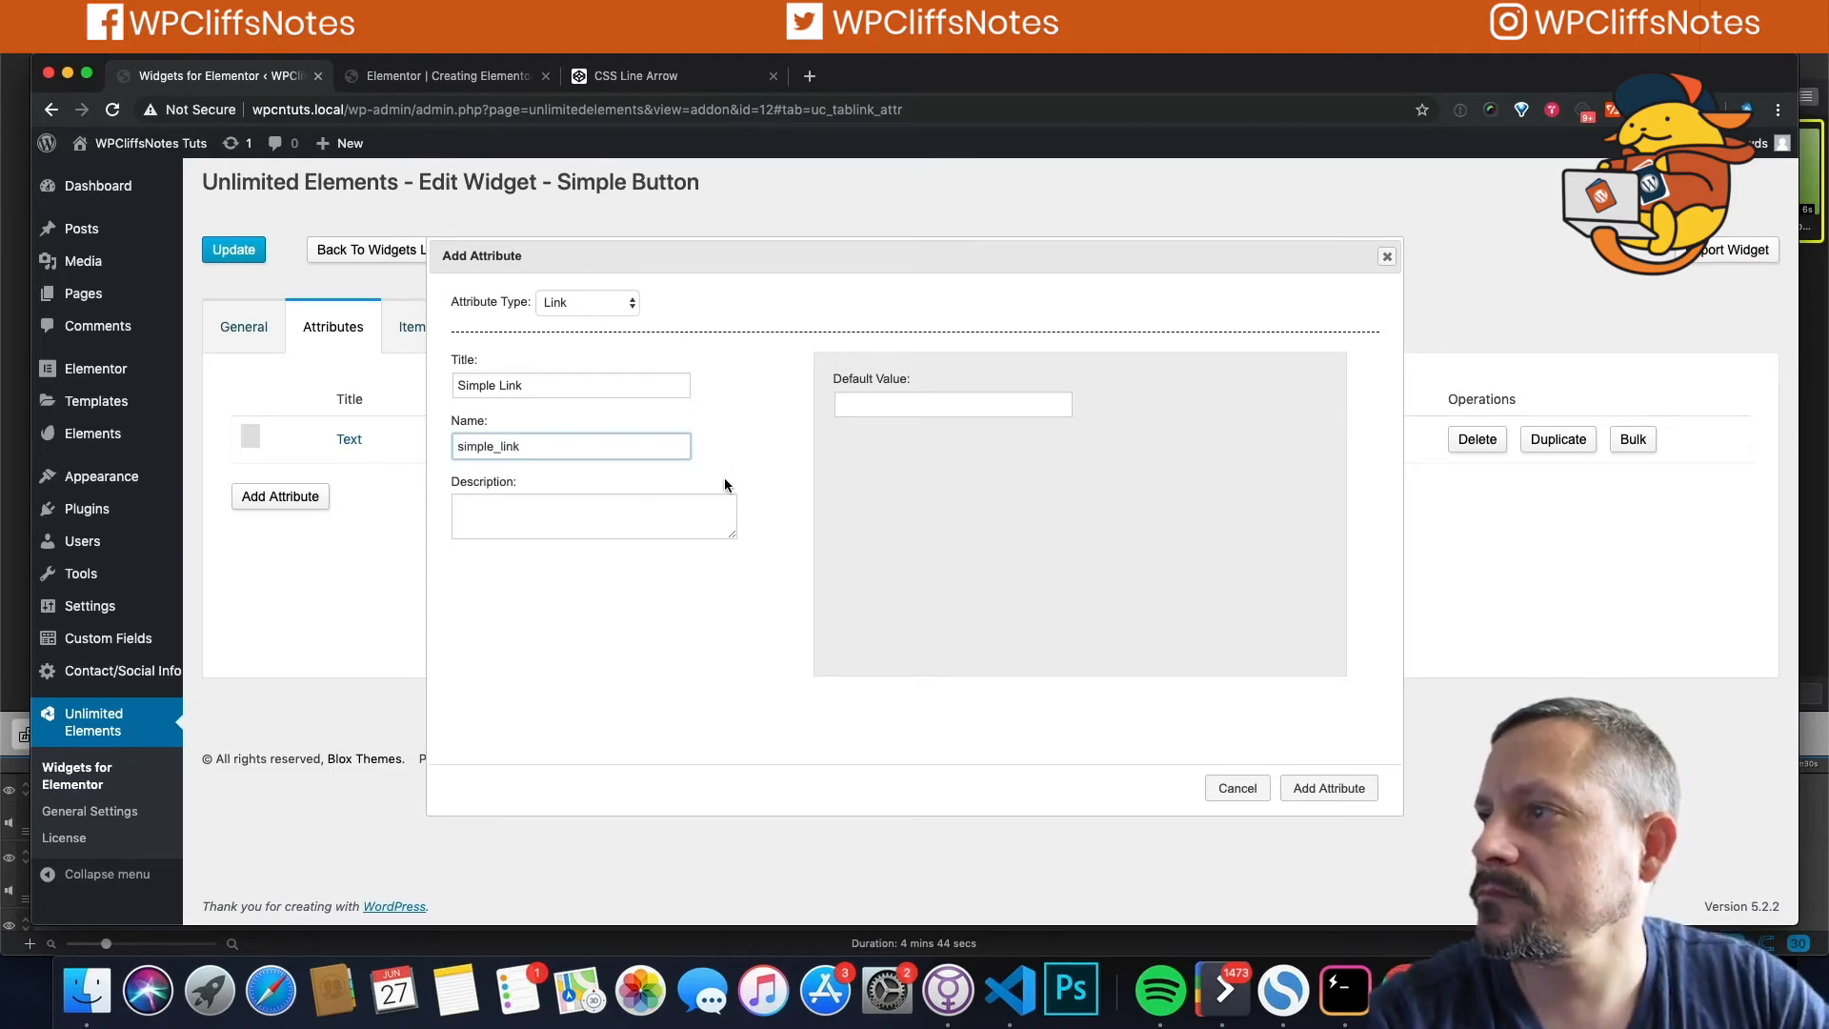
click(1327, 790)
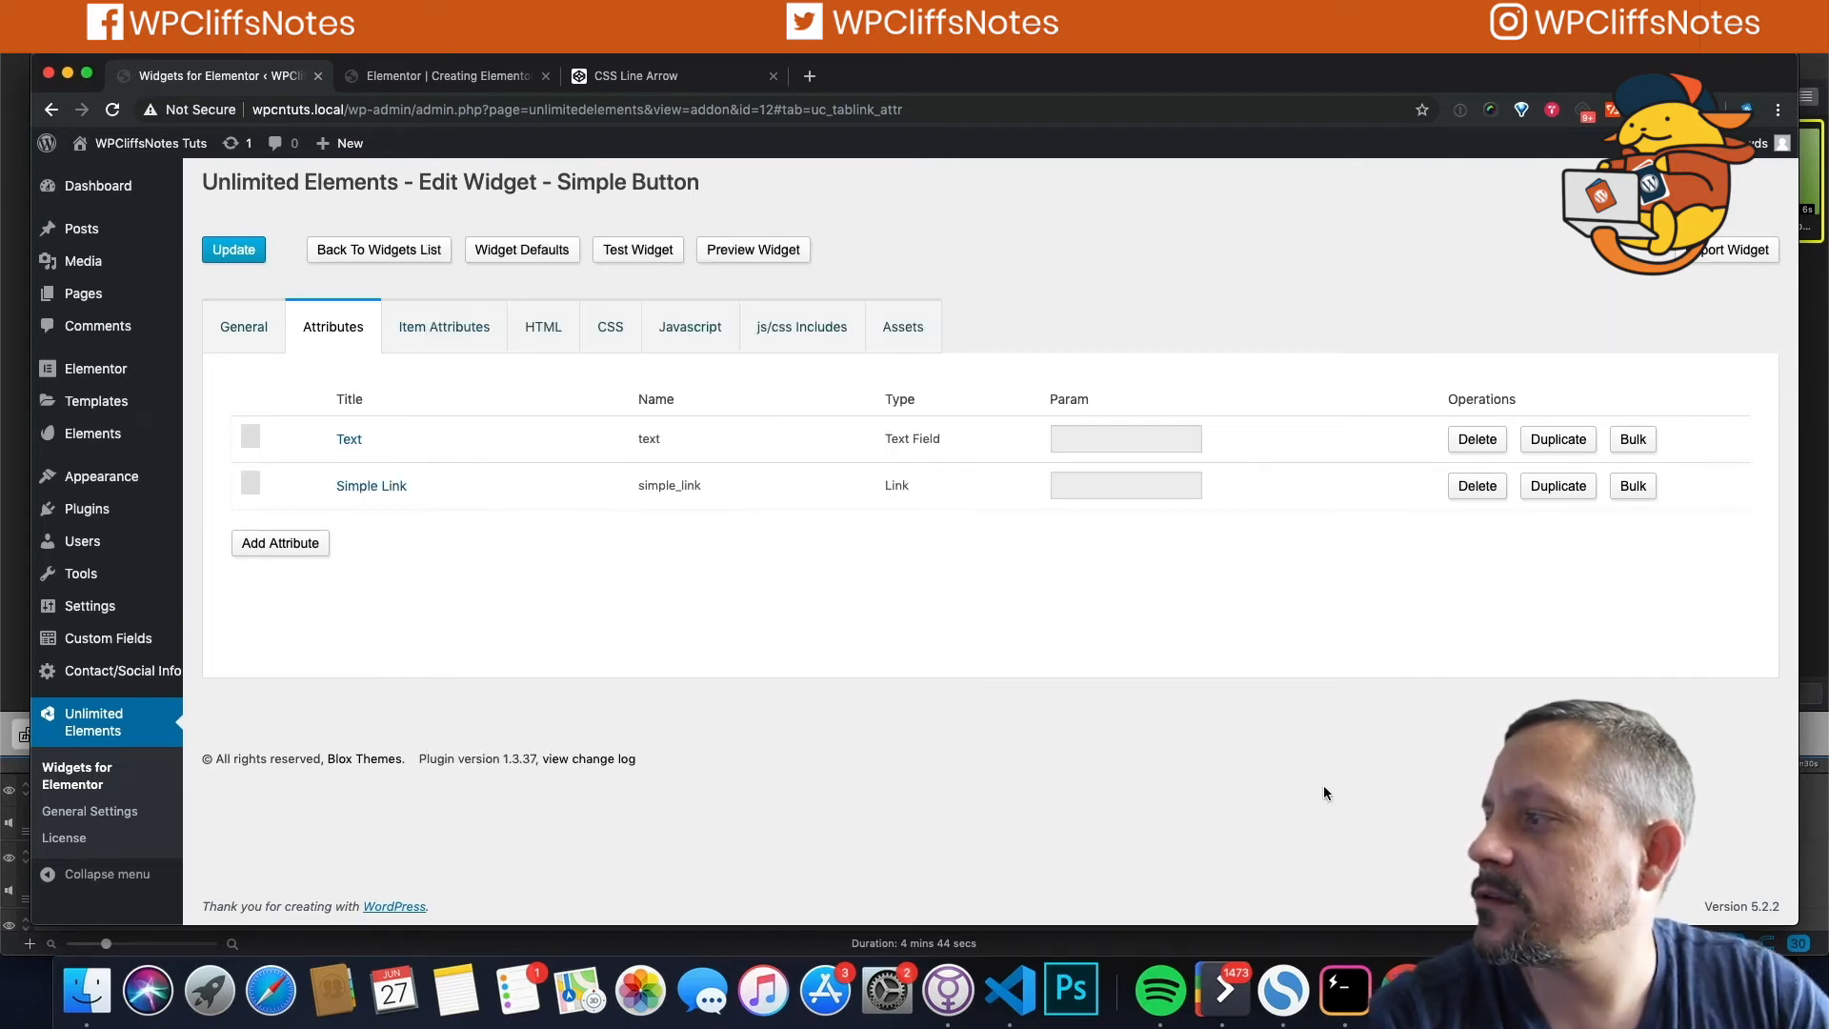
click(287, 544)
Step: Make the new attribute a Color Picker with default colour #e74c3c
click(465, 385)
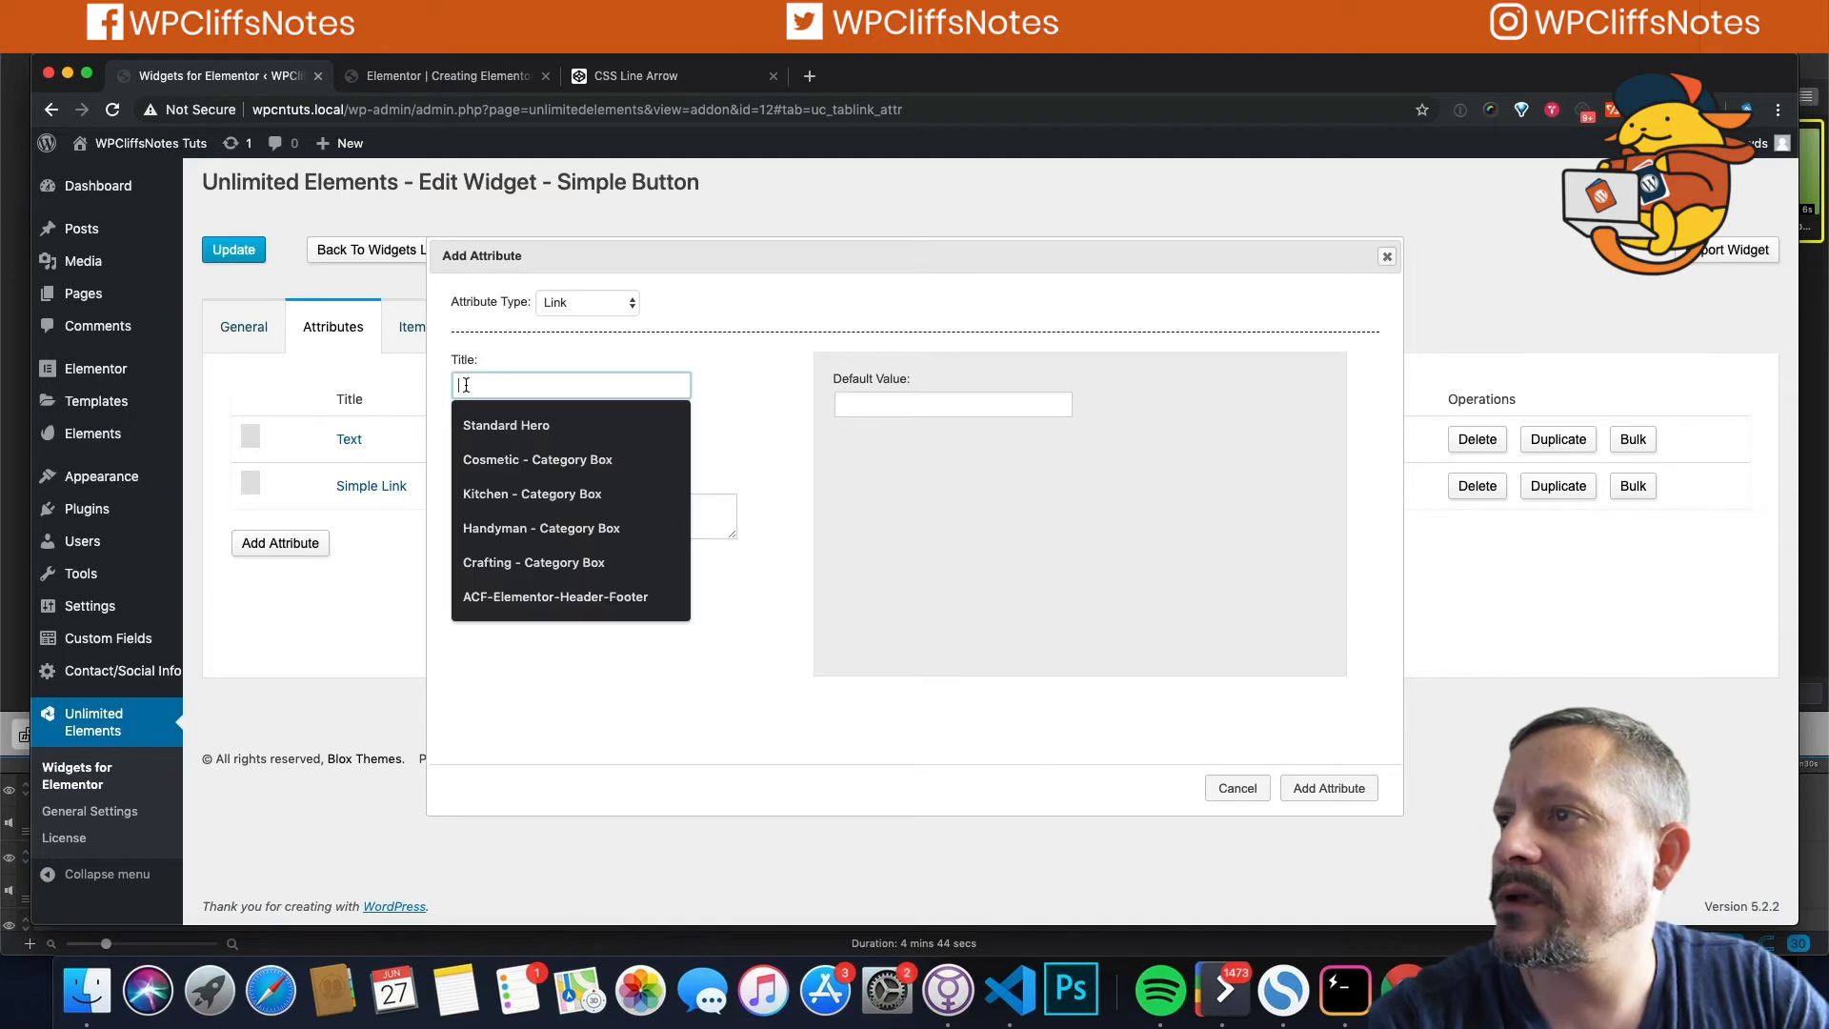
click(586, 304)
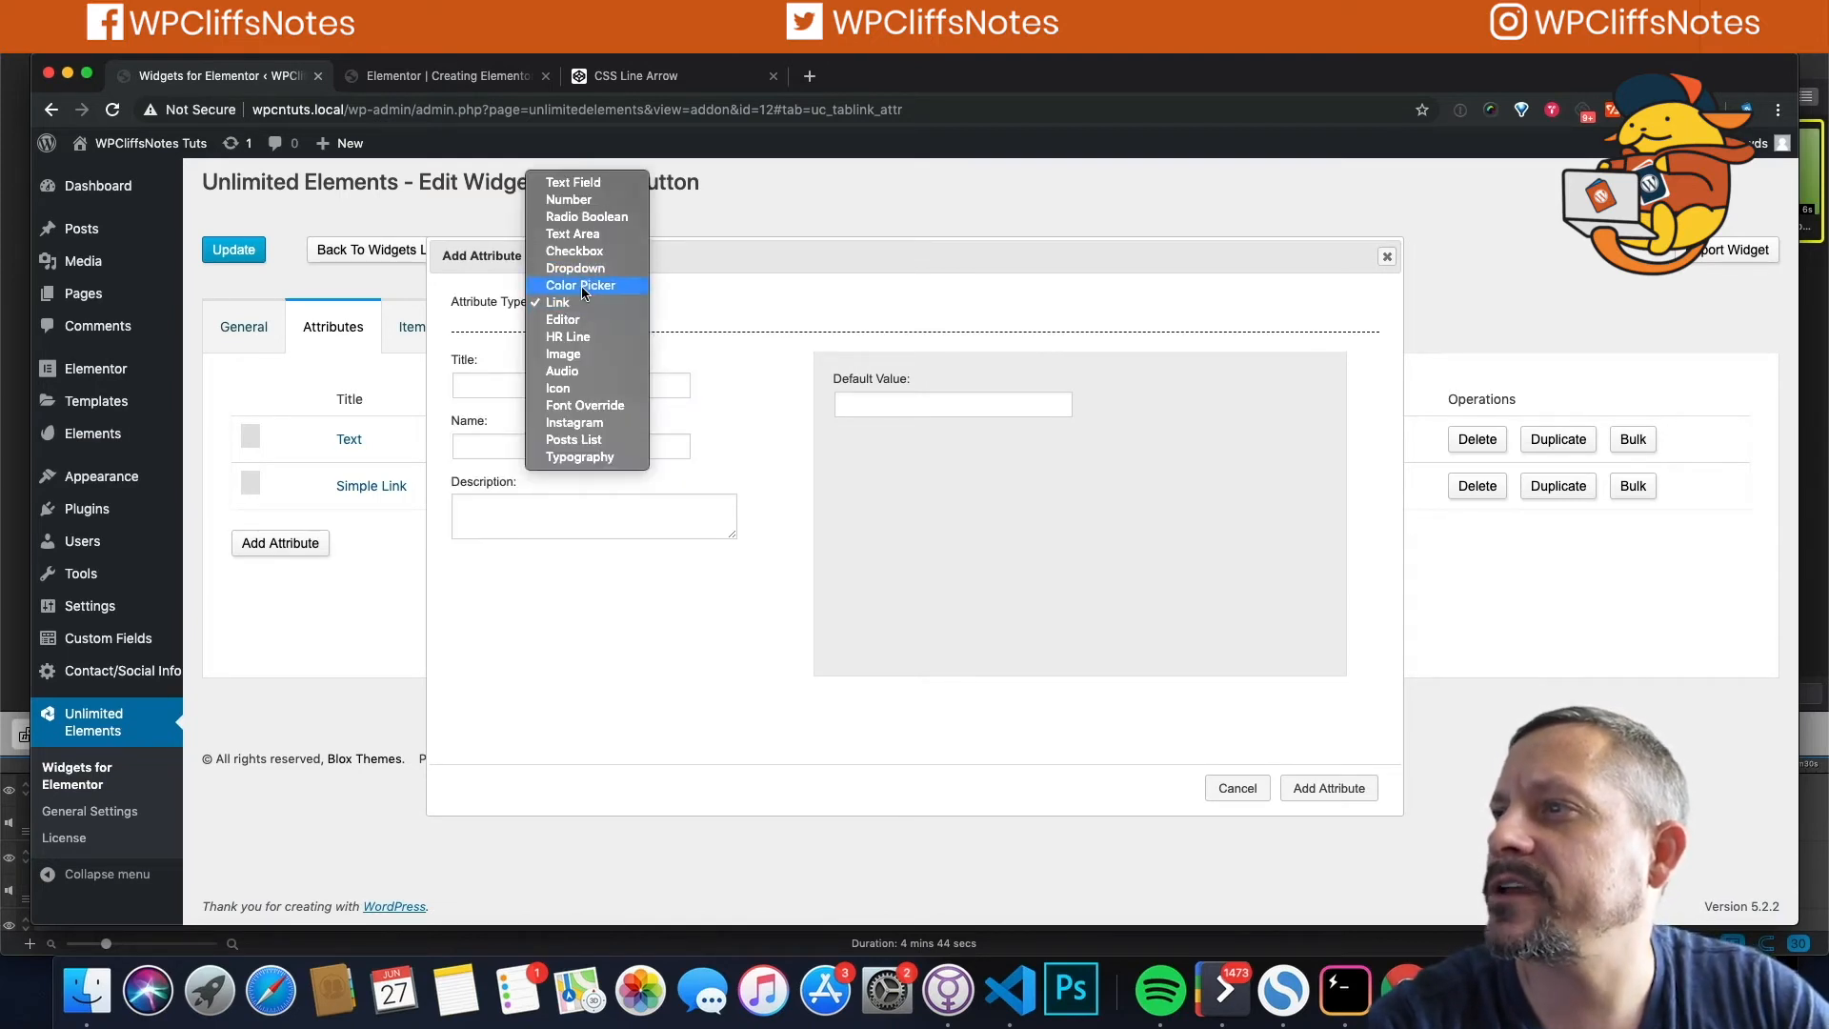
click(581, 285)
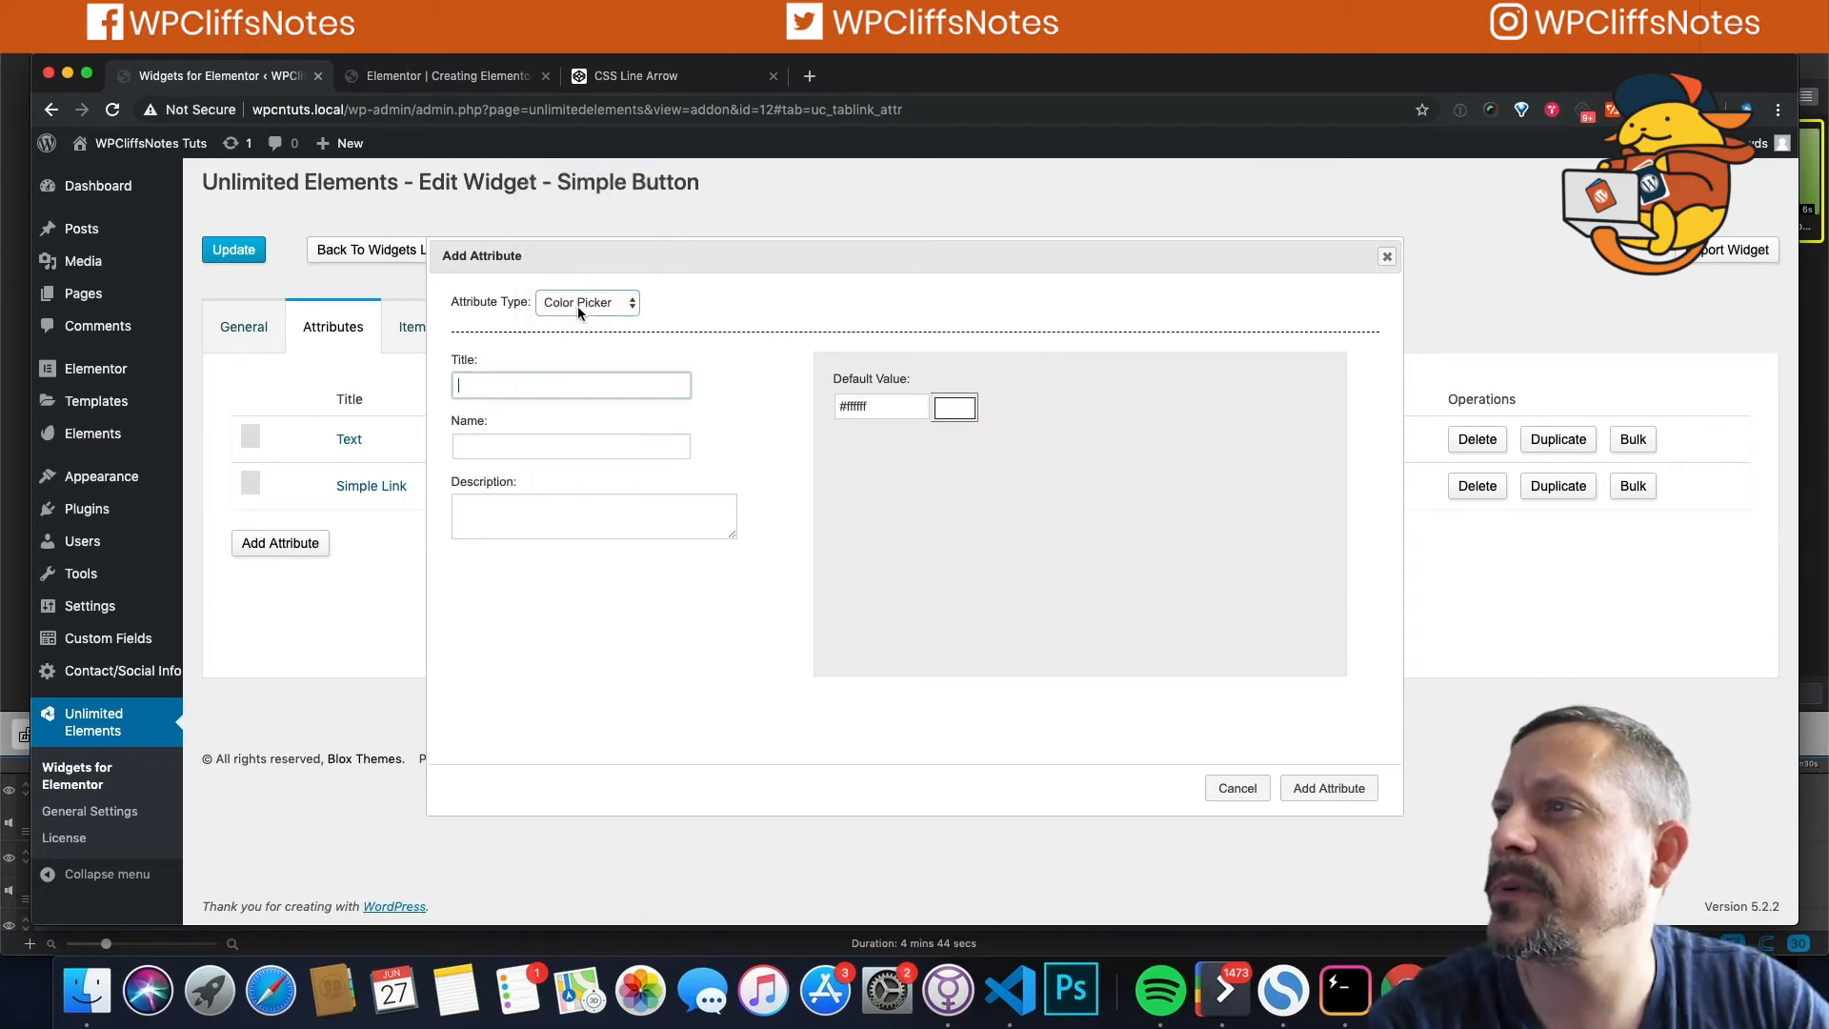
click(948, 409)
key(super+shift+v)
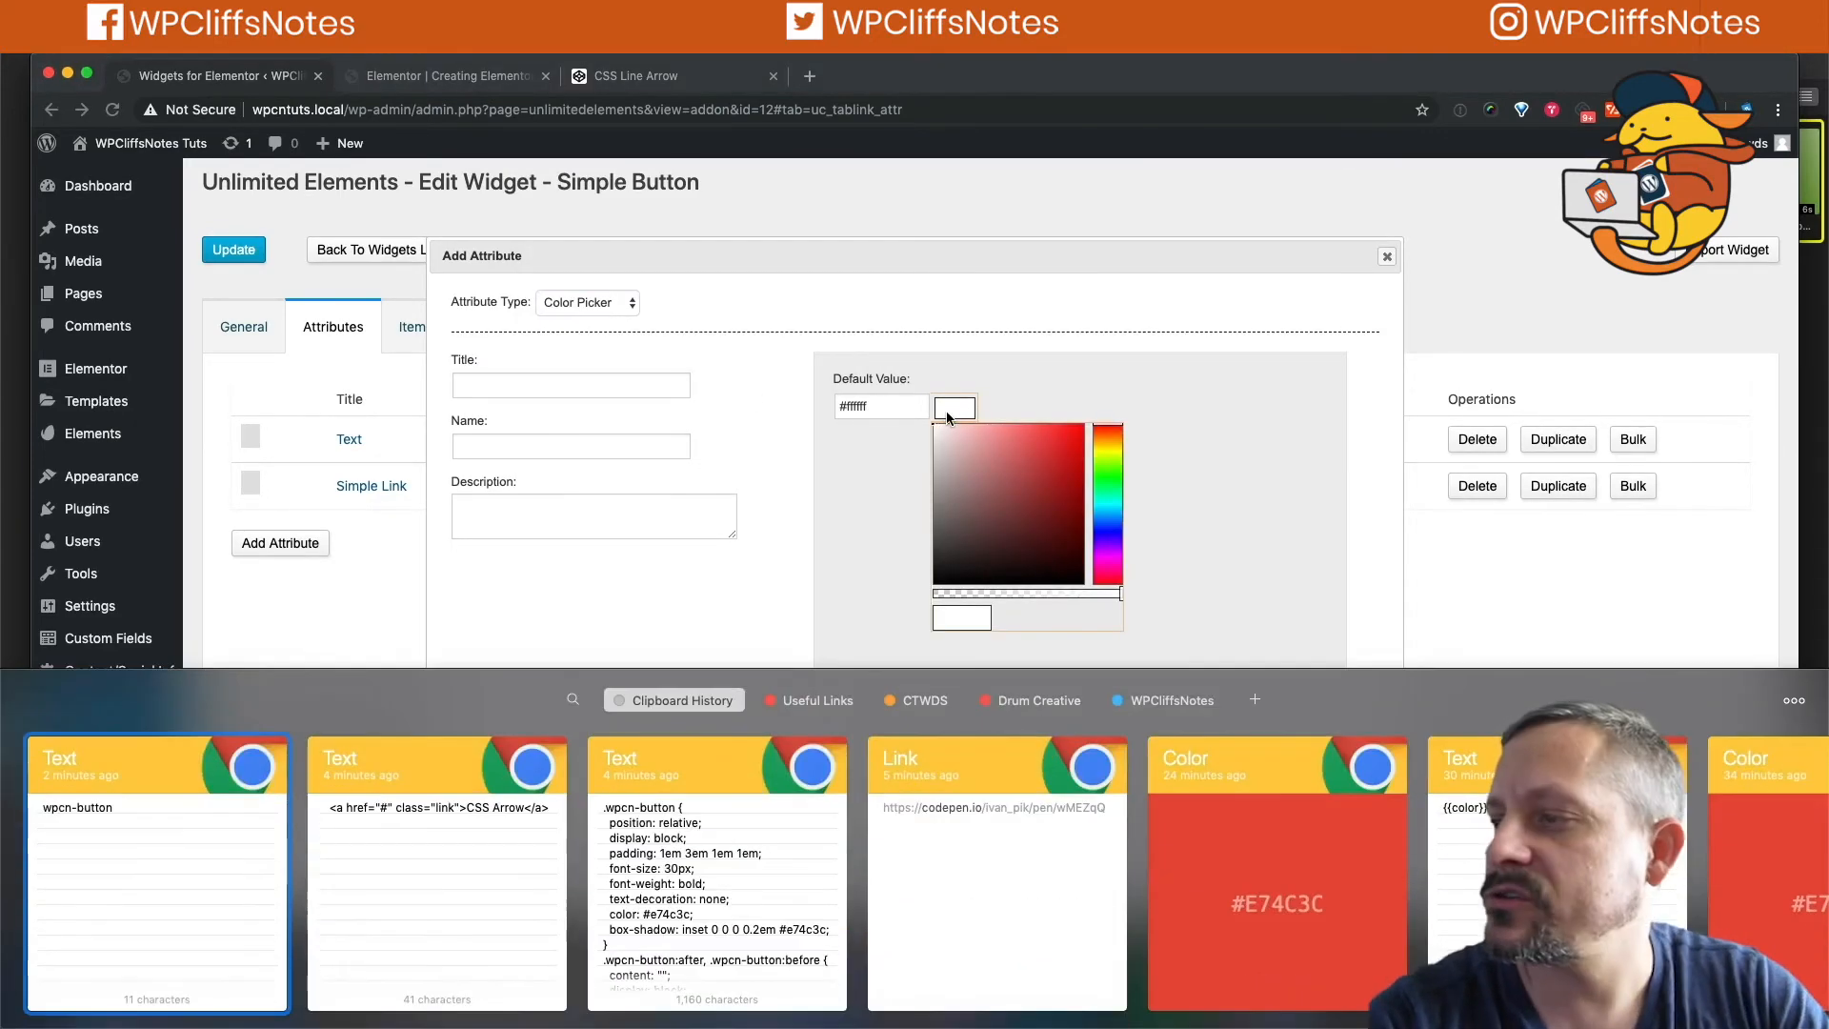
key(Return)
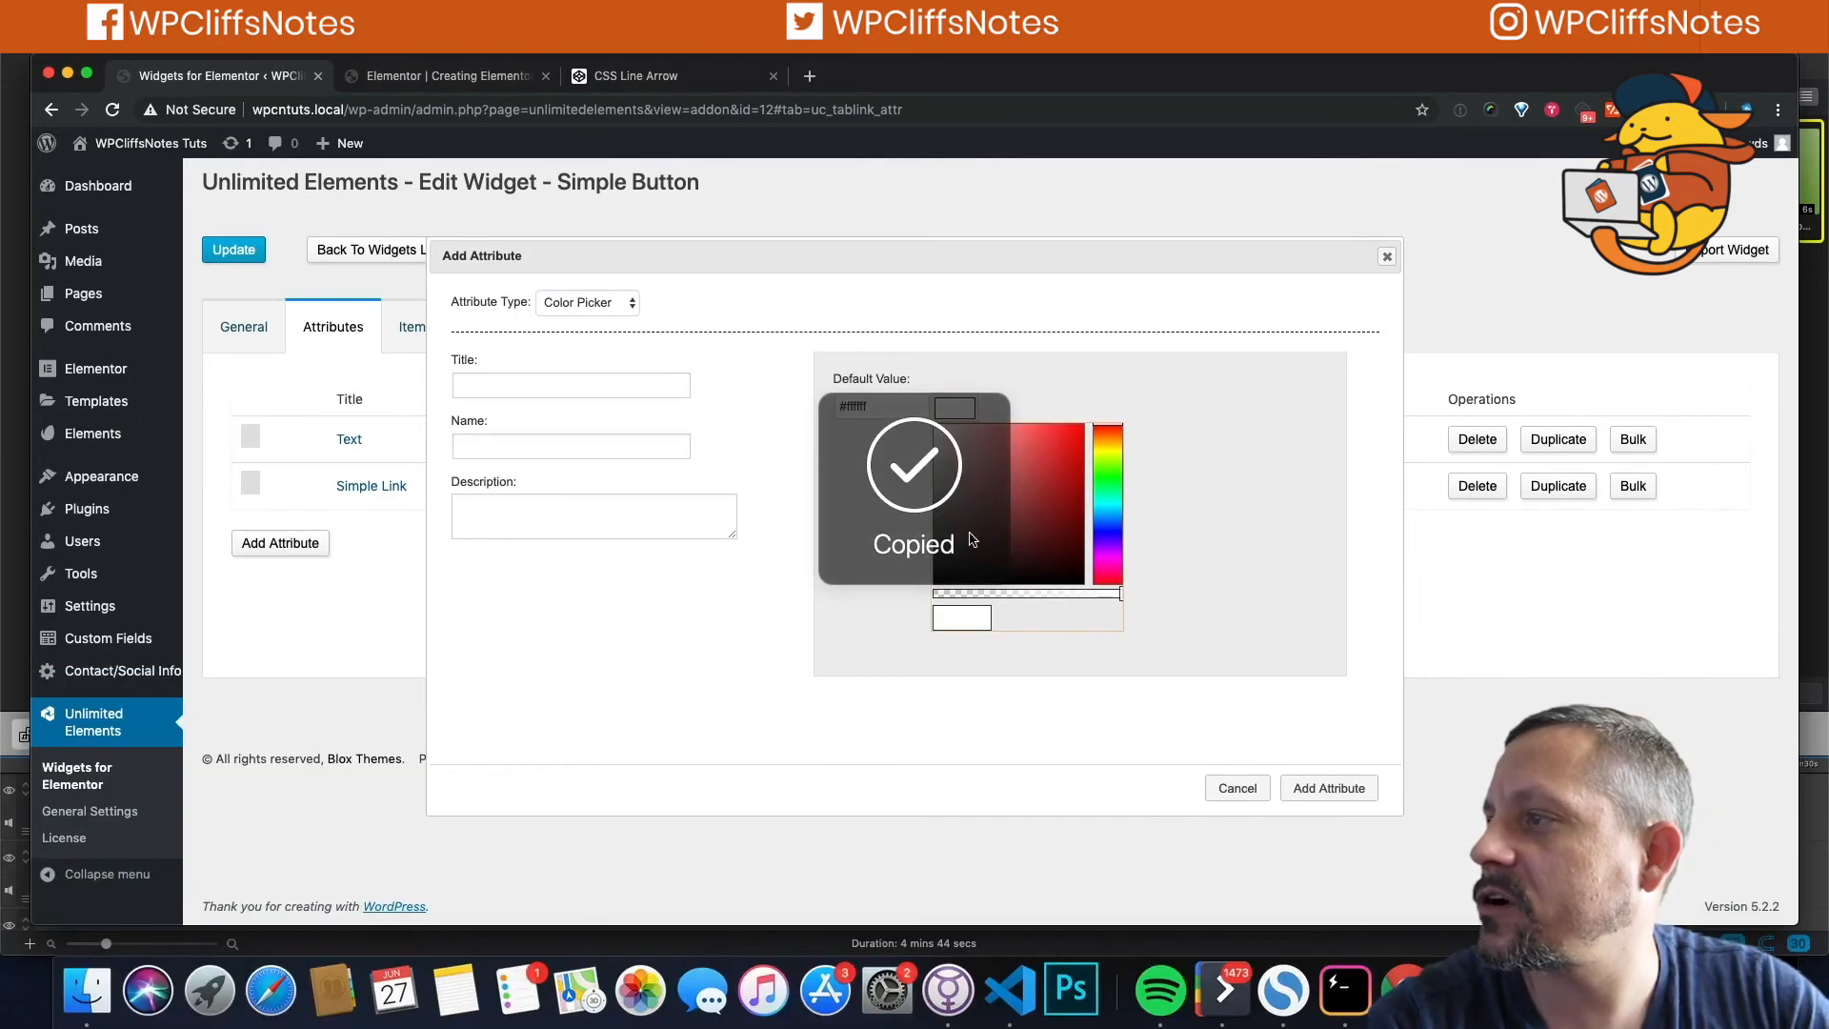
triple_click(862, 396)
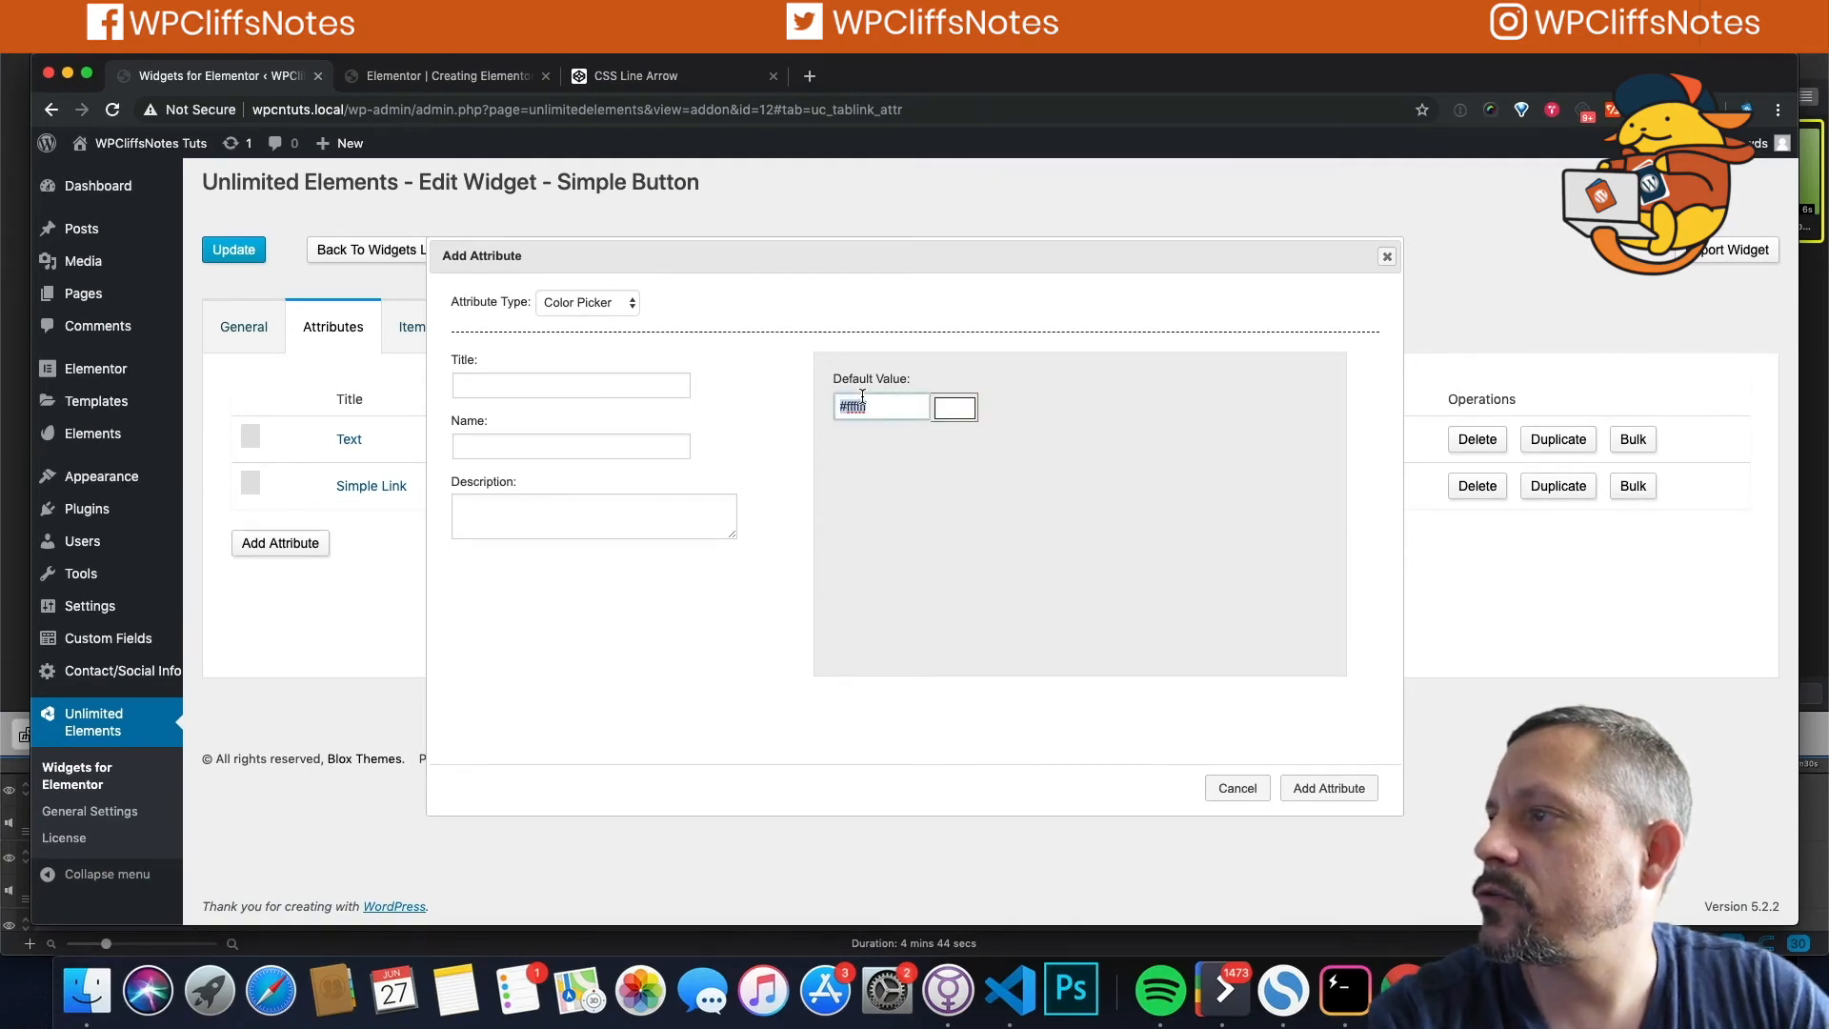
key(super+v)
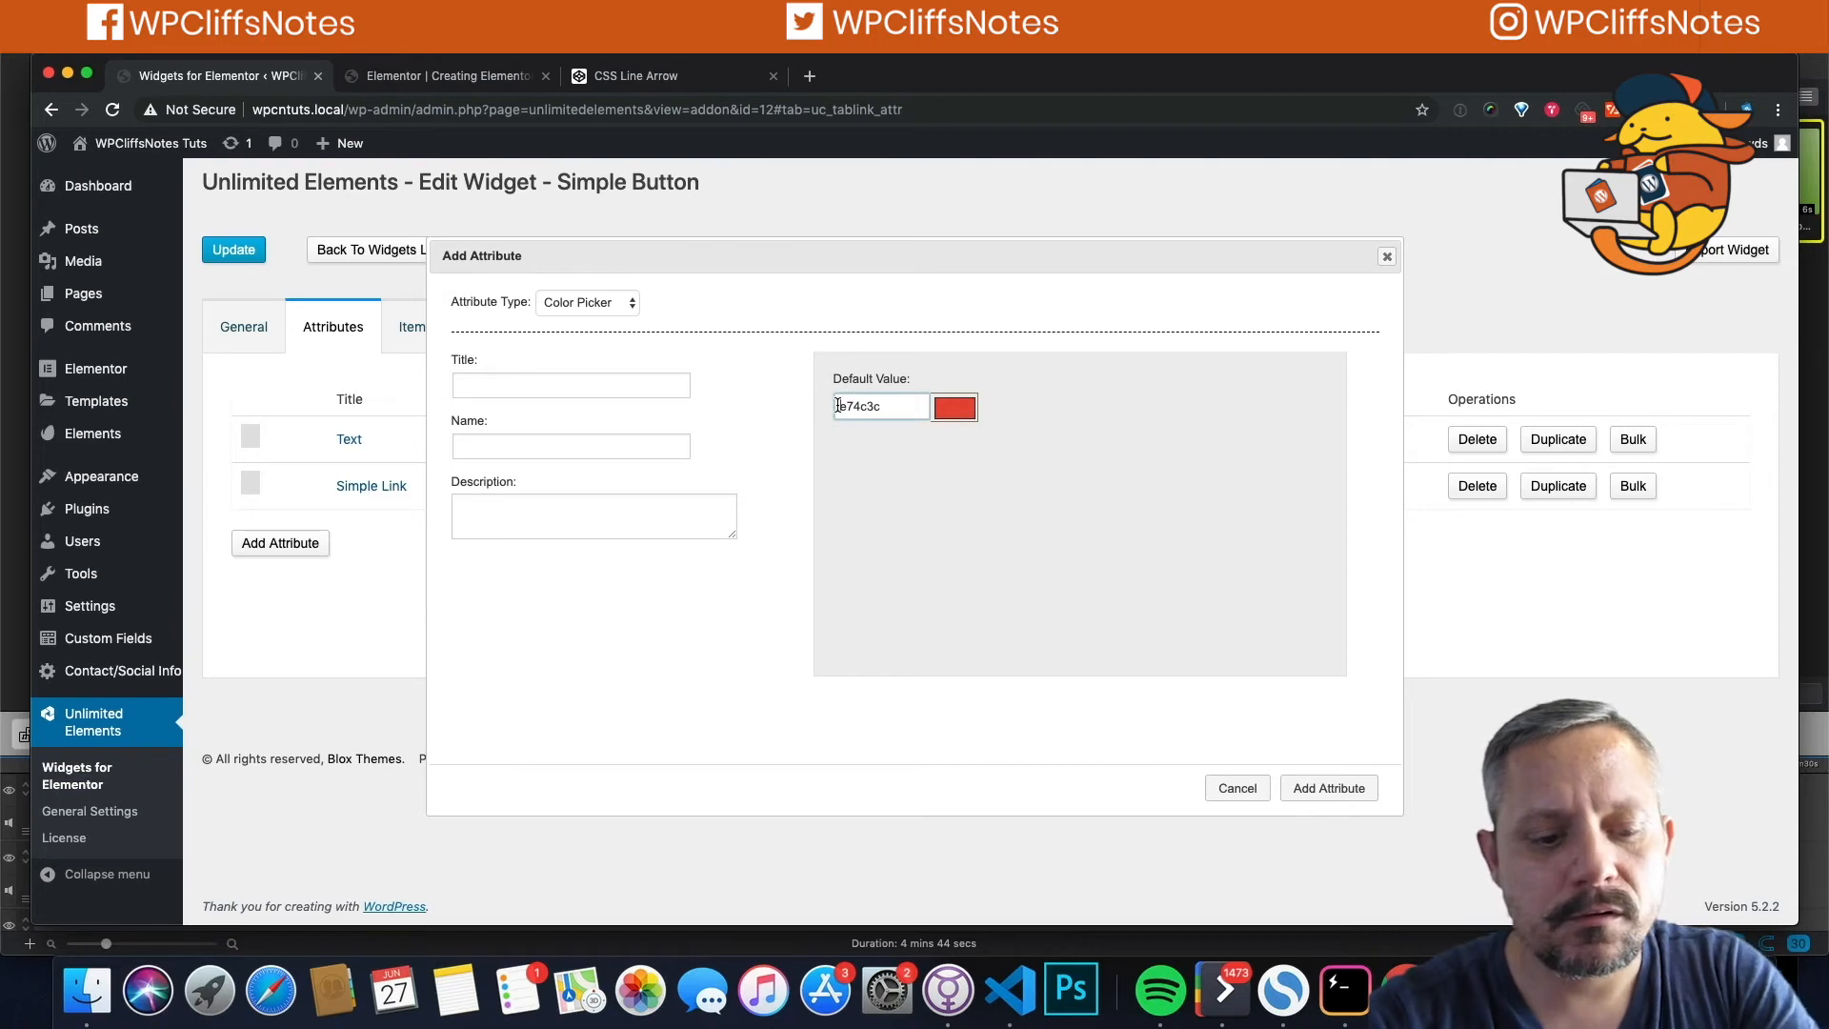
click(838, 405)
text(#)
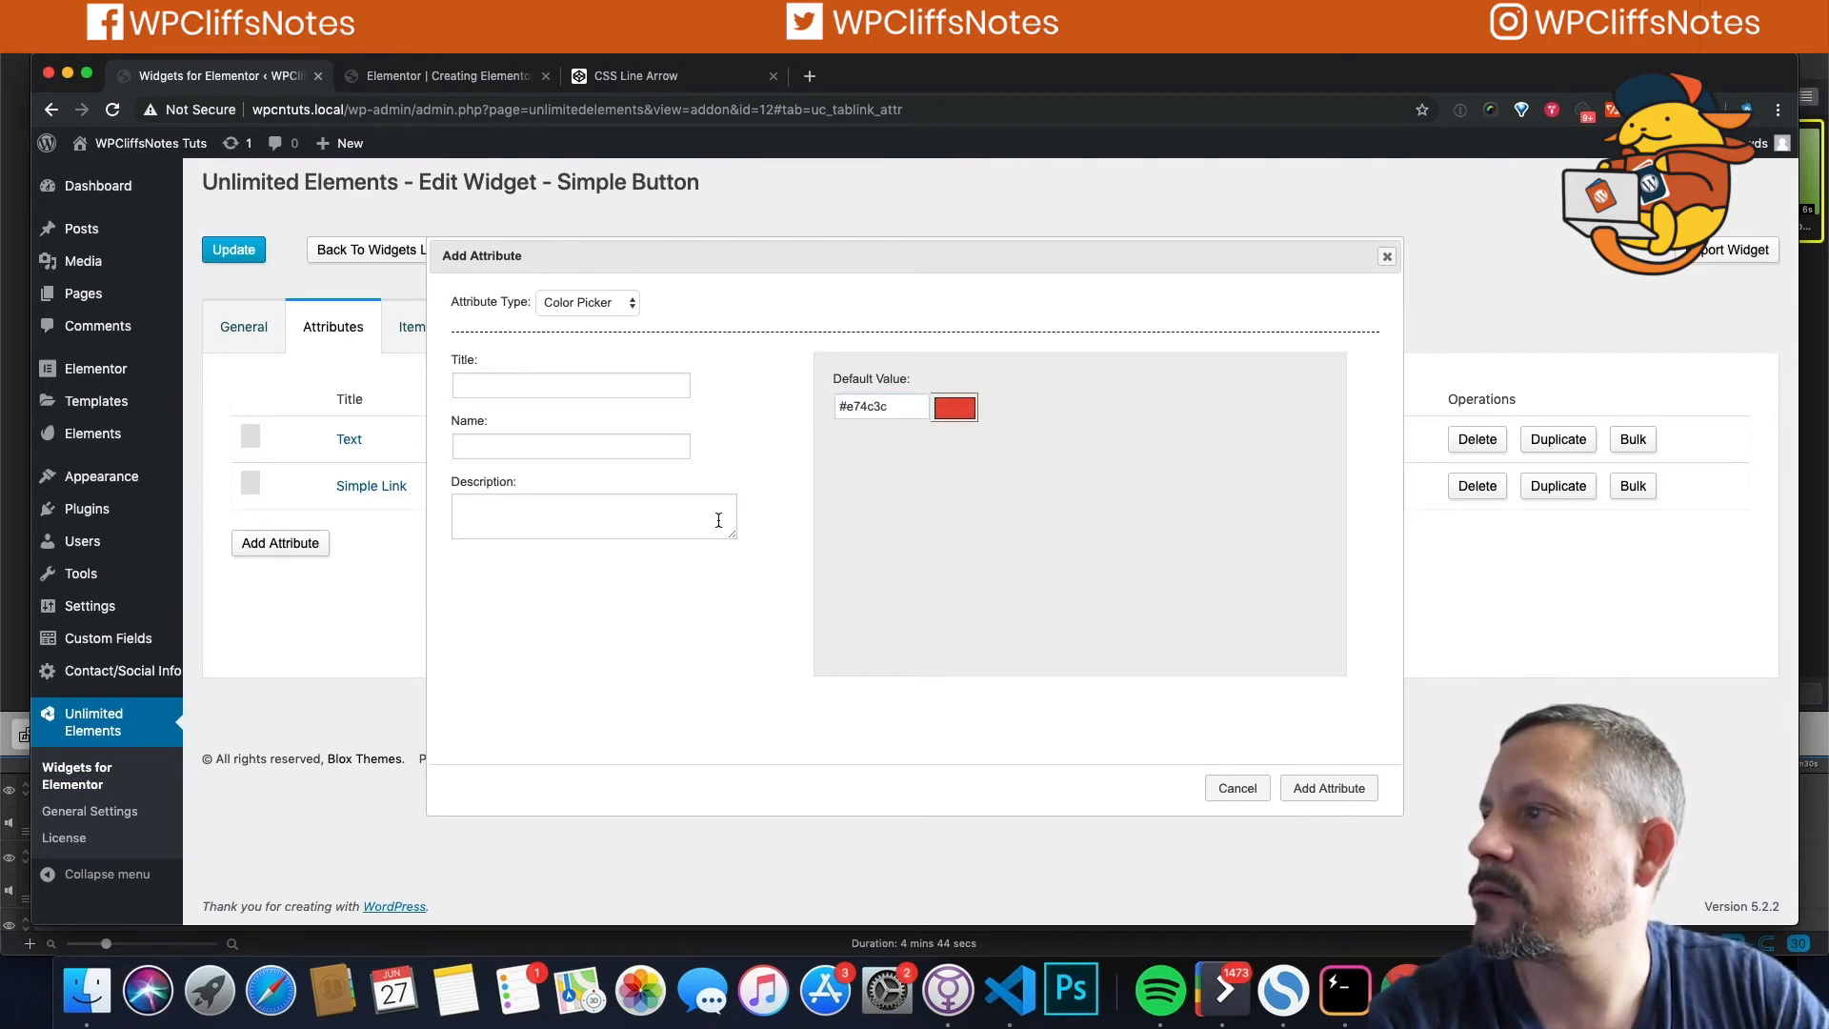
click(1332, 791)
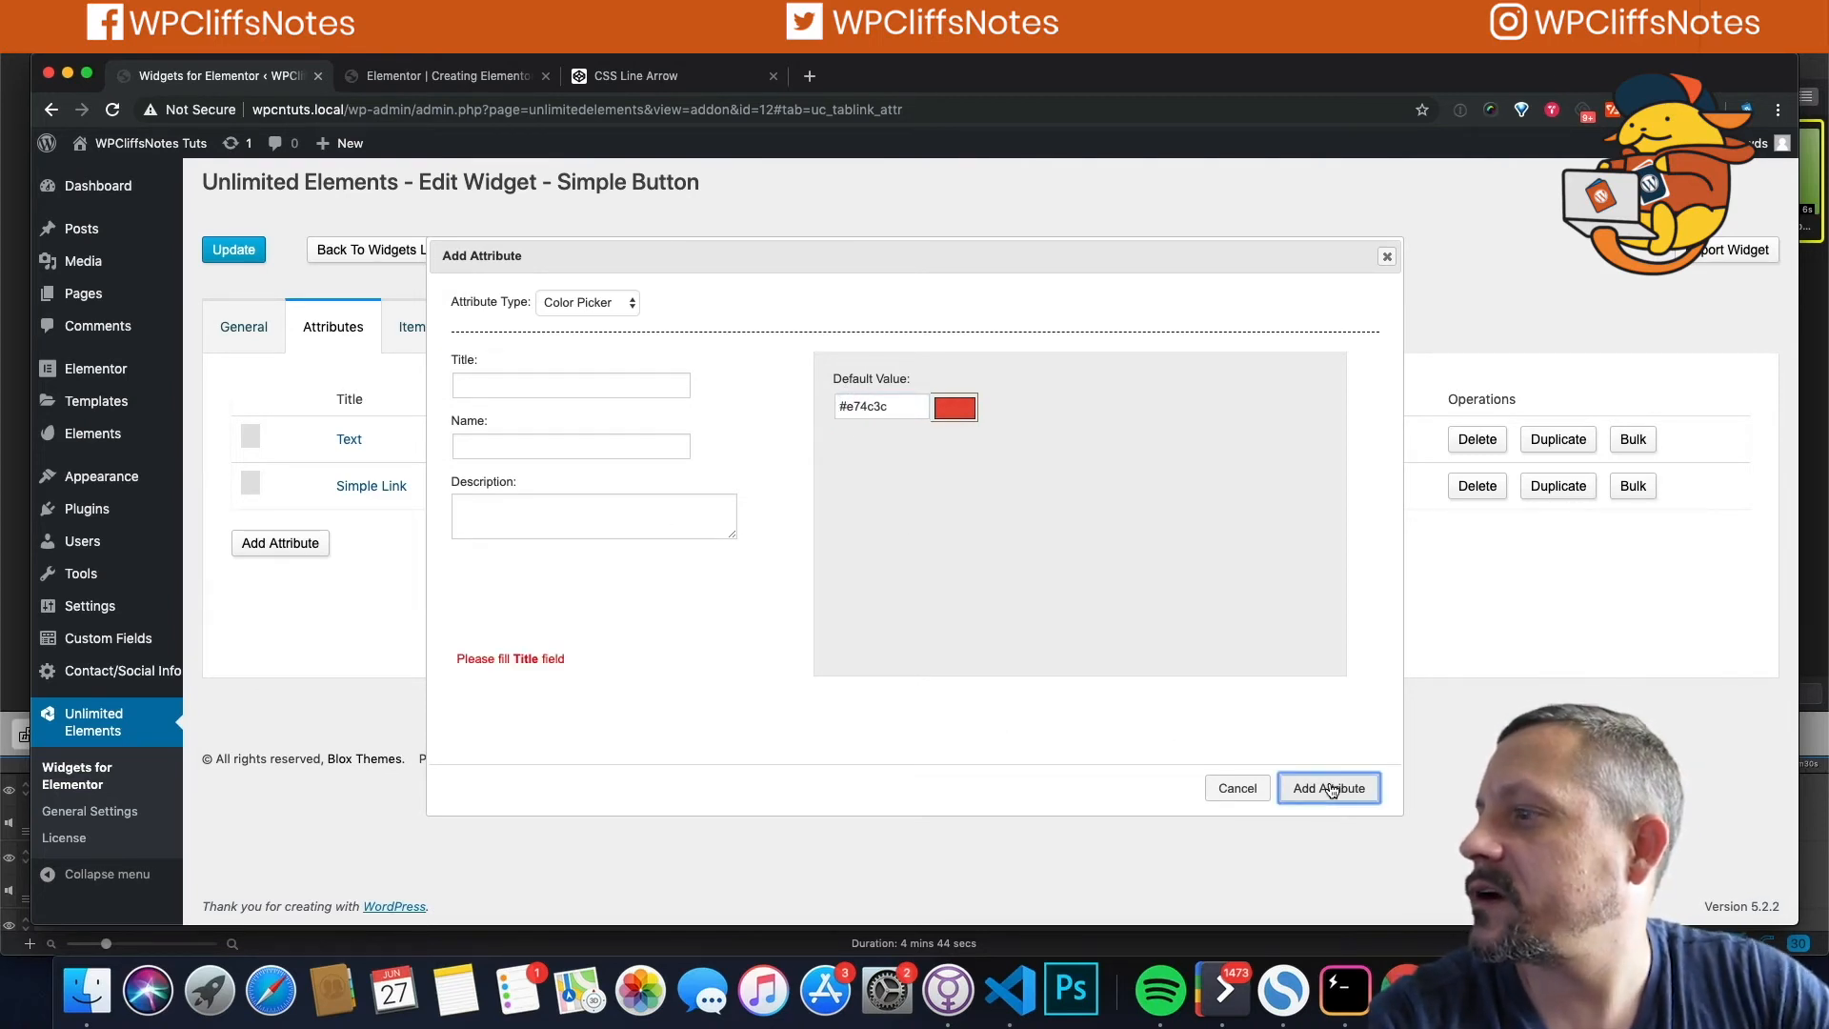
Step: Title the attribute 'Button Color', name it button_color, and add it
click(503, 382)
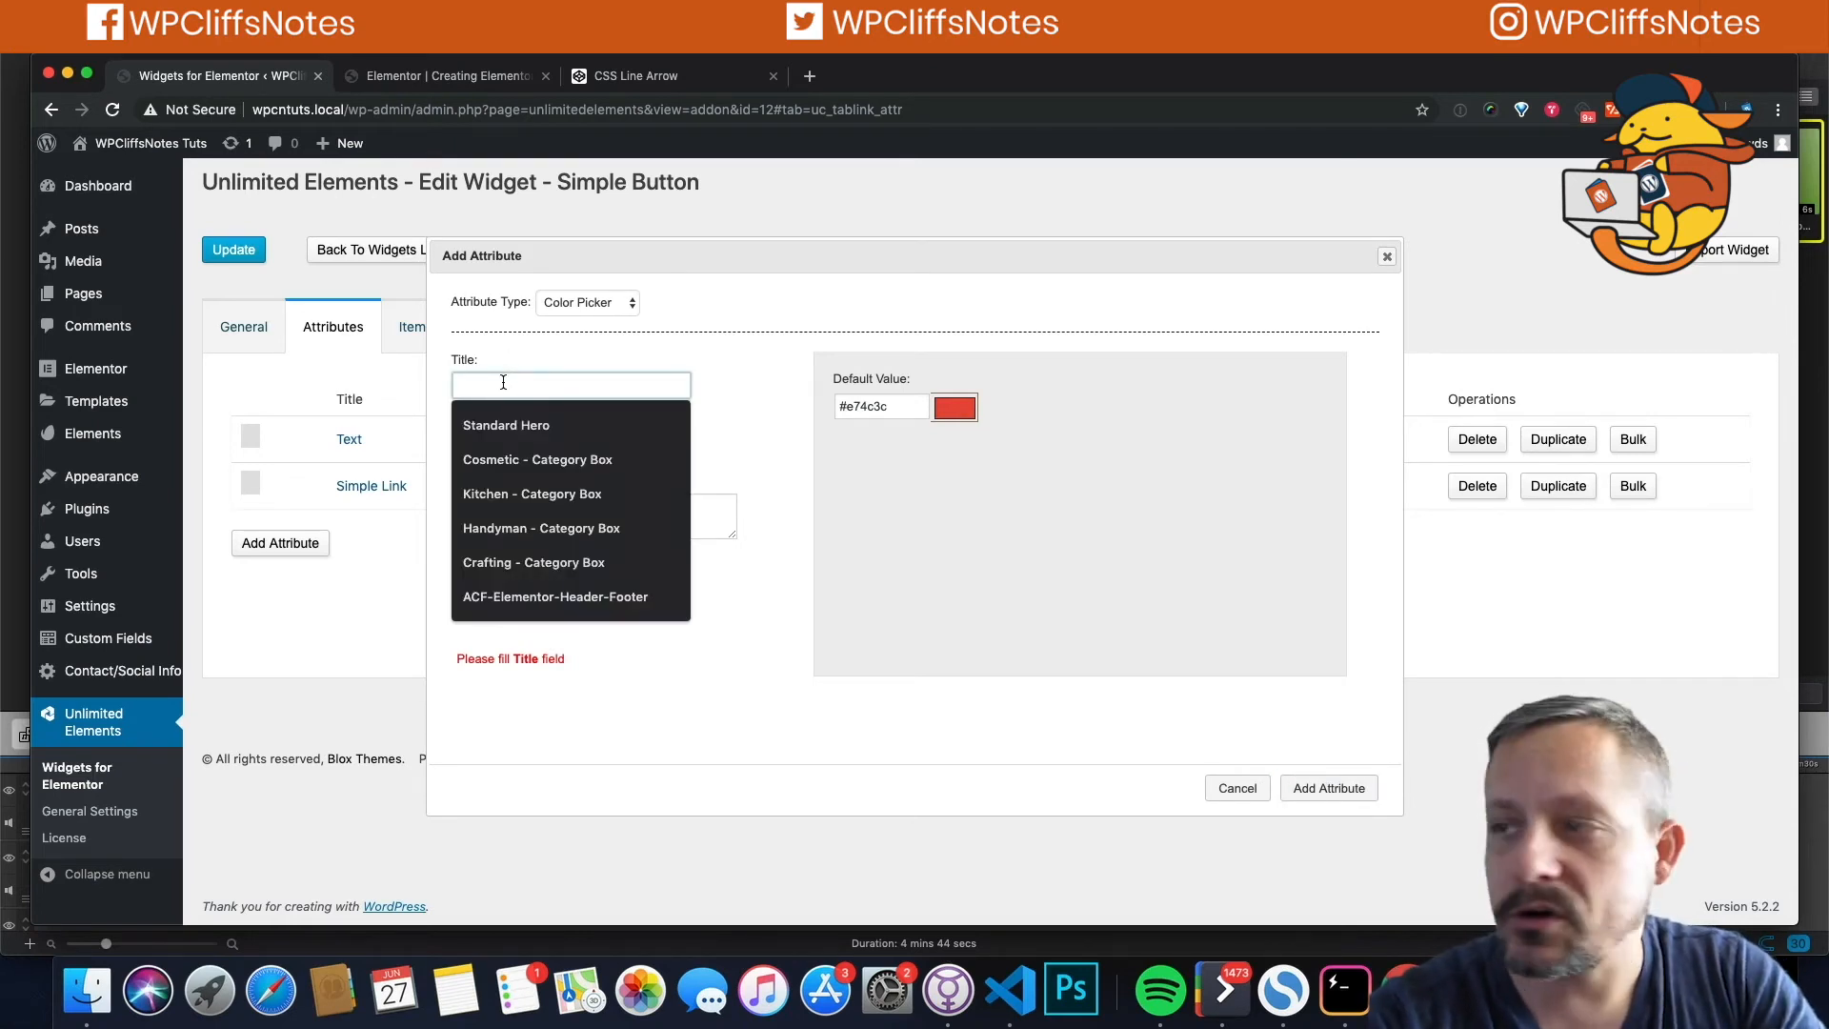
text(Co)
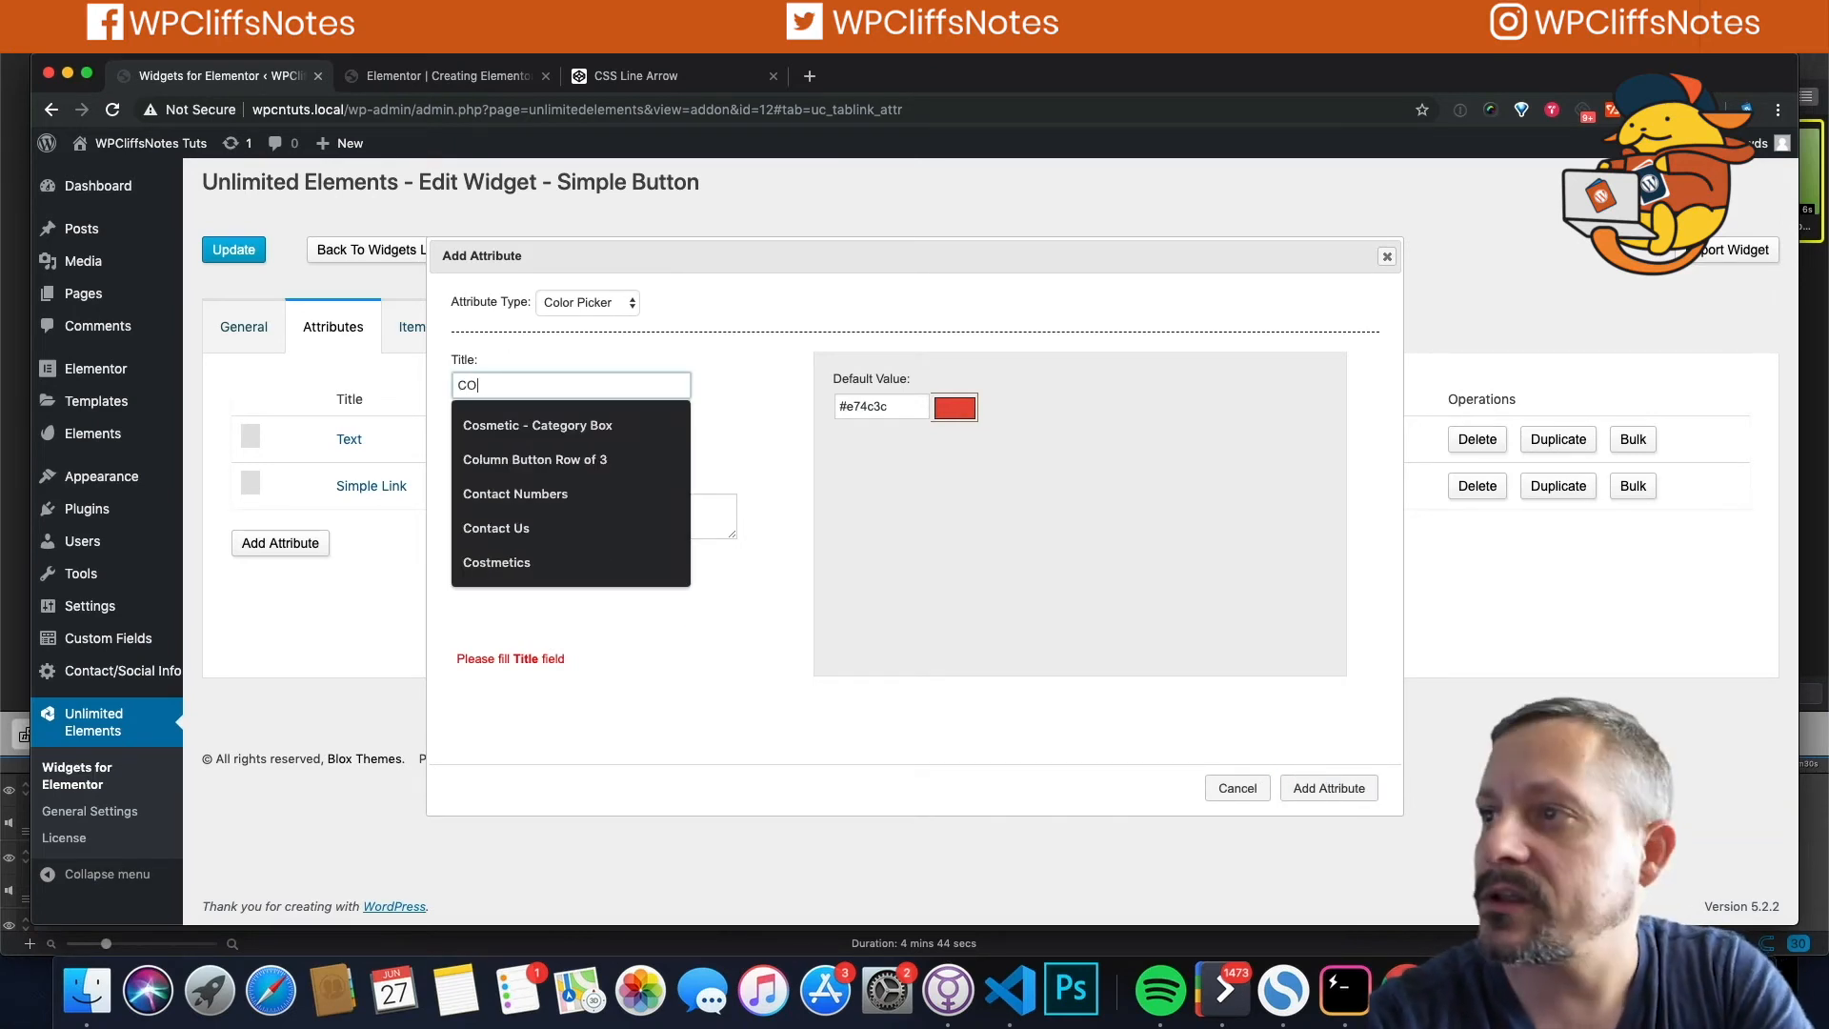
key(BackSpace)
text(olor)
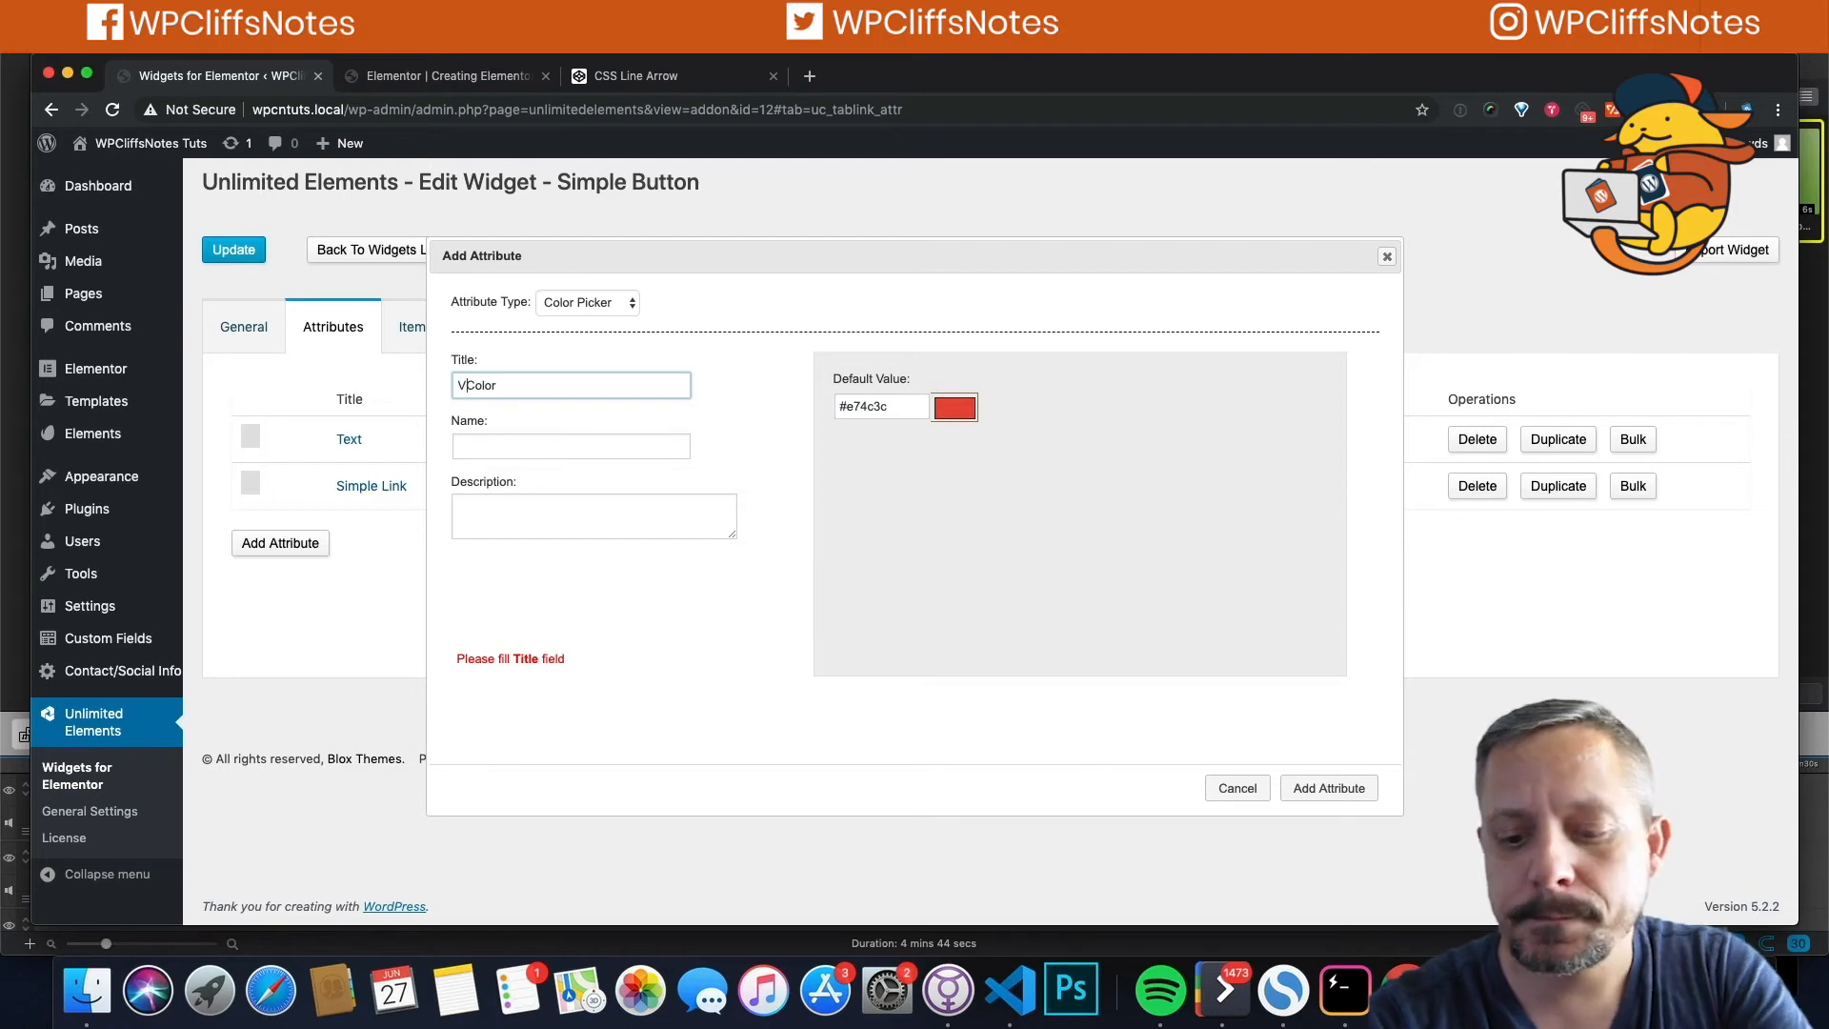
text(Button)
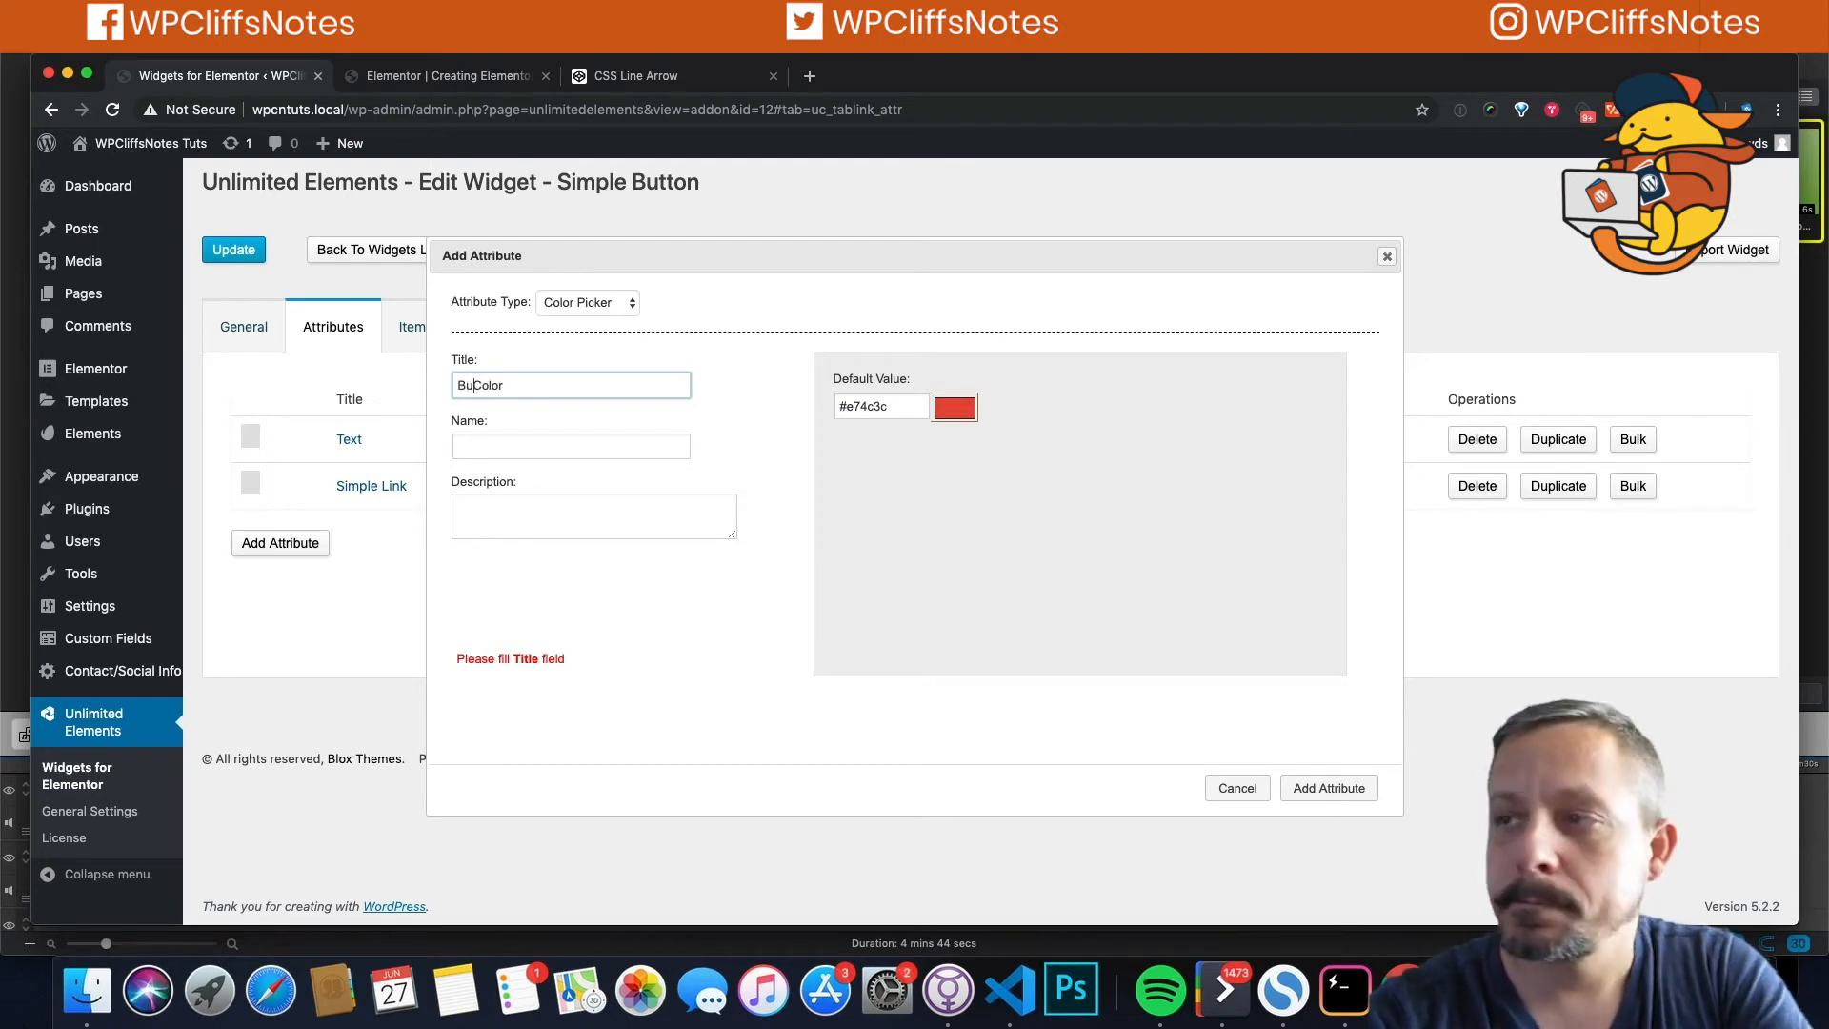
text(_)
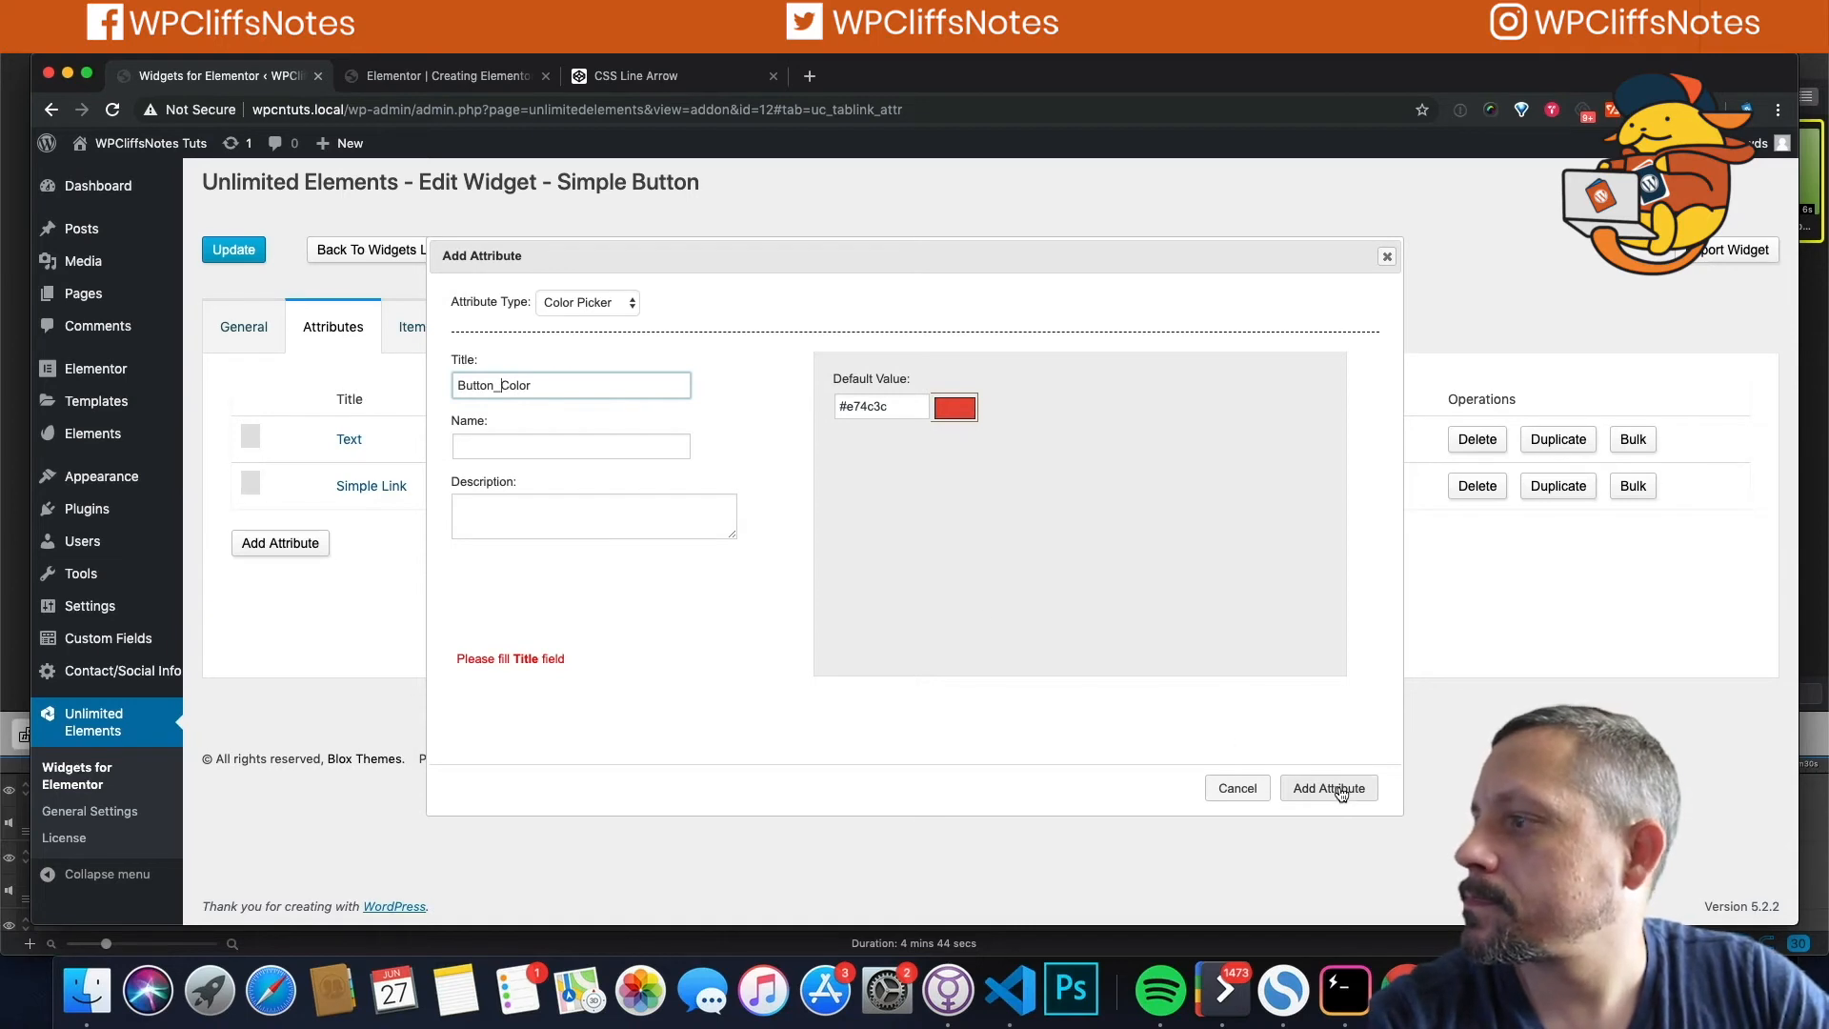
click(641, 442)
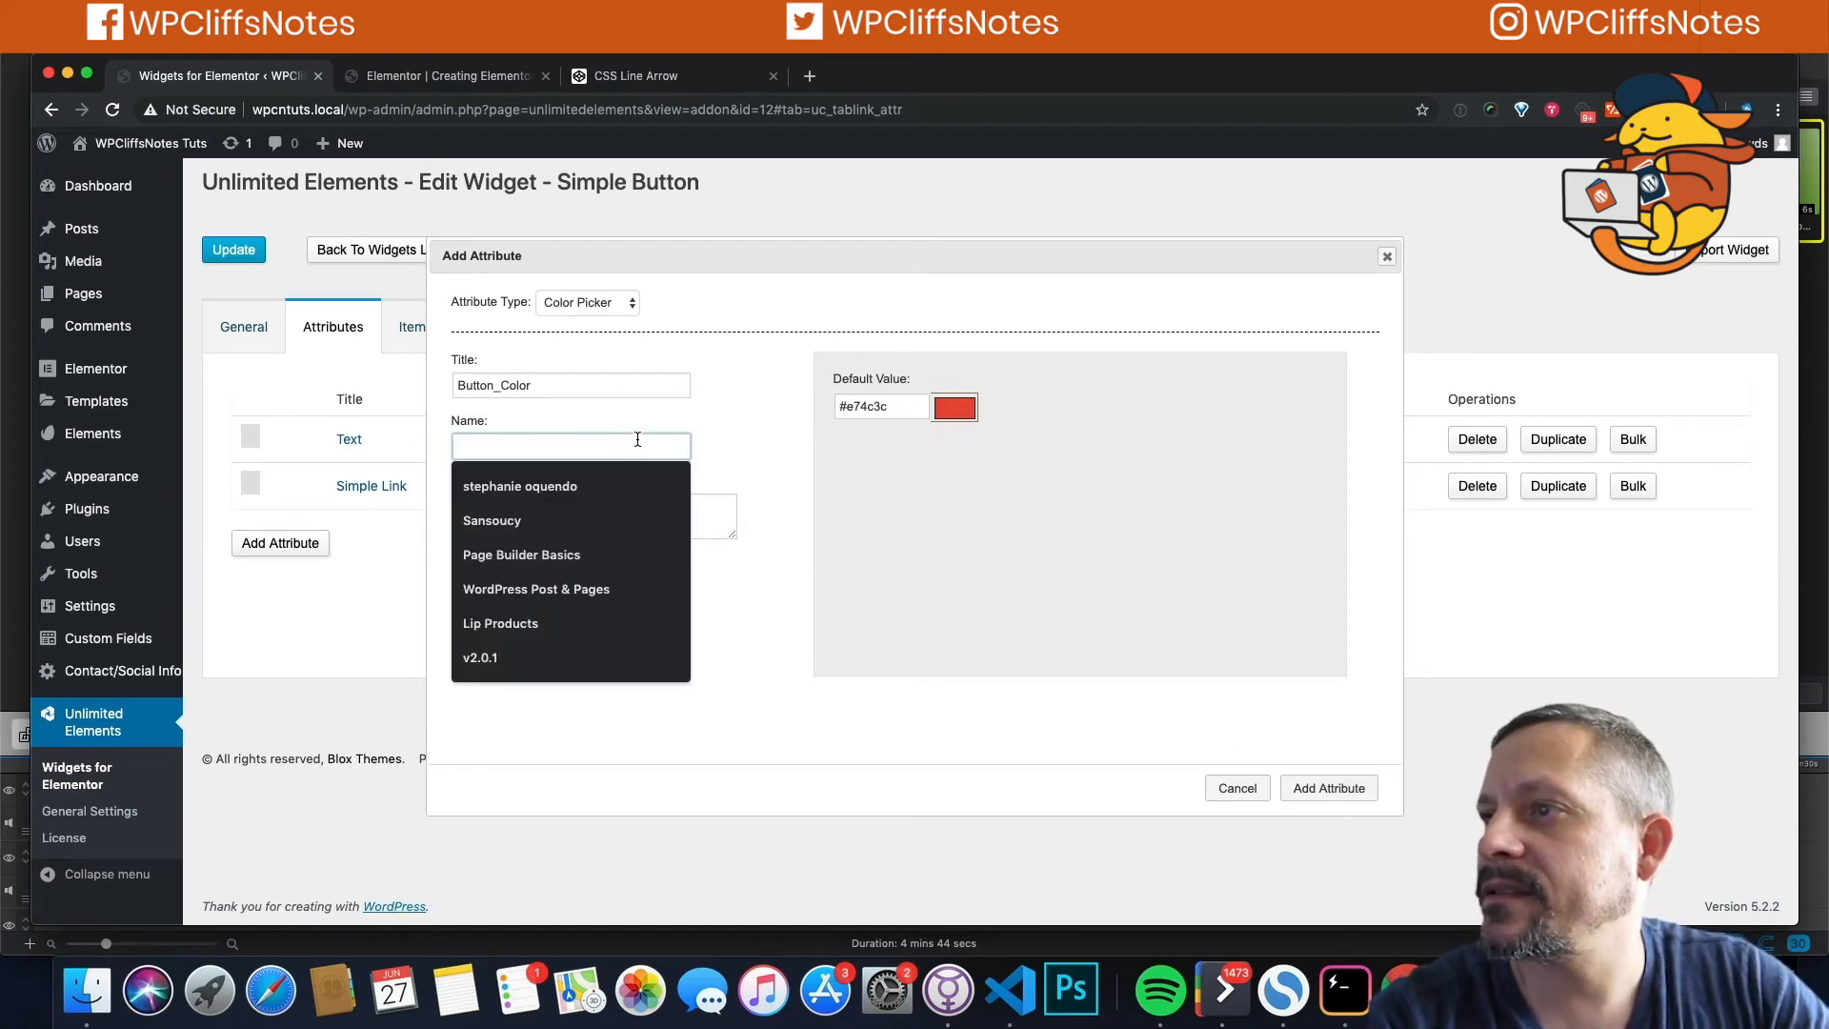
click(502, 384)
key(BackSpace)
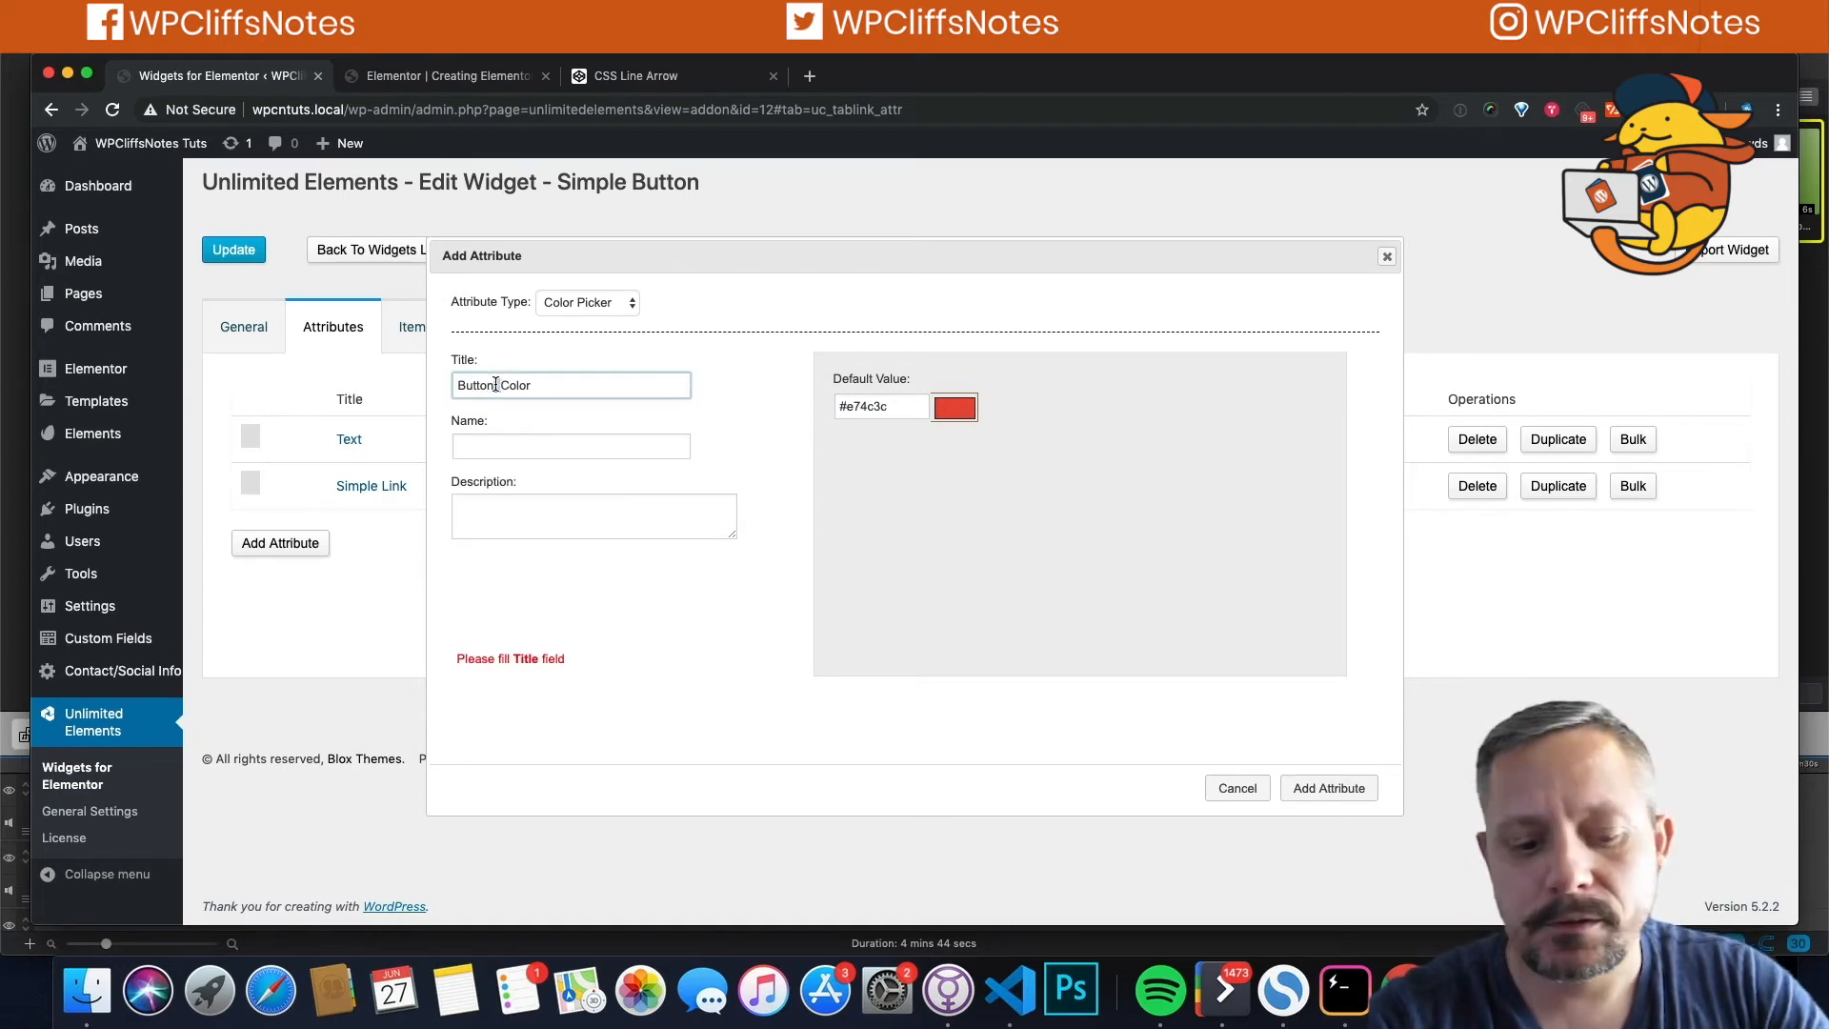
key(super+a)
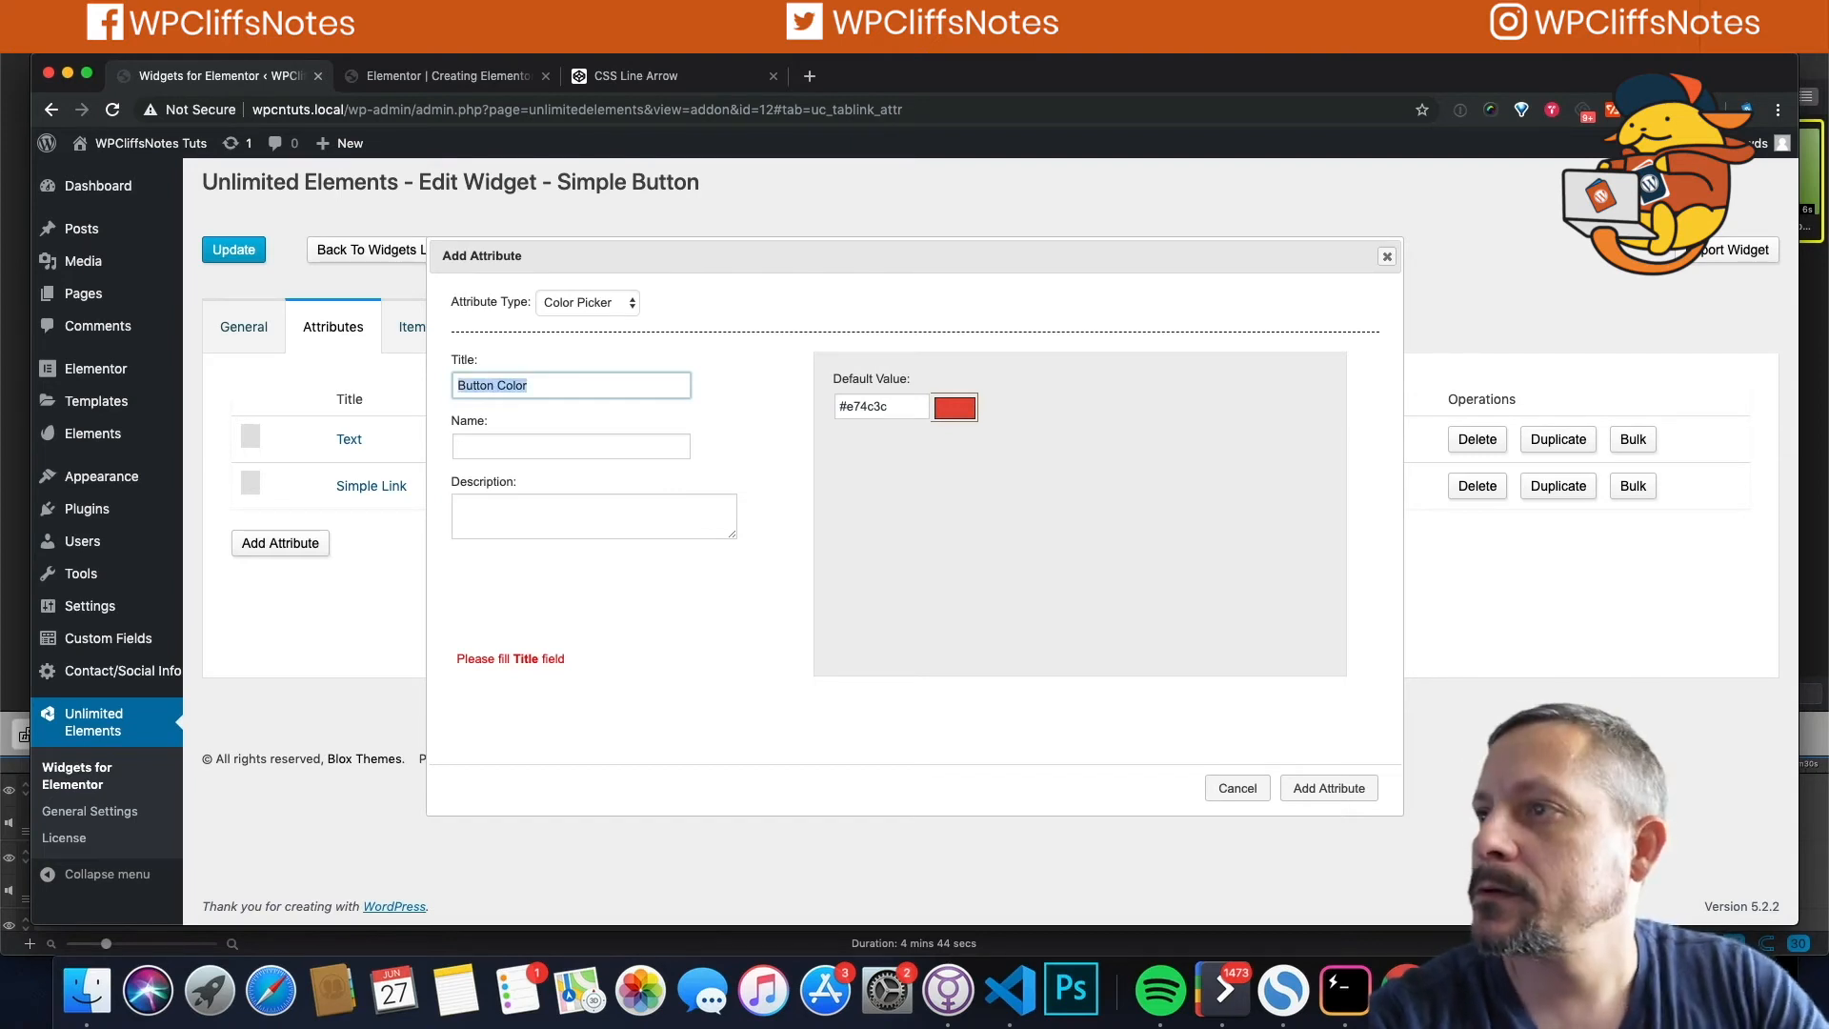
click(466, 441)
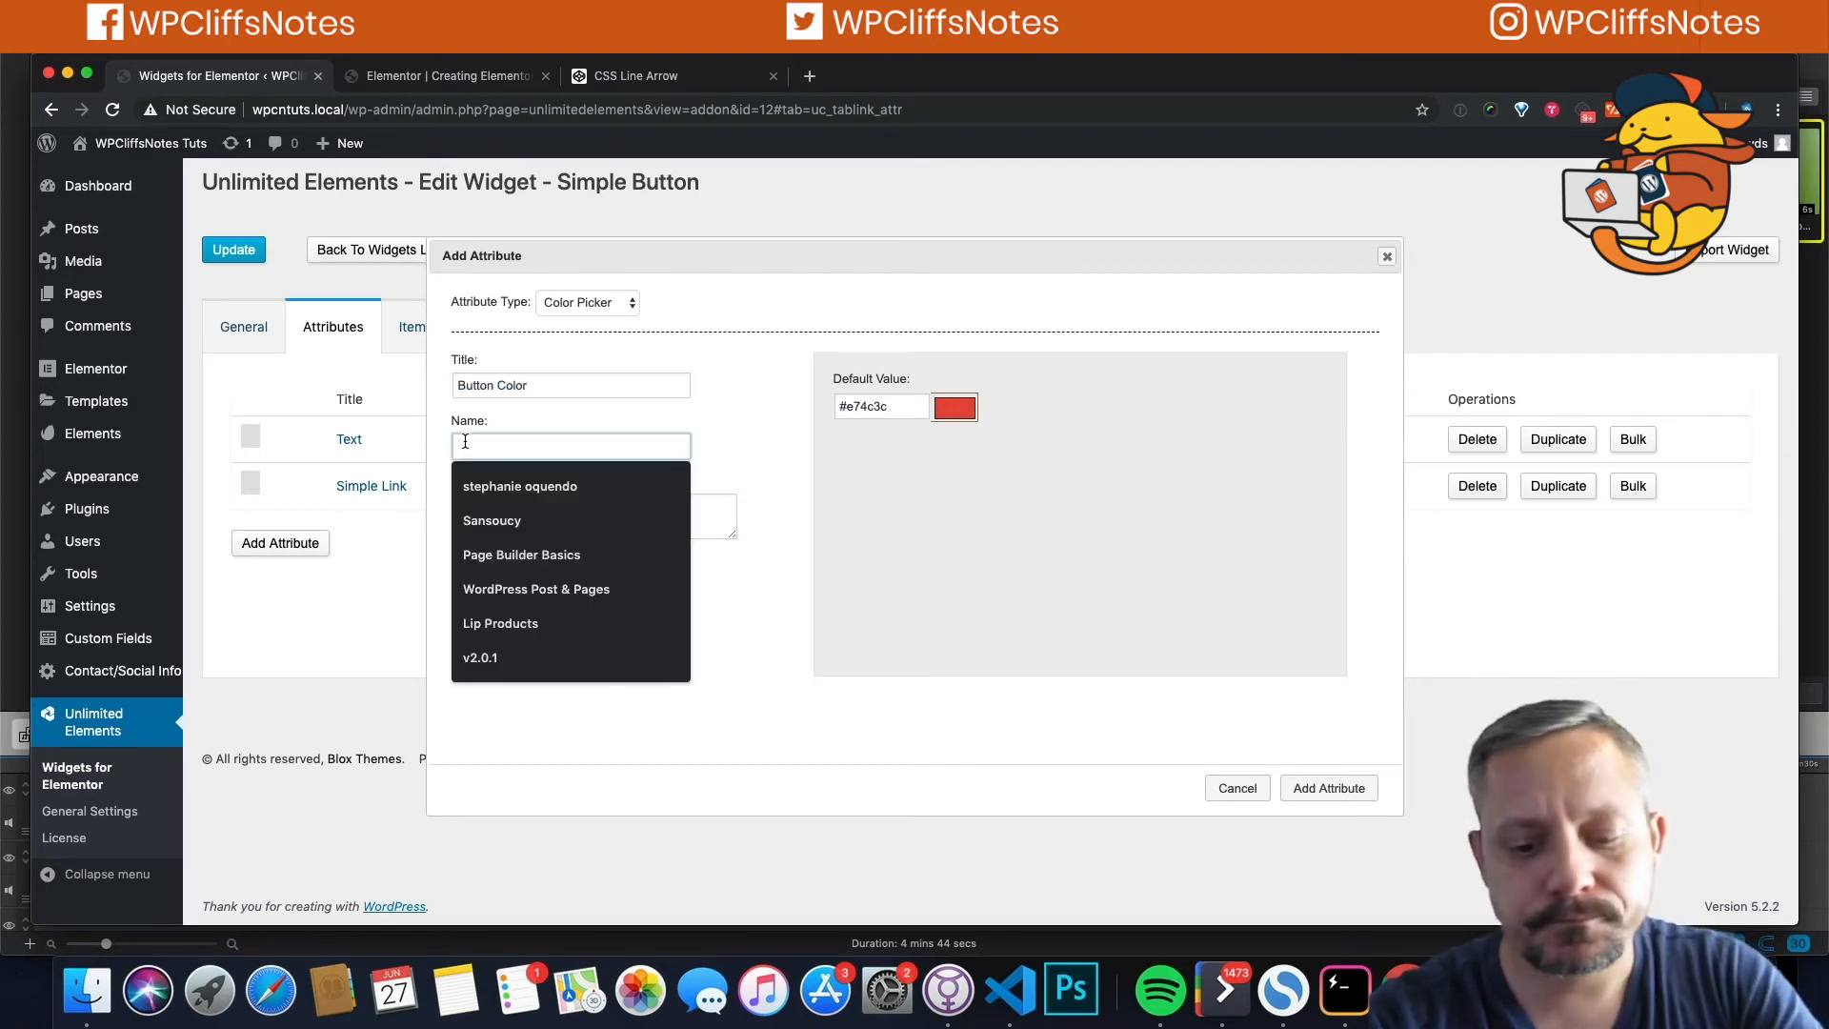
key(super+v)
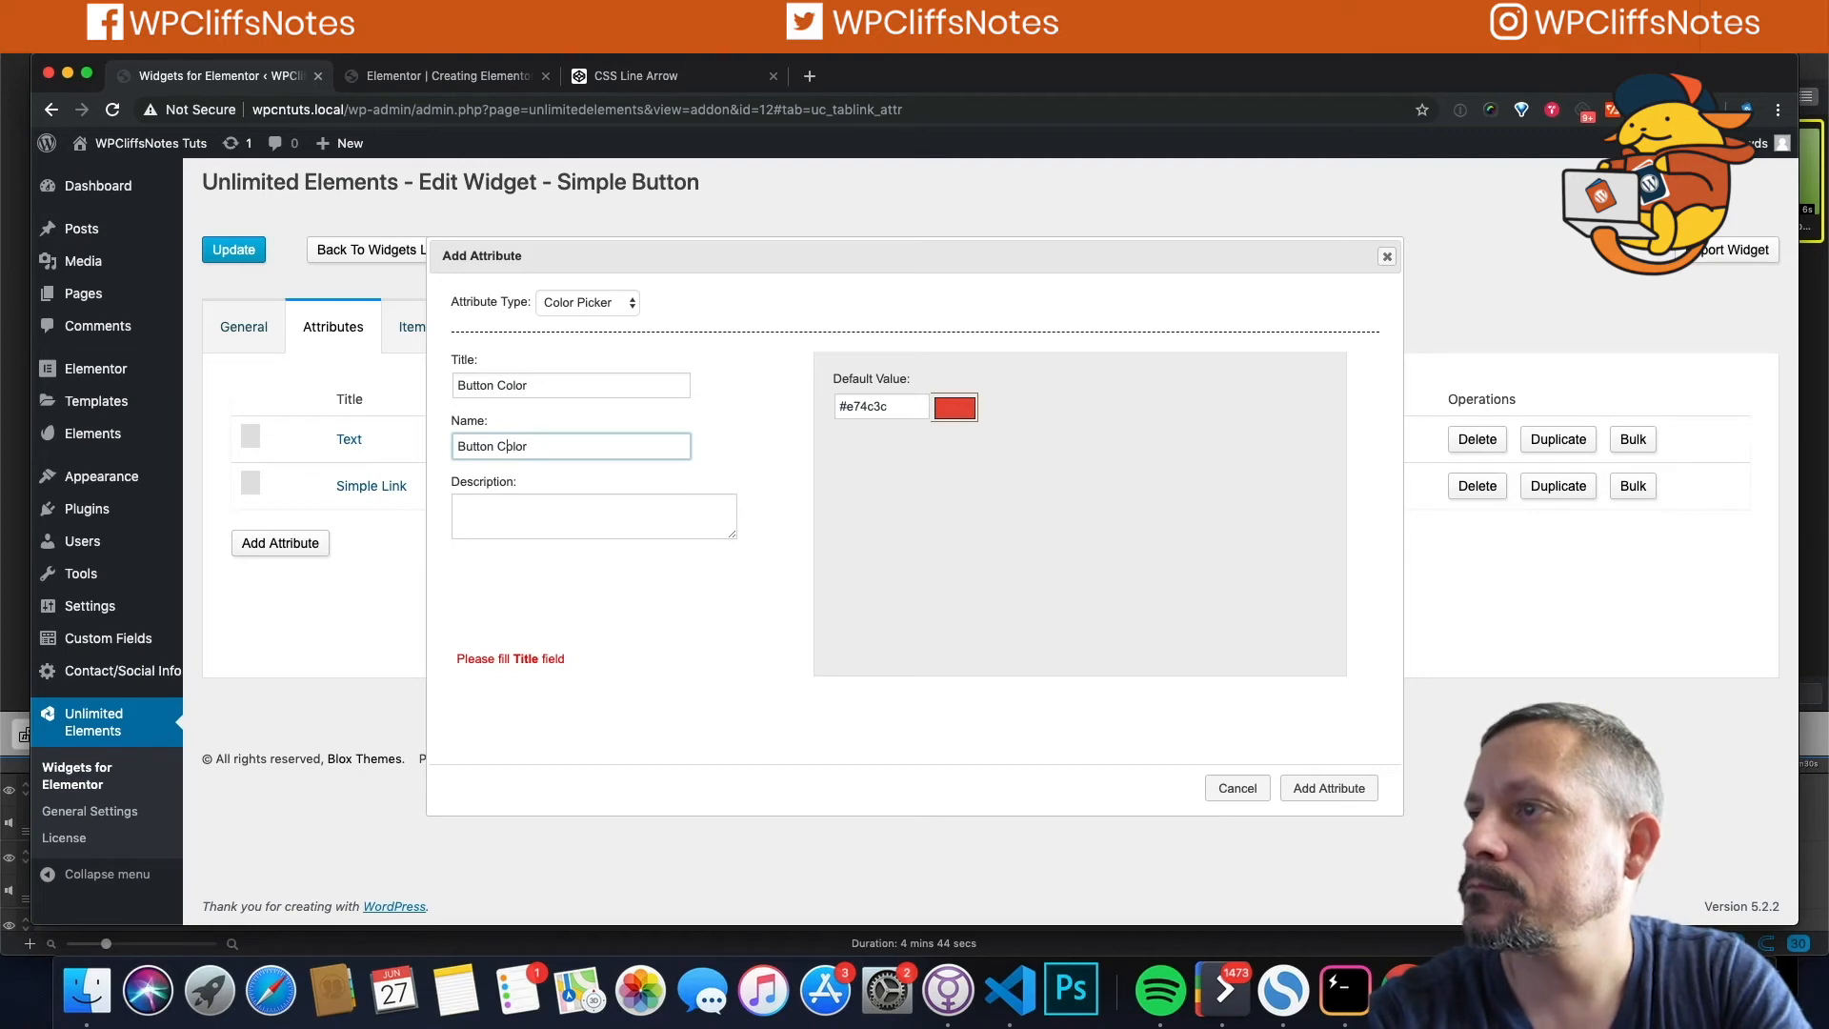
click(506, 446)
key(BackSpace)
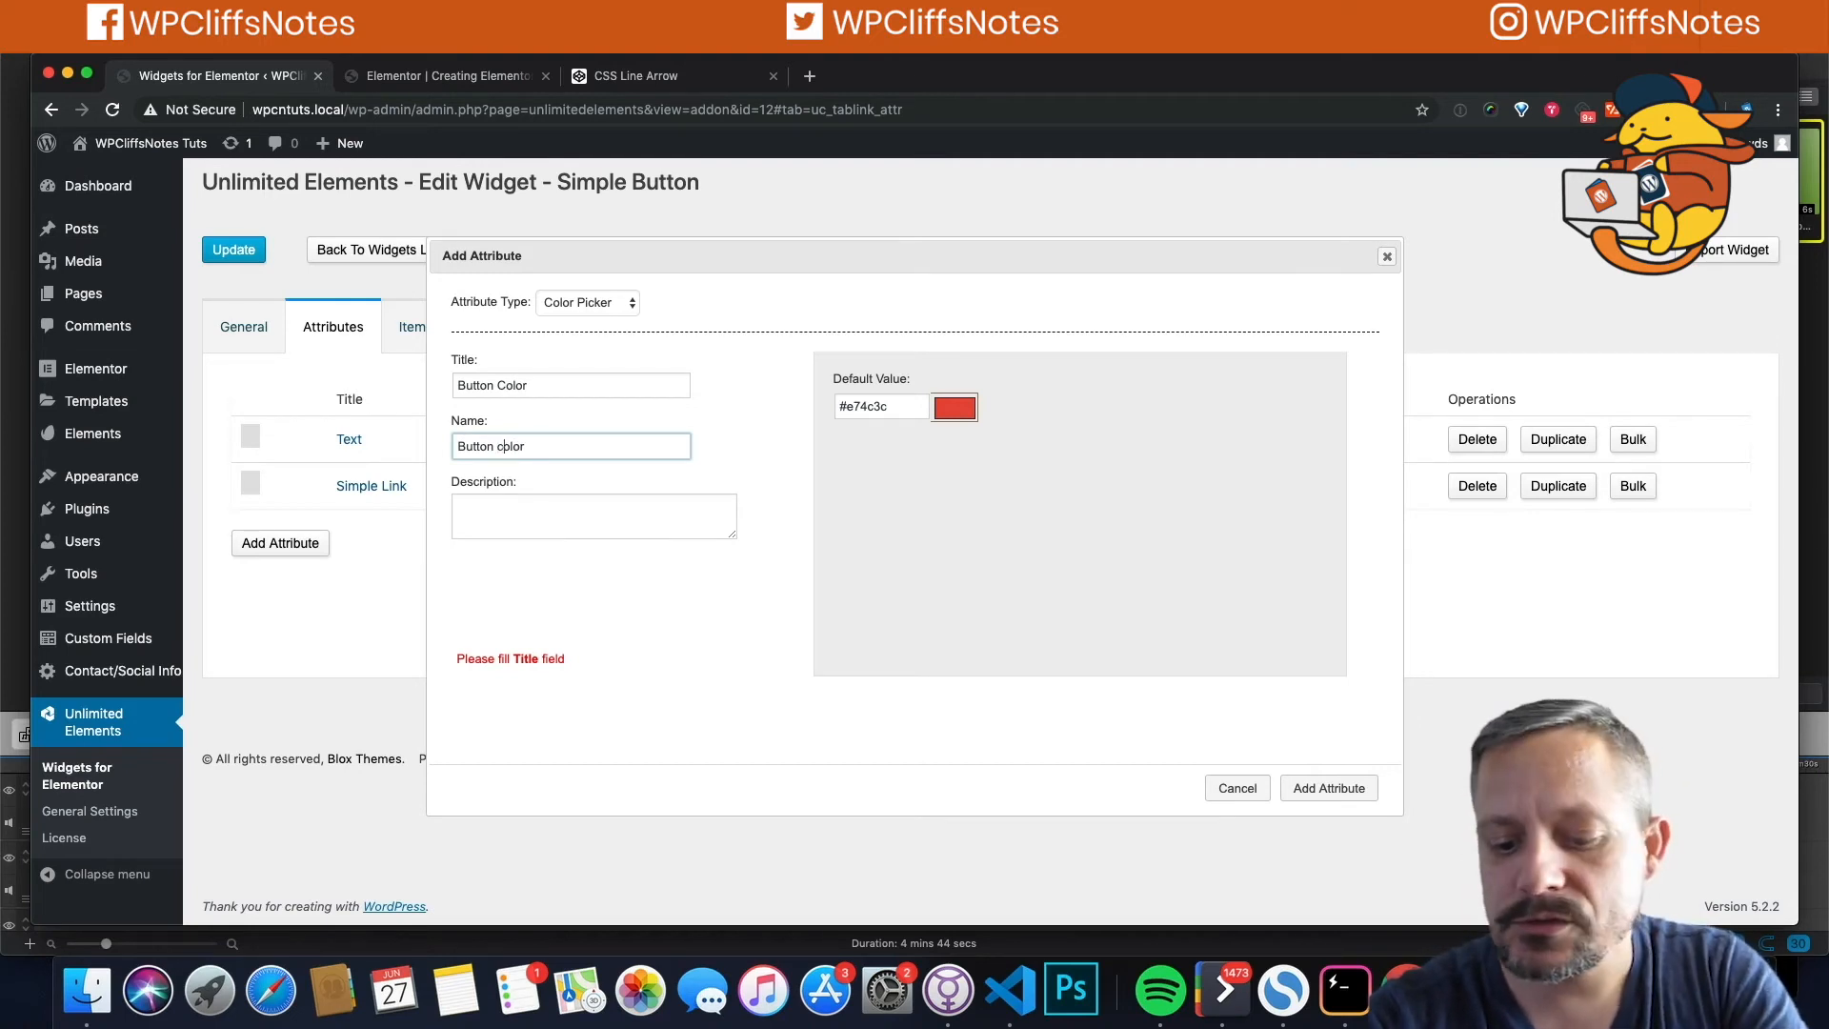
text(-)
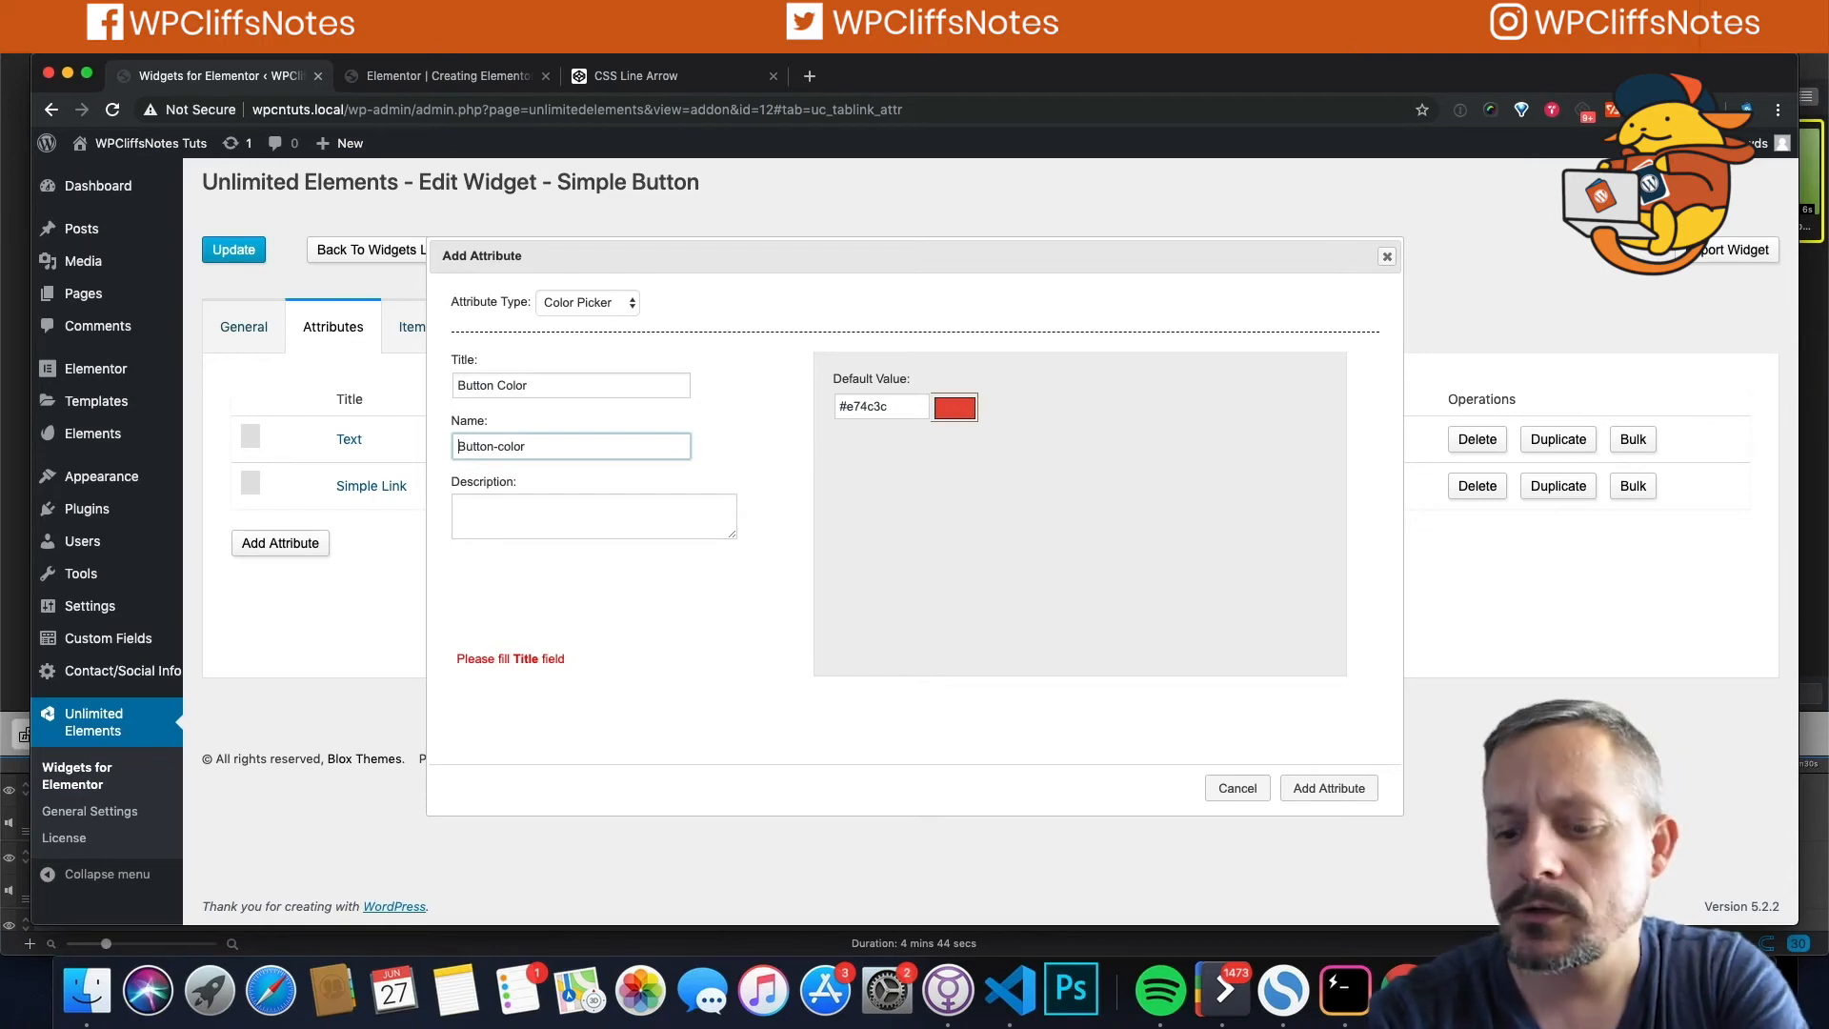
key(BackSpace)
text(B)
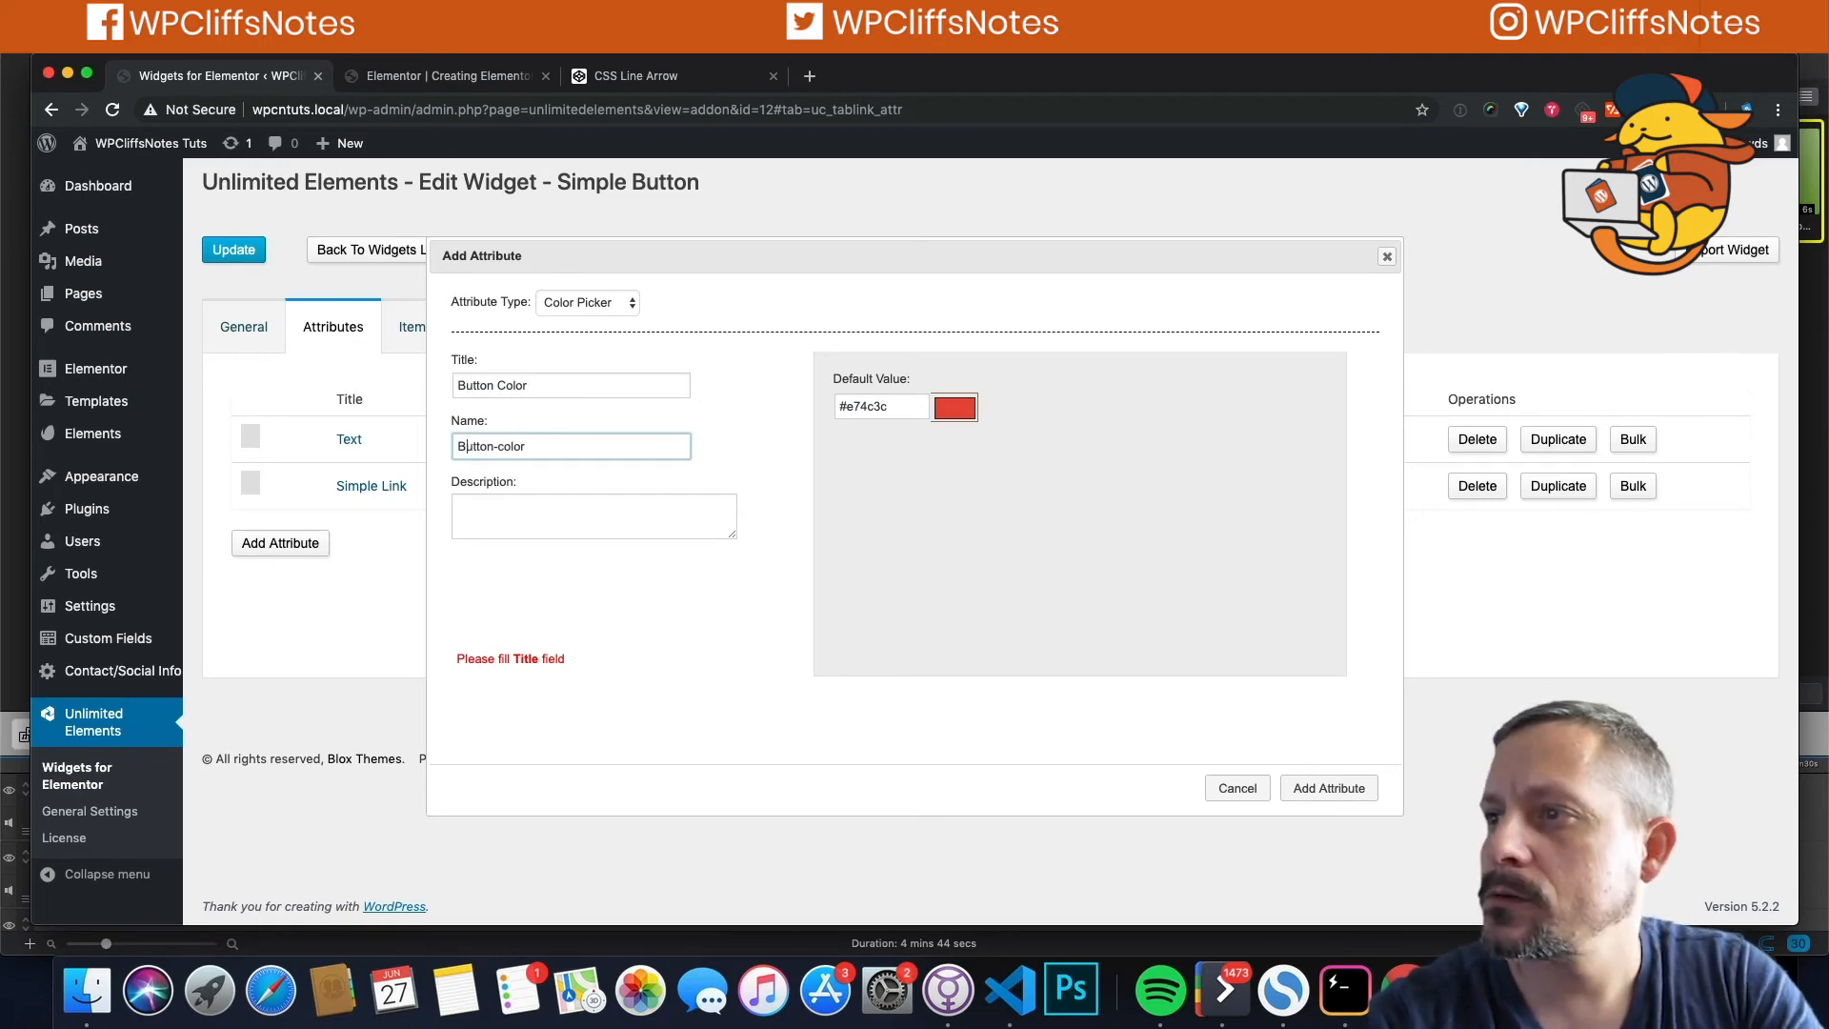
key(BackSpace)
text(b)
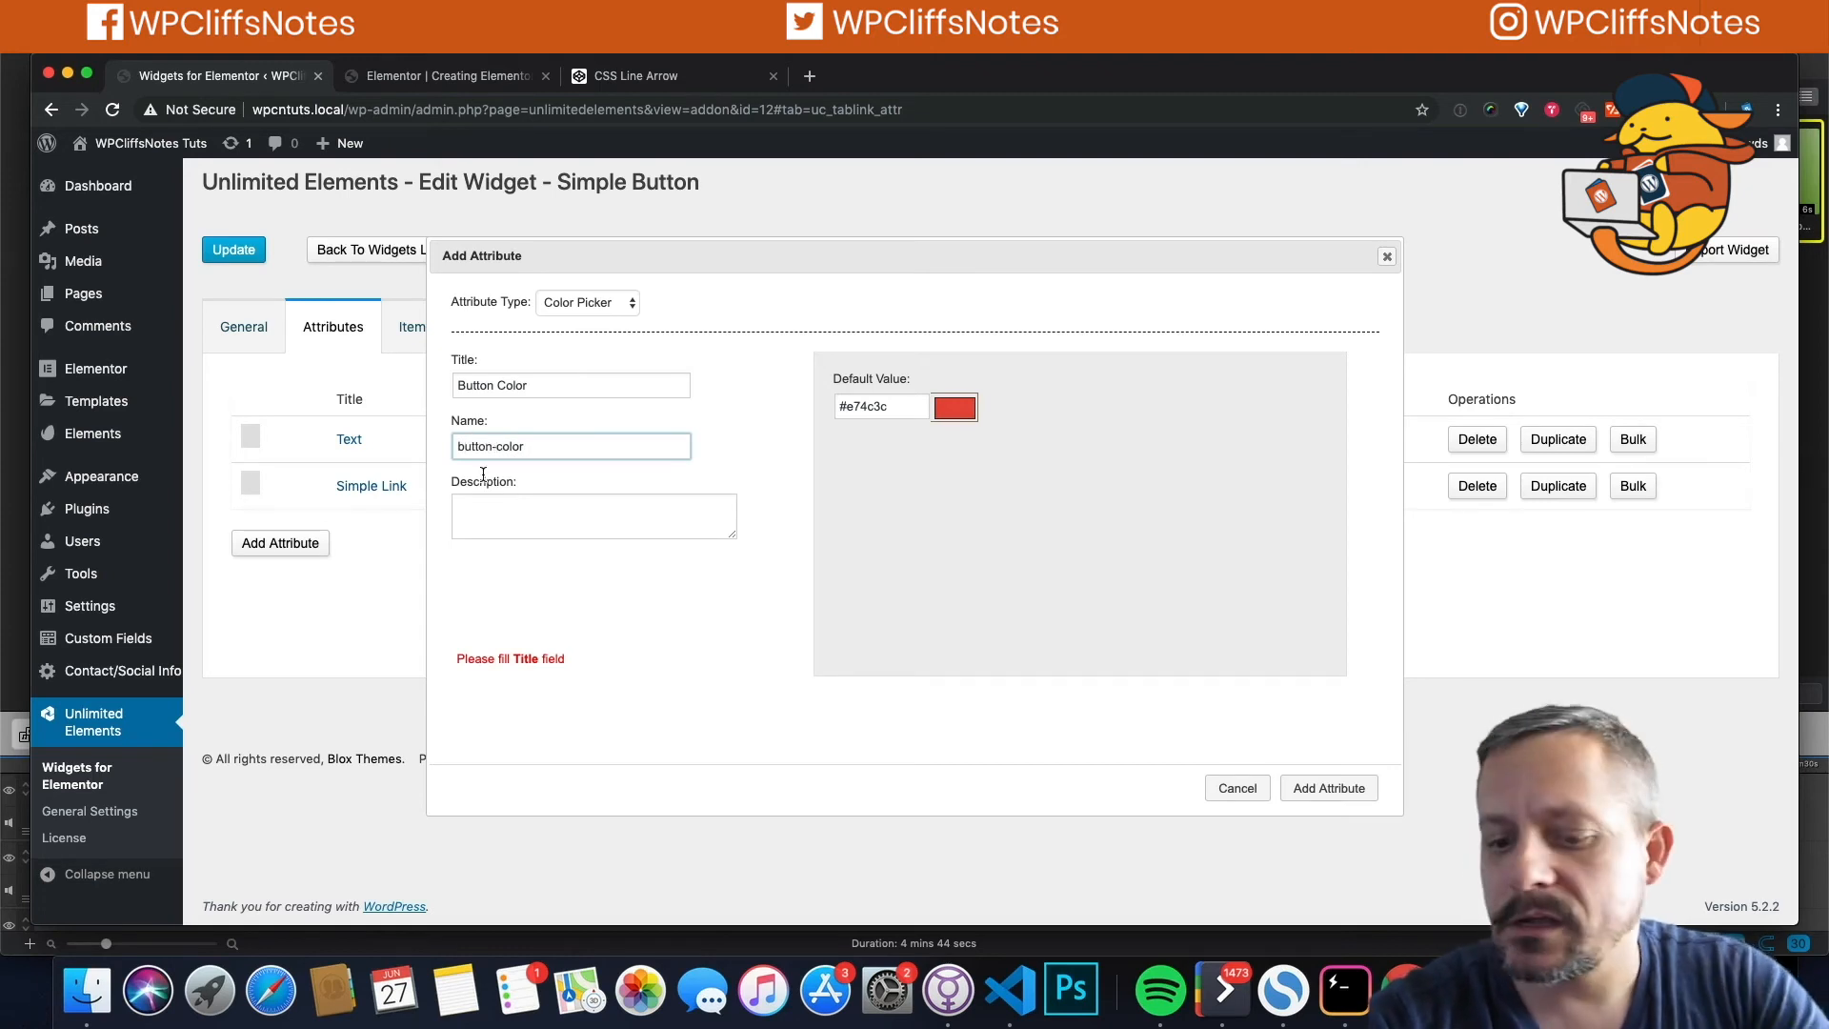
key(BackSpace)
text(_)
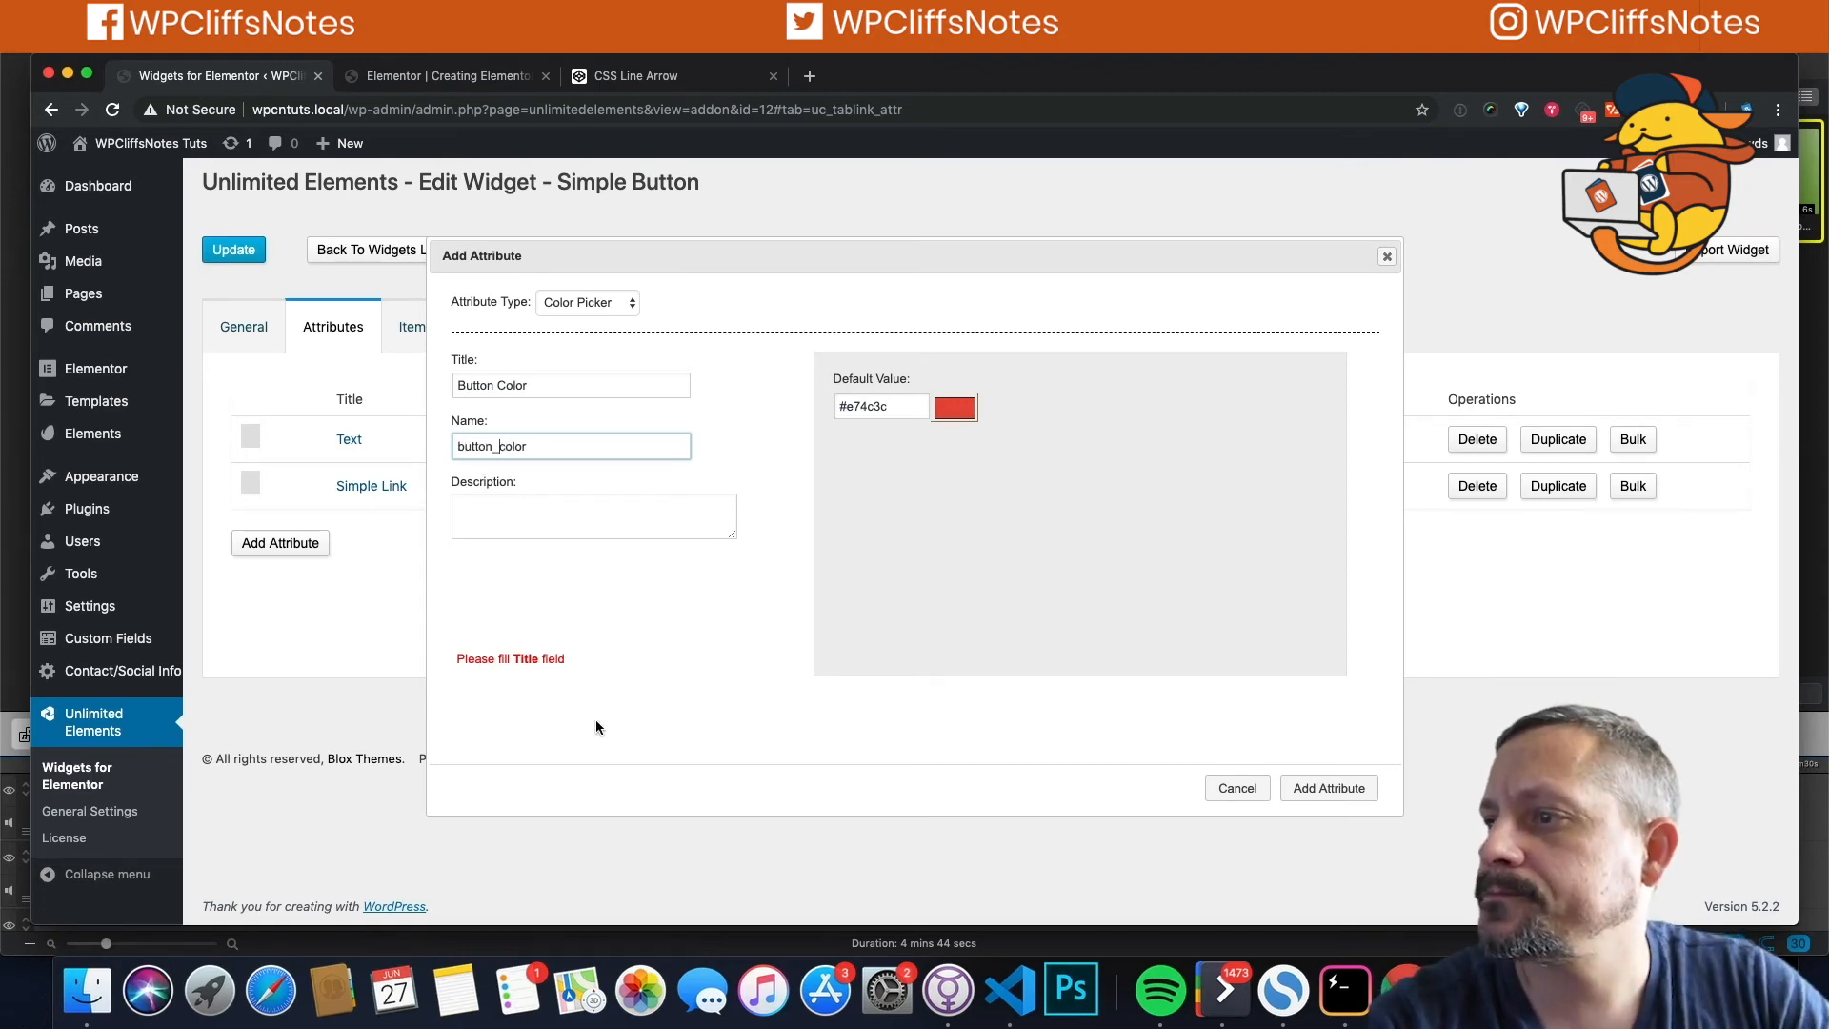
click(1328, 788)
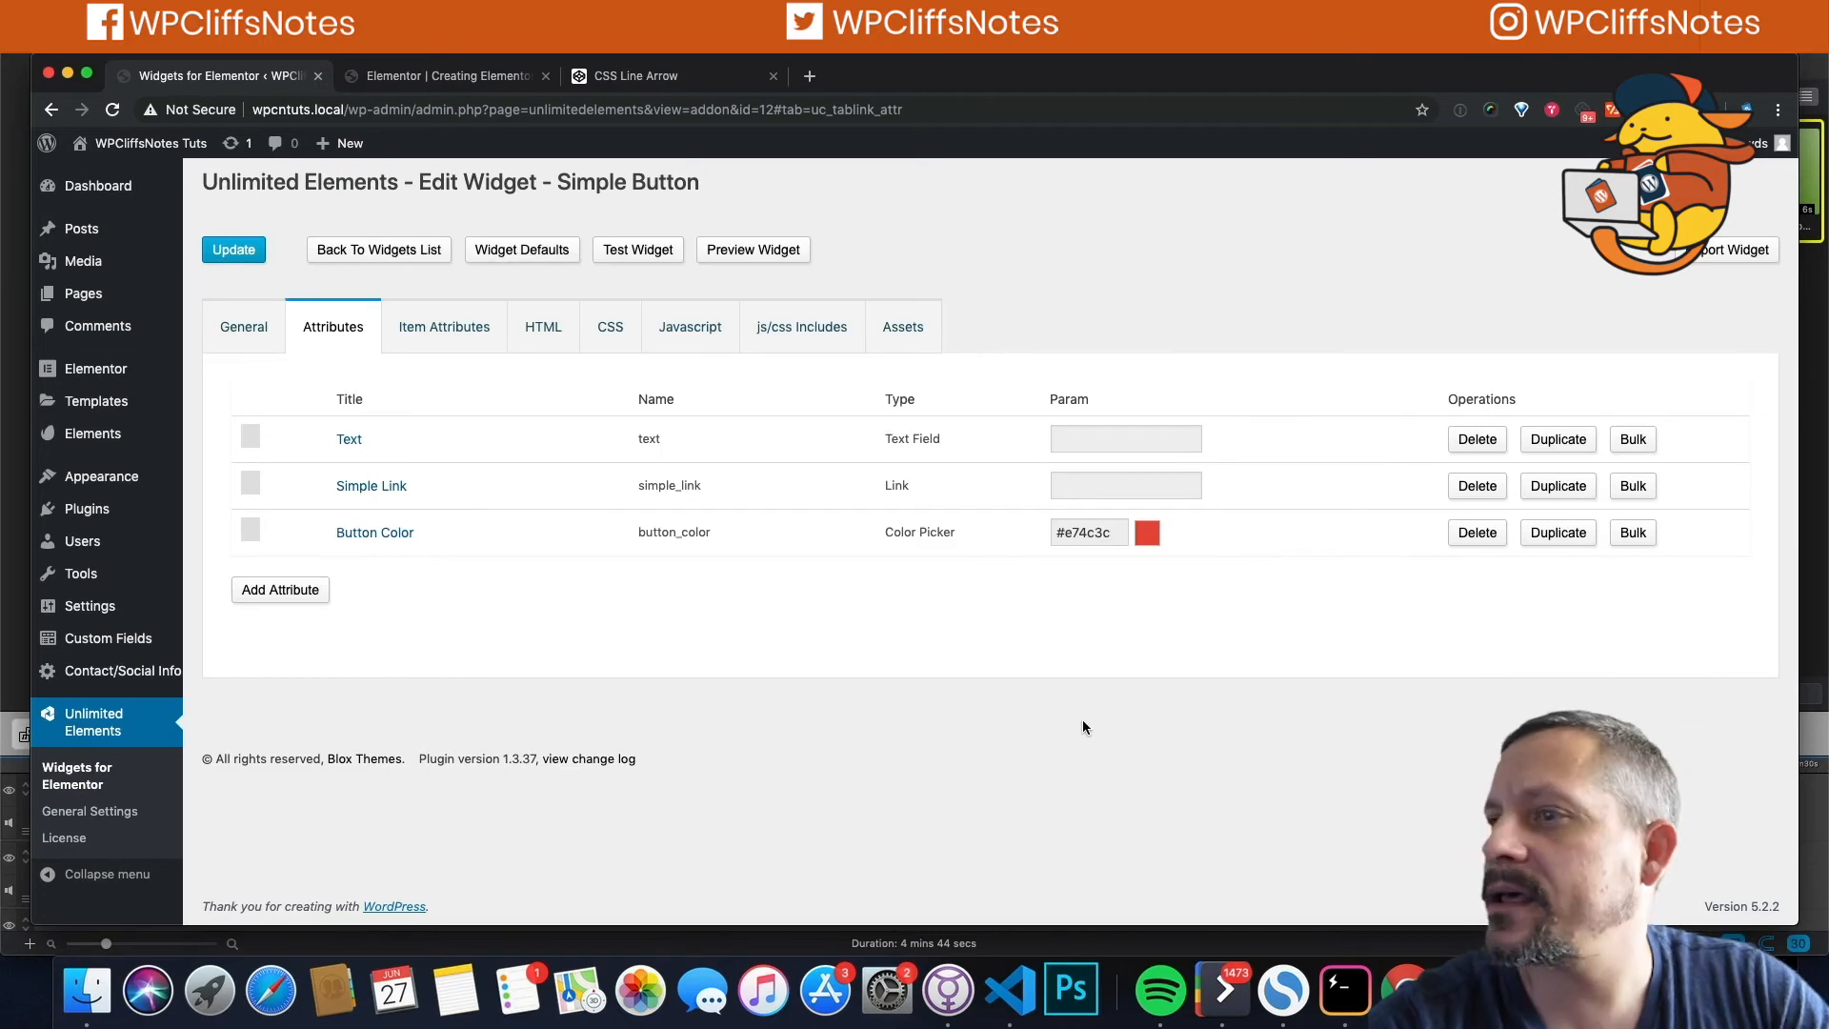
Step: Change the Text attribute's title to 'Button Text' and its name to button_text
click(350, 442)
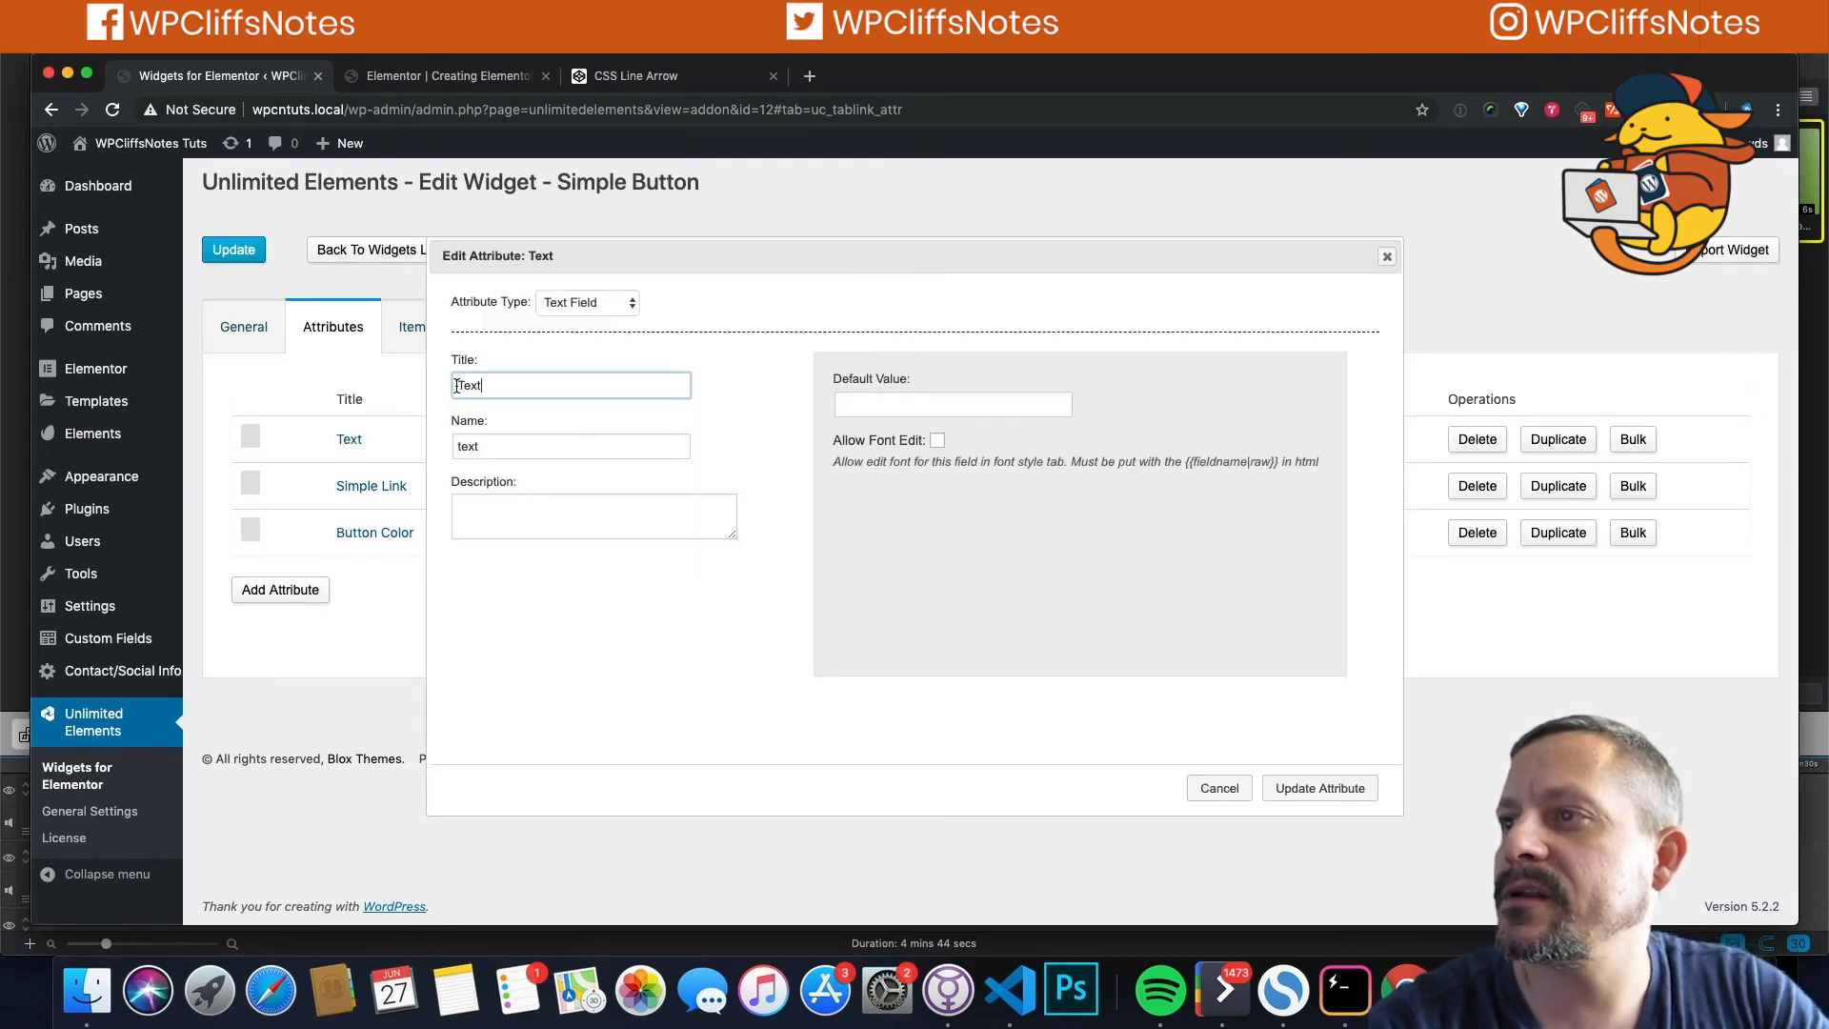
click(457, 384)
text(Button)
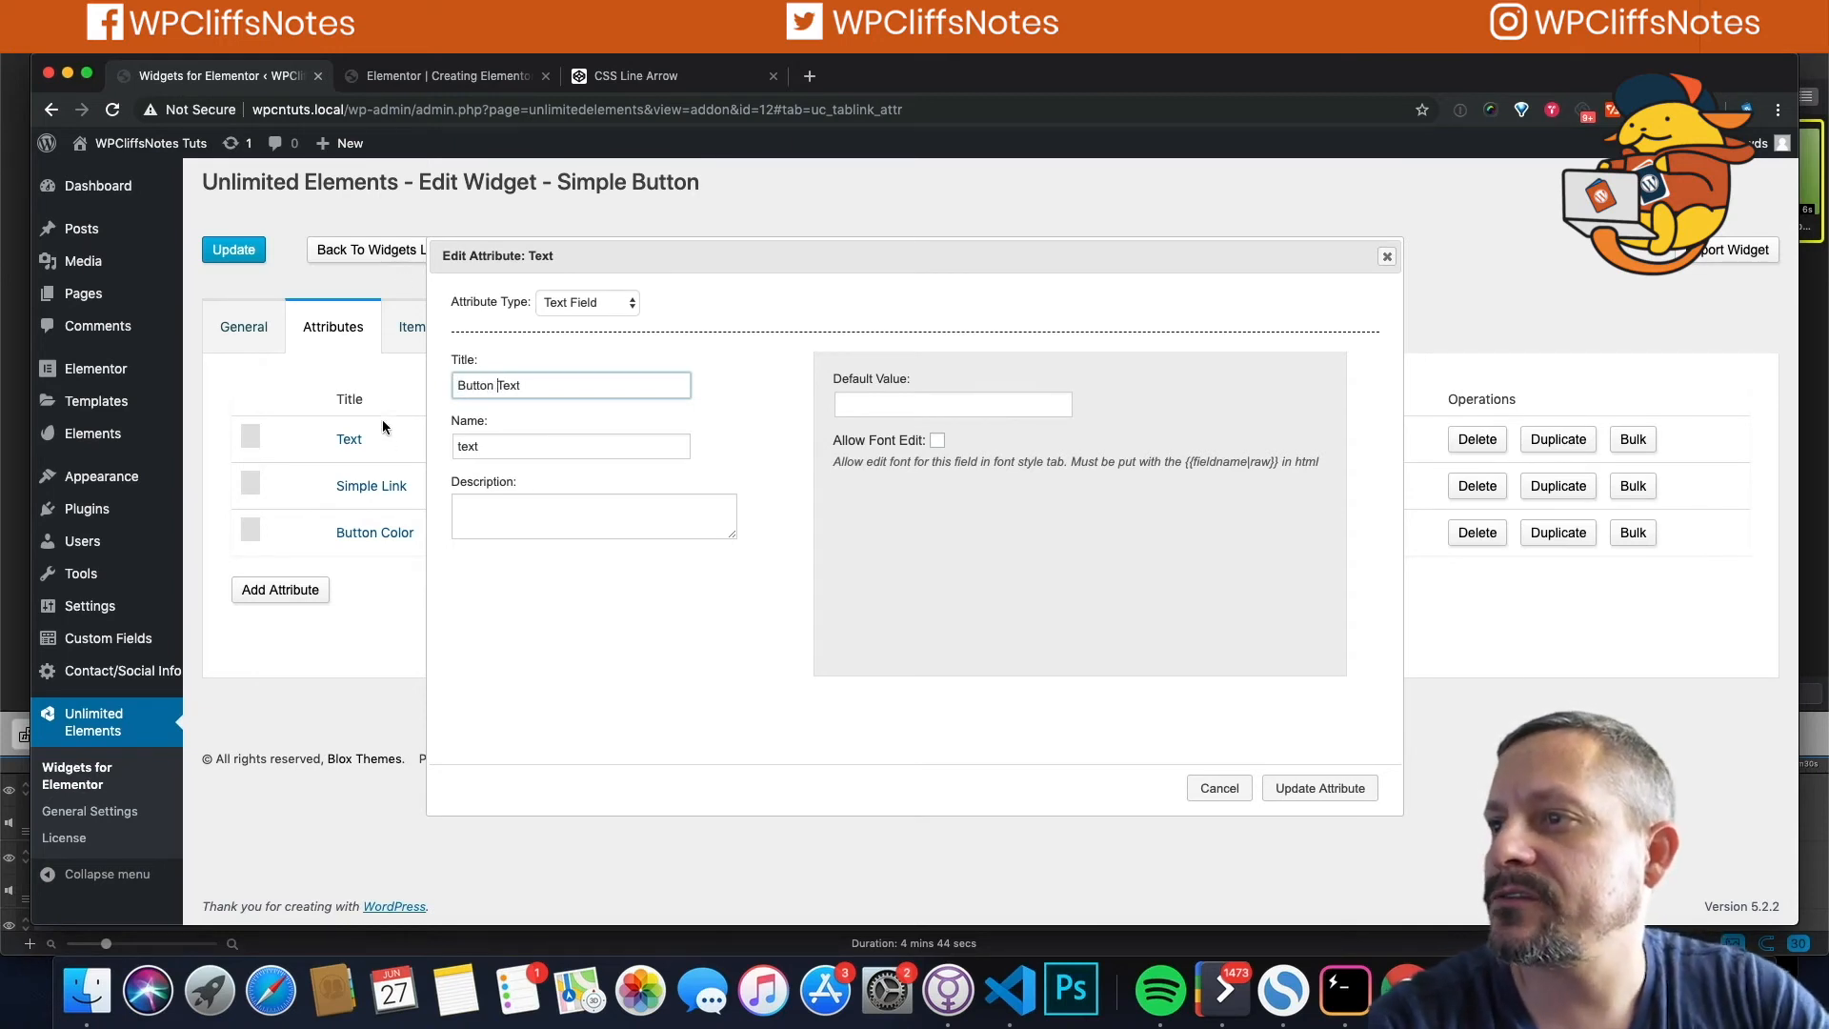
click(458, 446)
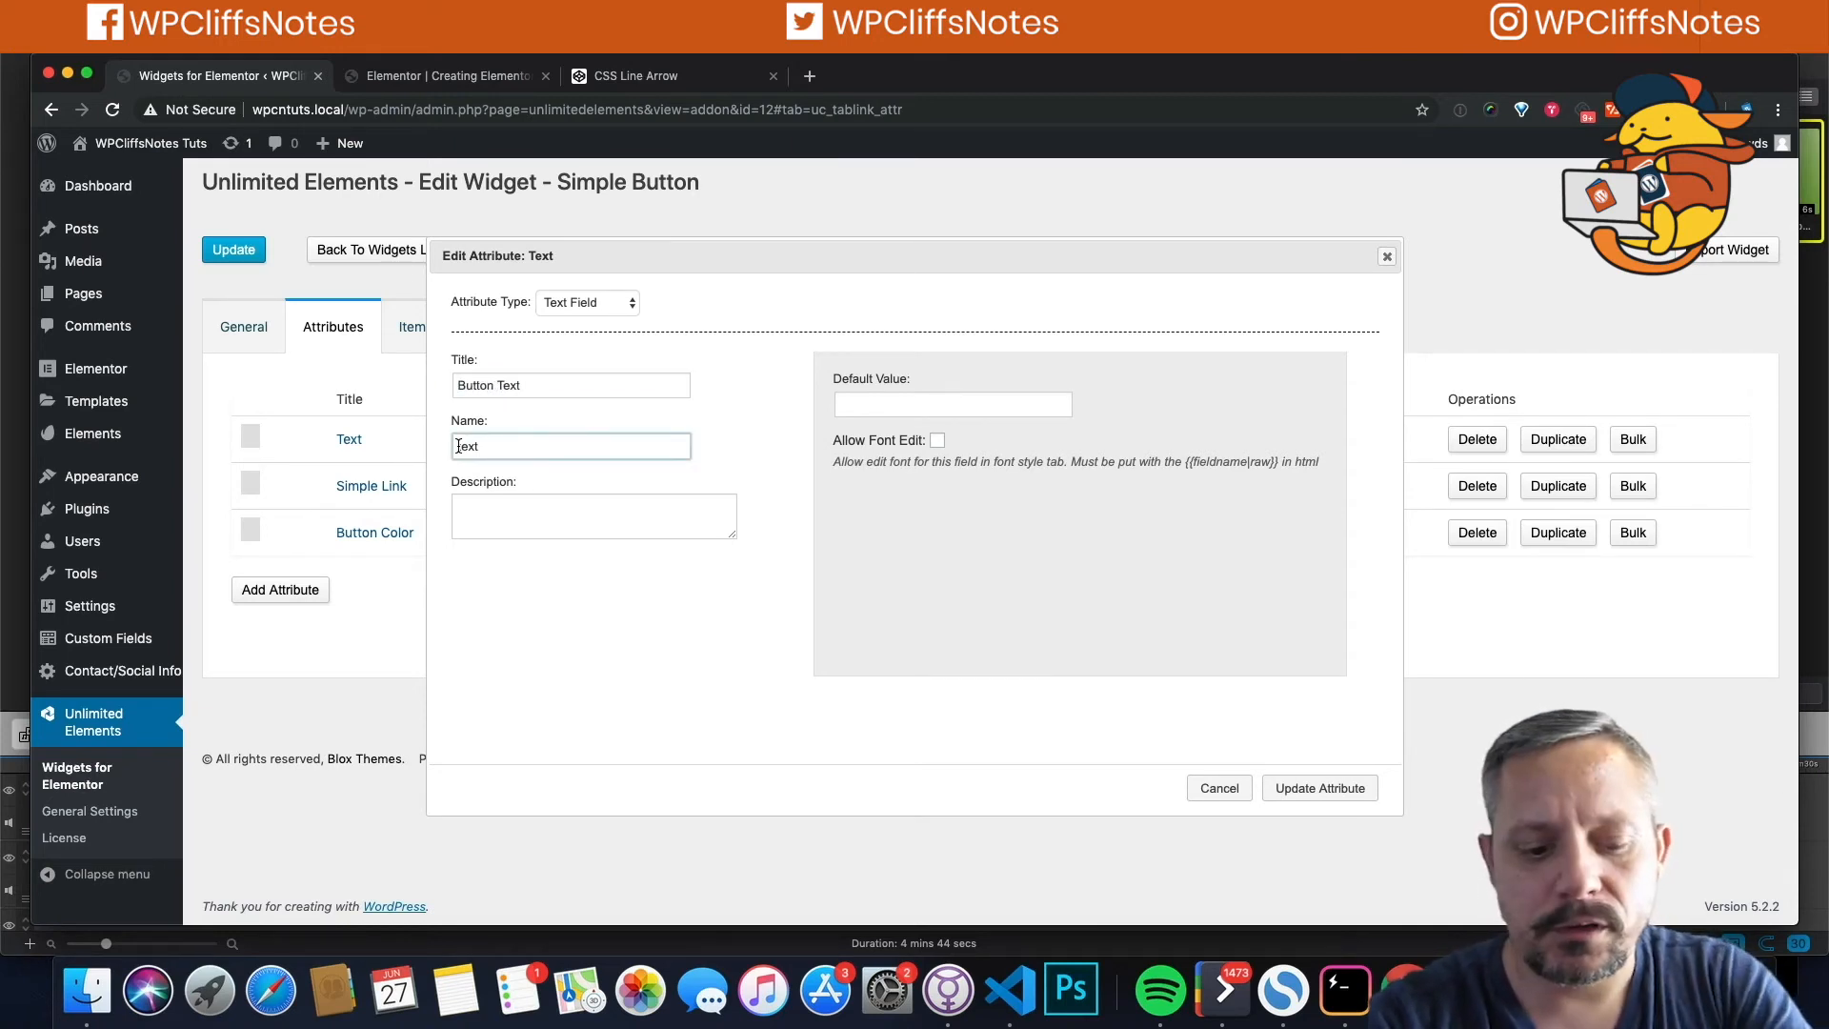
text(button)
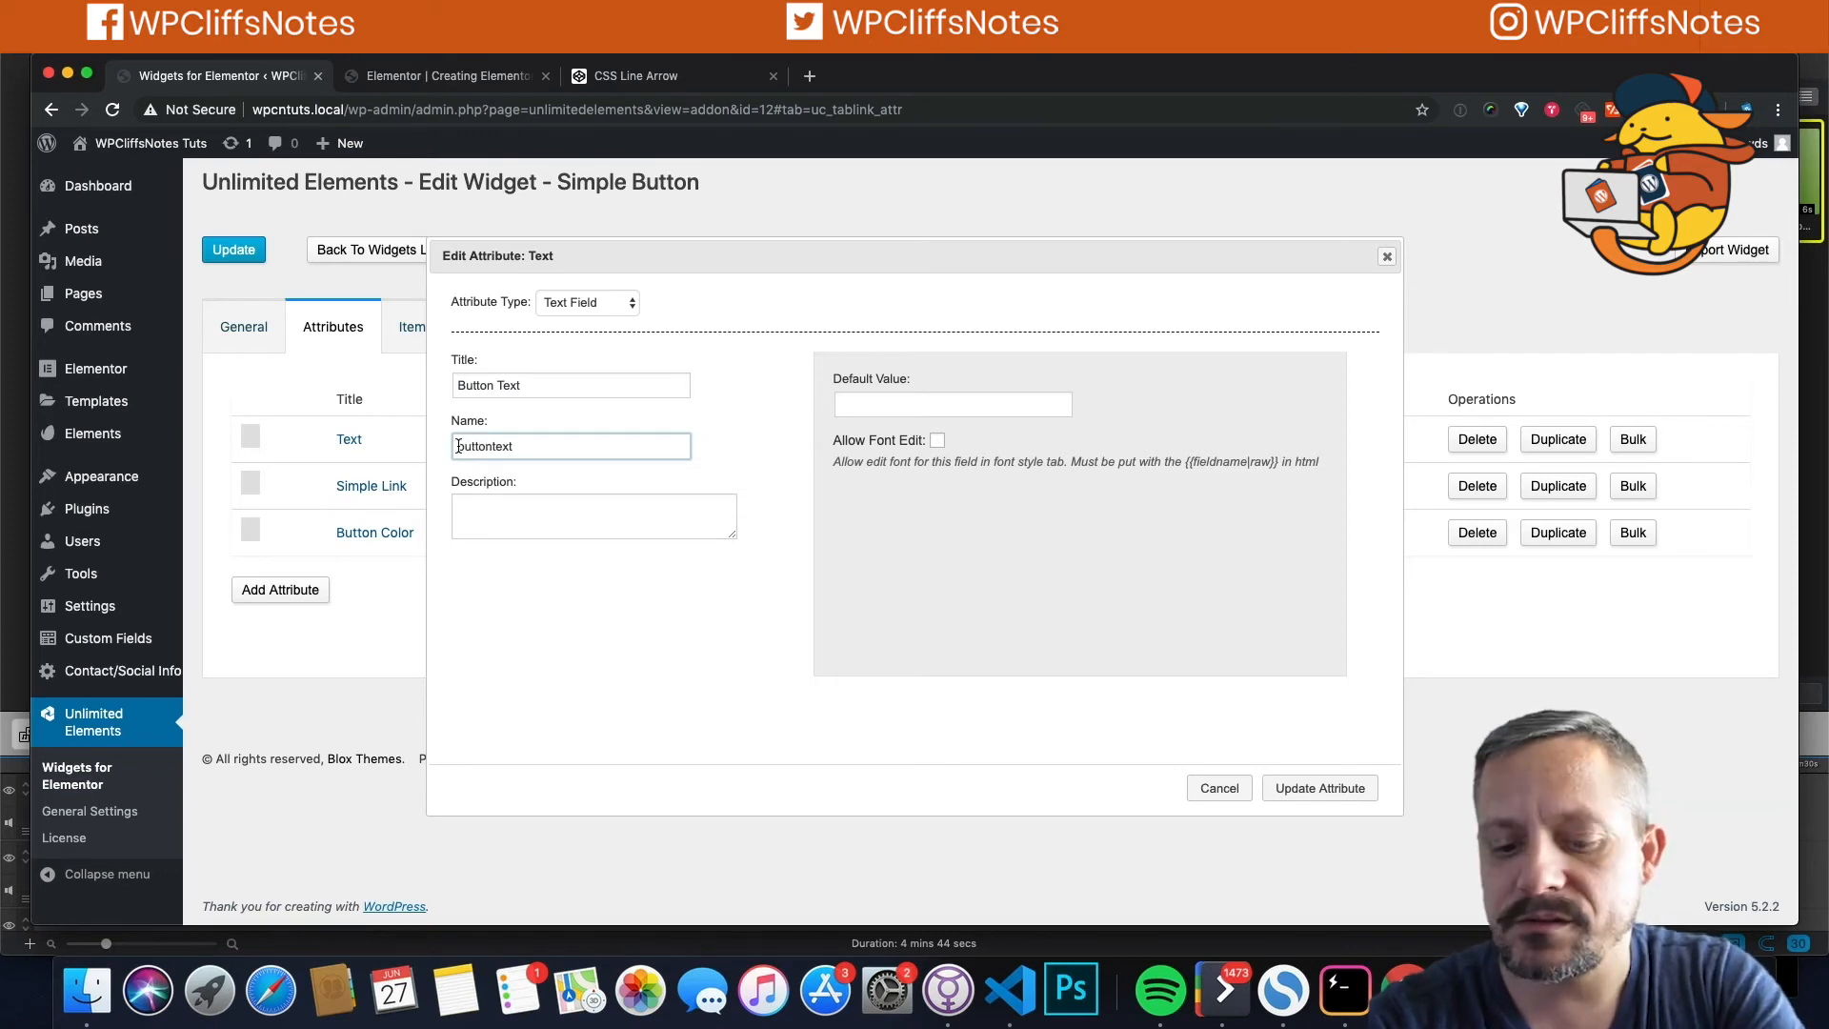
text(_)
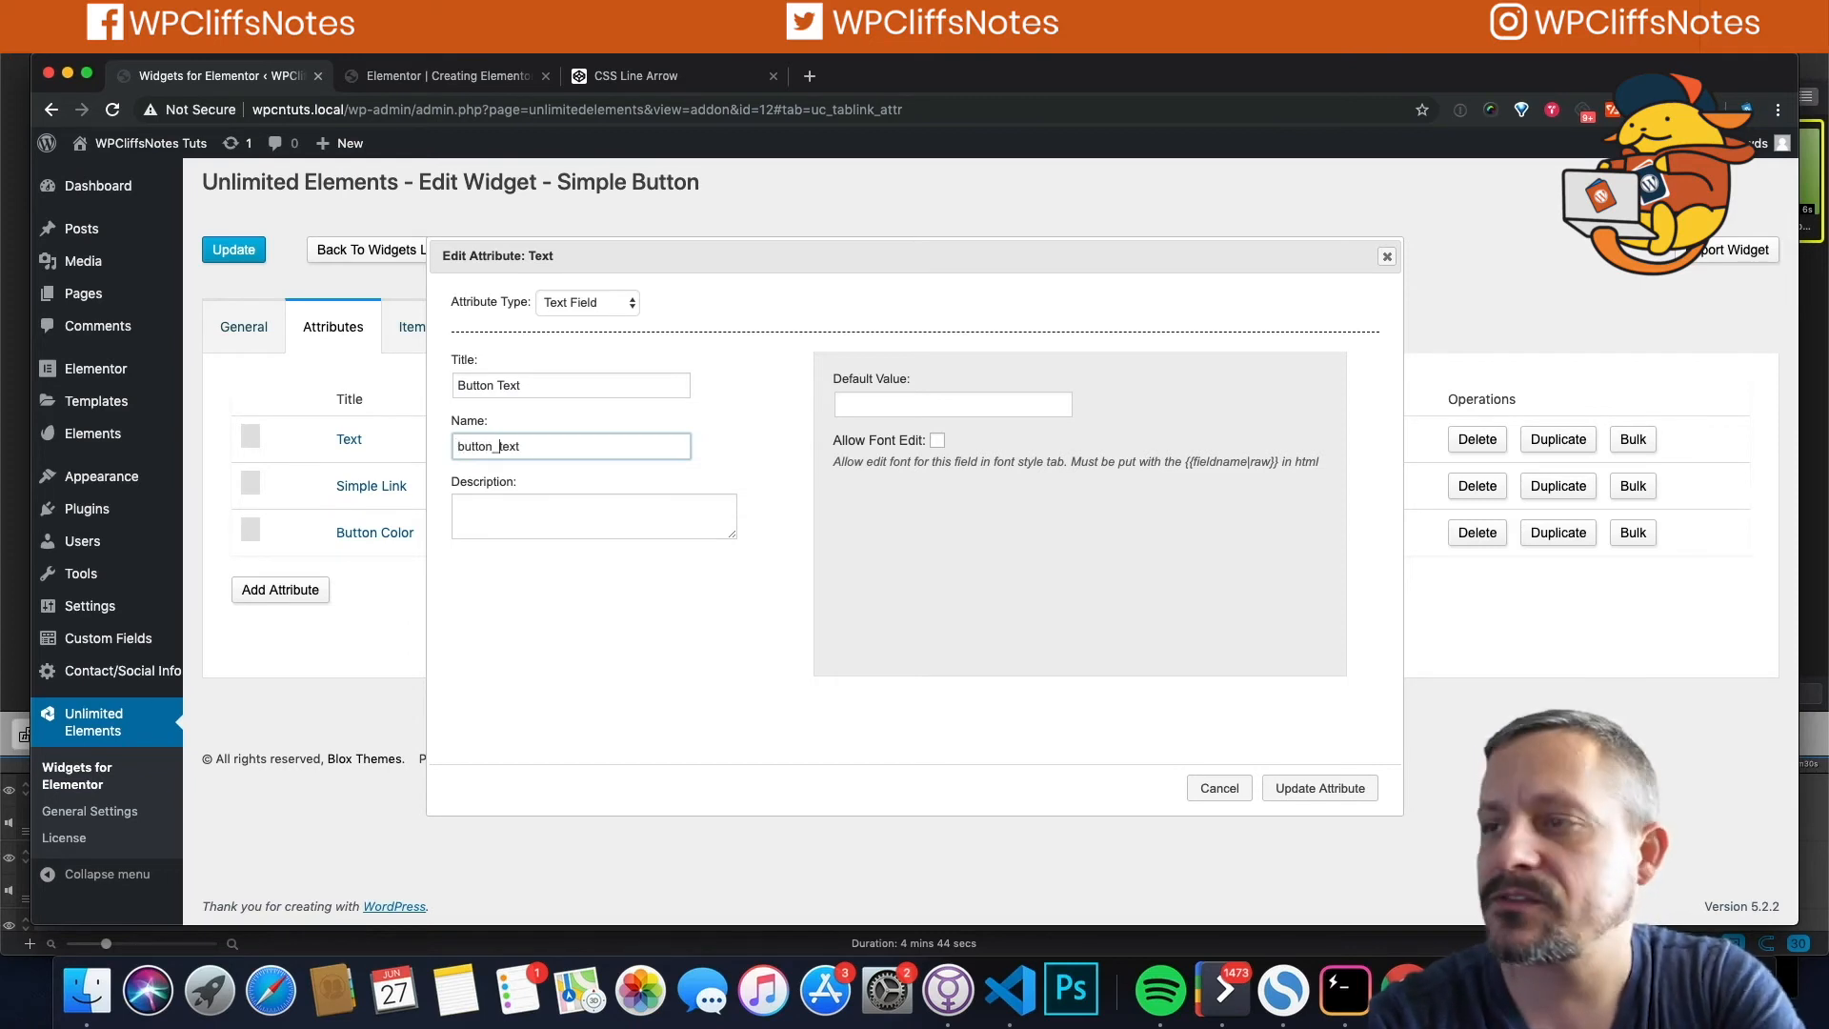
click(1318, 789)
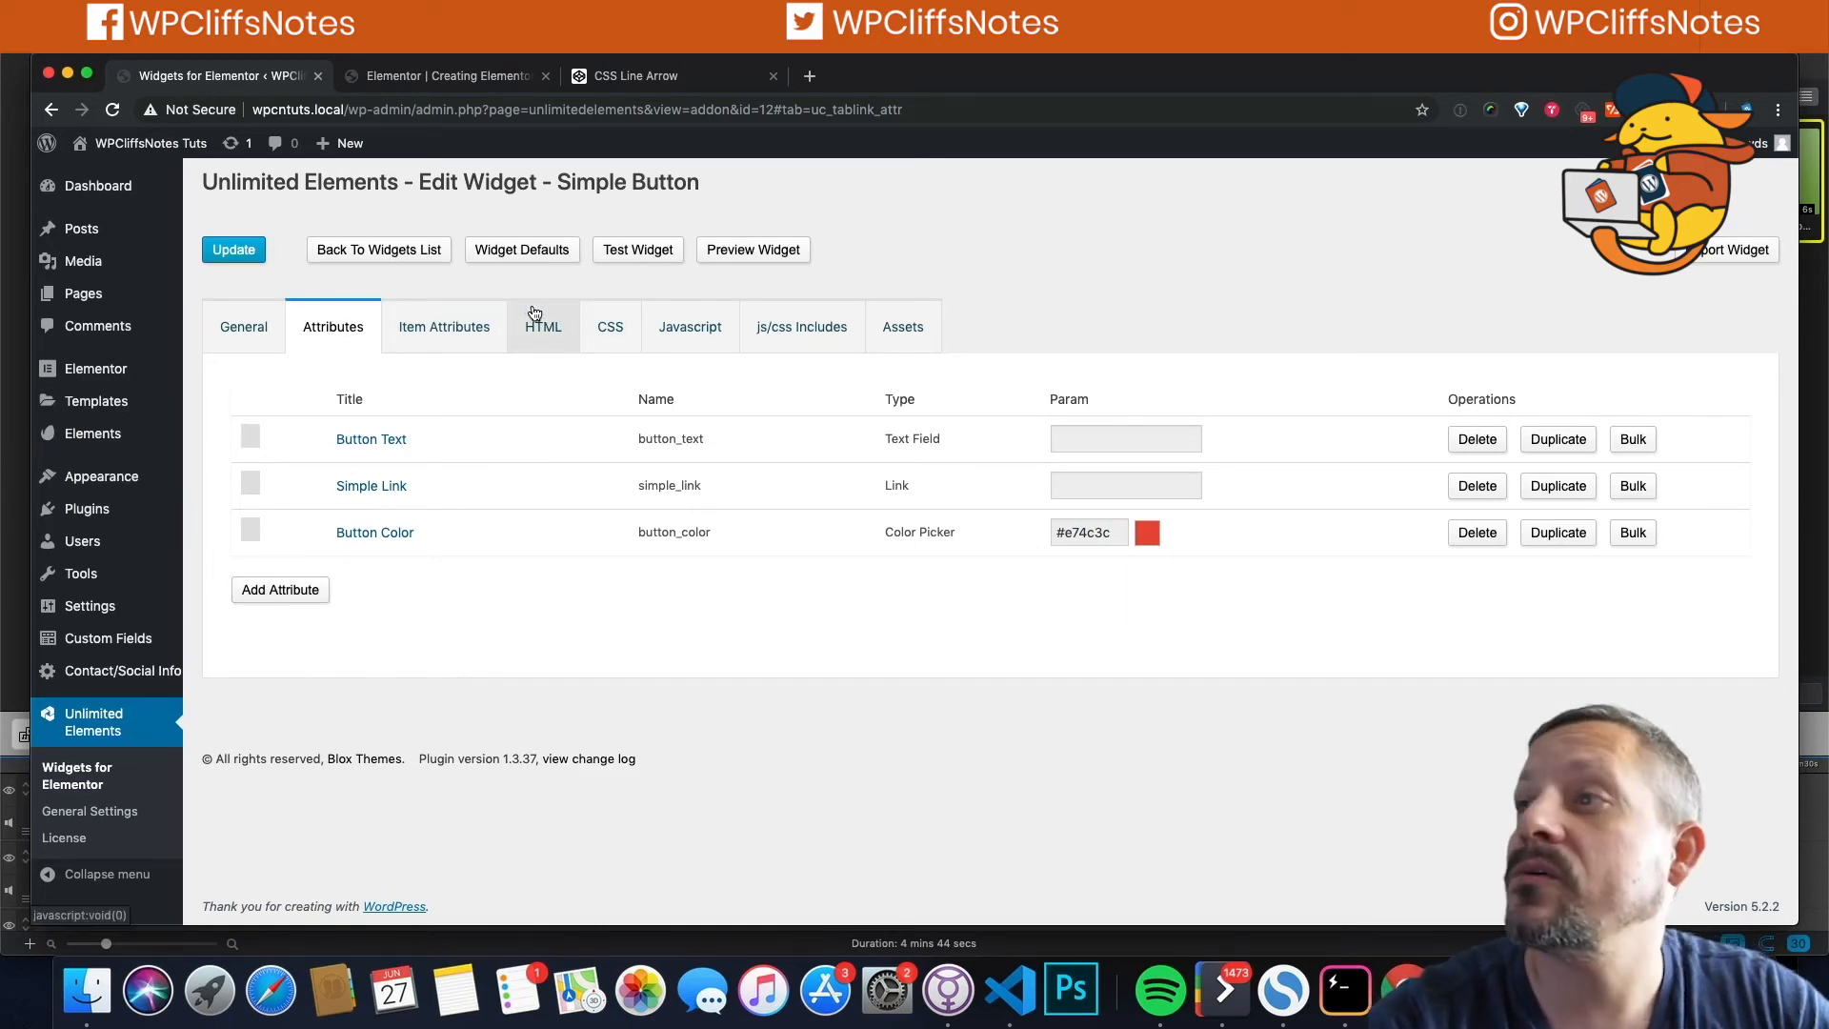
Step: Set the link's href to {{simple_link}} and its text to {{button_text}}, then save
click(548, 332)
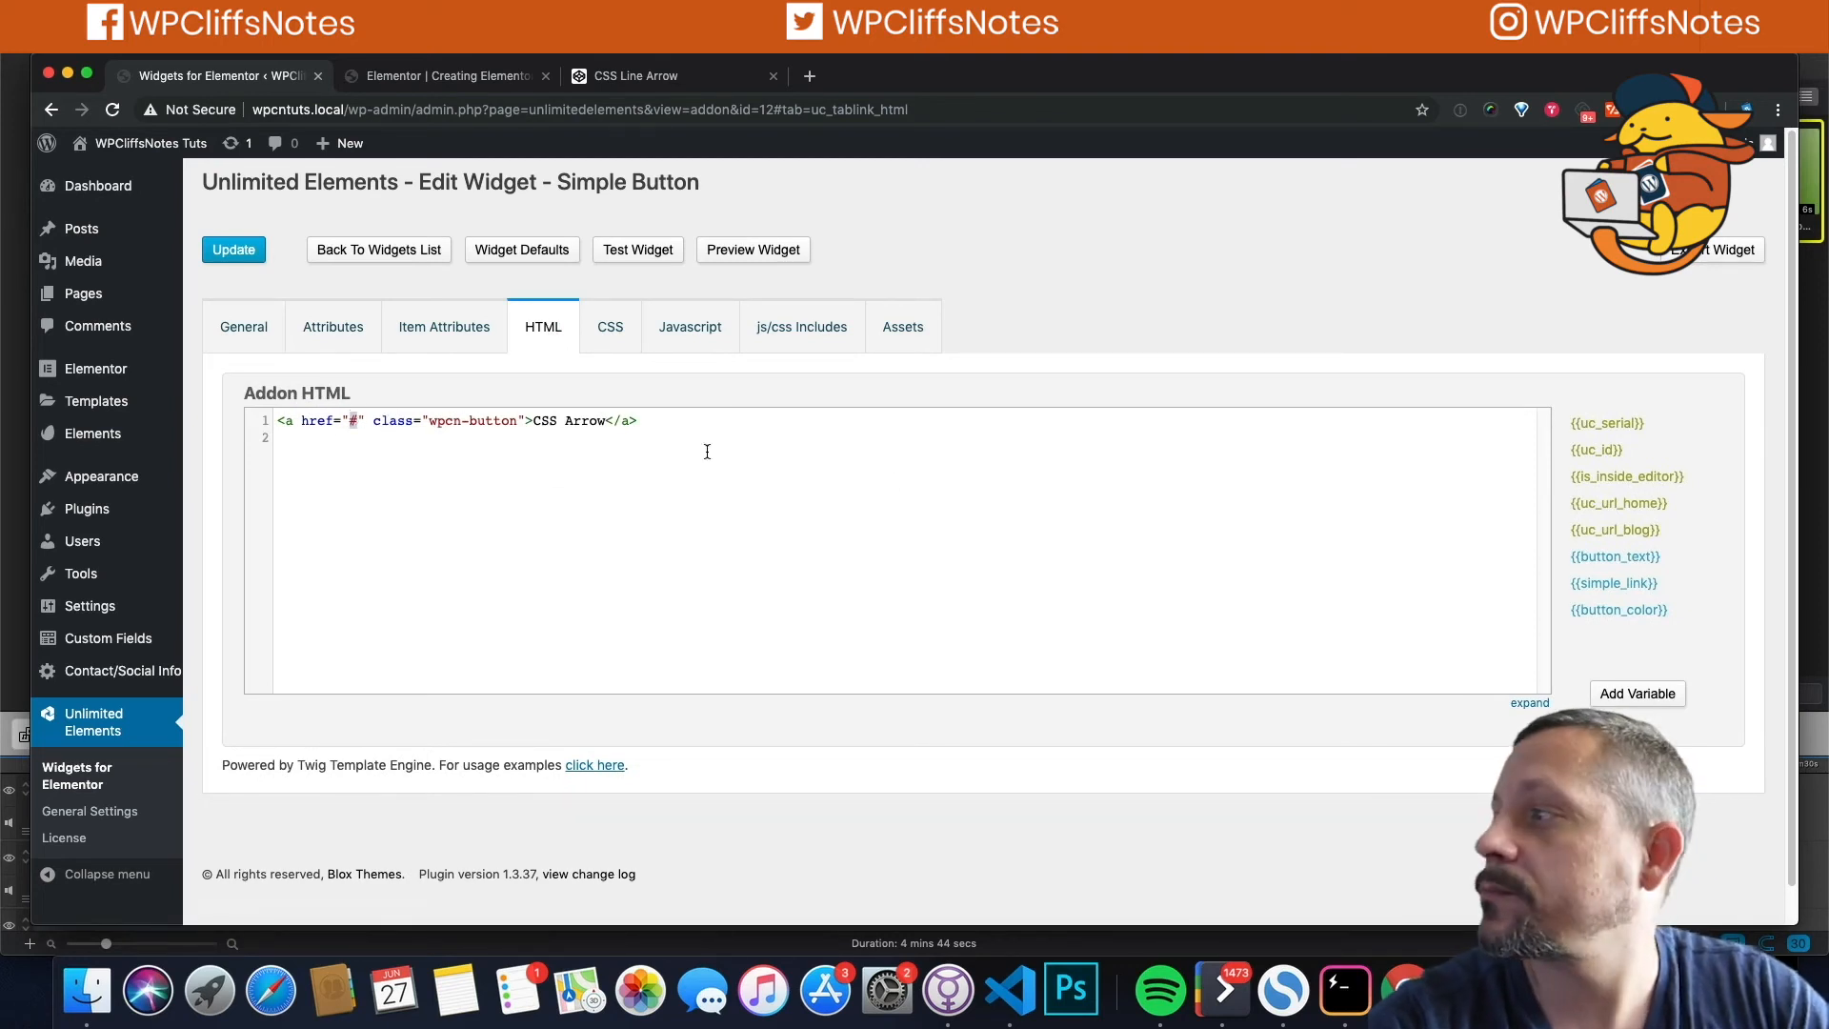
click(1622, 584)
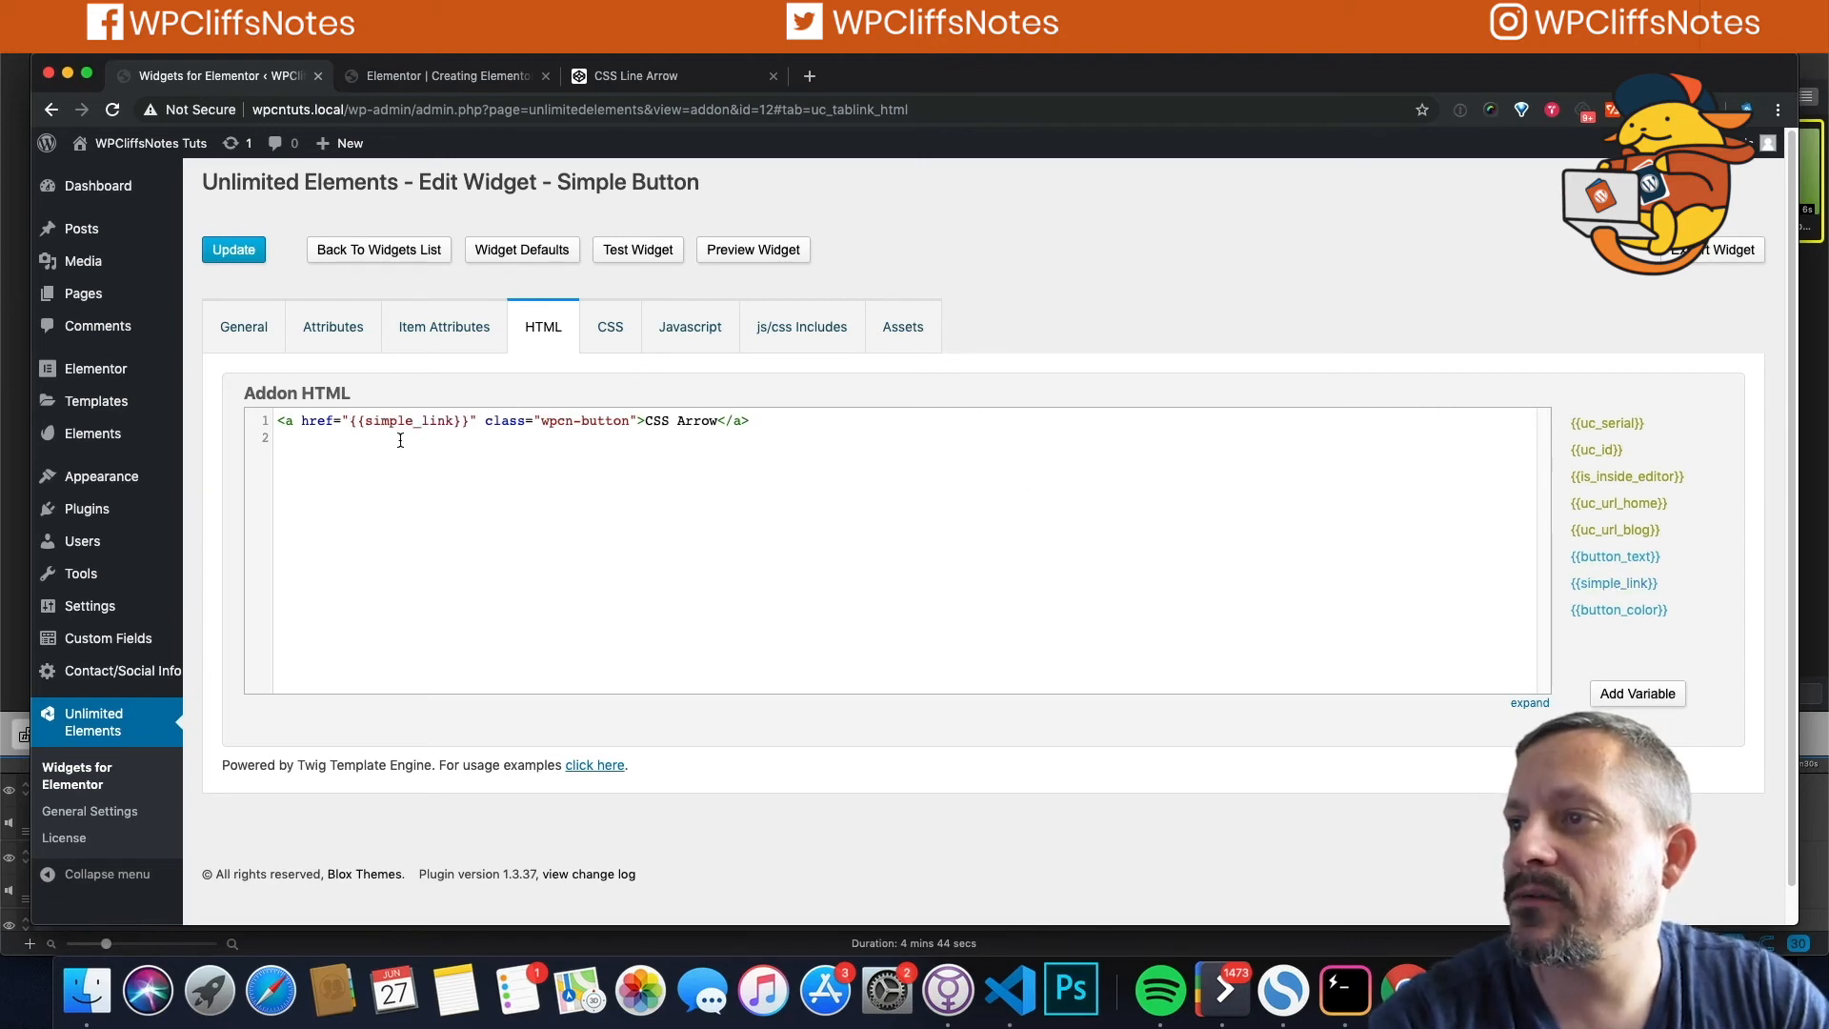
drag(352, 421, 461, 420)
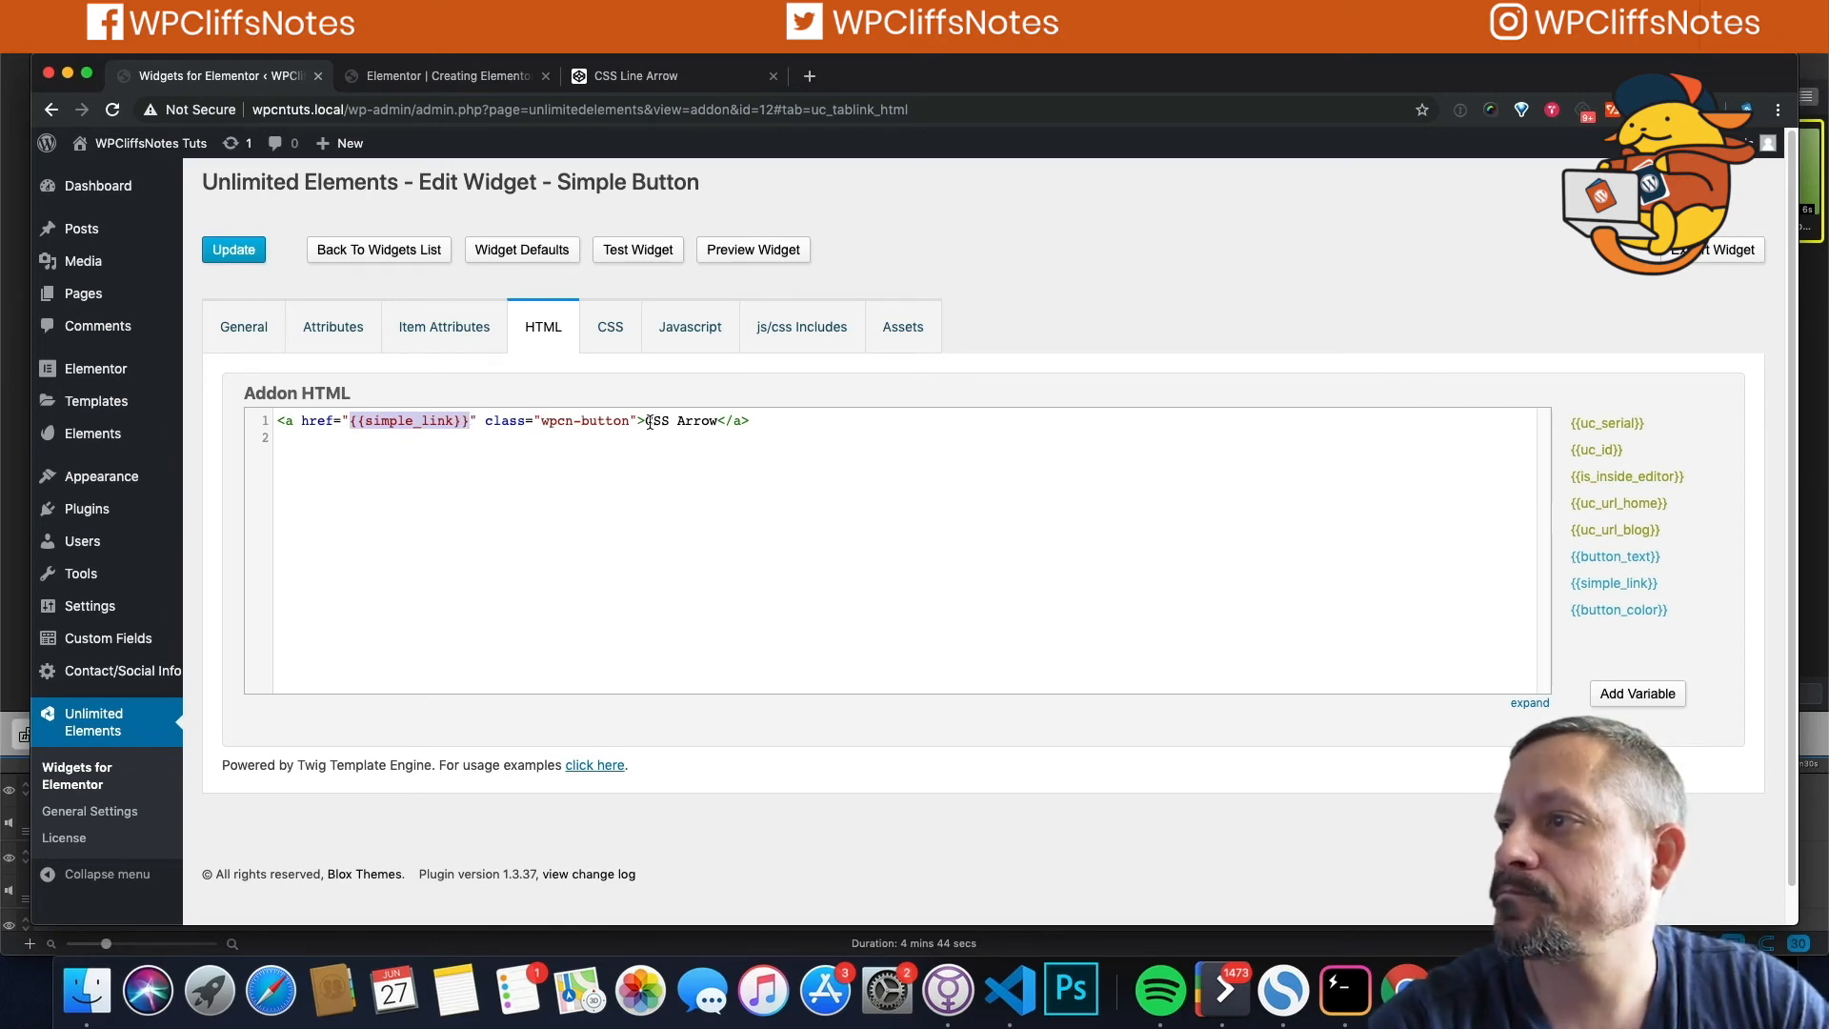
drag(646, 421, 717, 421)
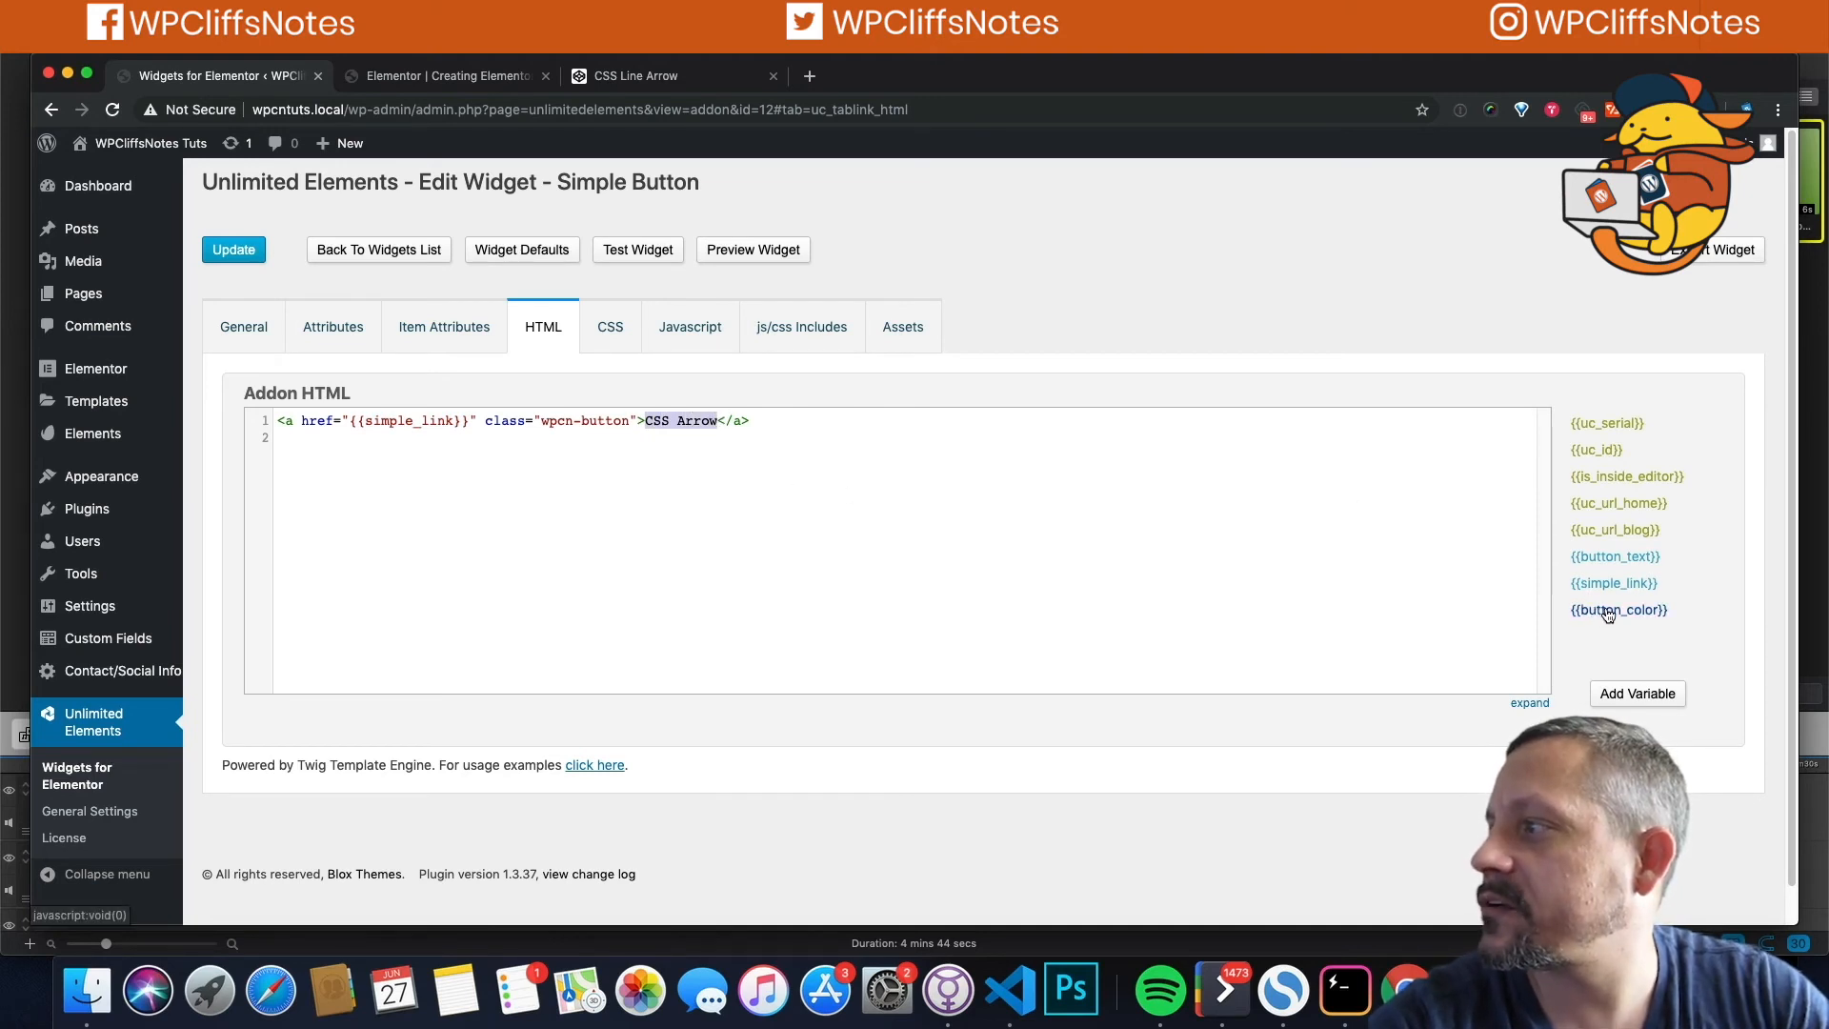
click(1626, 560)
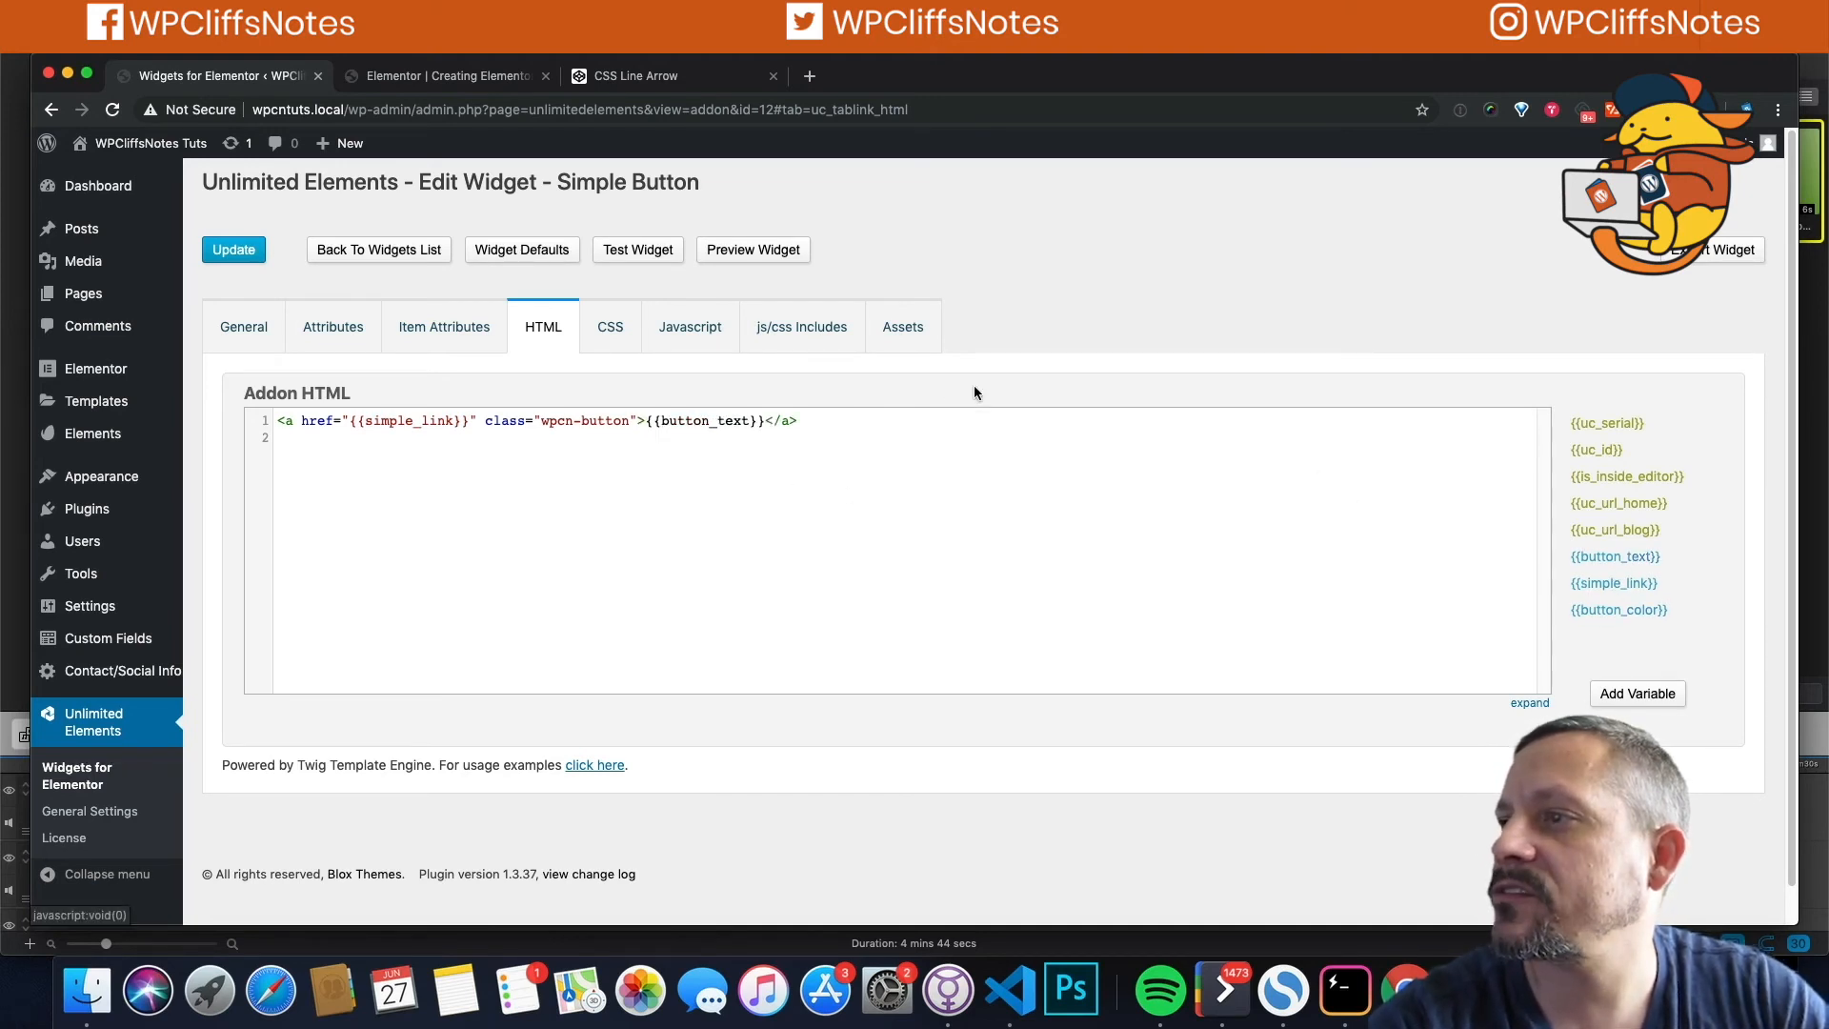
click(253, 252)
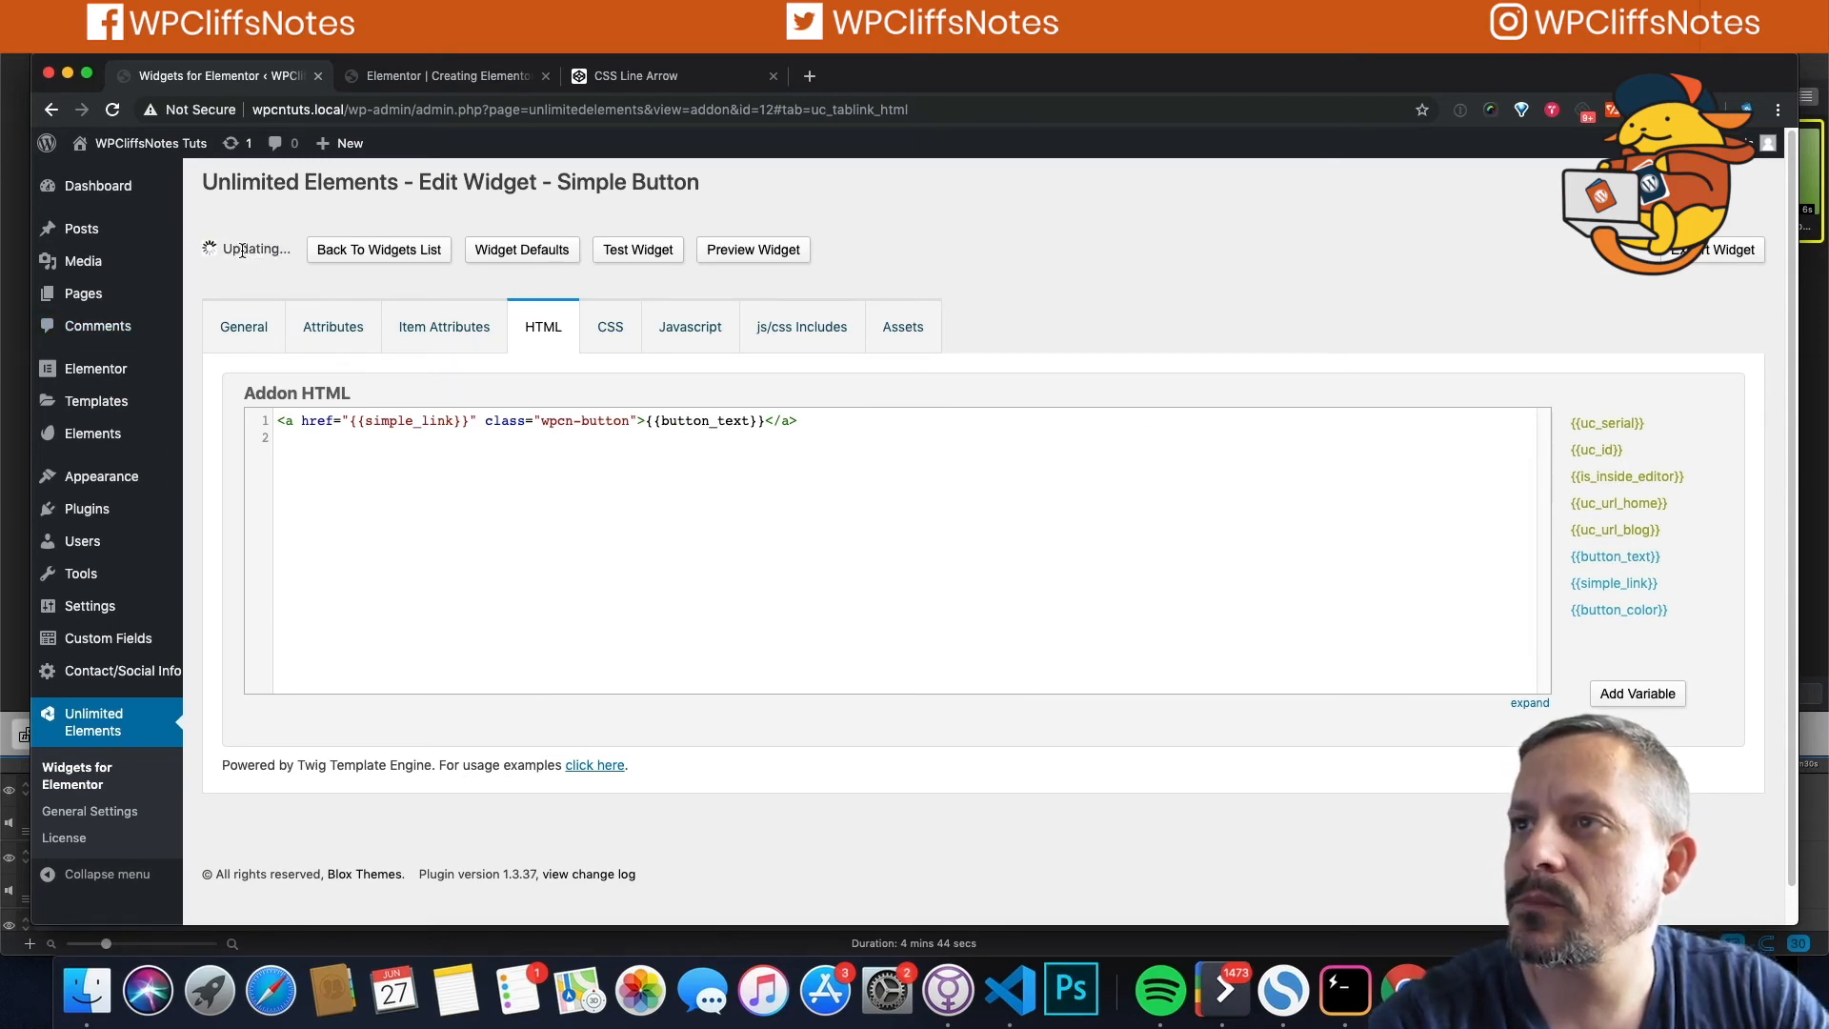
click(239, 252)
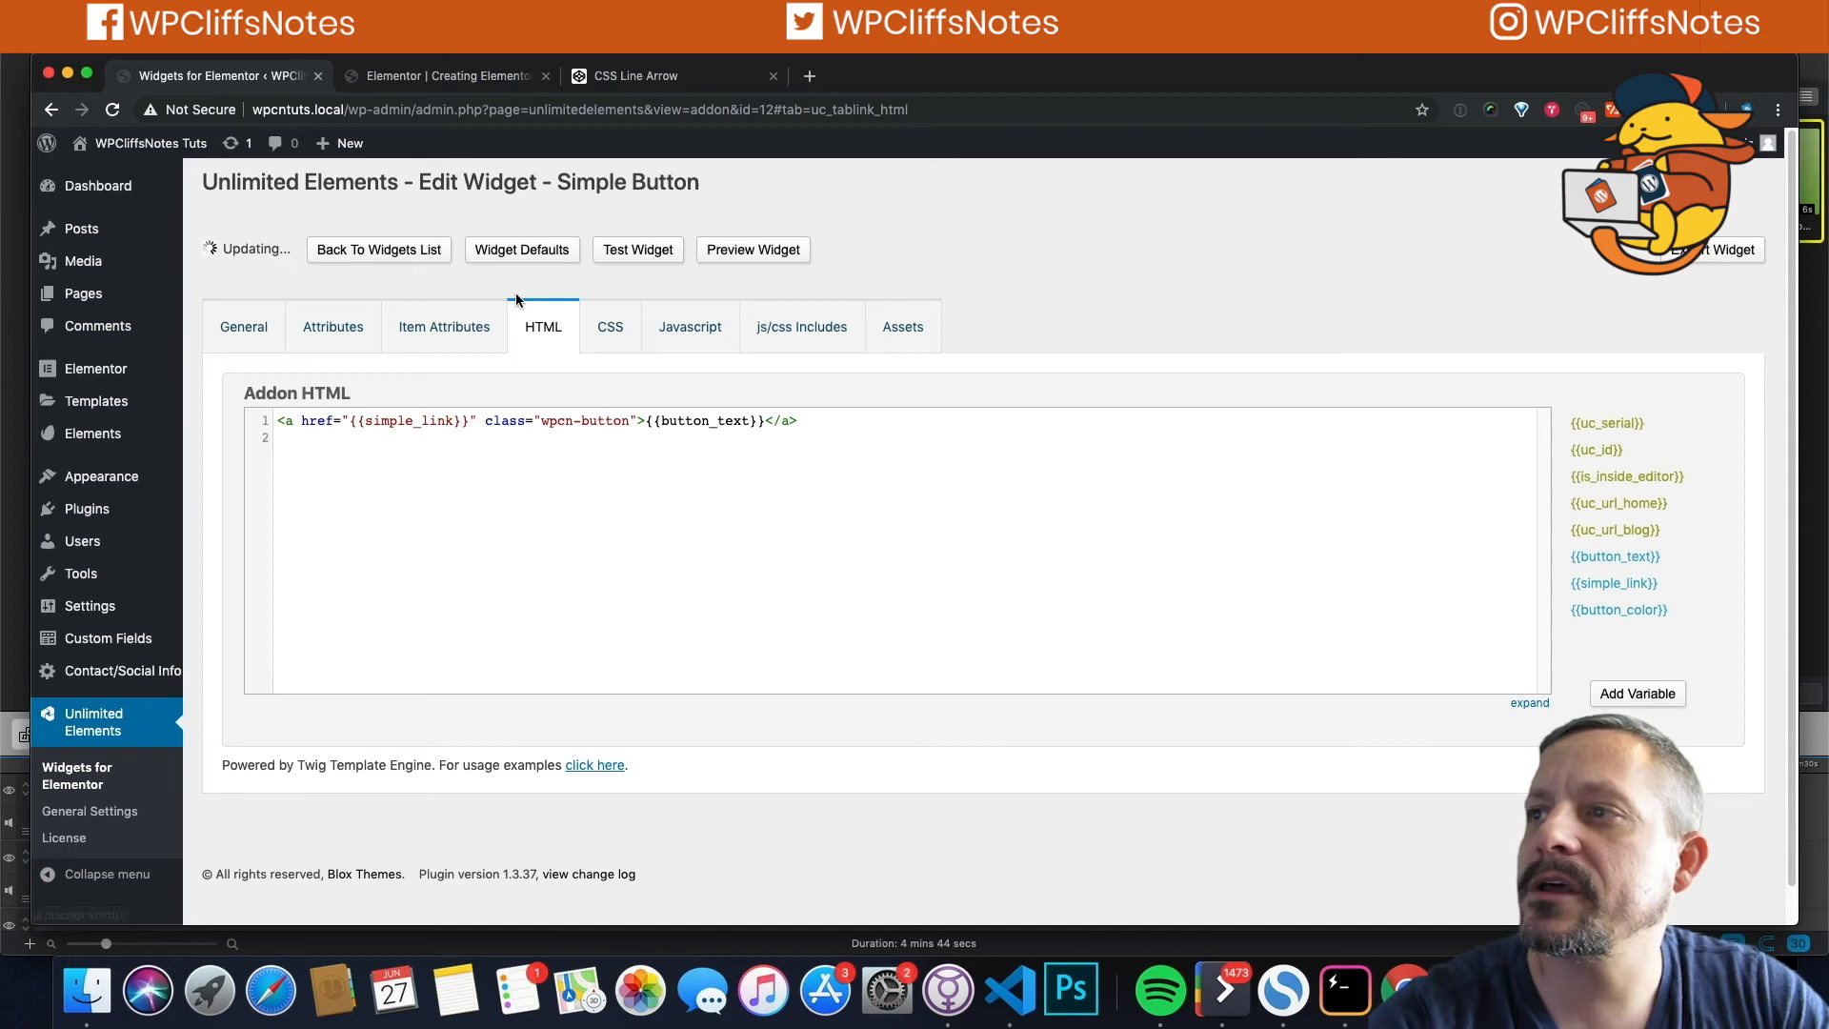
Step: In the CSS, replace #e74c3c with {{button_color}} for the text colour (line 8) and inset shadow (line 9)
click(611, 327)
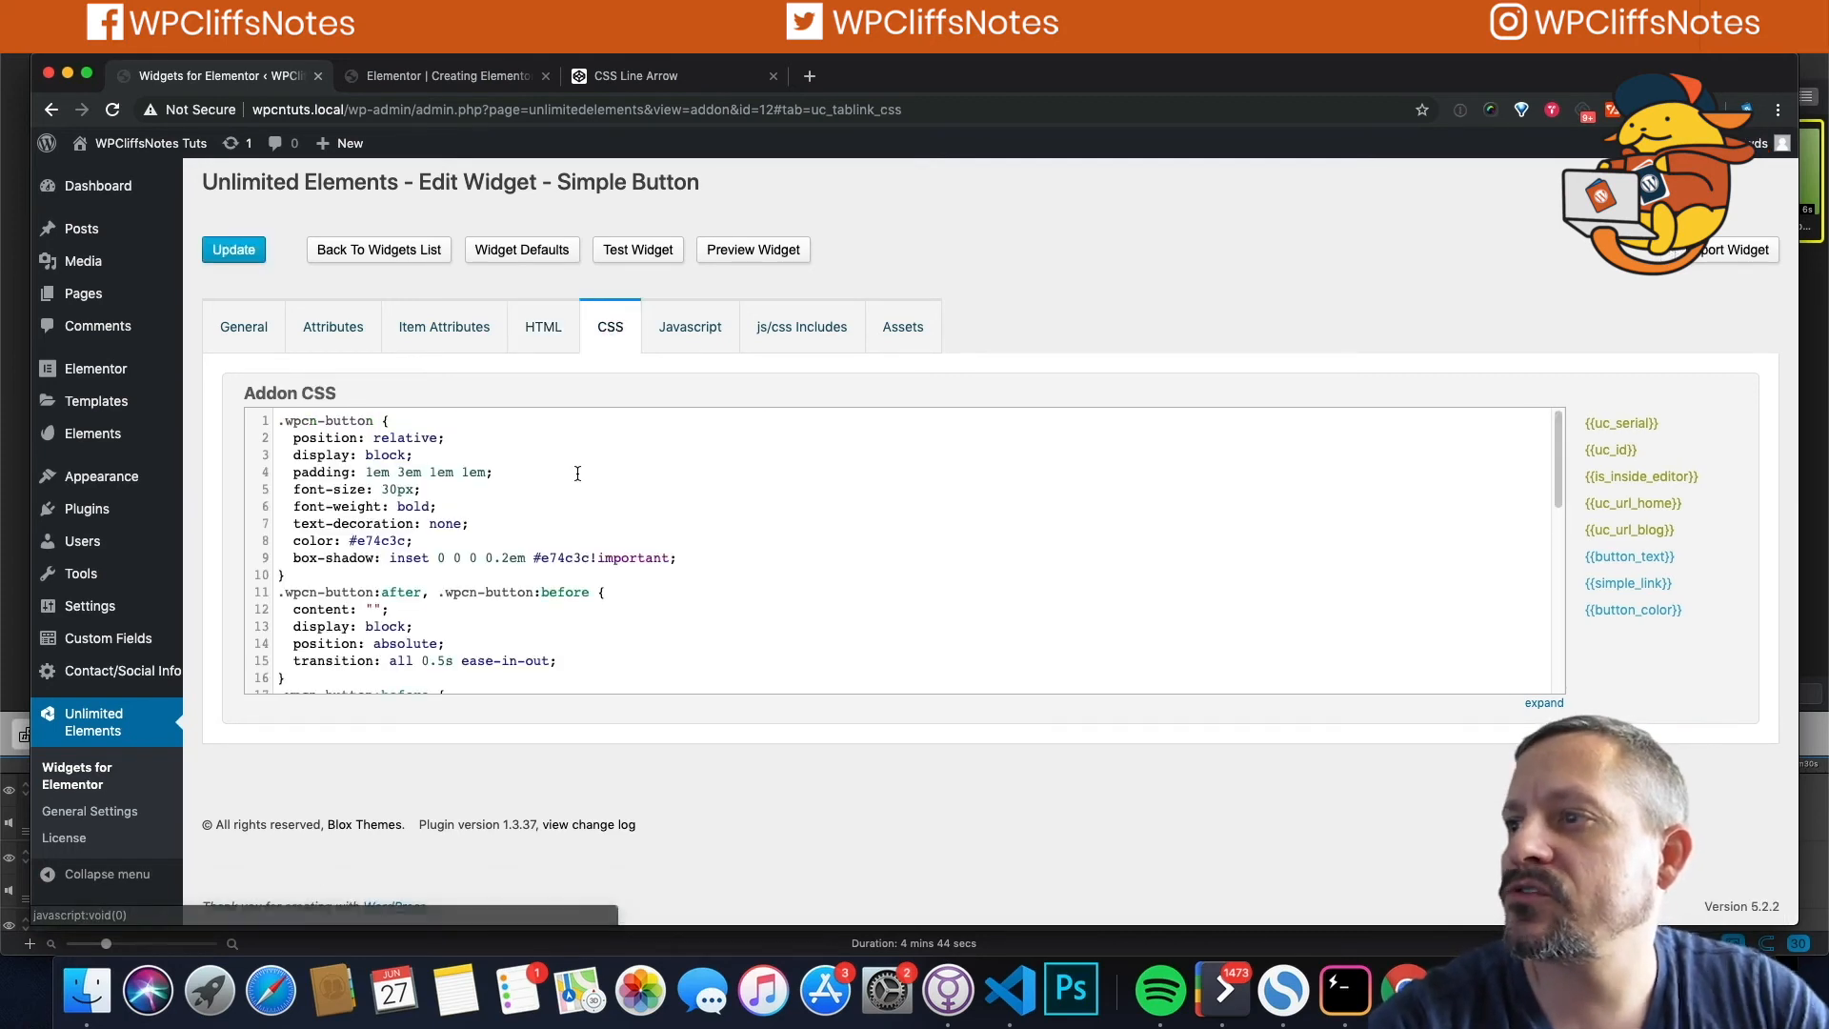
drag(350, 540, 405, 545)
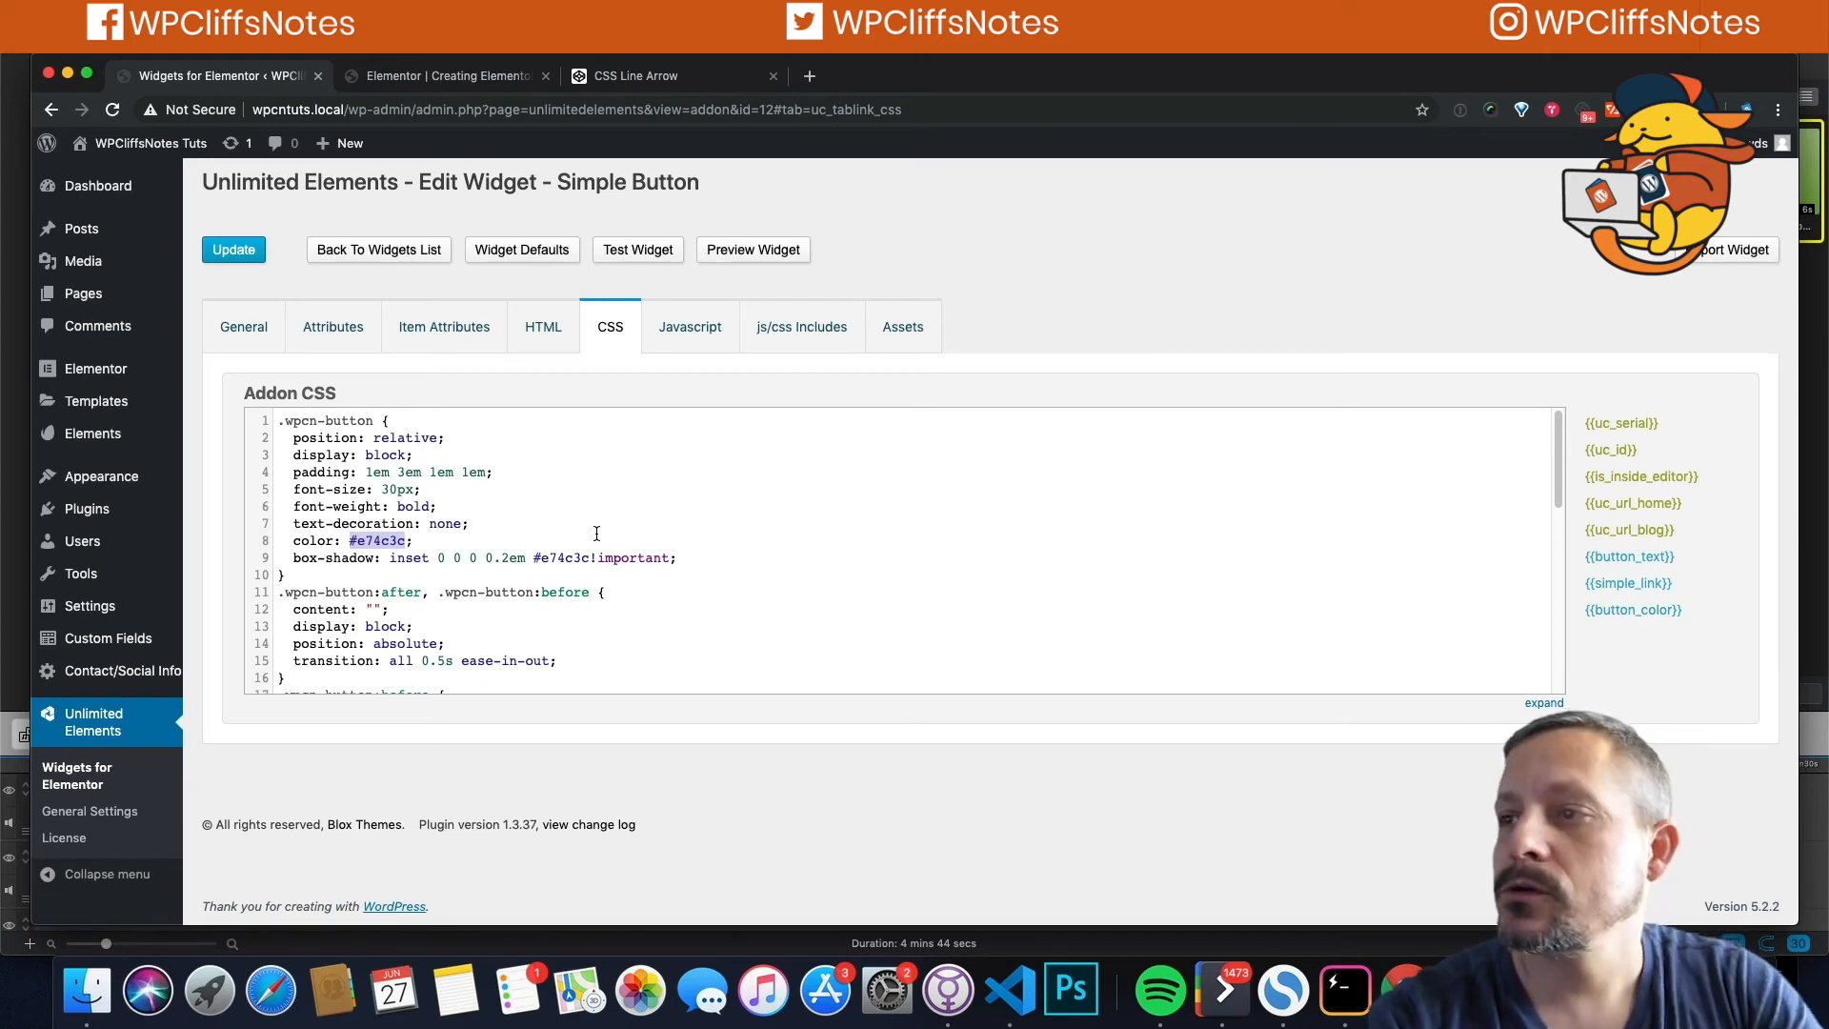
click(1635, 611)
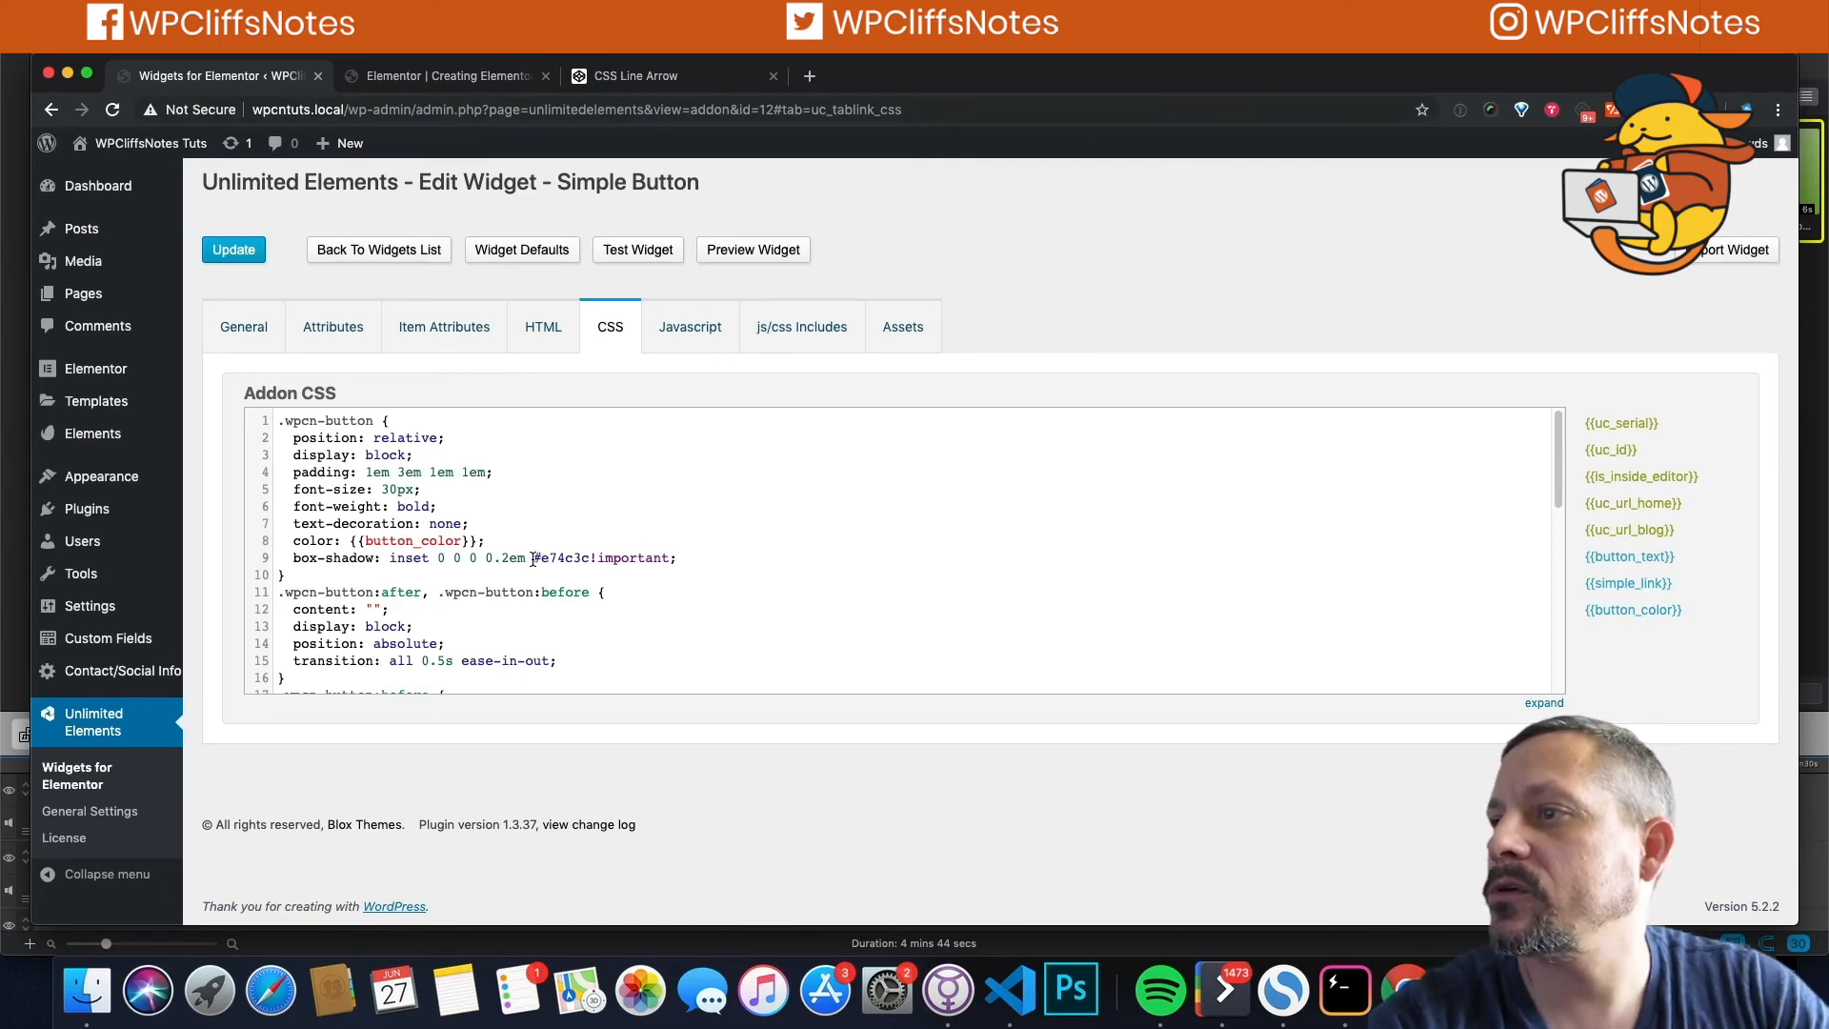
drag(534, 558, 590, 558)
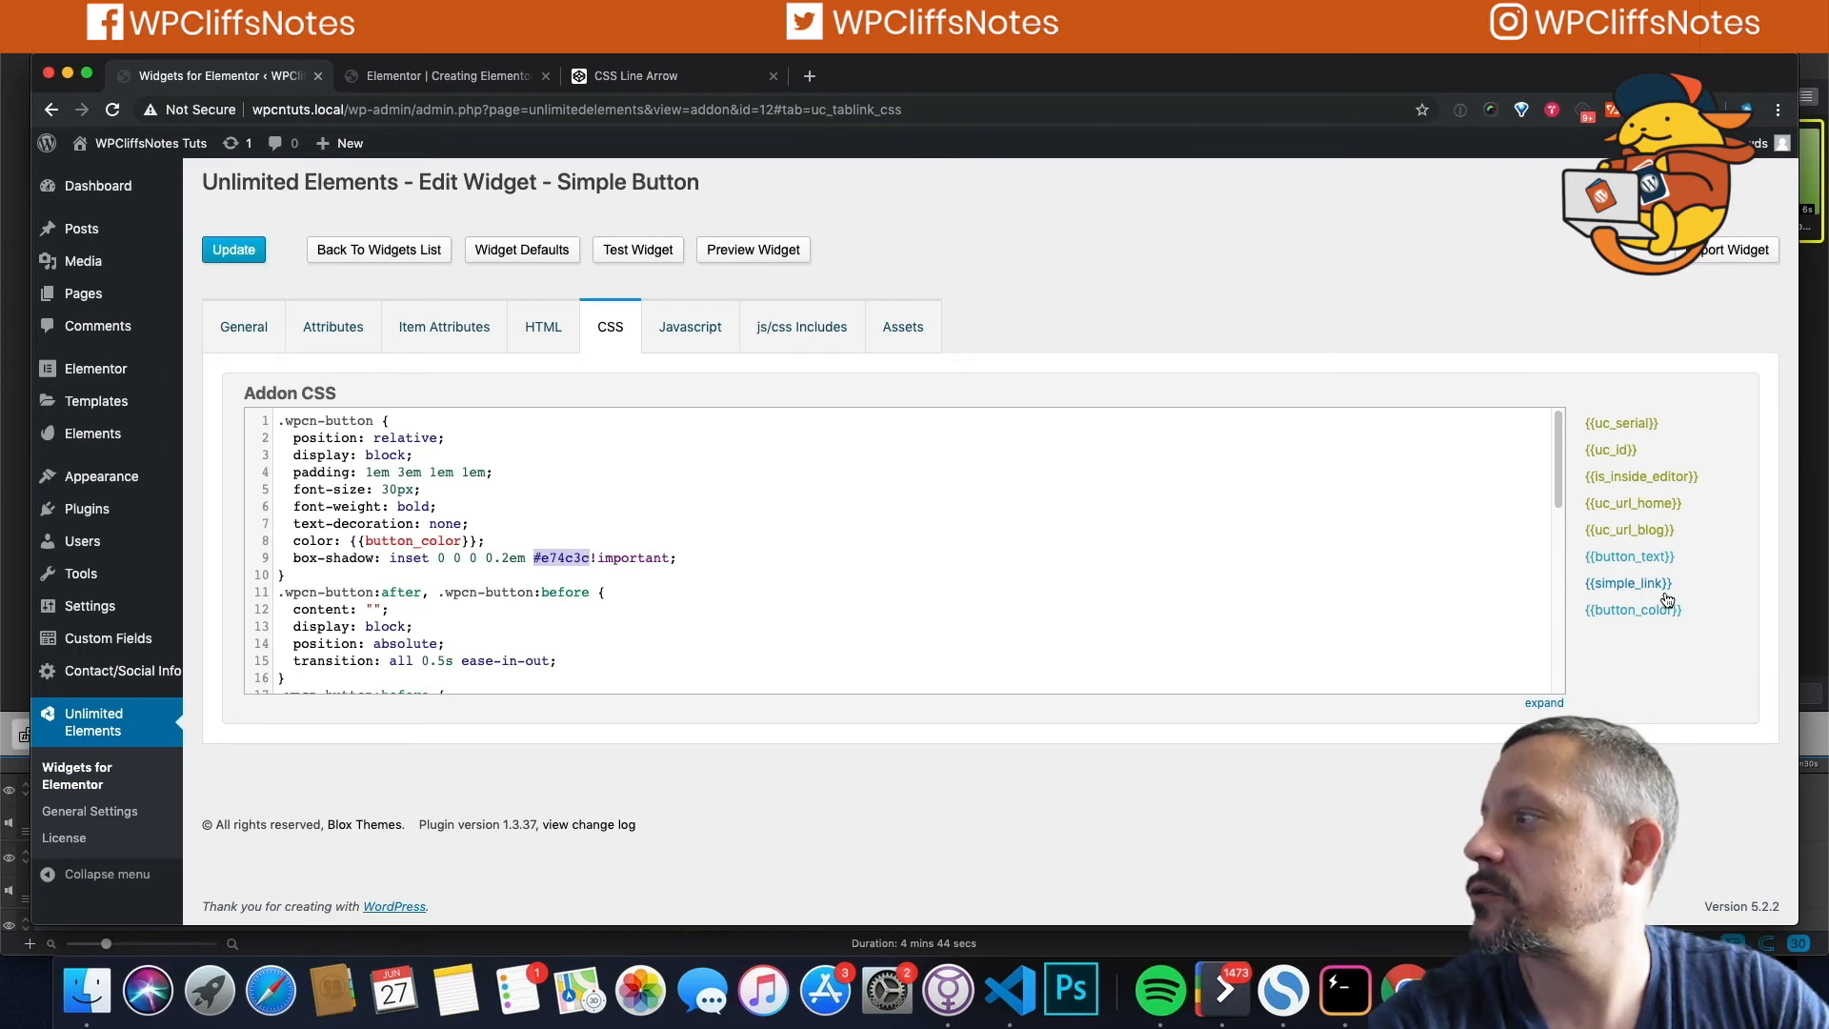
click(1632, 610)
scroll(389, 549, down, 3)
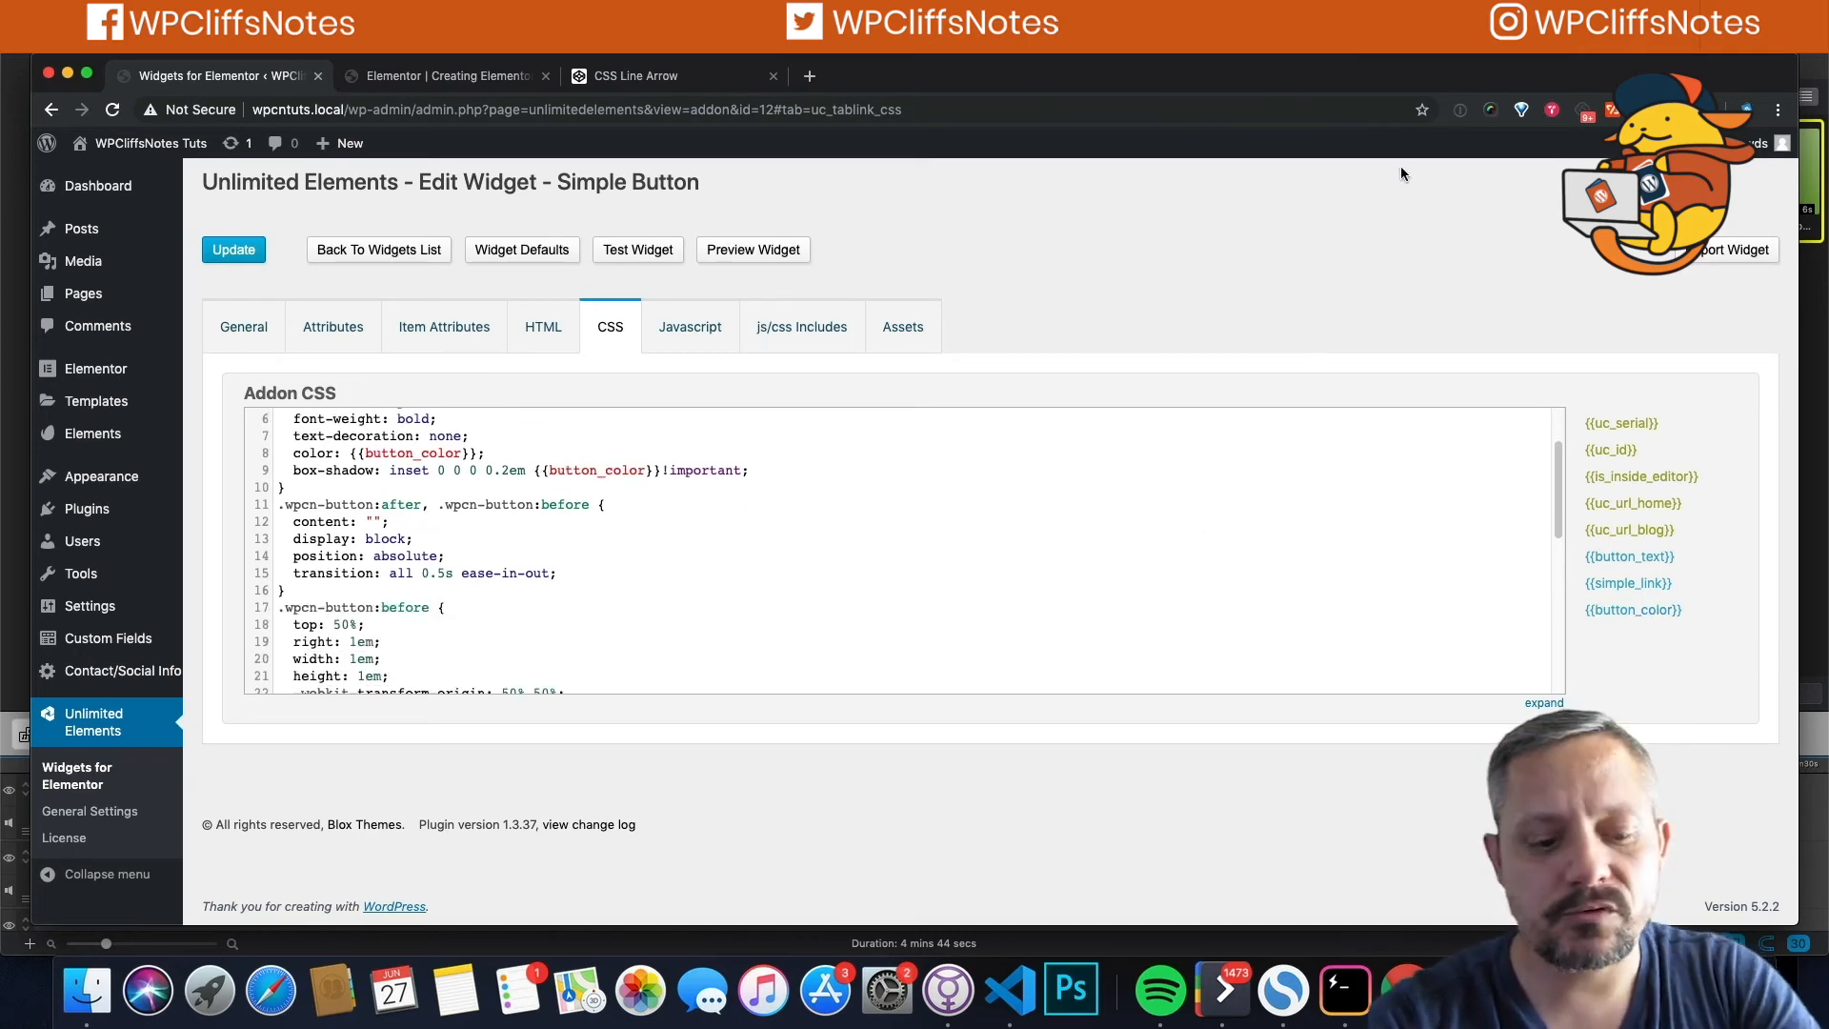
Step: Search the CSS for remaining e74c3c uses and replace line 26's value with {{button_color}}
key(super+f)
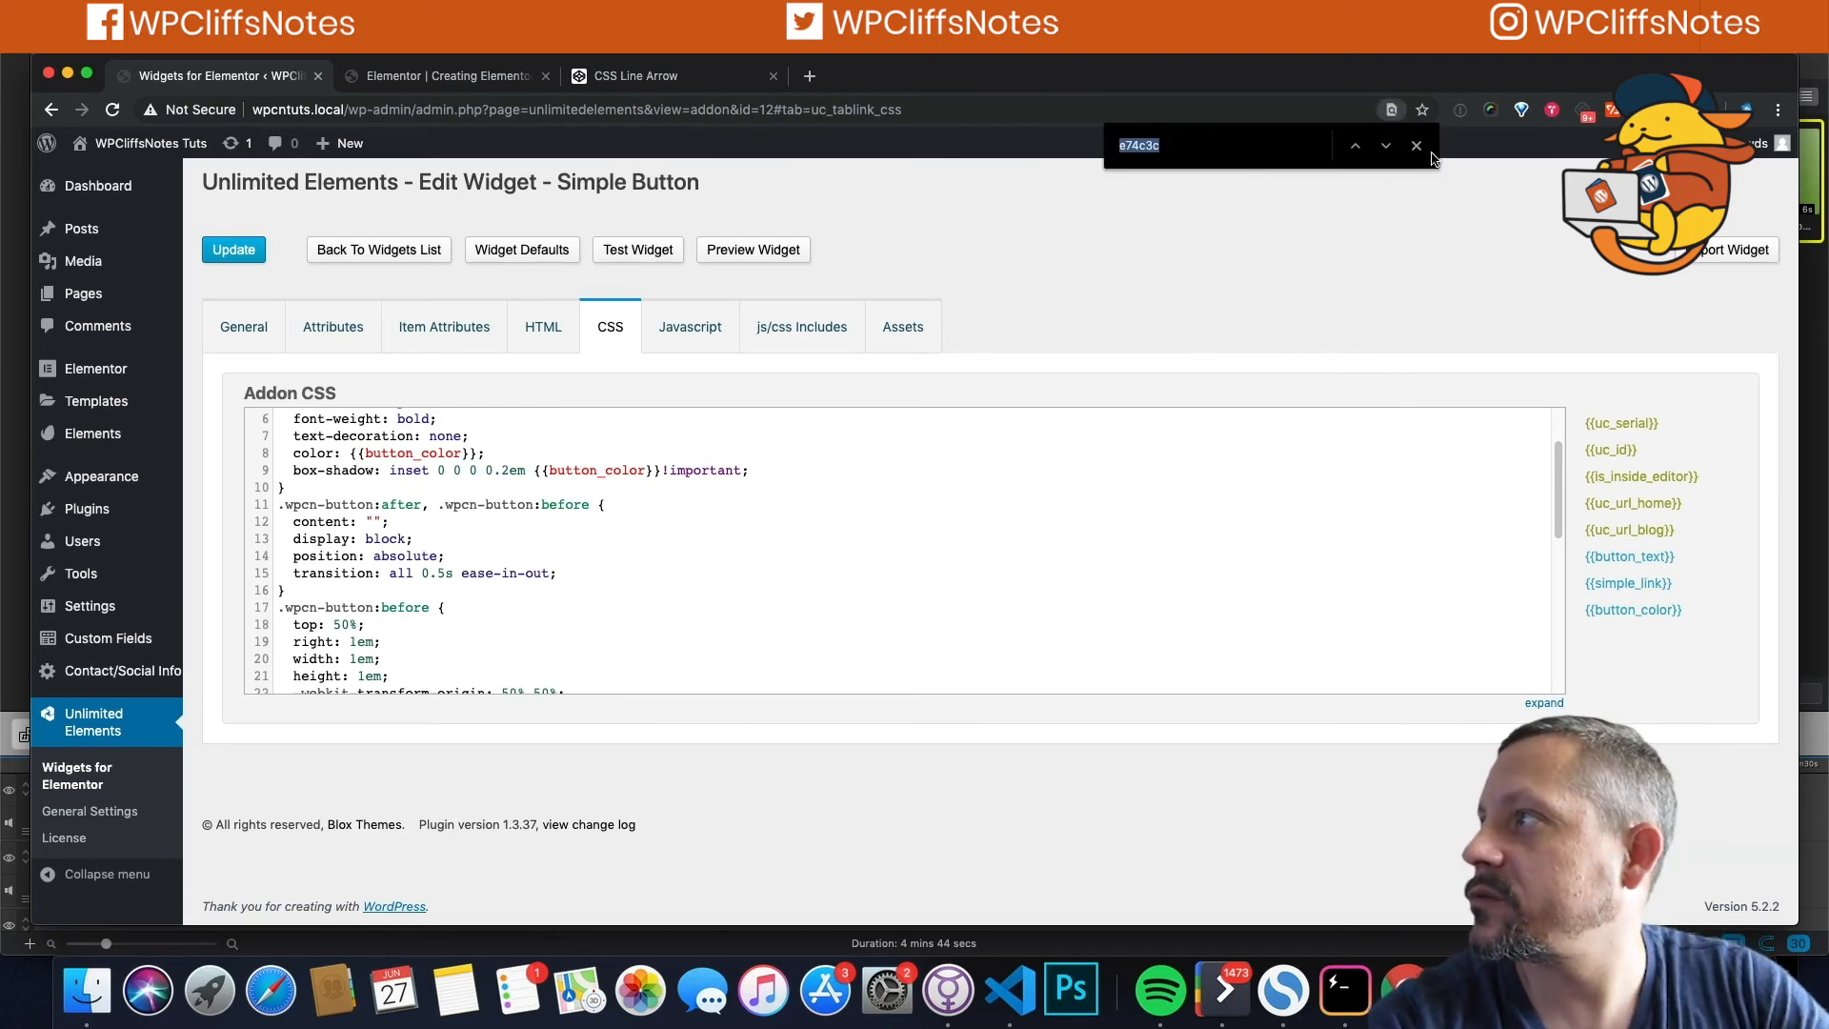
click(1386, 146)
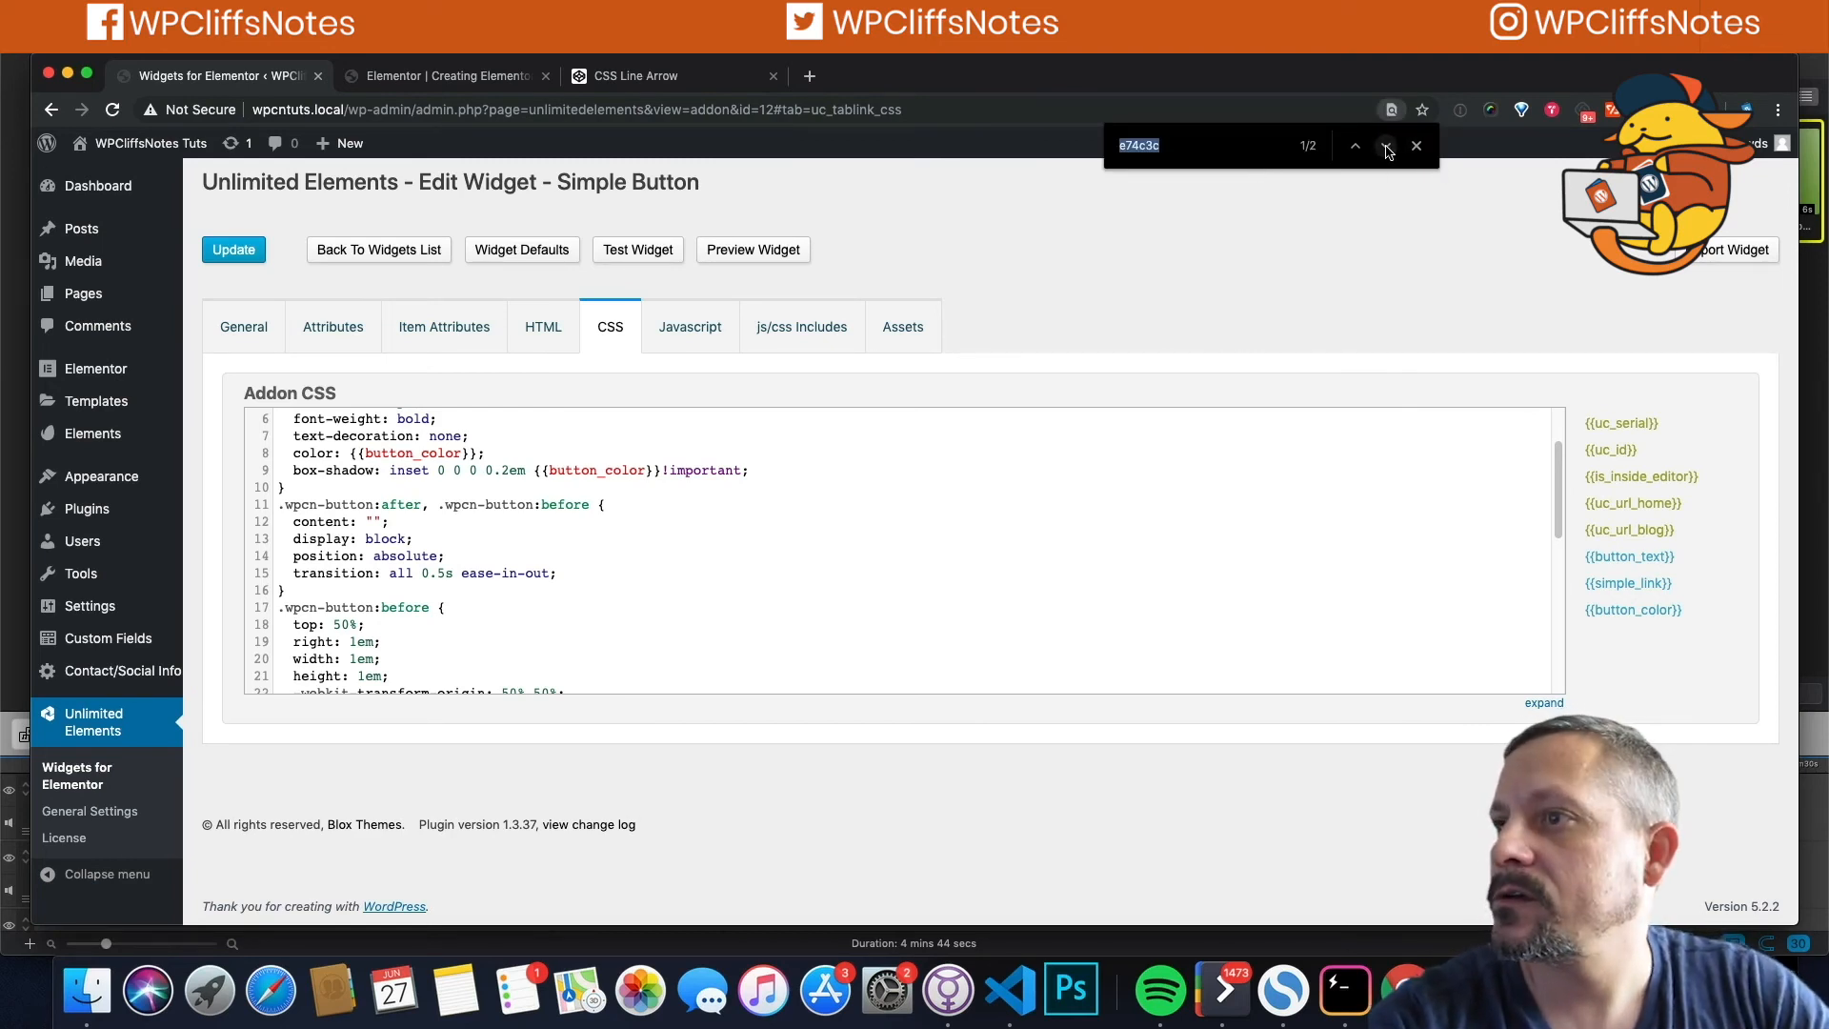
click(1386, 146)
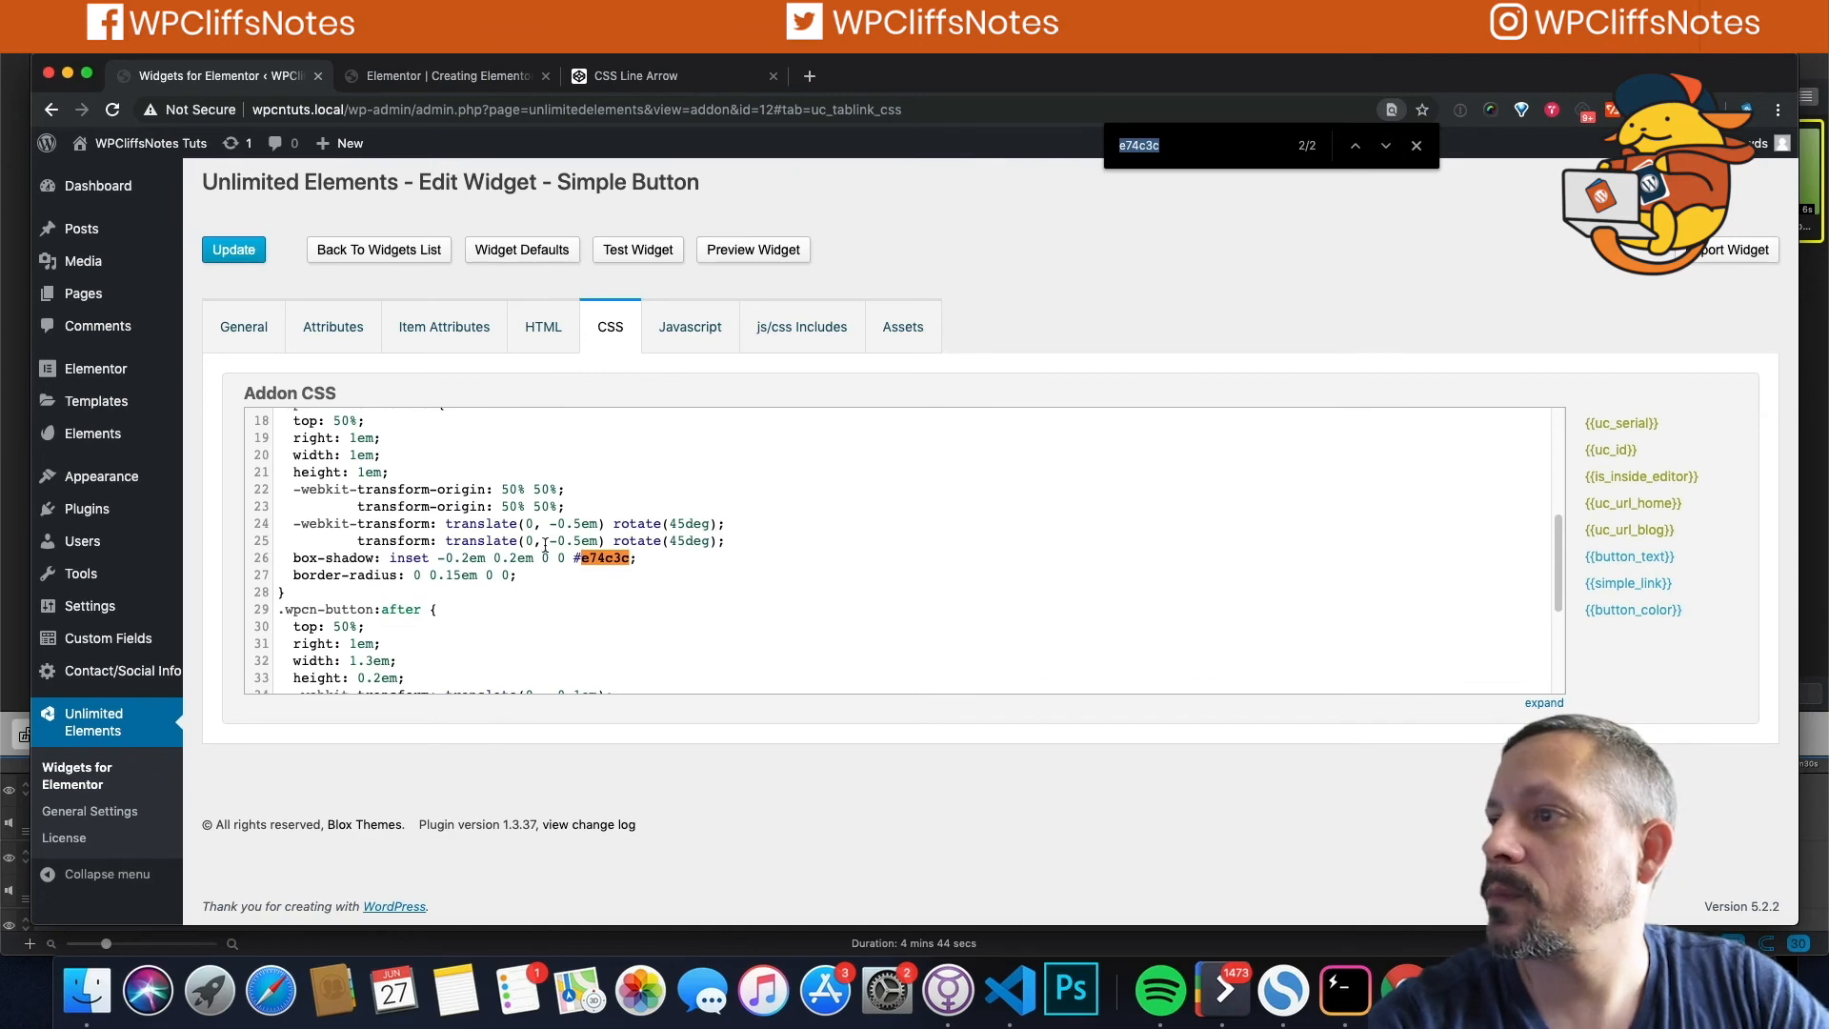
drag(573, 559, 593, 559)
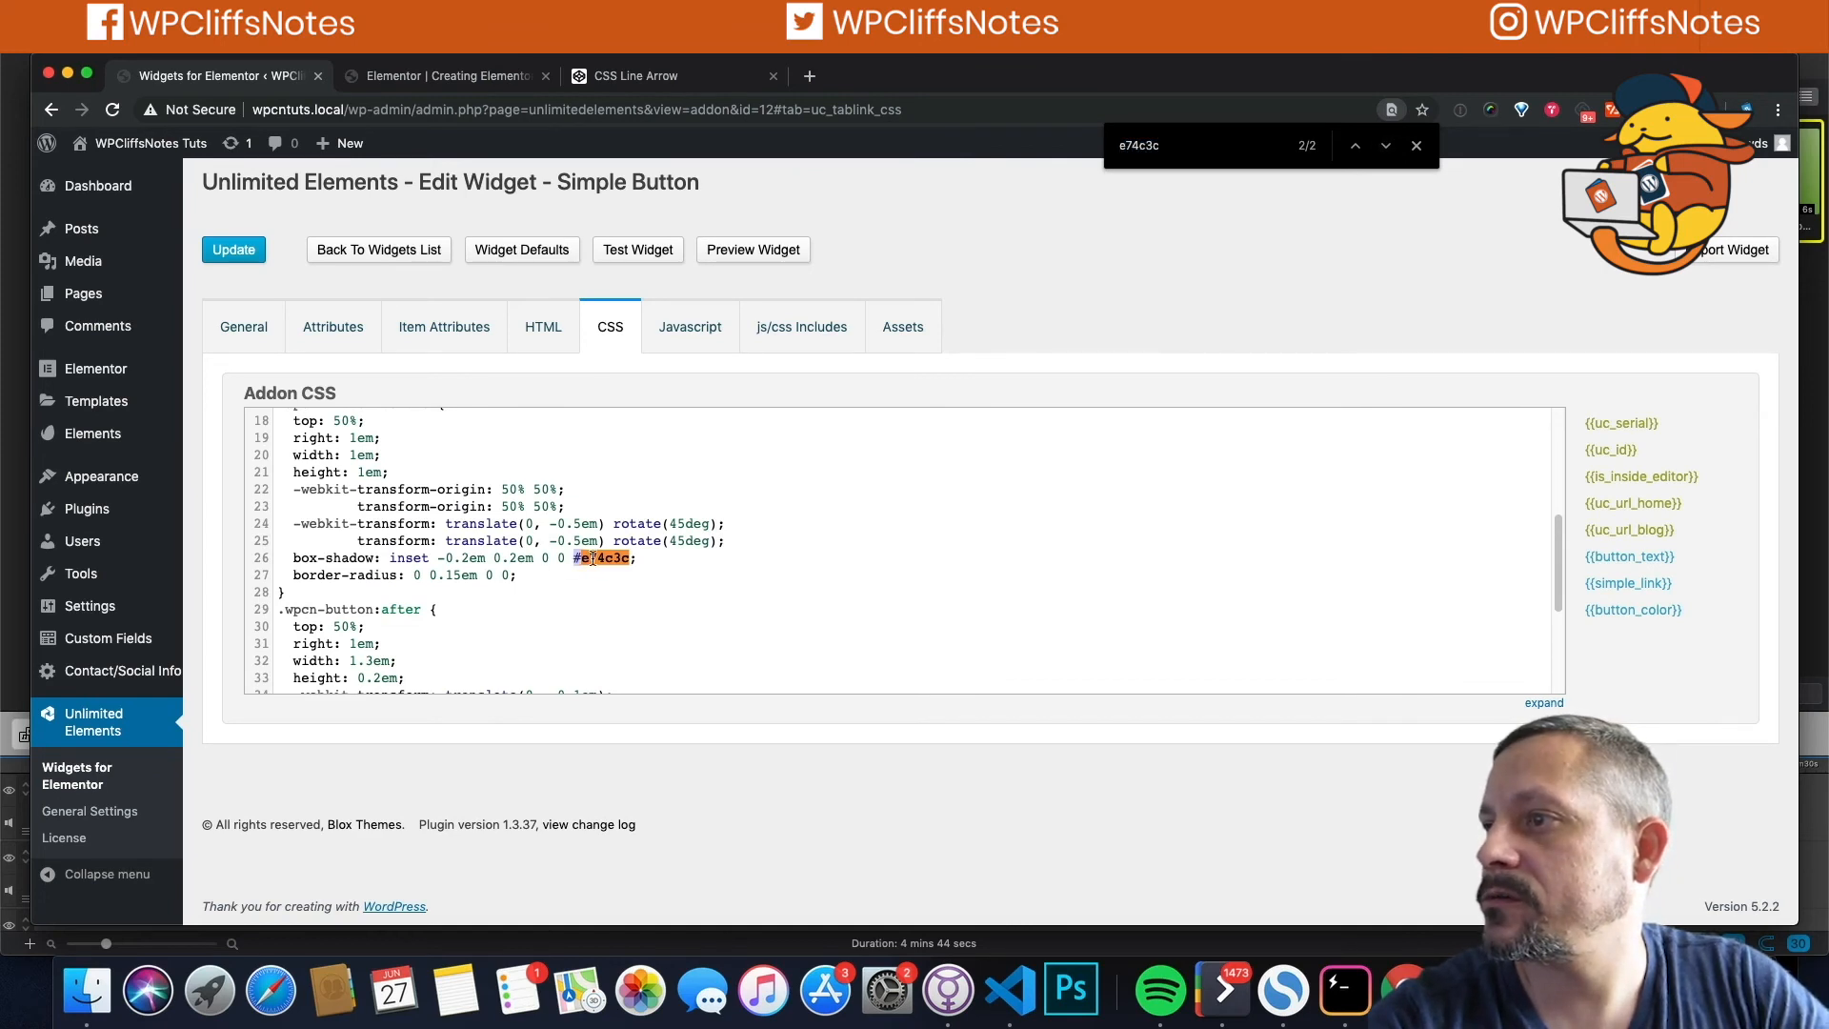
click(628, 559)
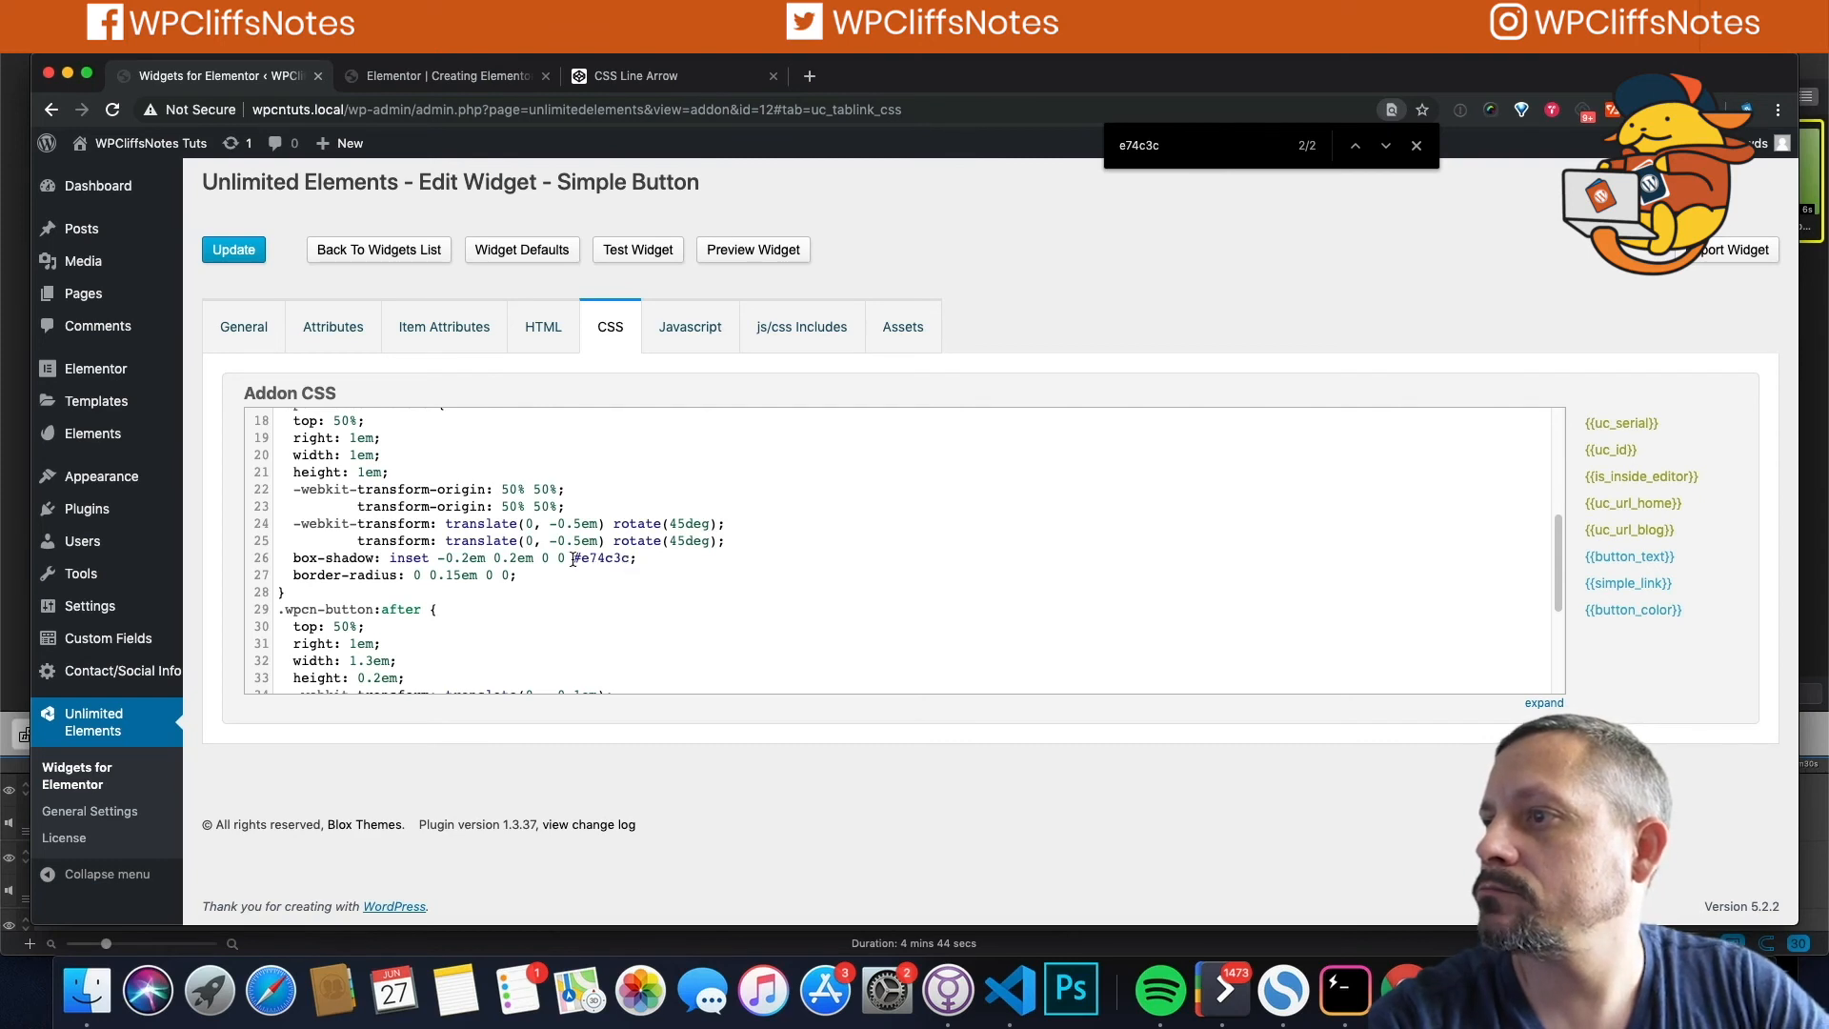
drag(574, 559, 628, 558)
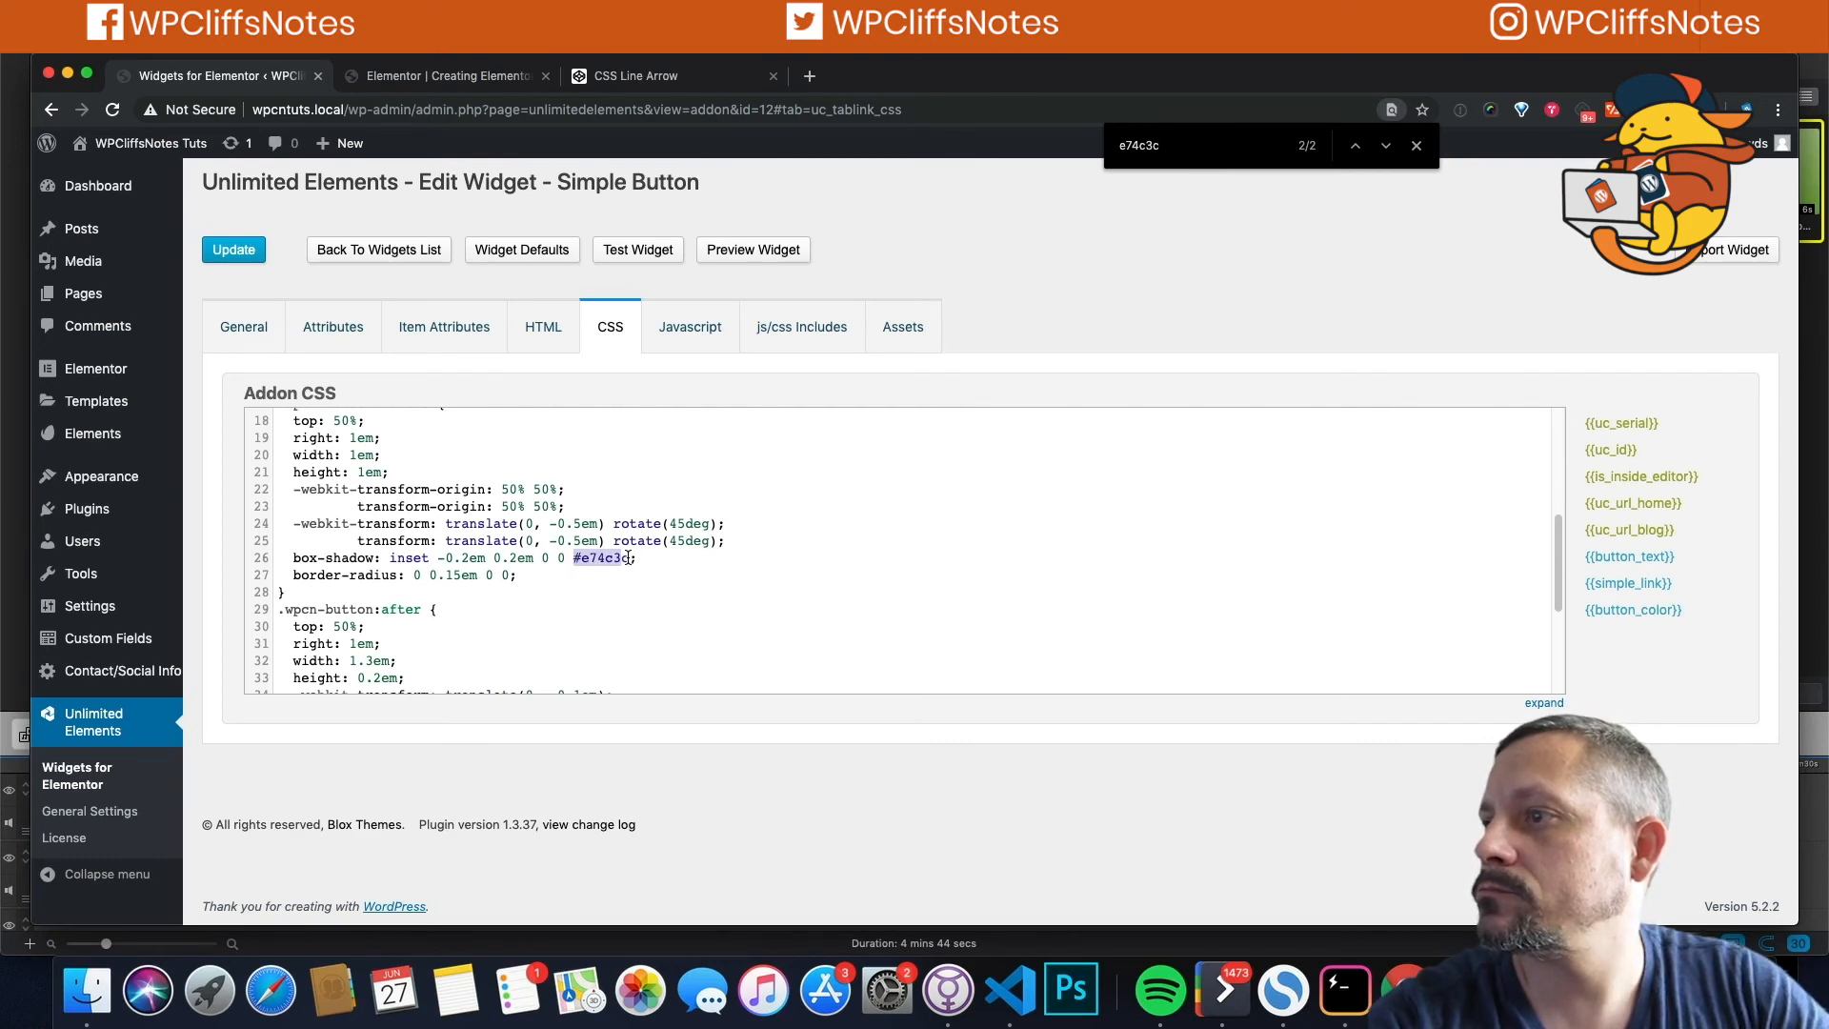
click(1633, 609)
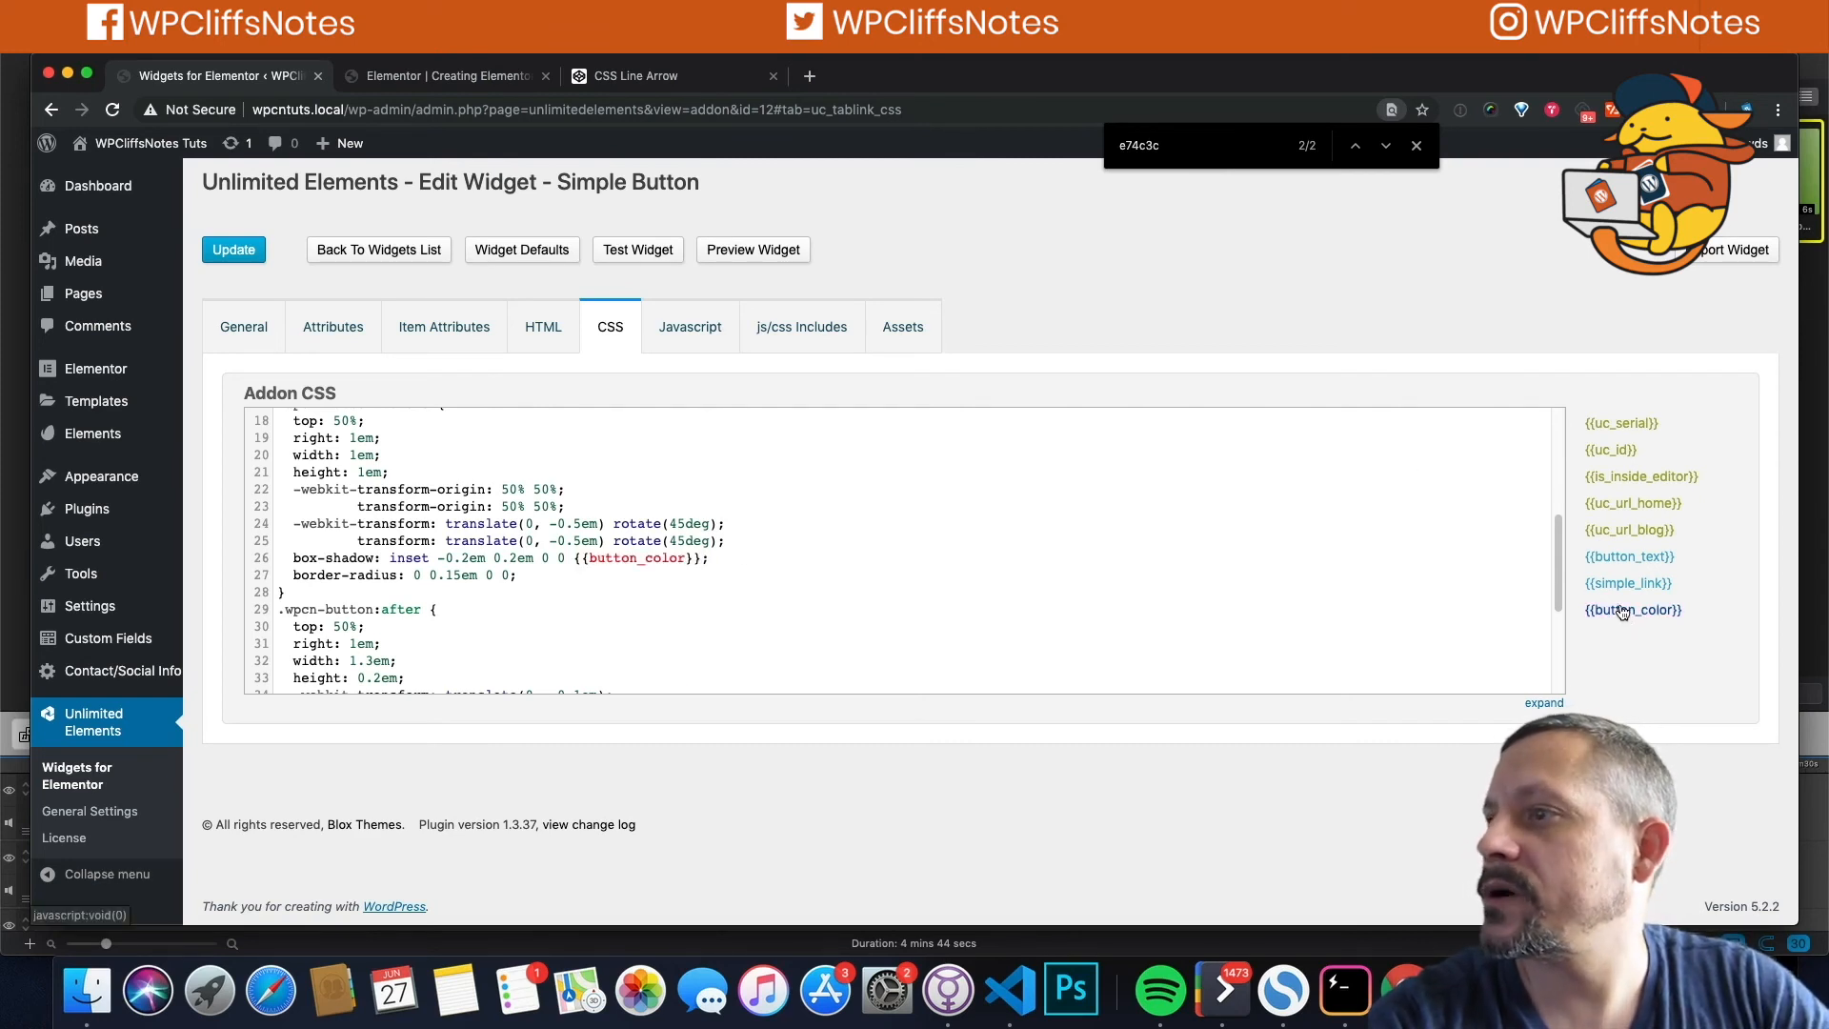
Step: Set line 36's :after background-color to {{button_color}}!important and save the widget
click(1385, 146)
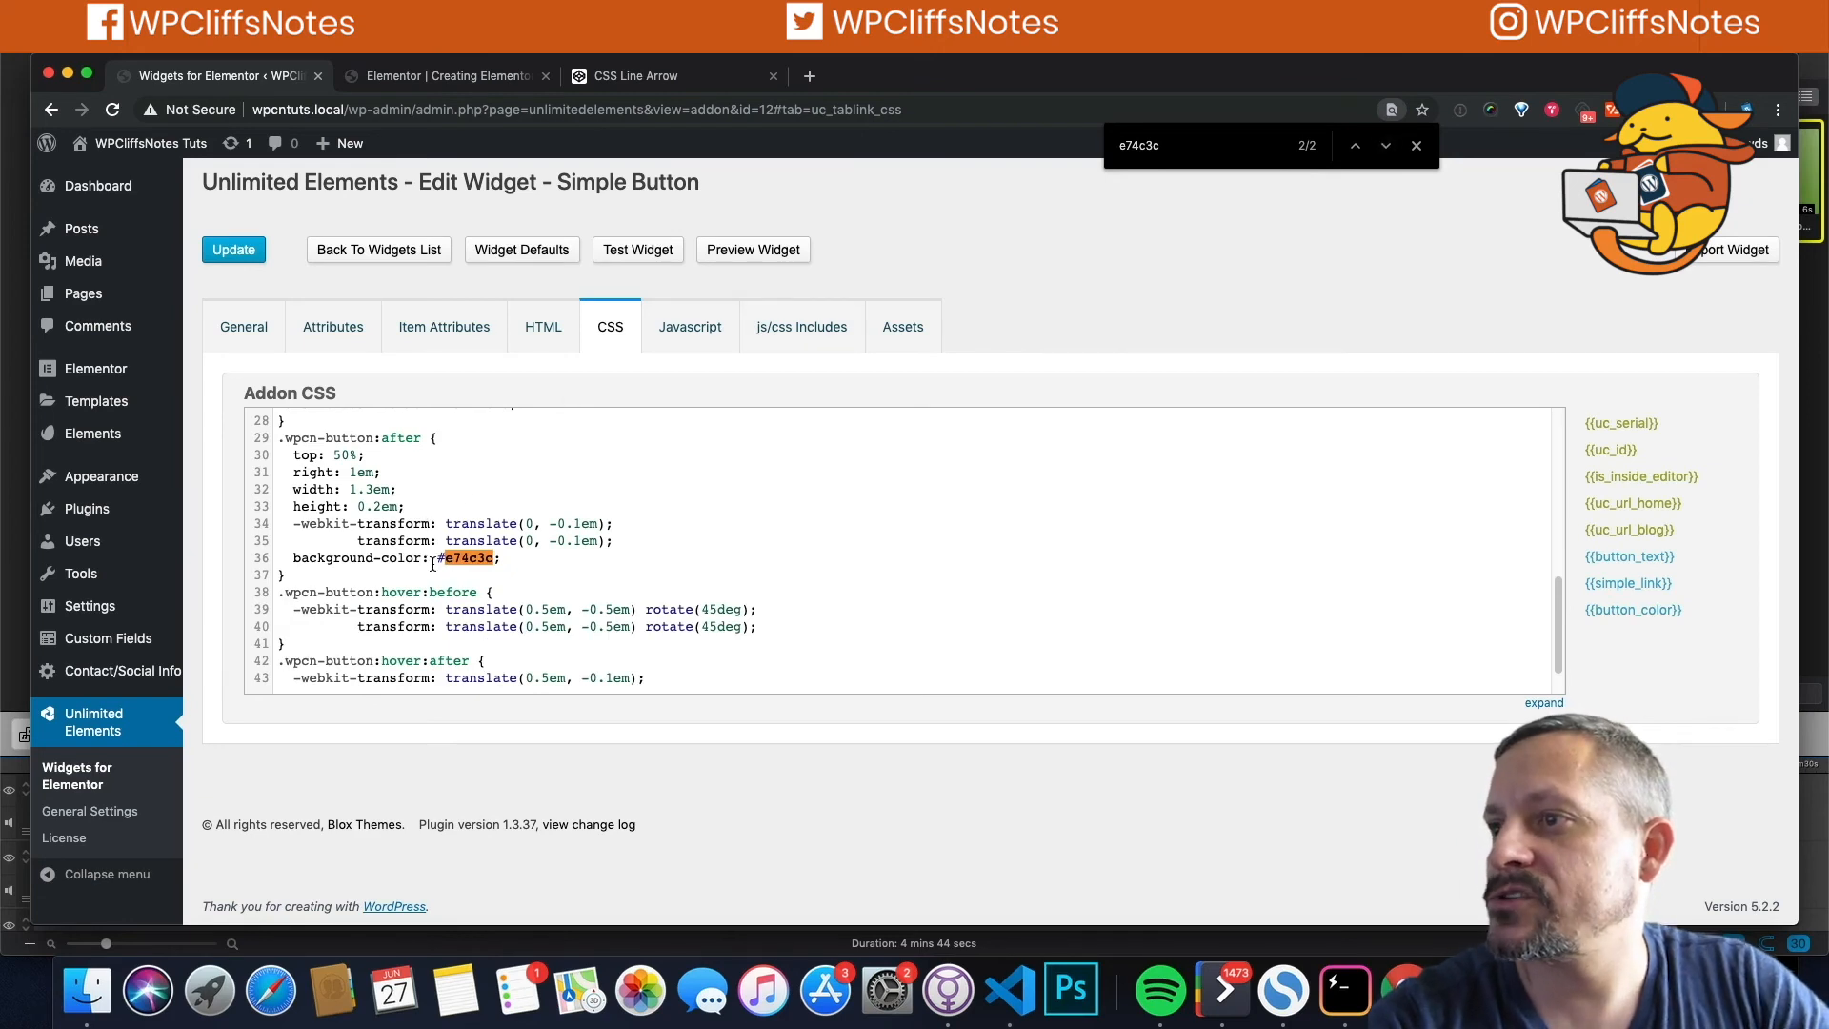
drag(440, 559, 499, 560)
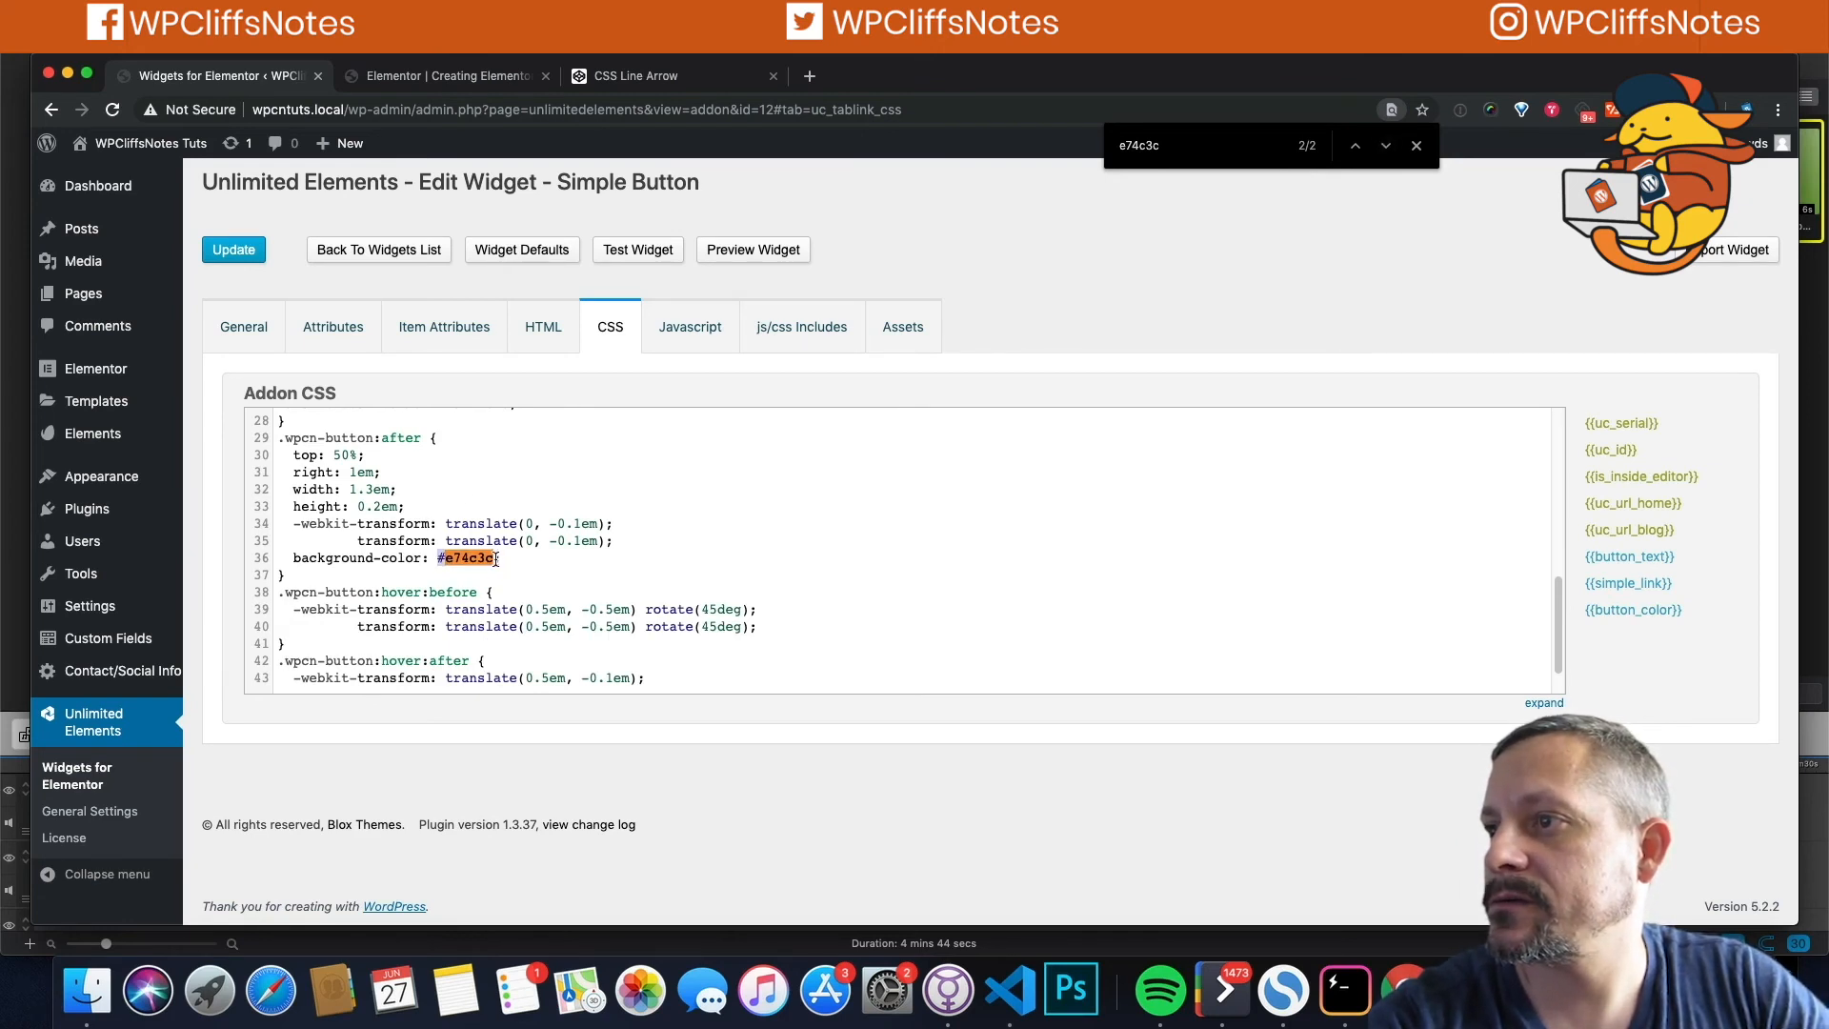
key(BackSpace)
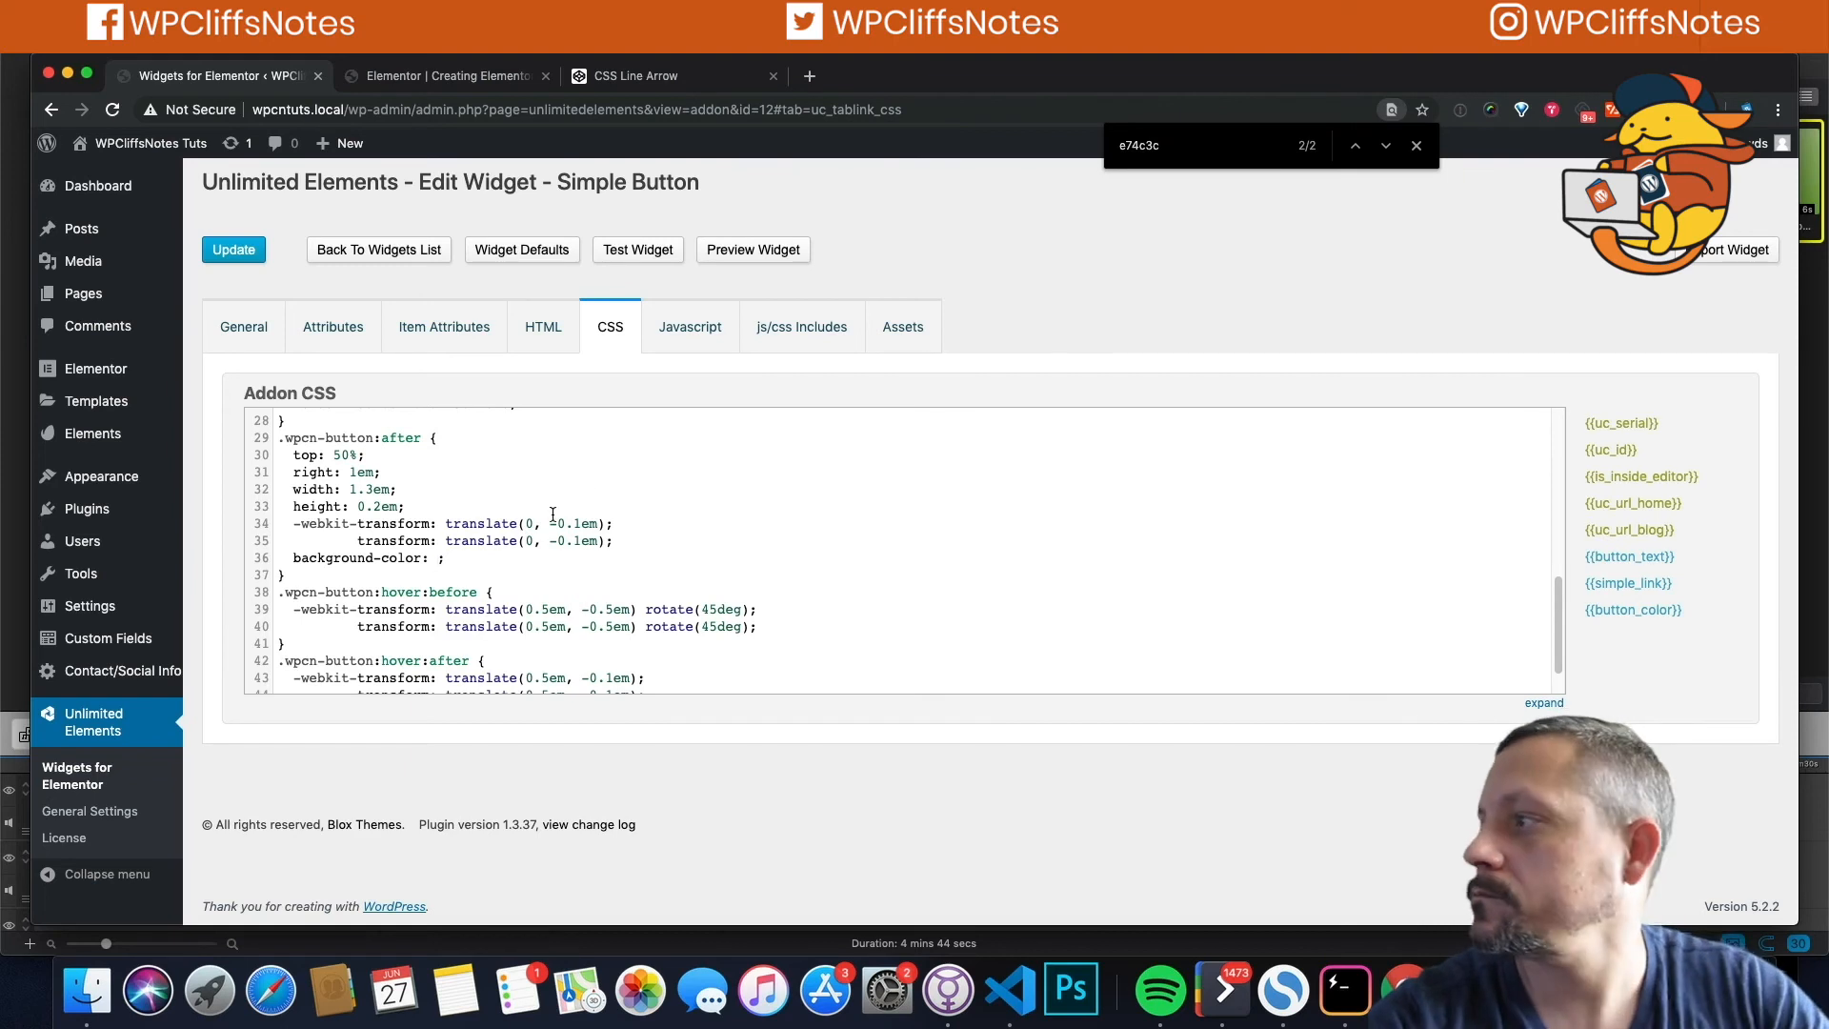
click(1651, 611)
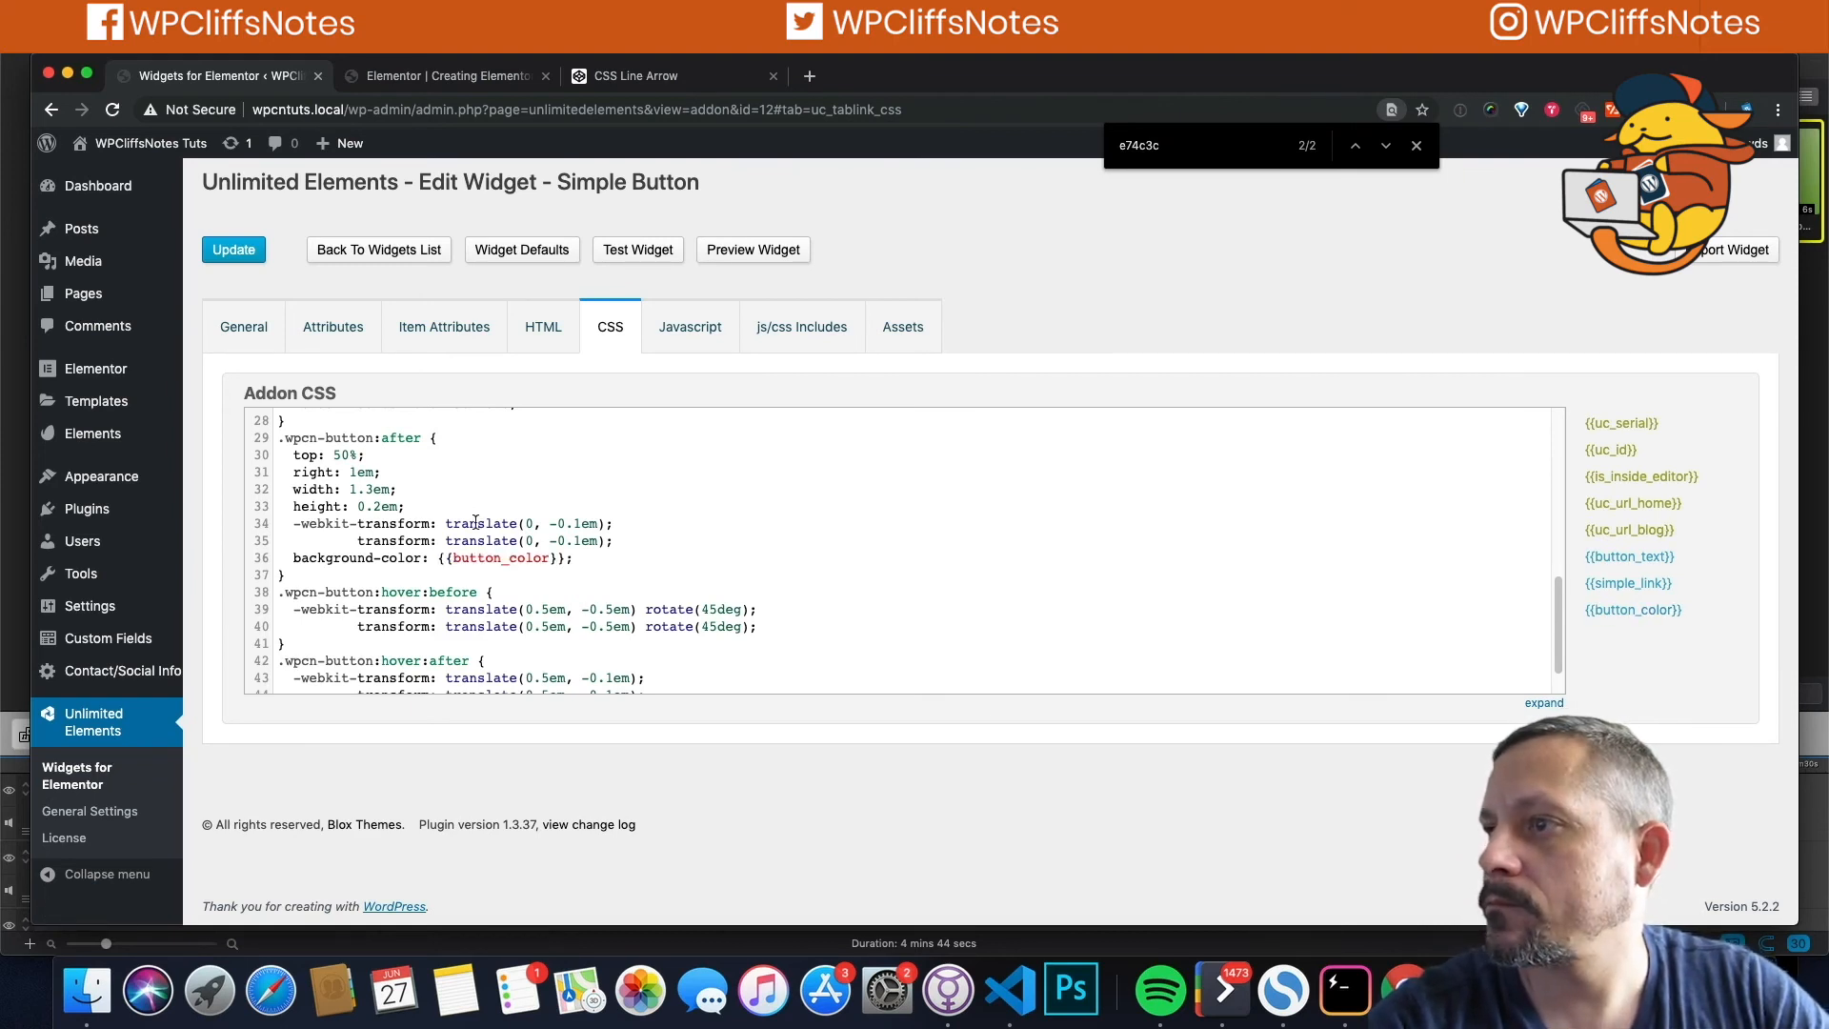
text(!i)
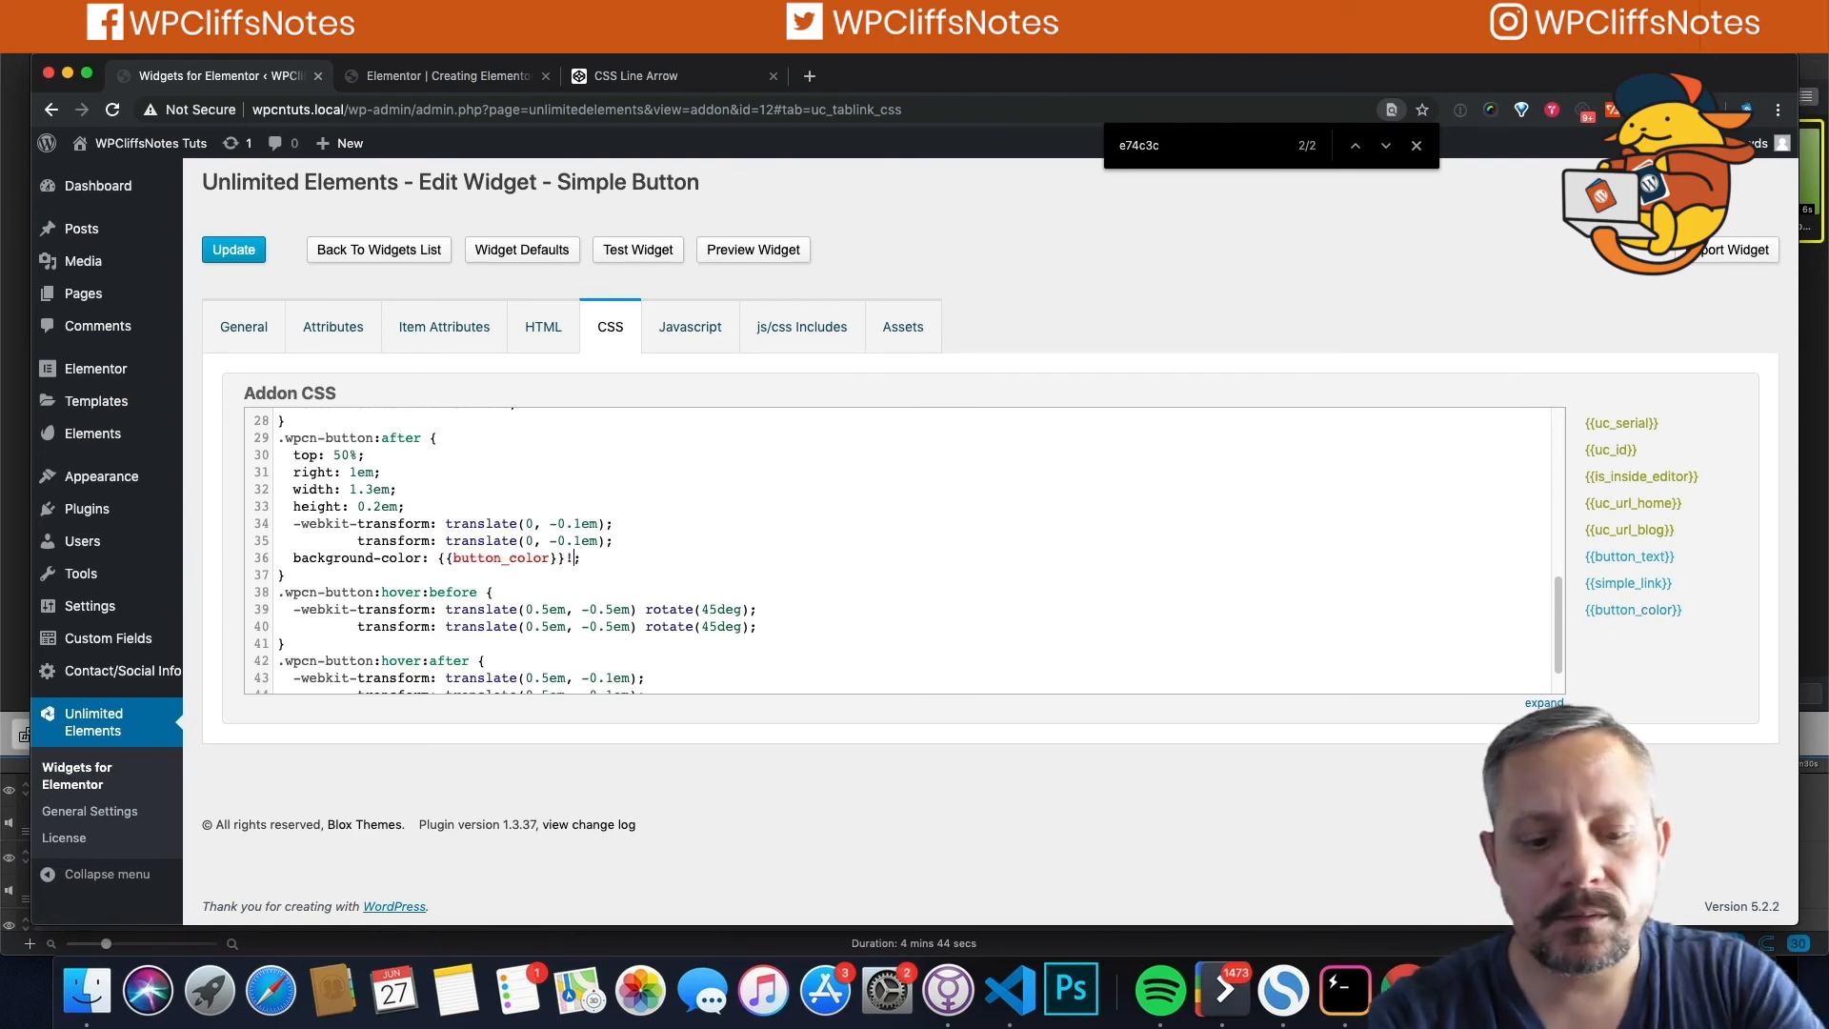
text(mportant)
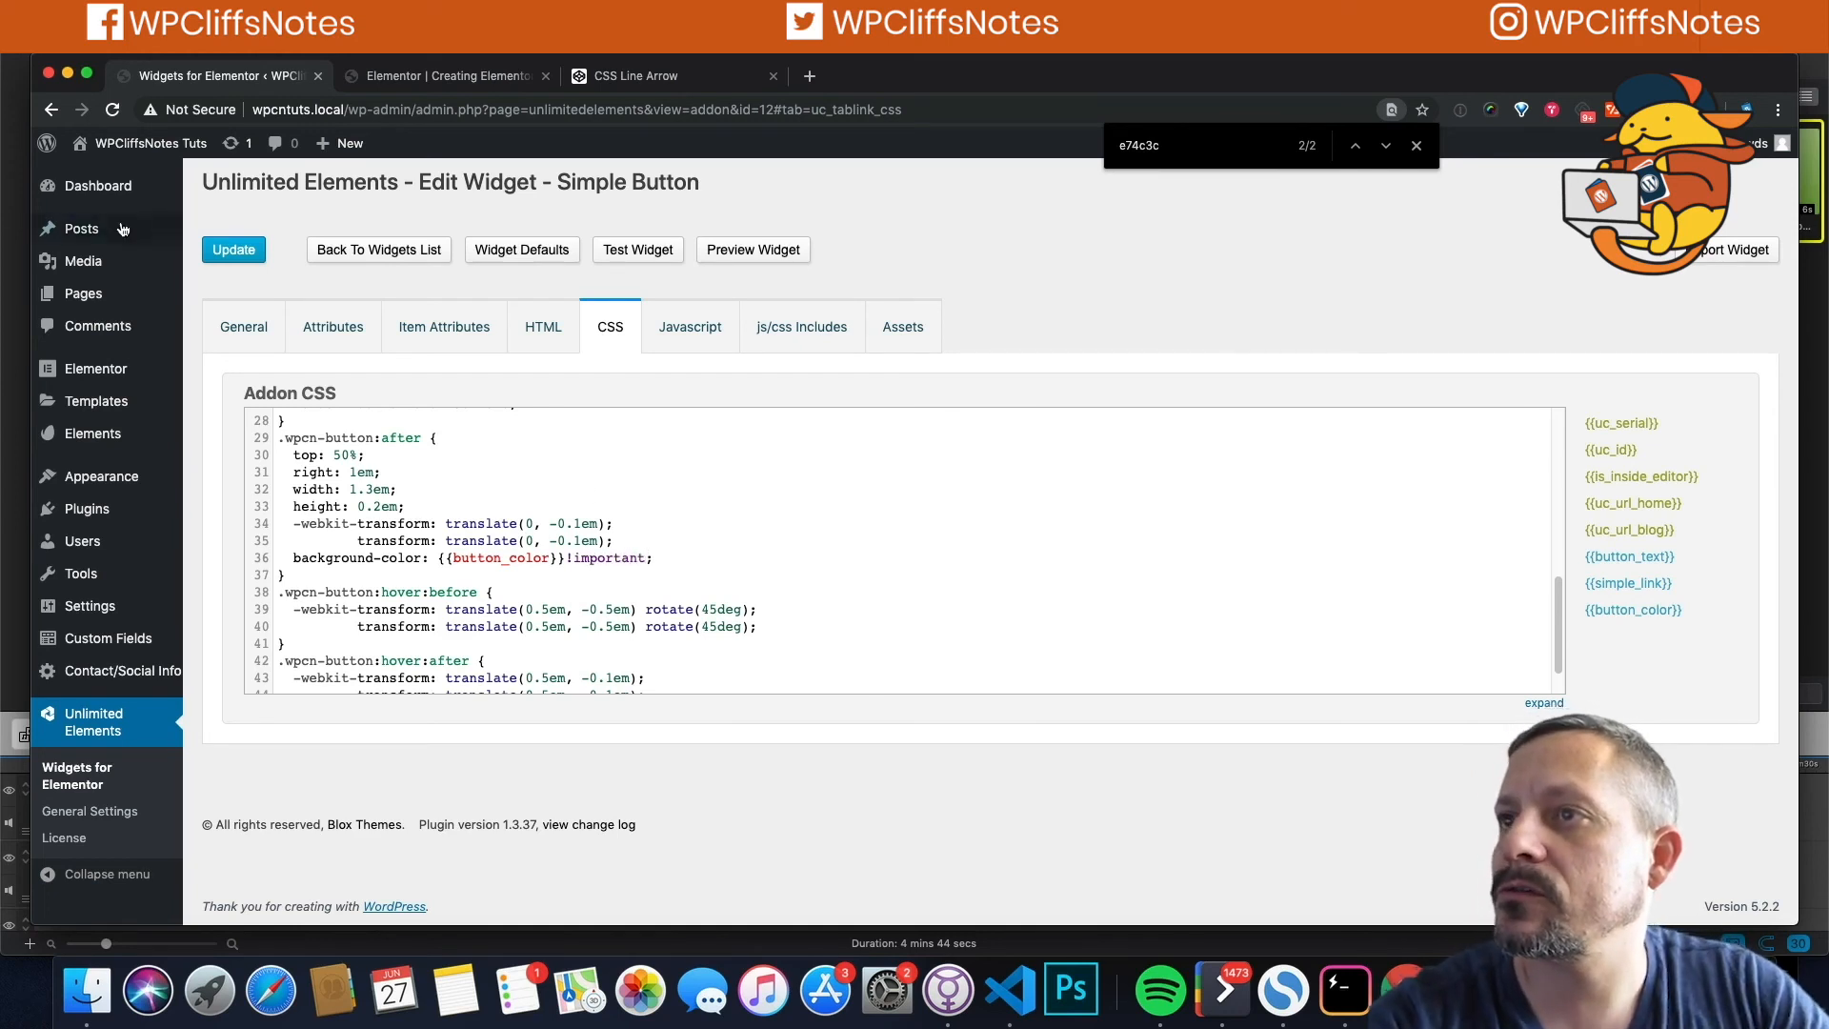
click(253, 250)
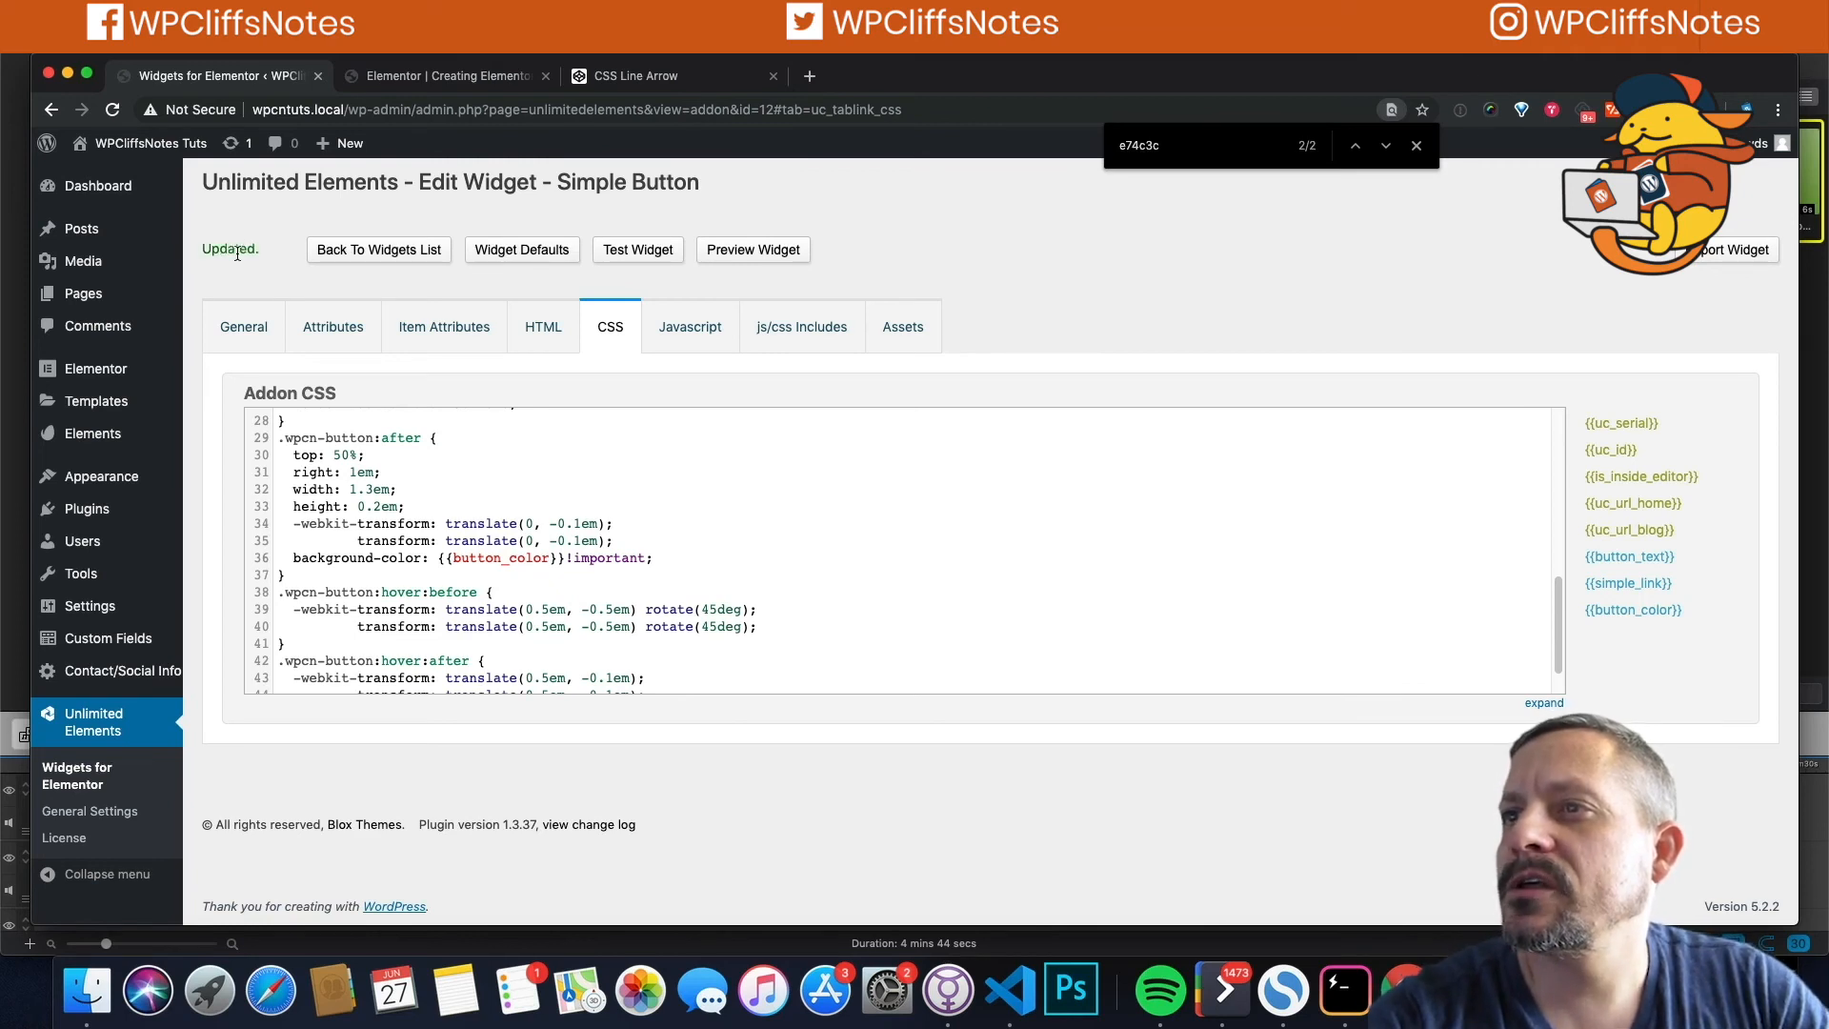
click(235, 257)
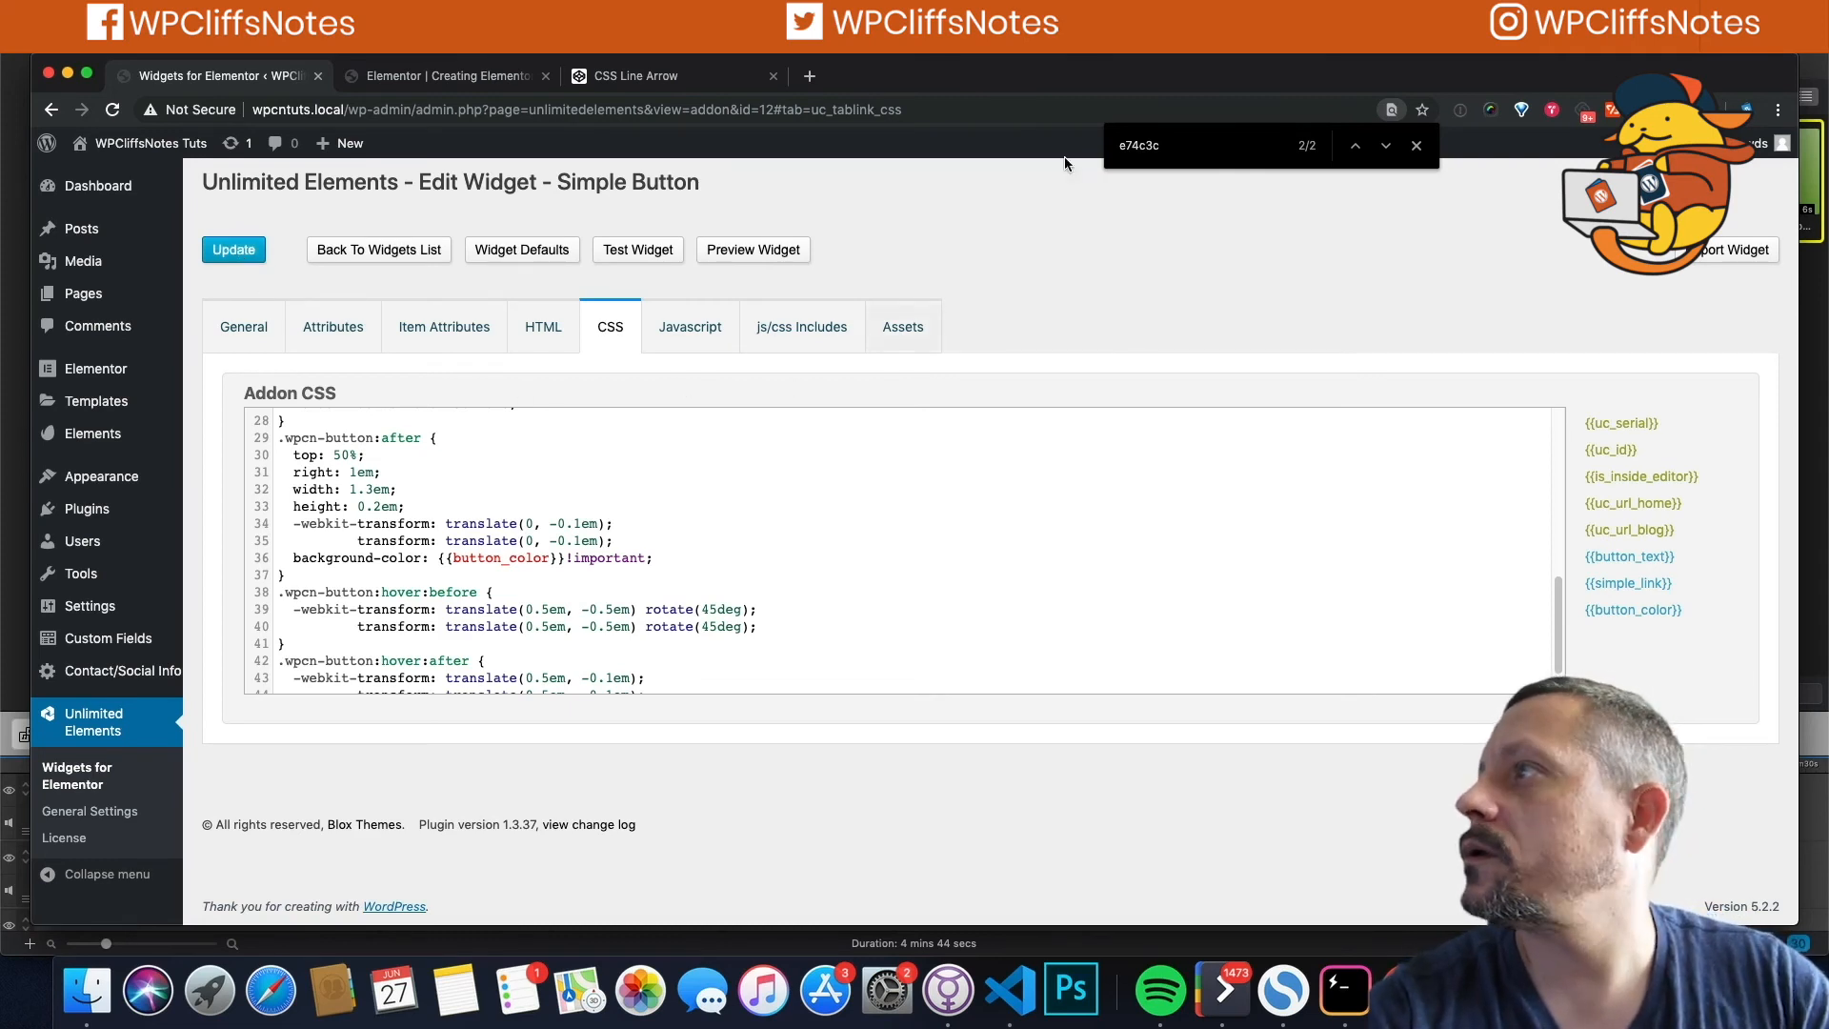
click(1418, 149)
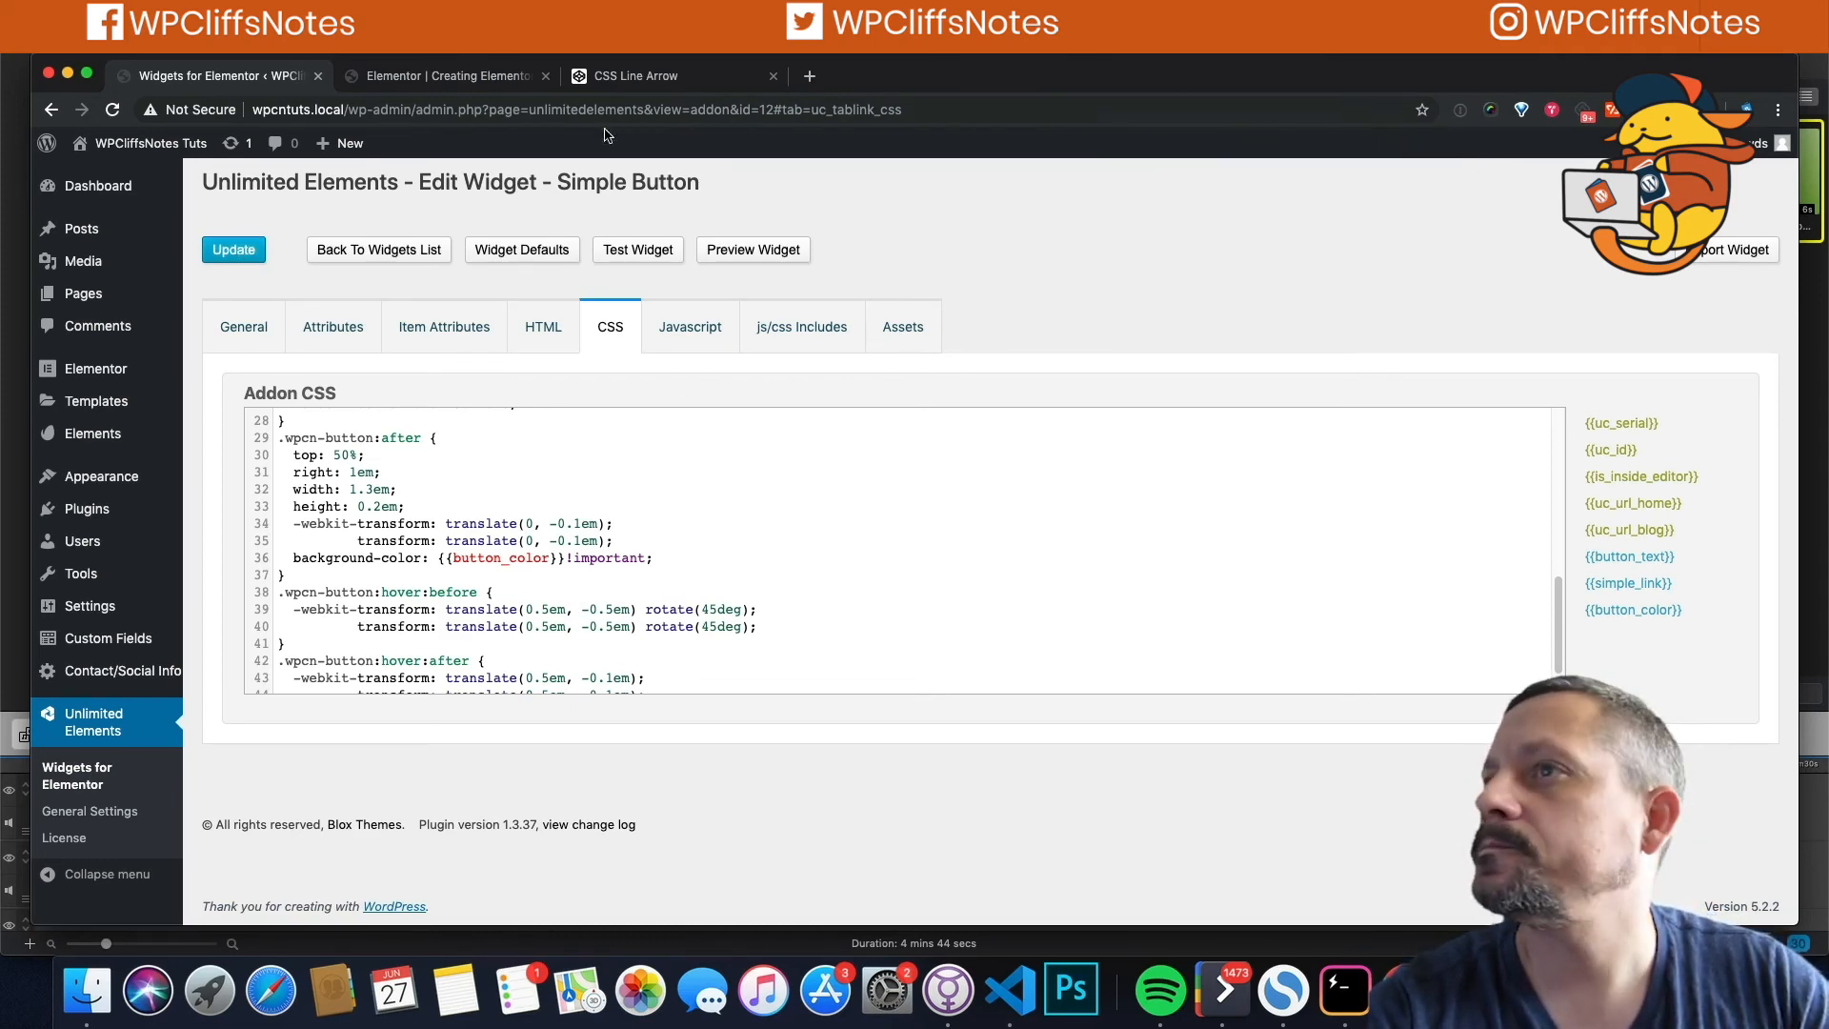
Step: Reload the Elementor editor and set the Simple Button's Button Color to dark green #23a455
click(420, 74)
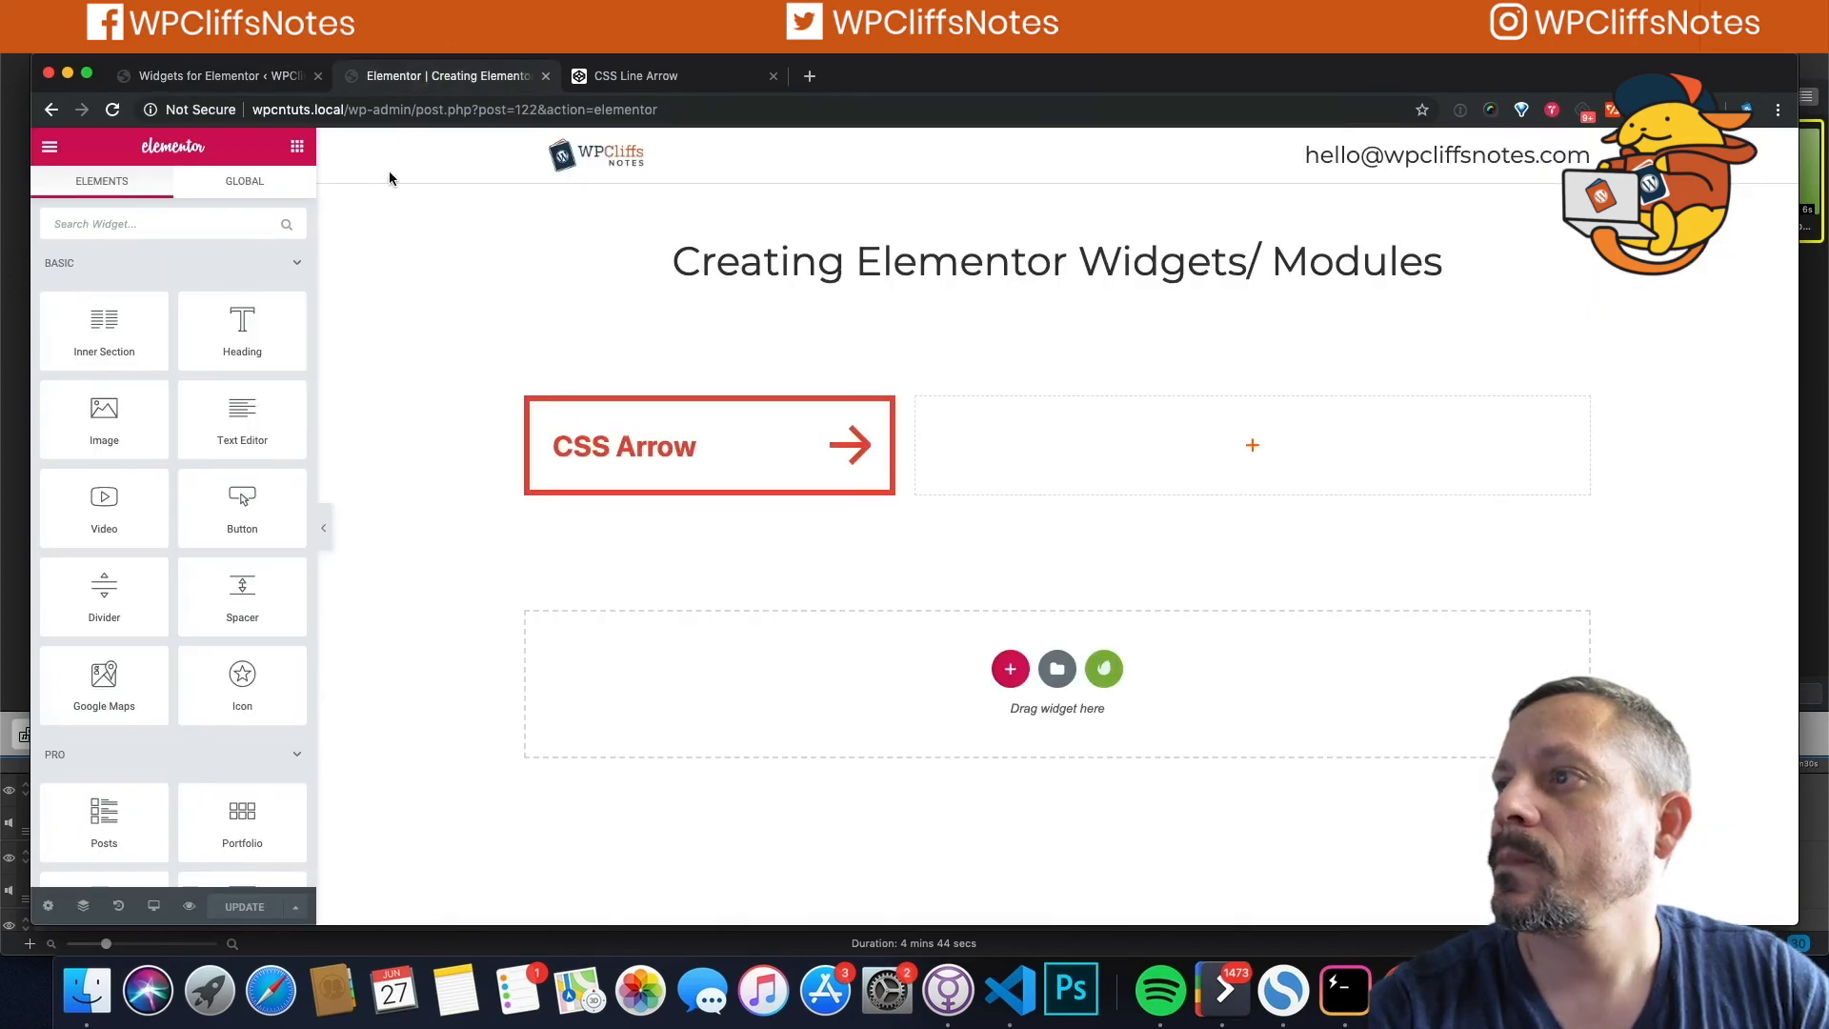
click(113, 110)
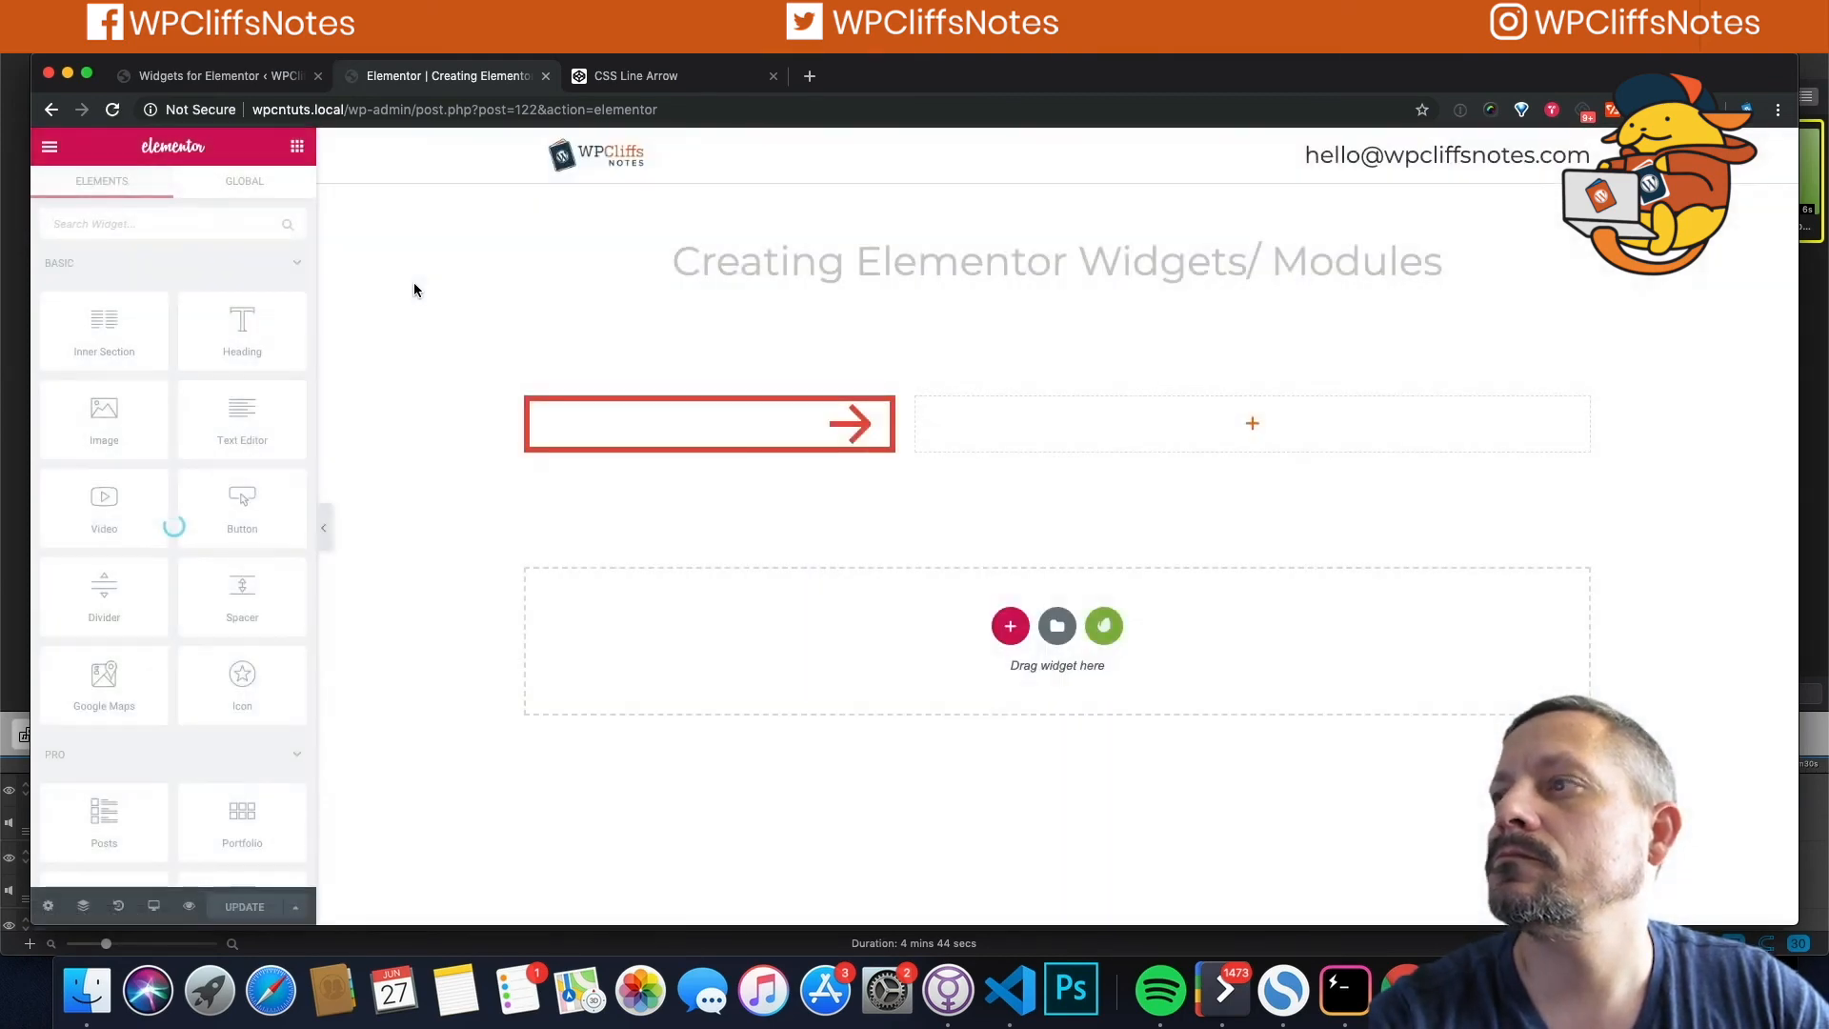
click(759, 430)
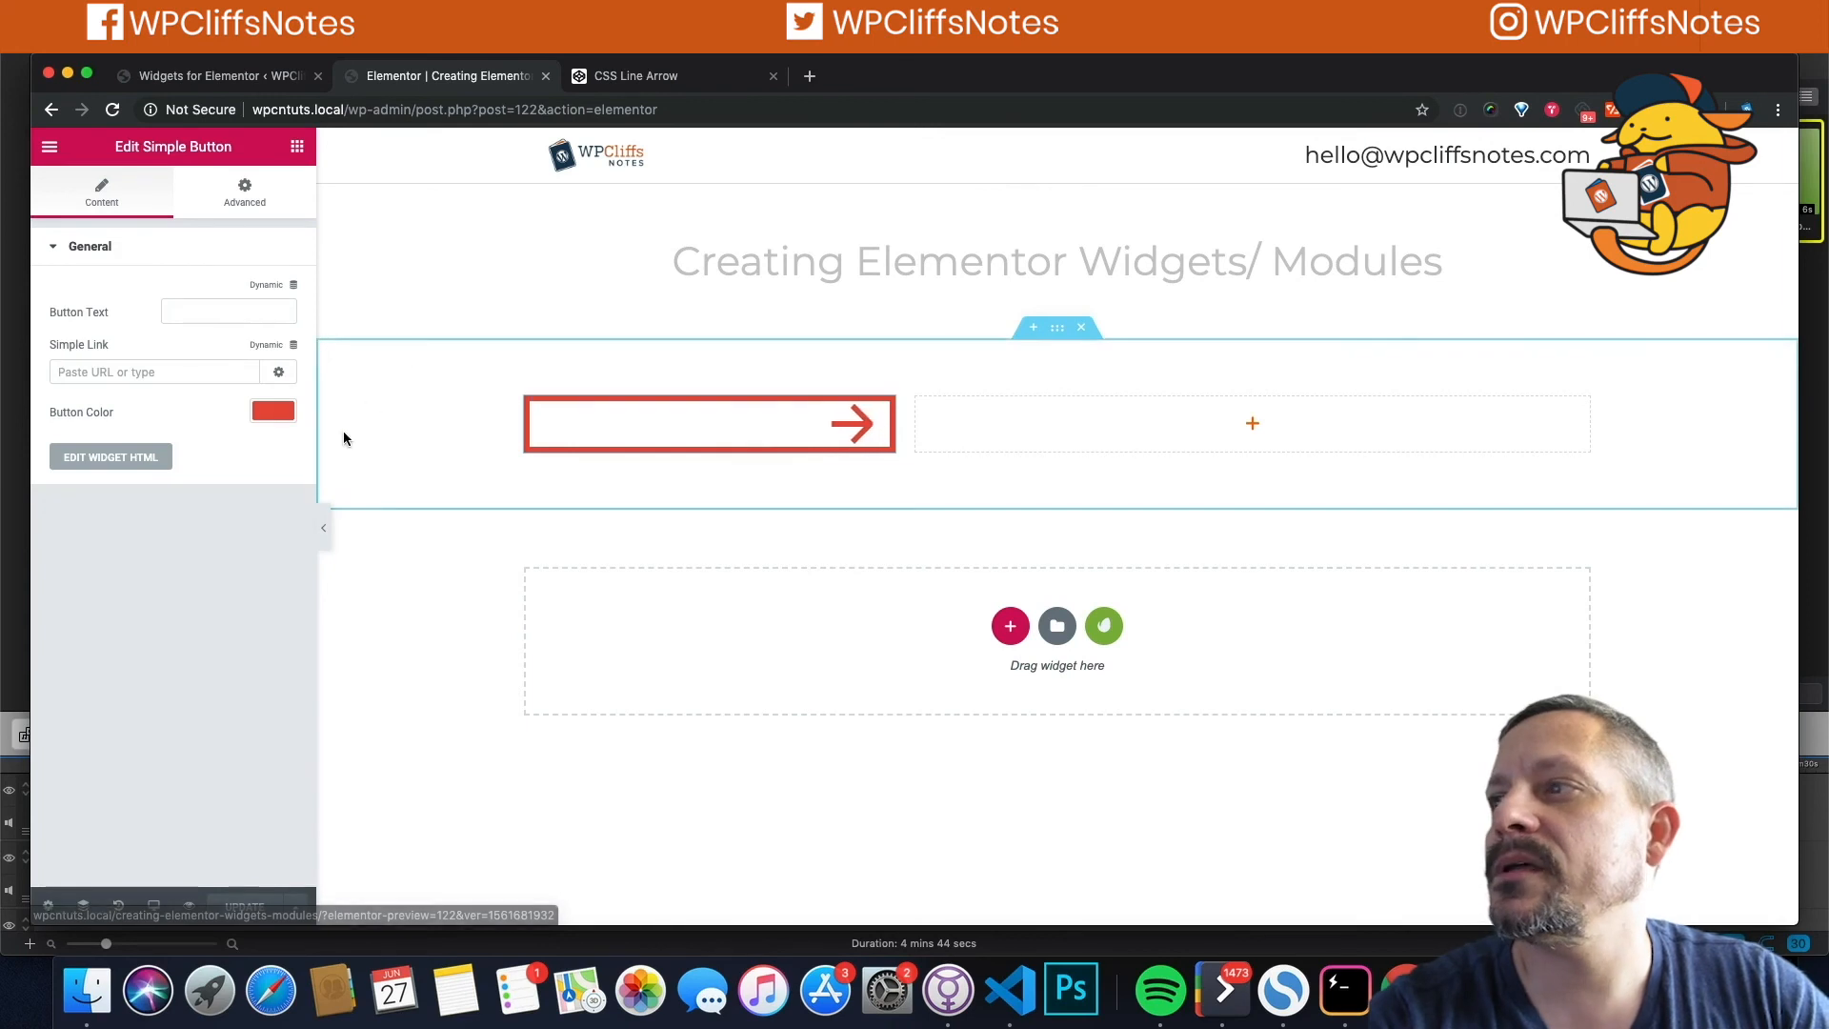
click(270, 411)
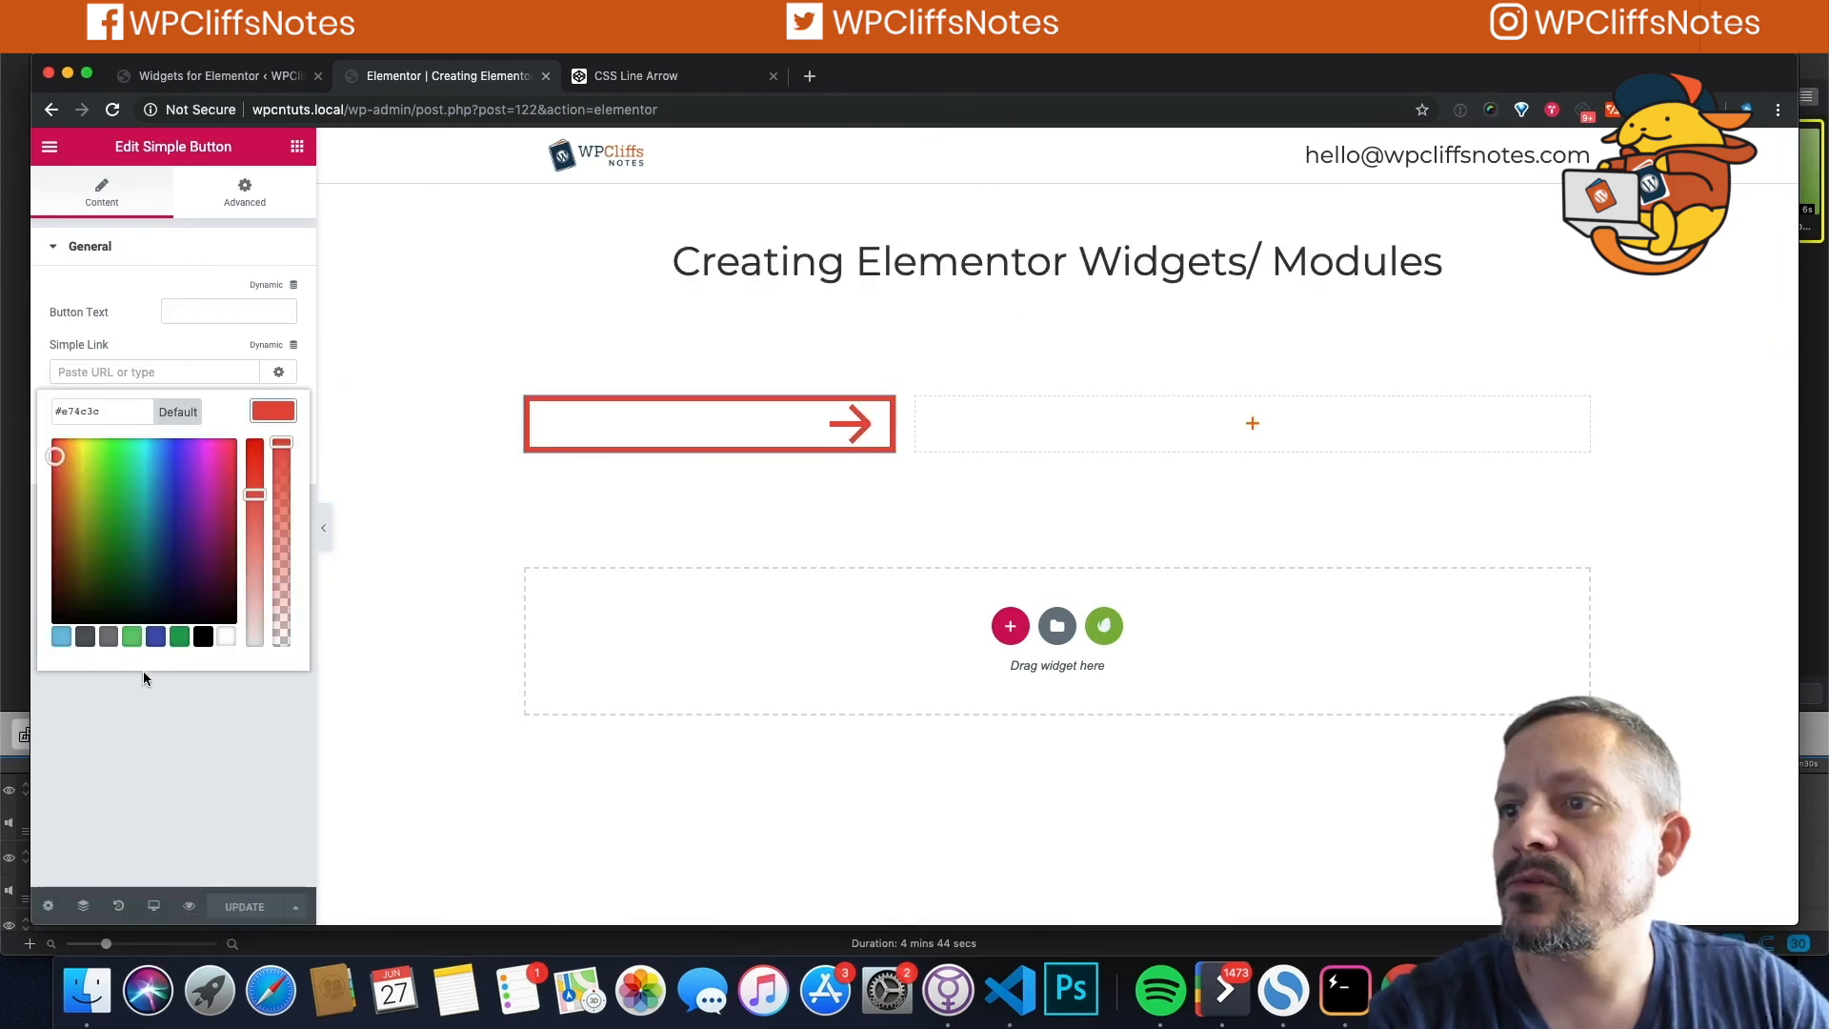
click(132, 638)
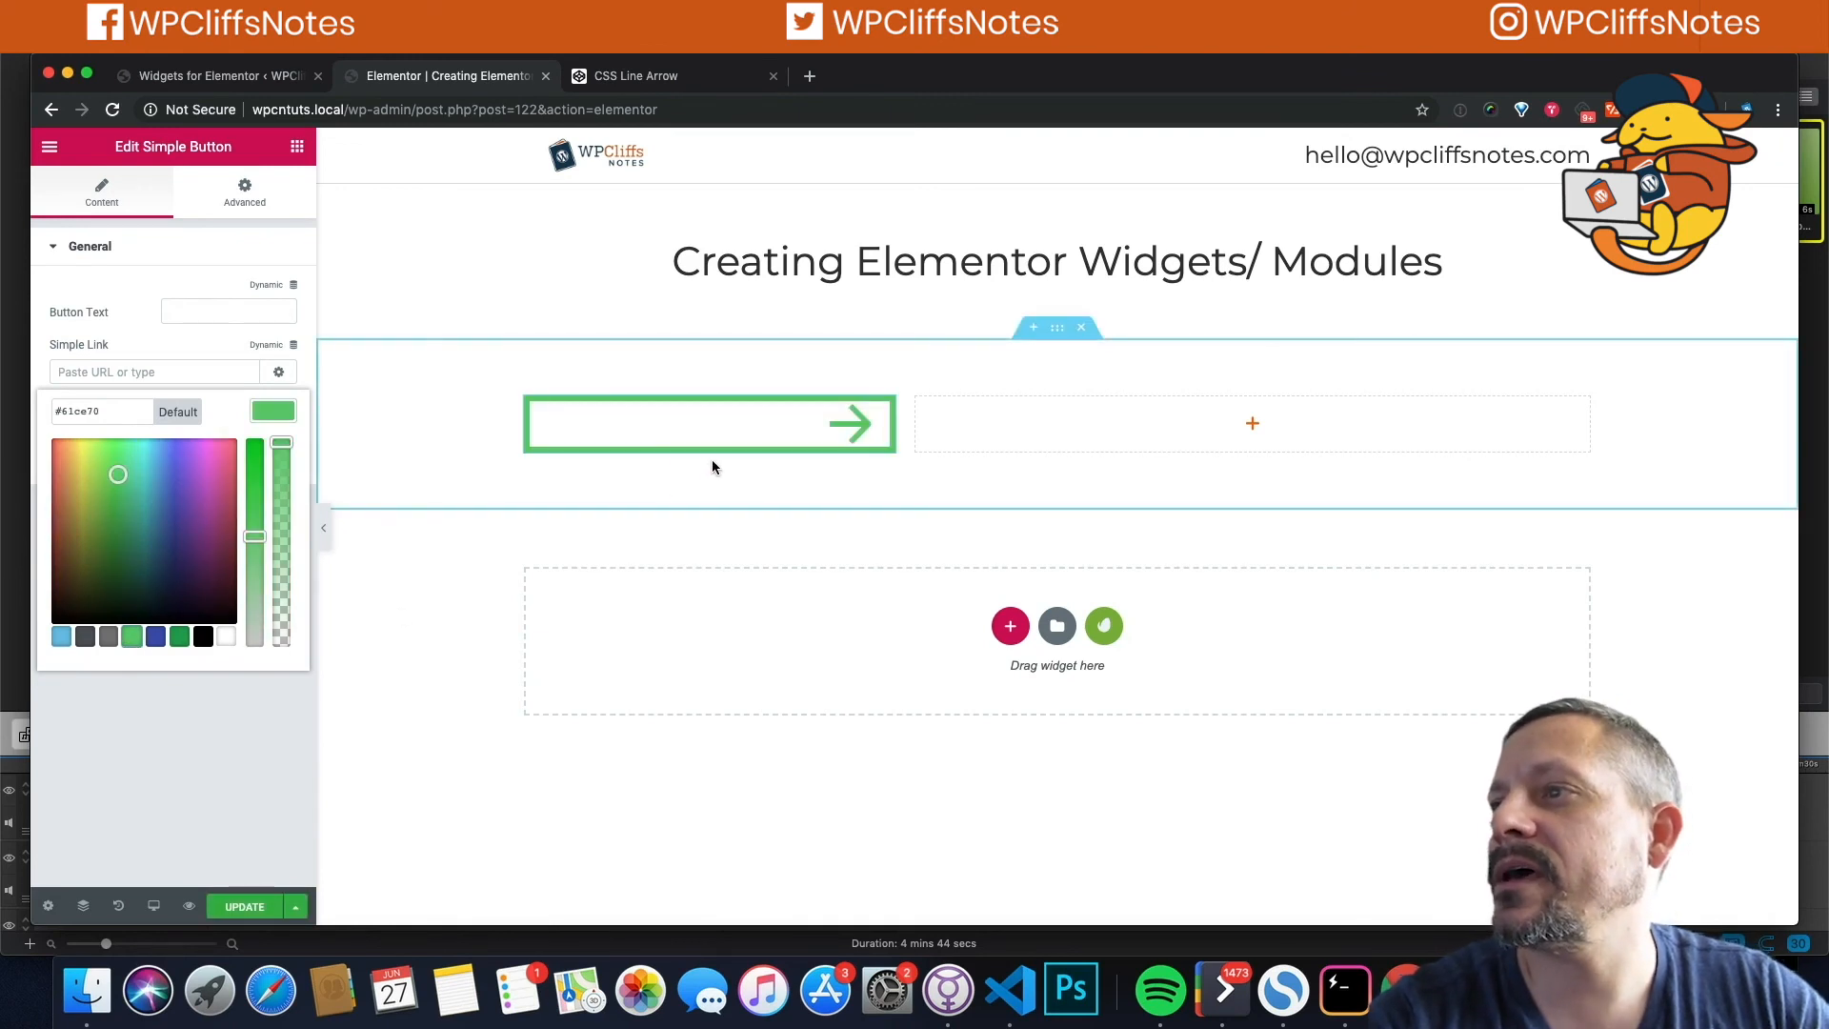
click(179, 644)
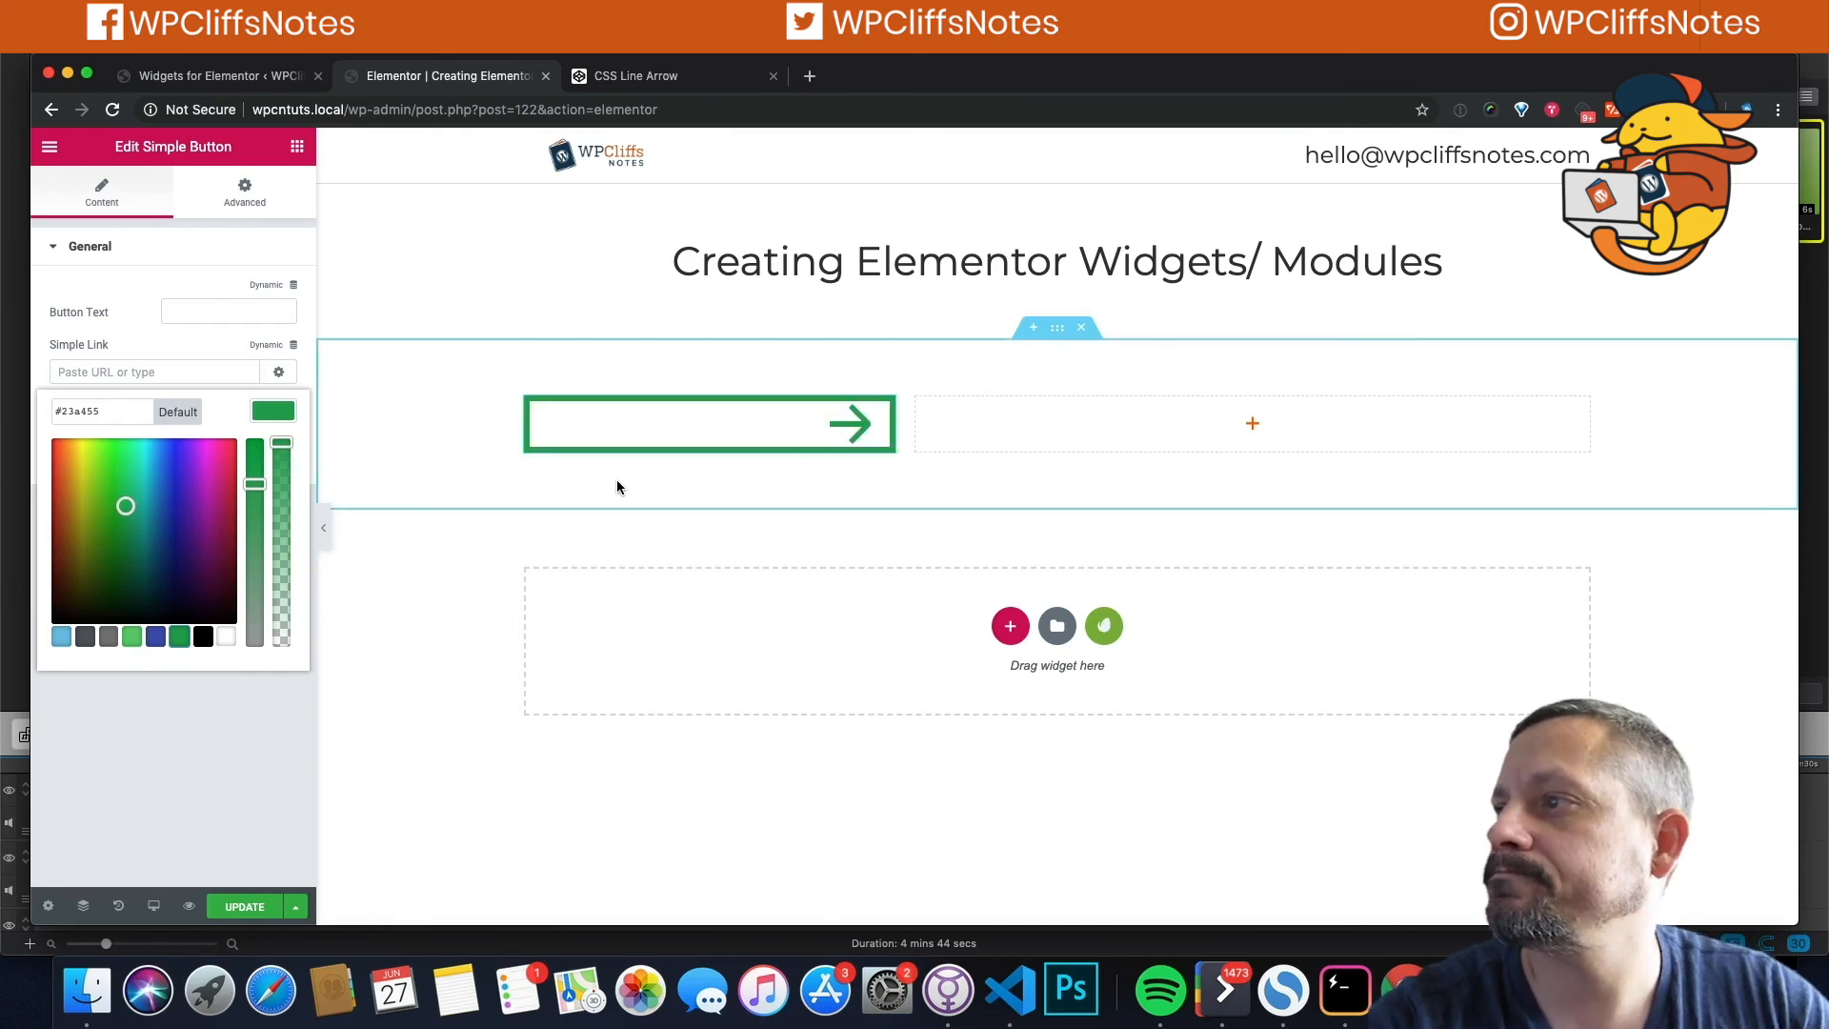
click(186, 320)
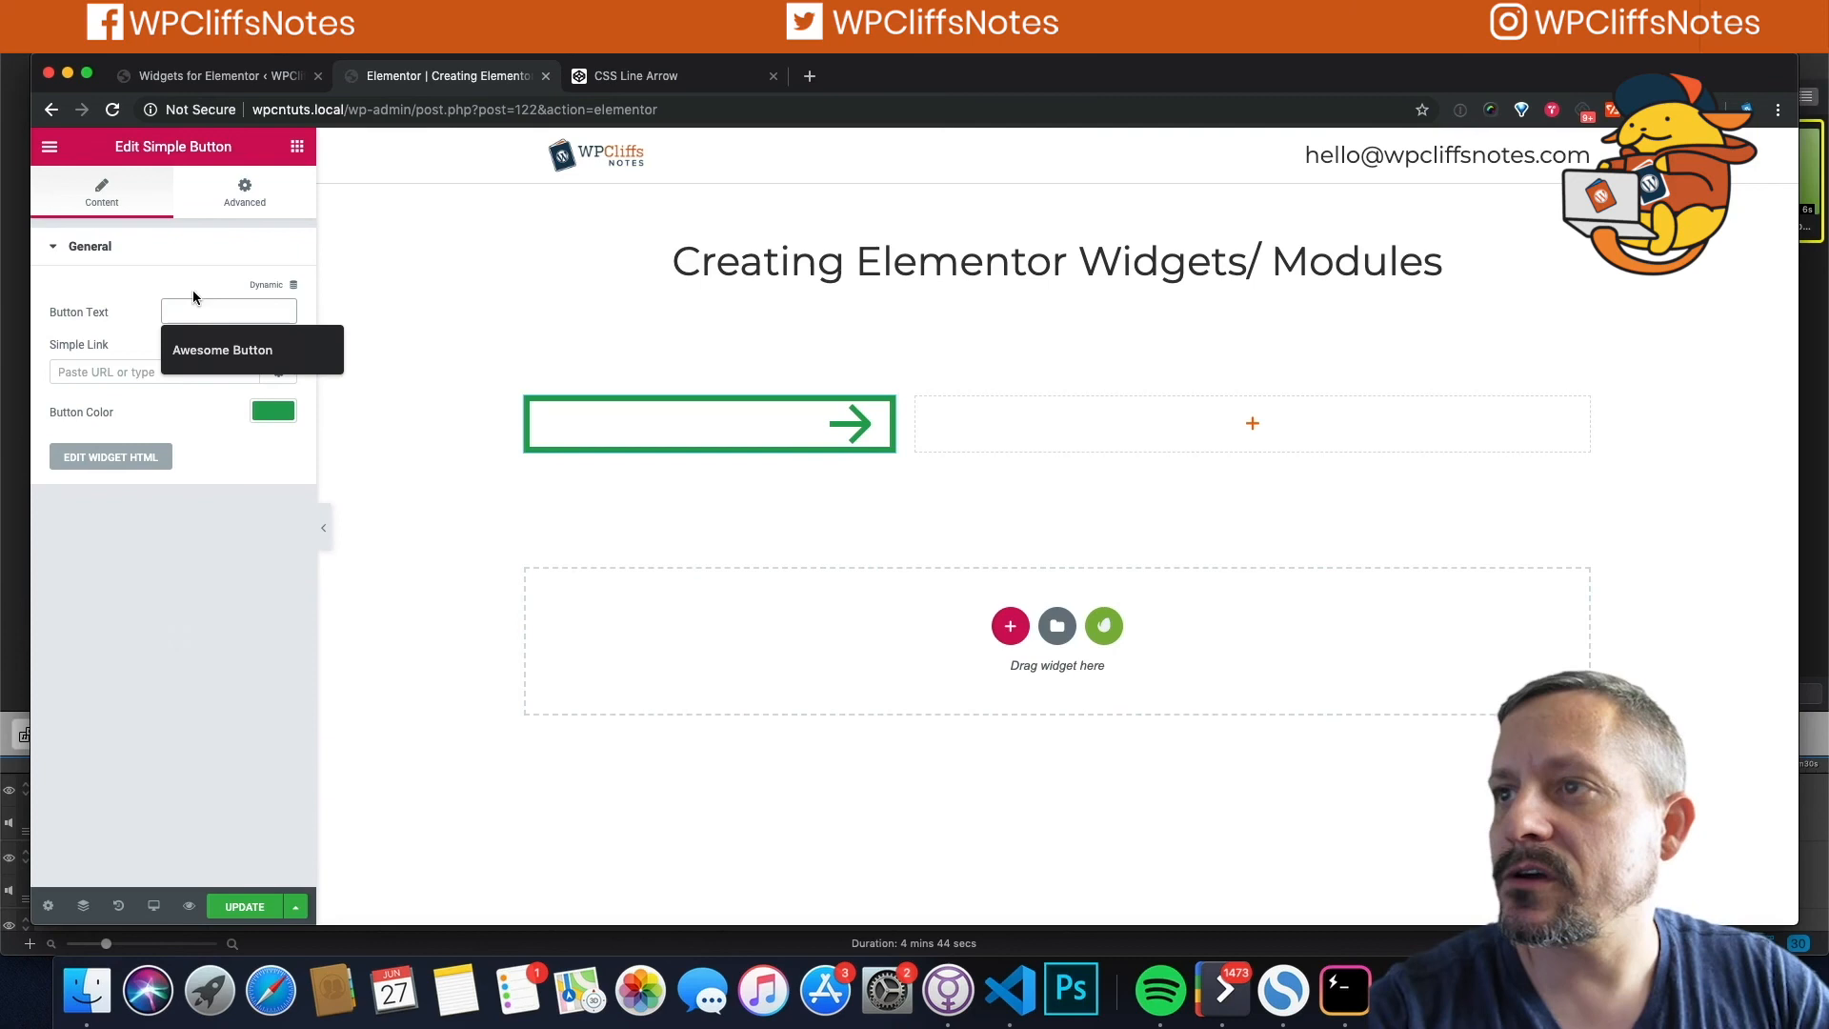
Step: Set the button text to 'Awesome Button', link it to the Home page, update, and preview
click(222, 349)
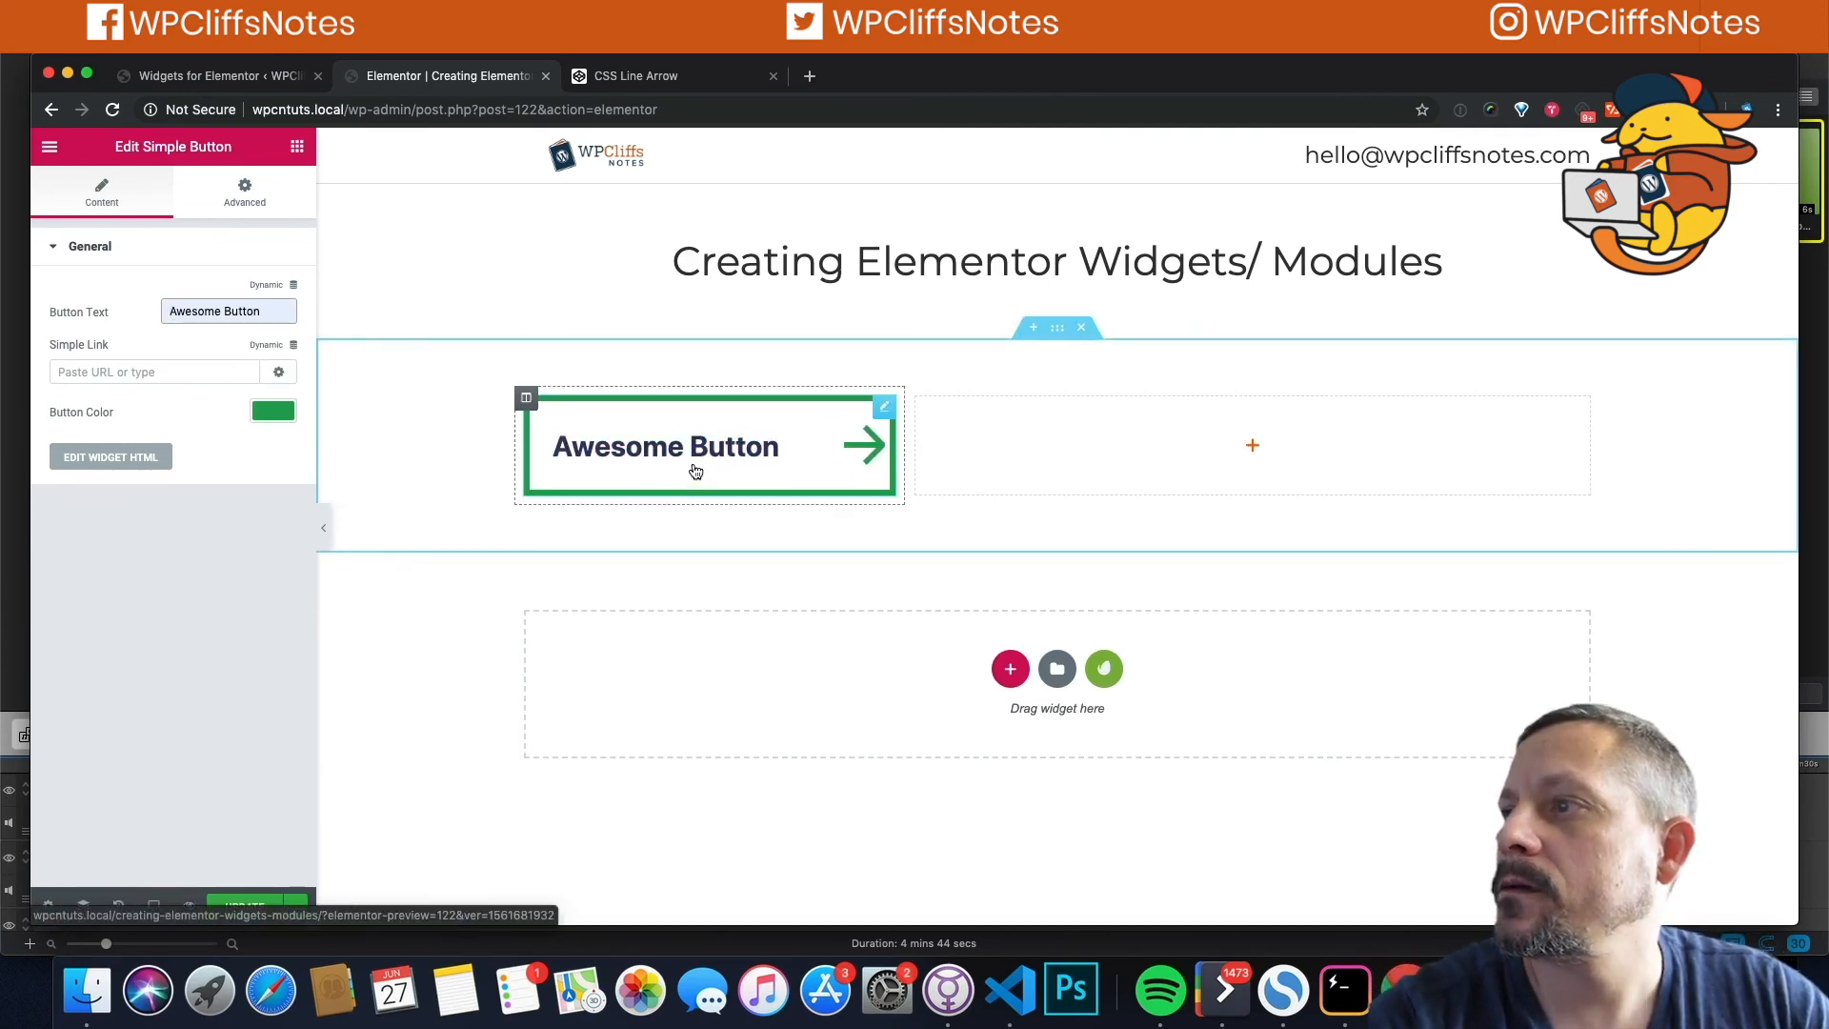
click(89, 377)
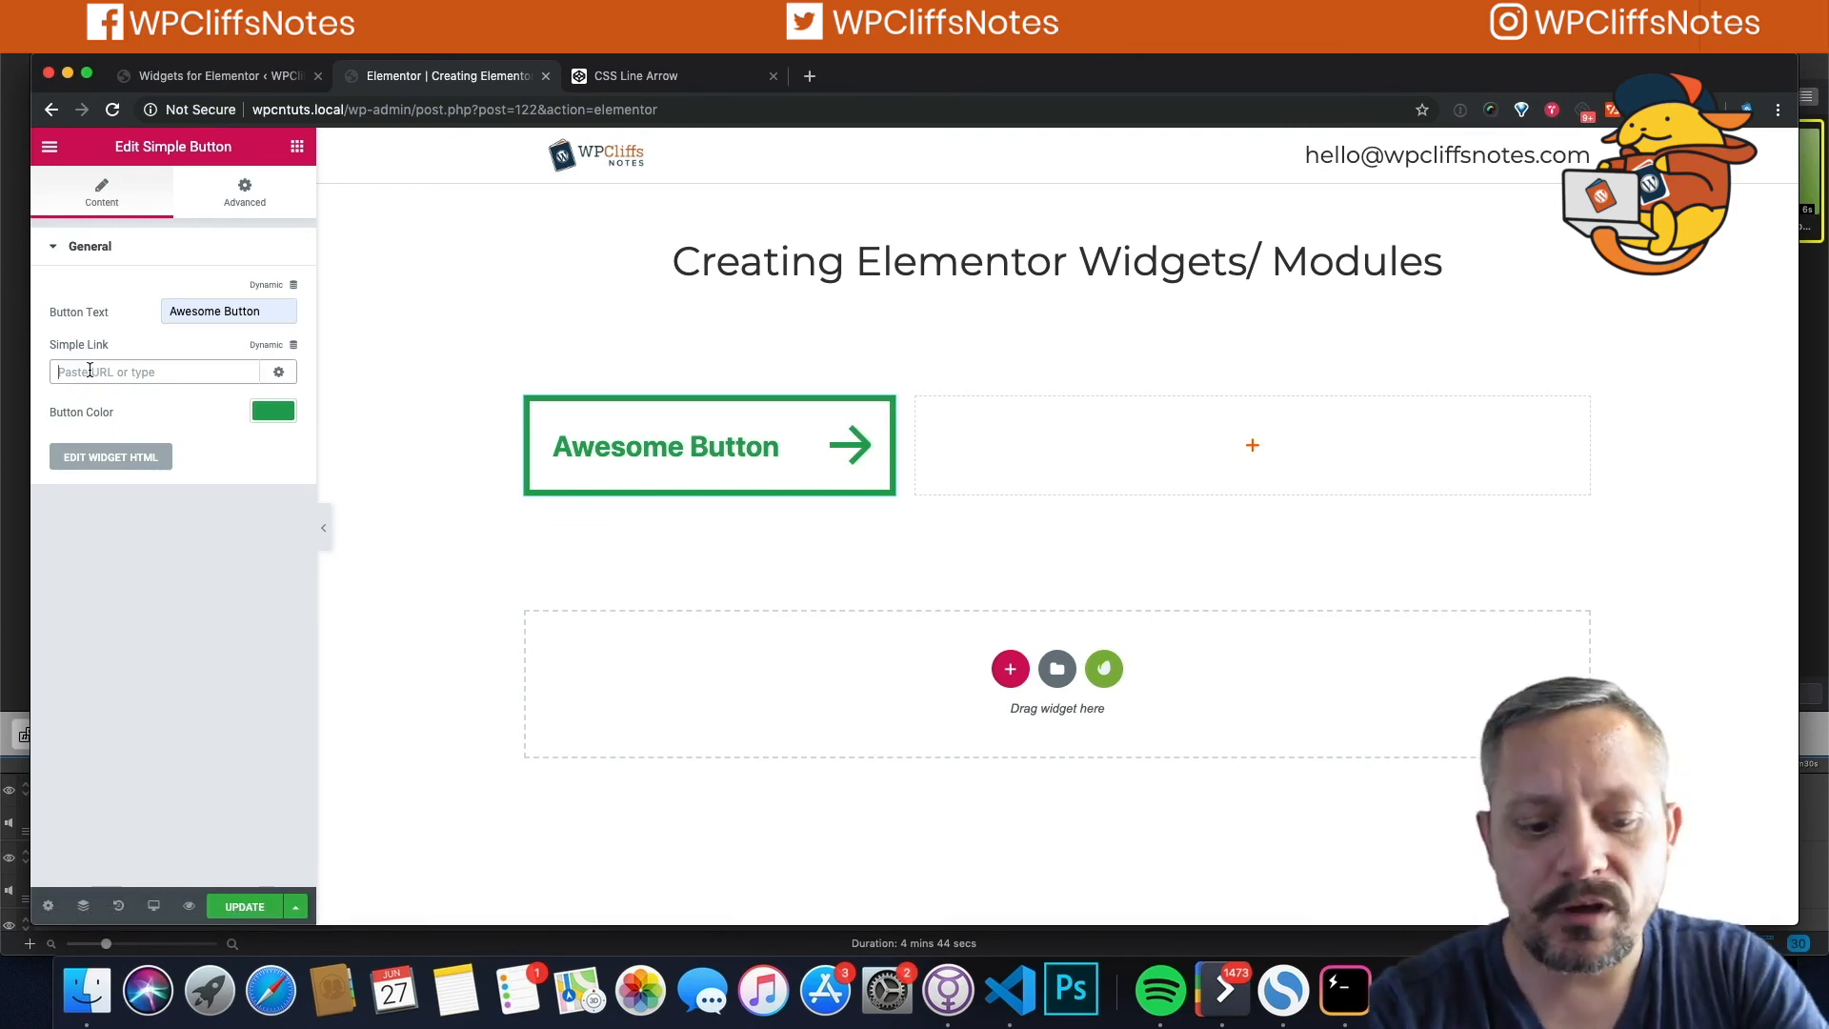
text(Home)
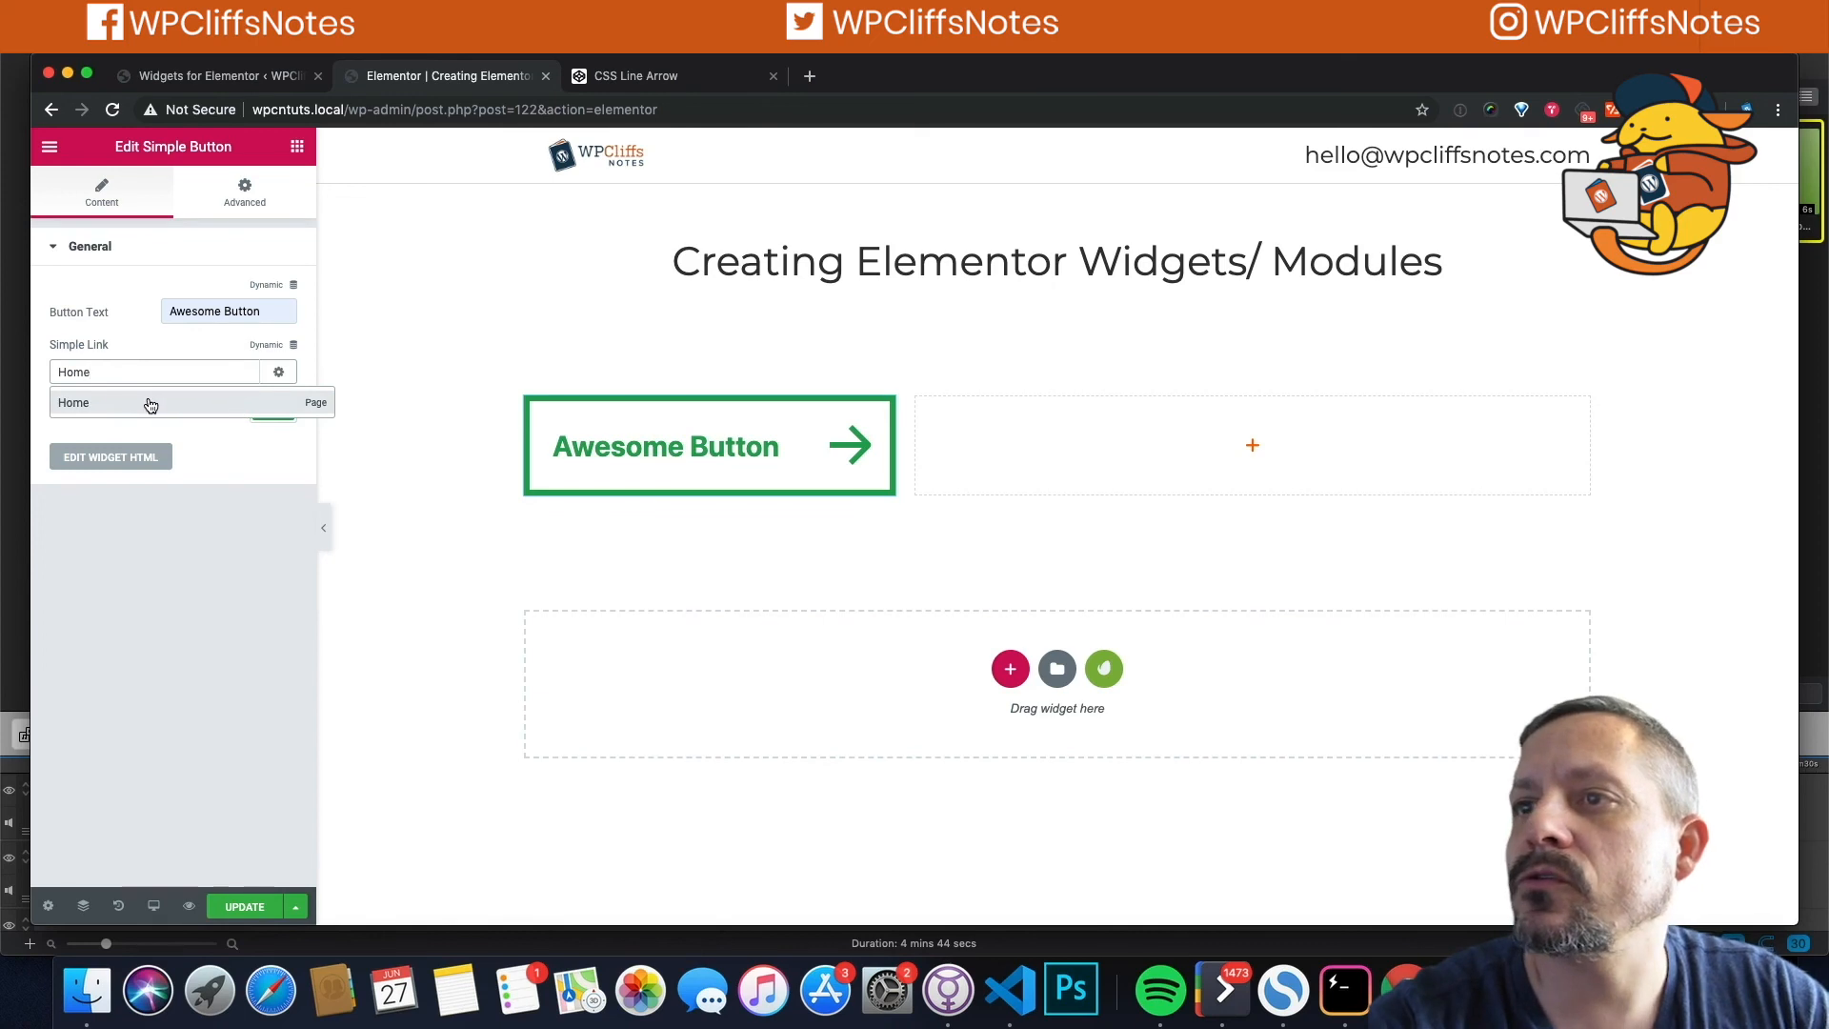
click(151, 404)
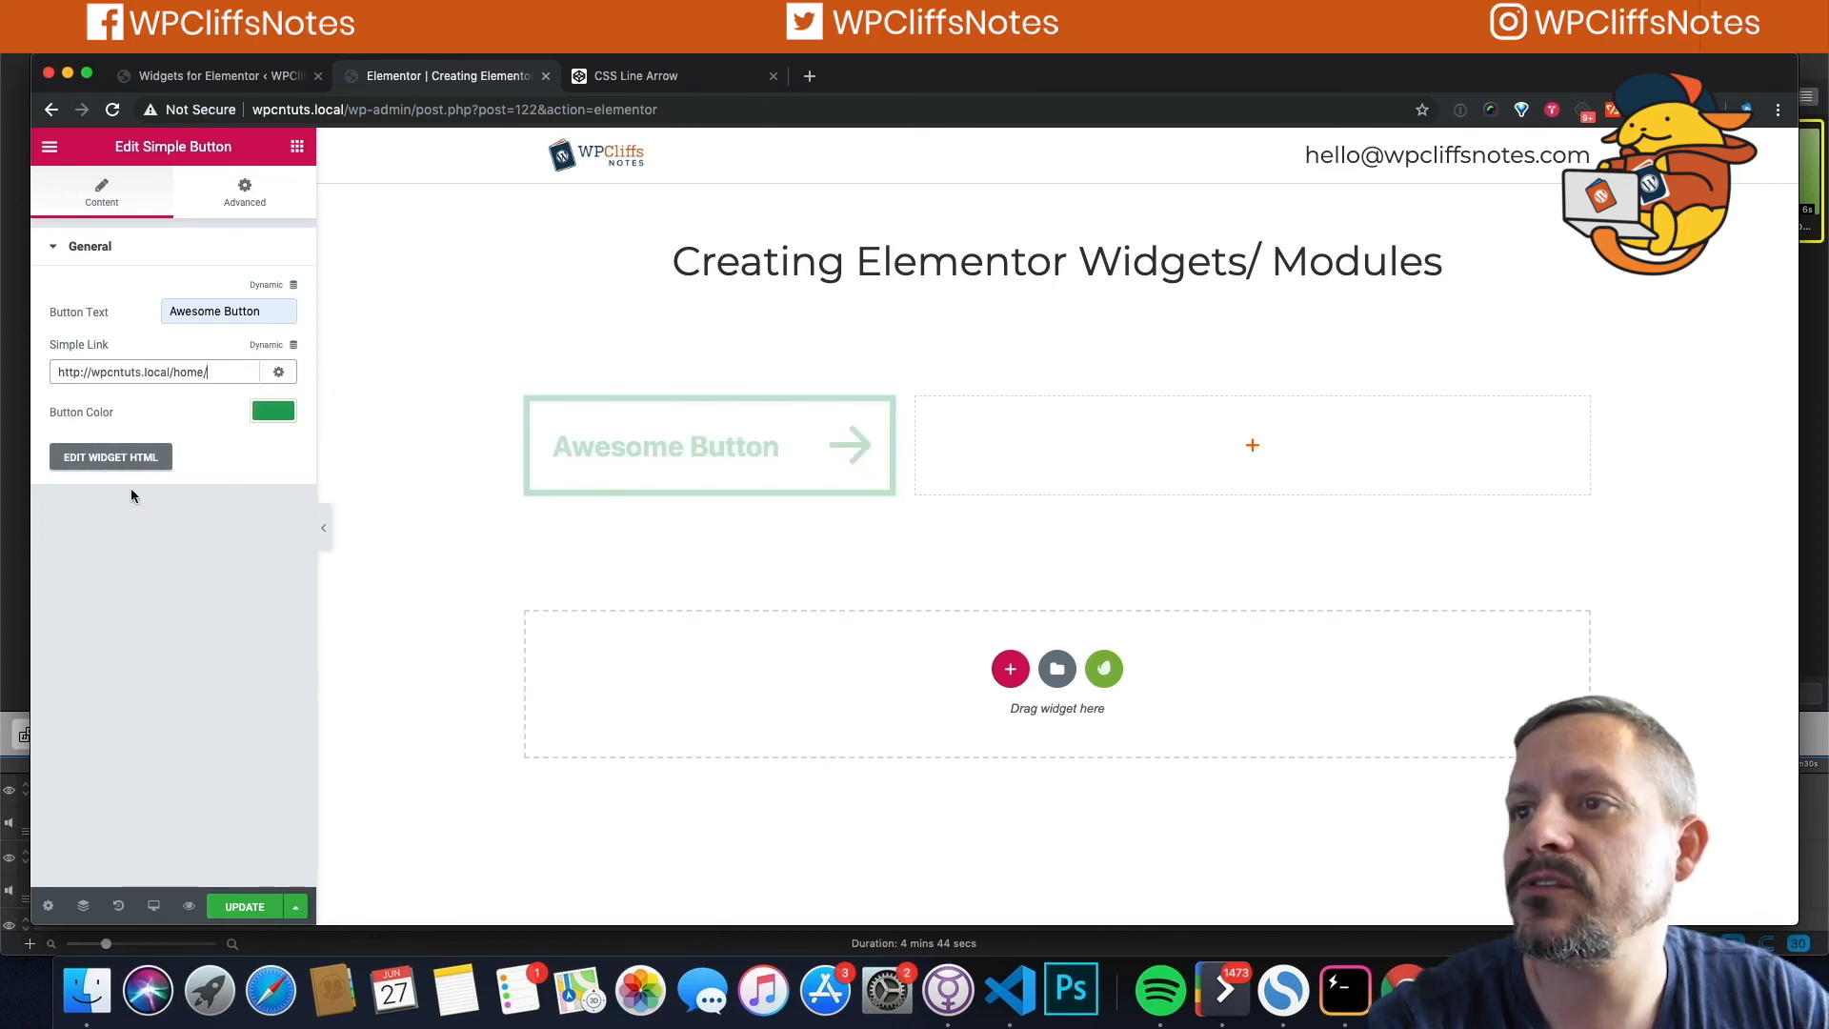
click(244, 906)
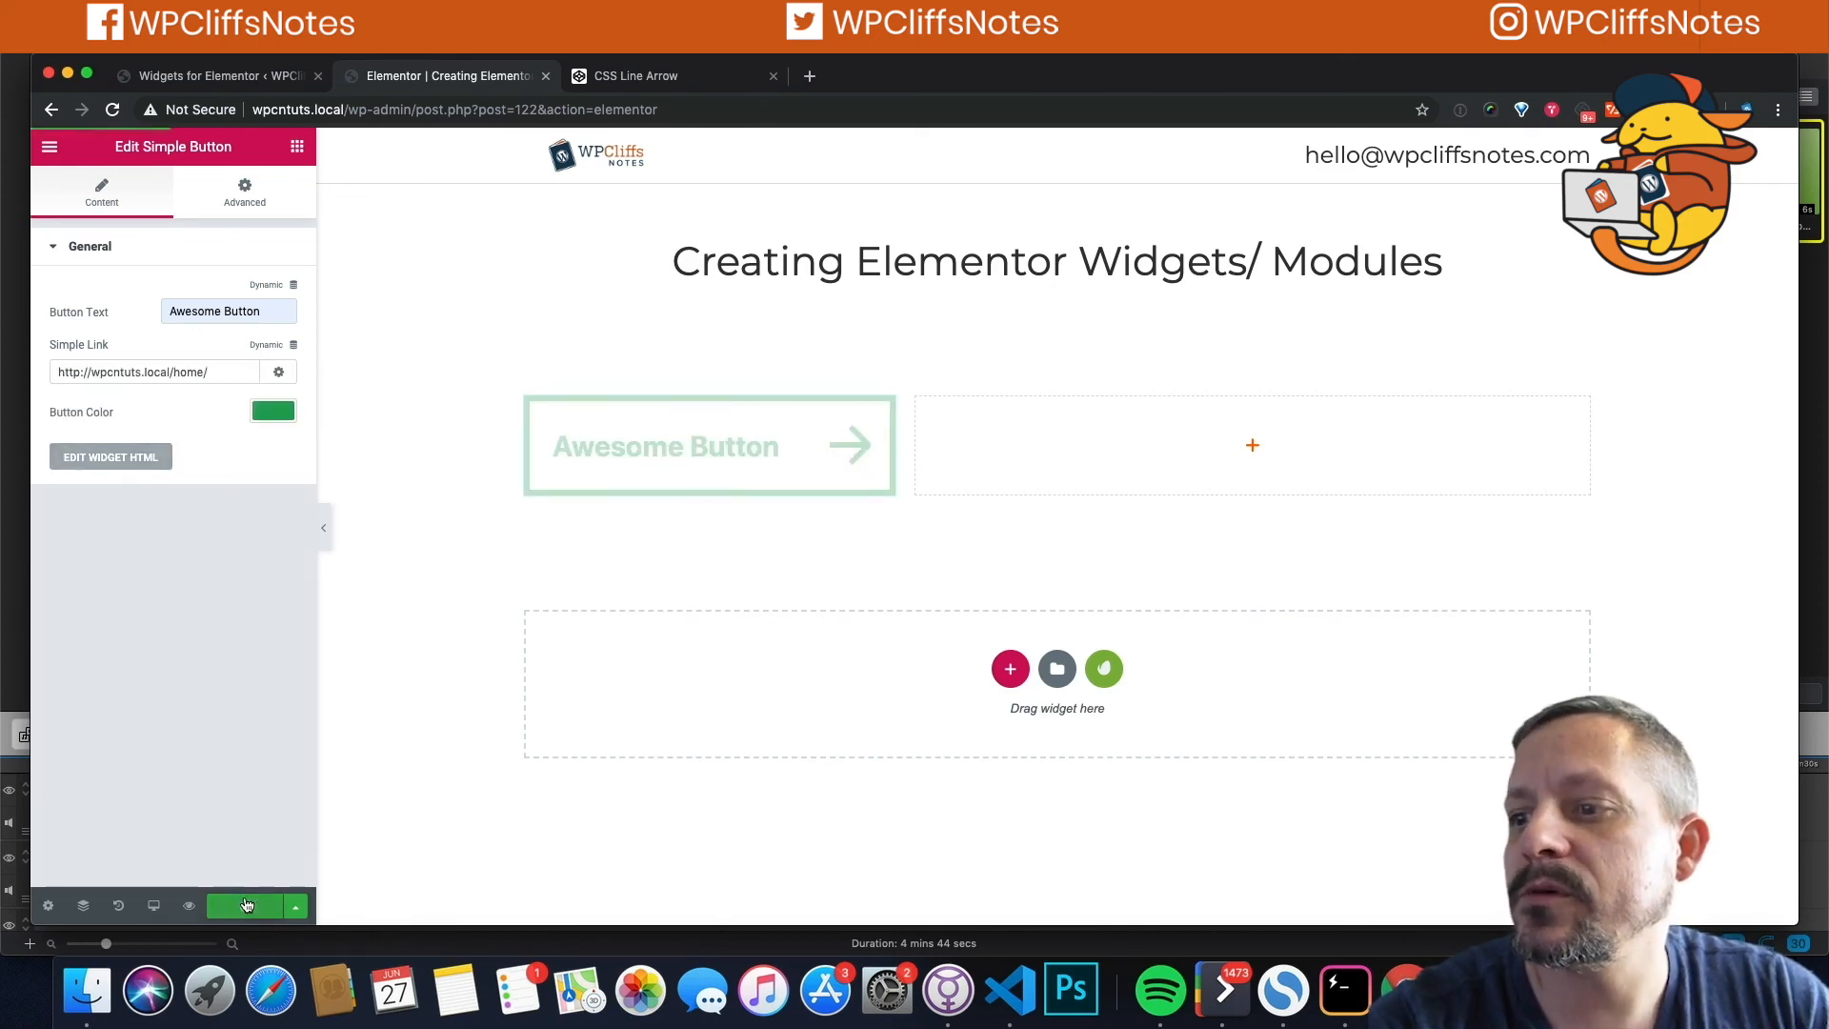
click(190, 909)
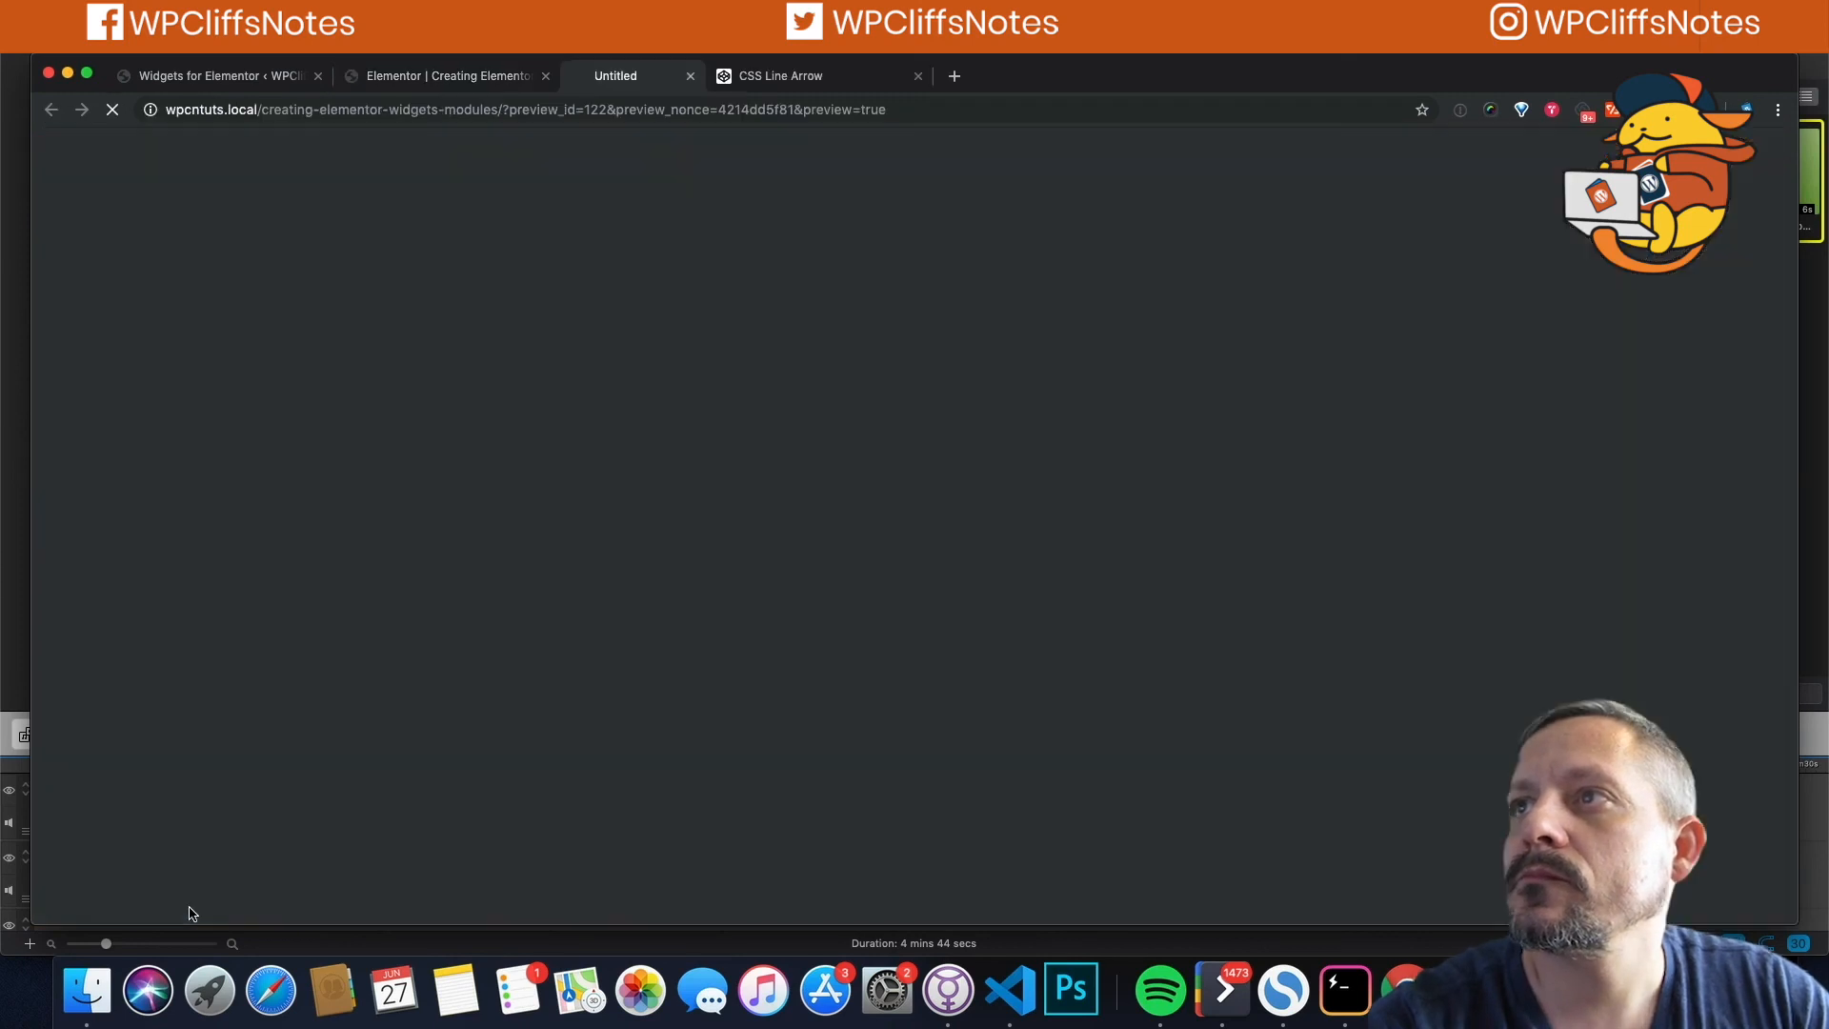